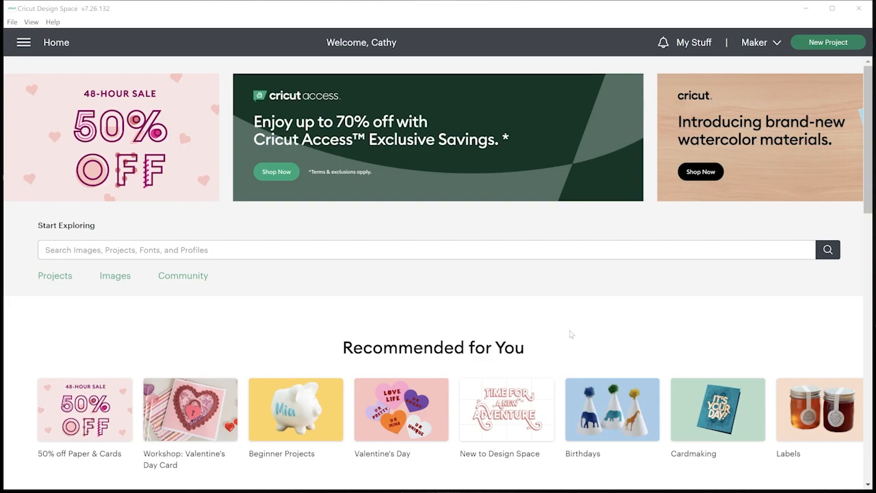
Step: Browse the home page down to the Featured Images row and look through its images in both directions
scroll(571, 334, "down", 3)
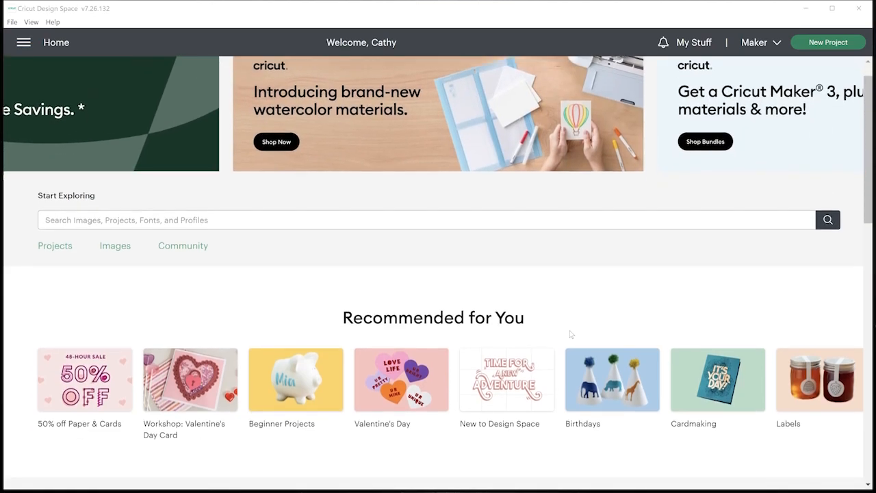
scroll(570, 333, "down", 1)
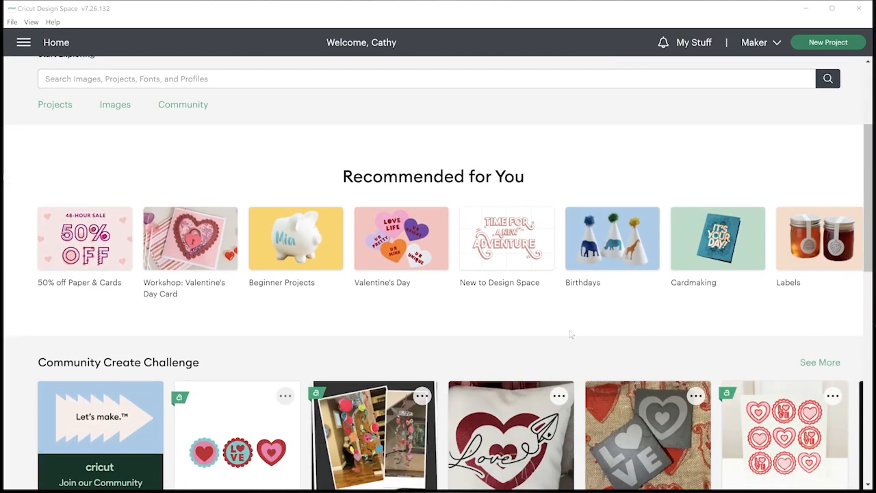
scroll(571, 334, "down", 3)
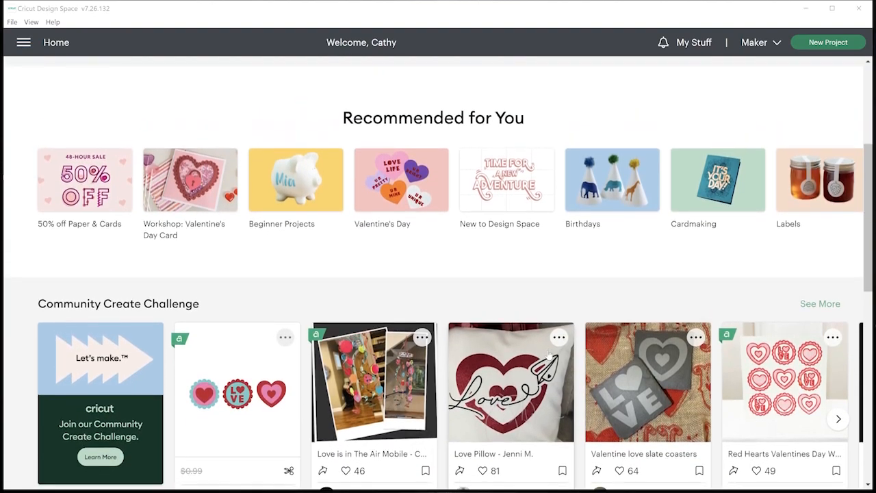
scroll(548, 355, "down", 2)
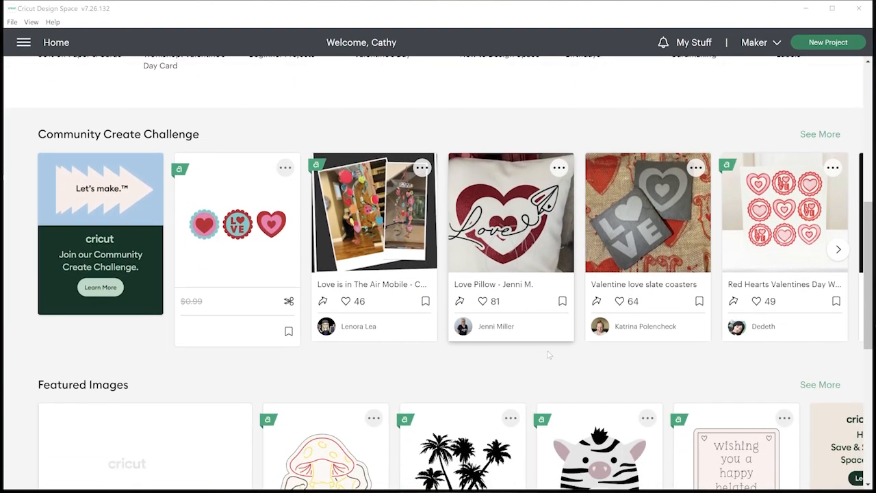
scroll(548, 355, "down", 1)
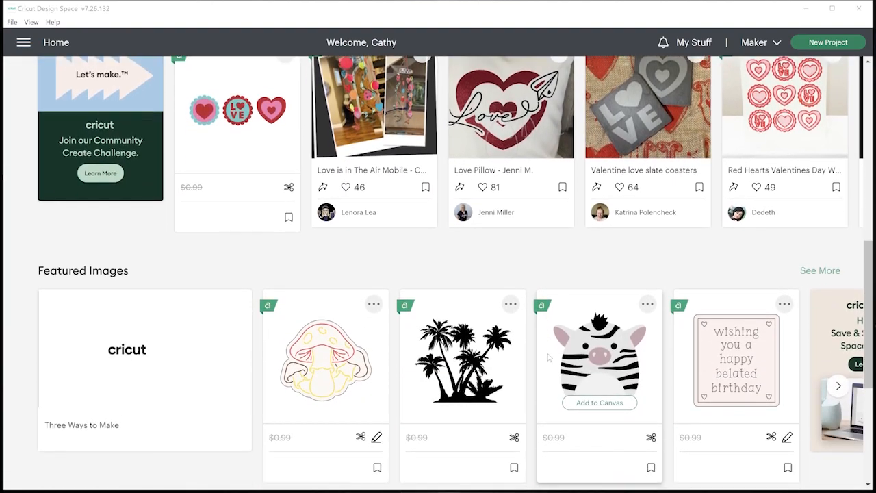
left_click(837, 386)
left_click(837, 386)
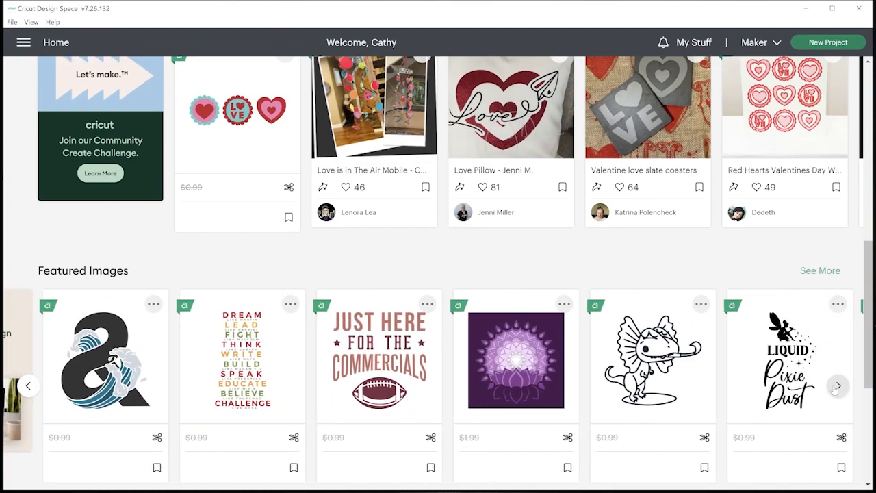
left_click(27, 387)
left_click(27, 386)
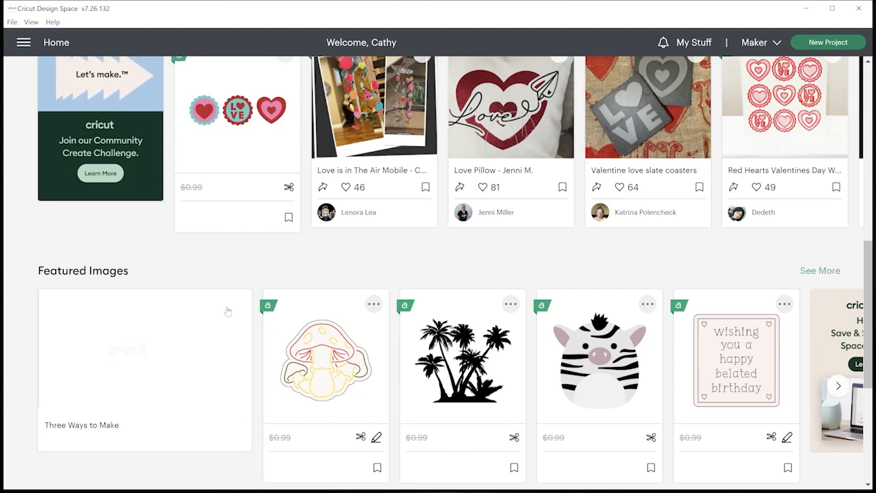
Step: Look over the seasonal and community project rows and leaf through the images in The Contributing Artists row
scroll(202, 378, "down", 3)
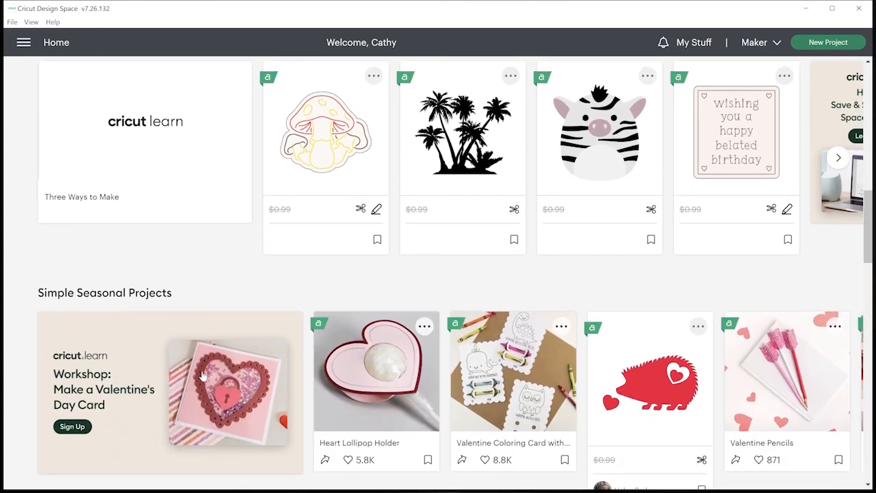
scroll(202, 378, "down", 3)
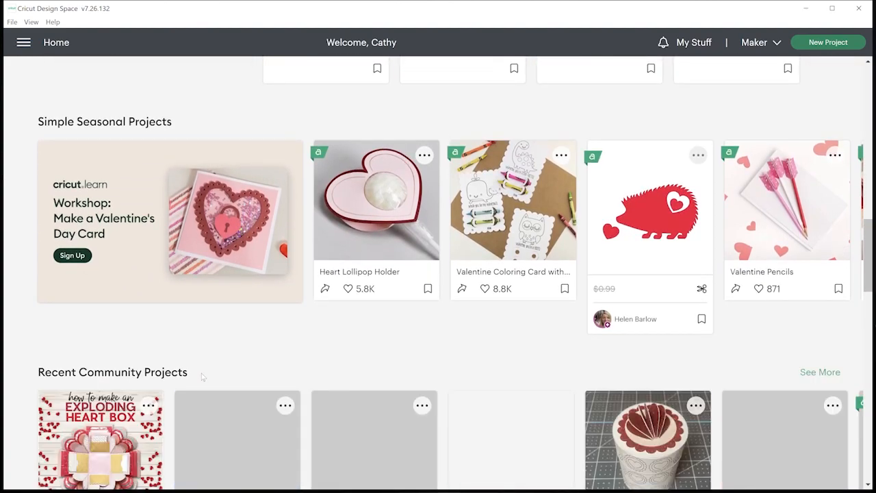
scroll(202, 375, "down", 3)
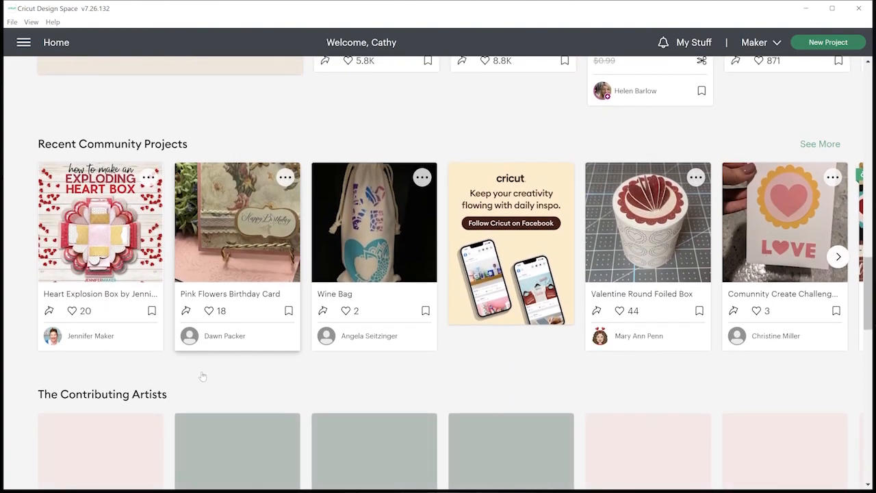
scroll(202, 376, "down", 3)
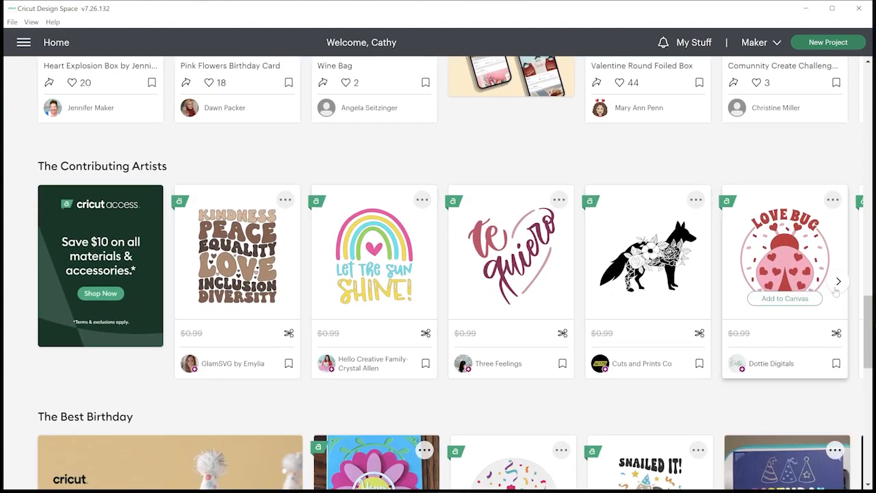
left_click(840, 282)
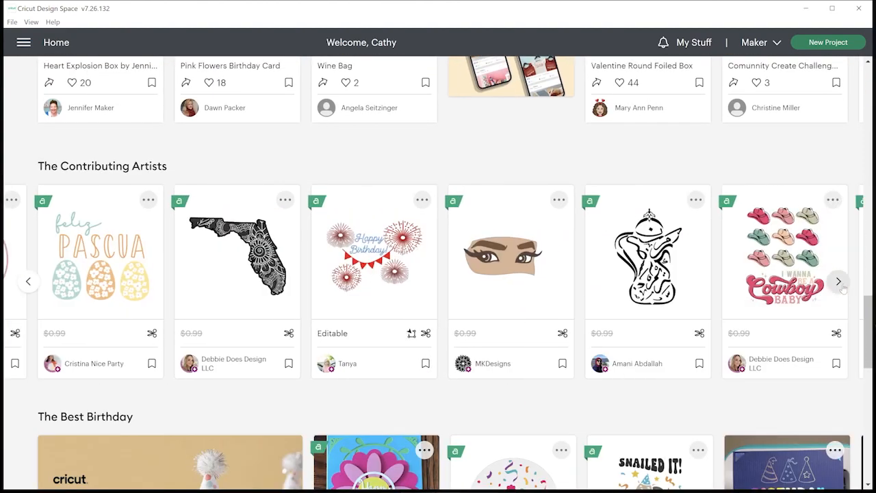
left_click(842, 286)
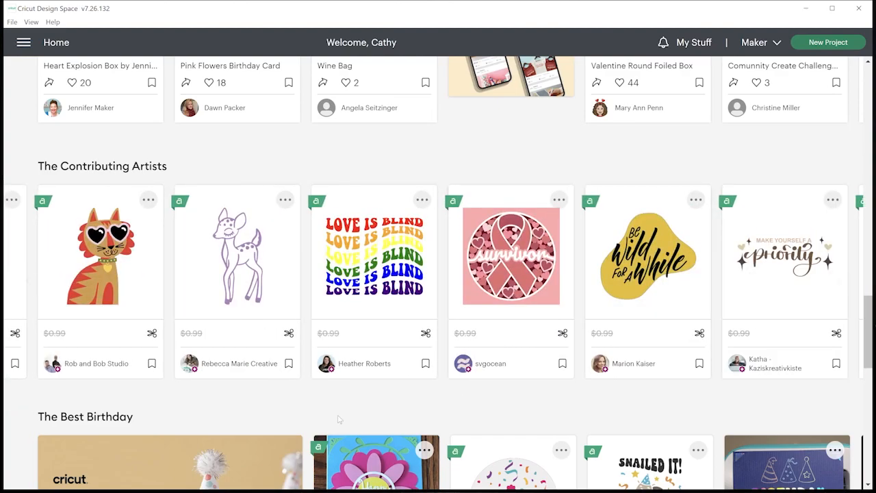
Step: Examine the remaining home page sections down to Heartfelt Favorites and return to the upper rows
scroll(338, 419, "down", 5)
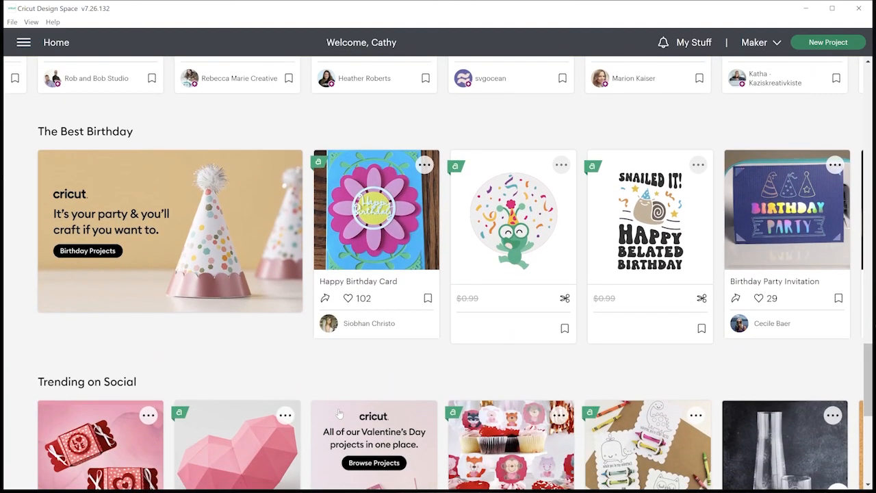
scroll(339, 414, "down", 3)
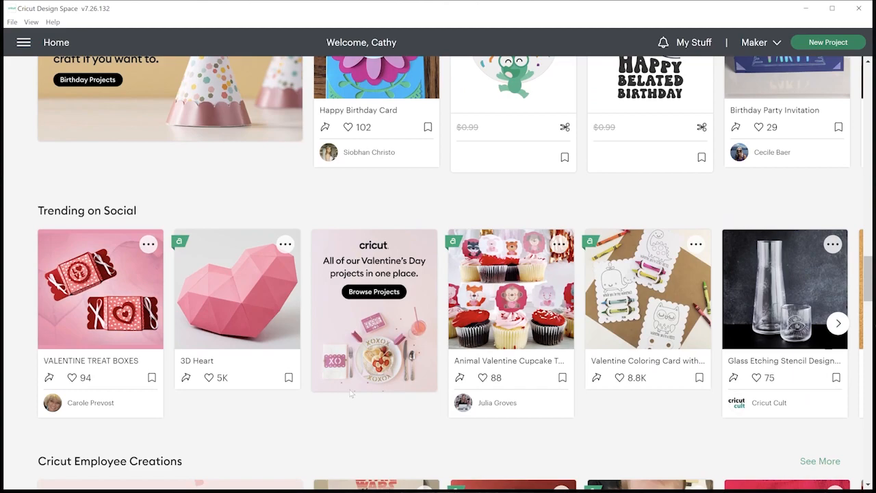
scroll(351, 385, "down", 4)
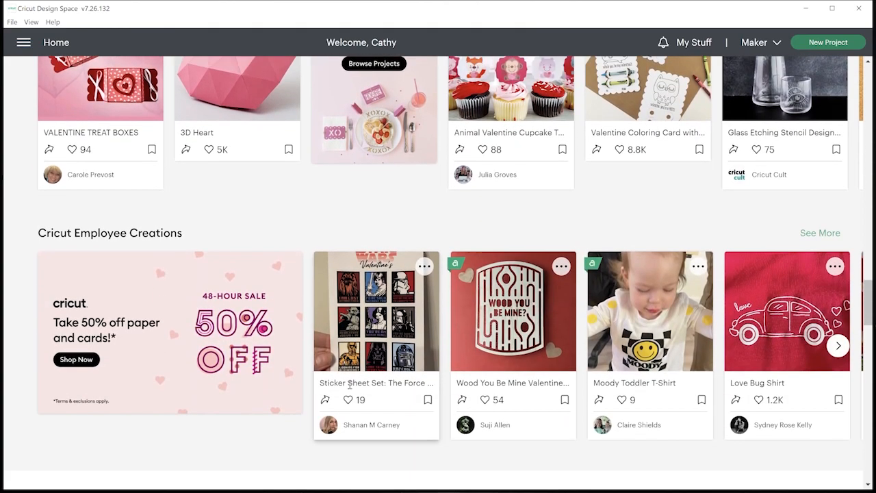
scroll(350, 387, "down", 1)
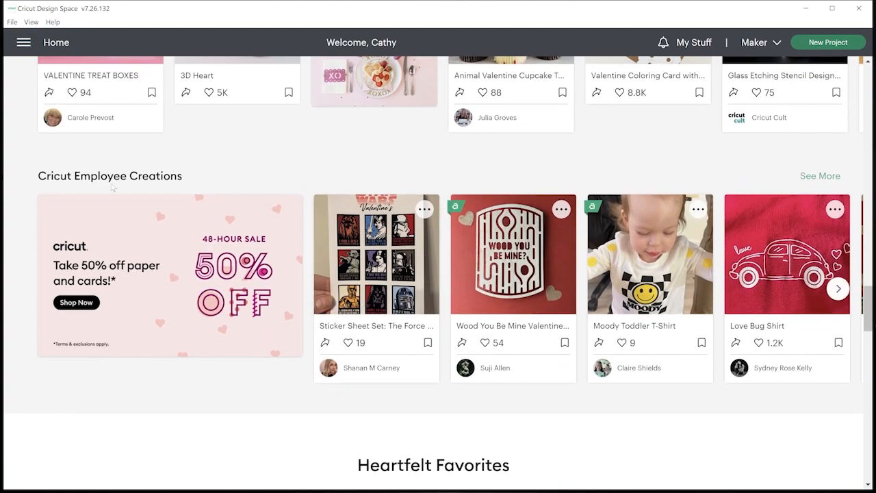
scroll(304, 369, "down", 4)
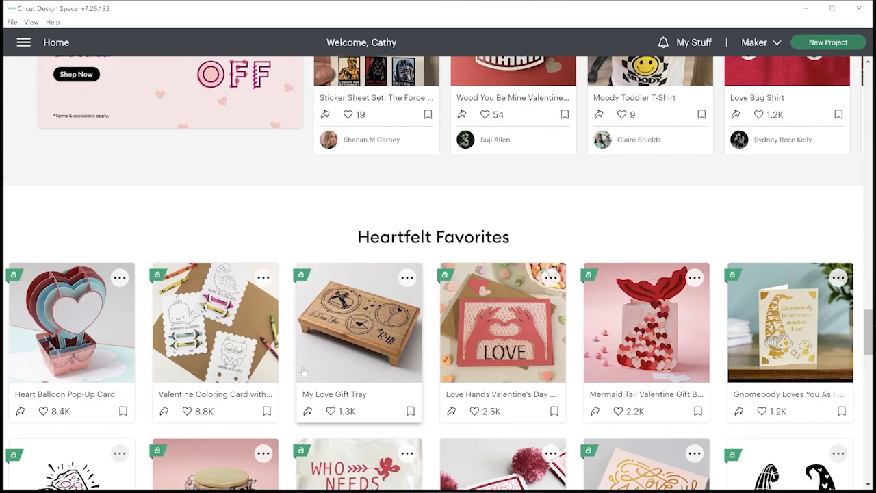
scroll(304, 371, "up", 6)
scroll(303, 371, "up", 9)
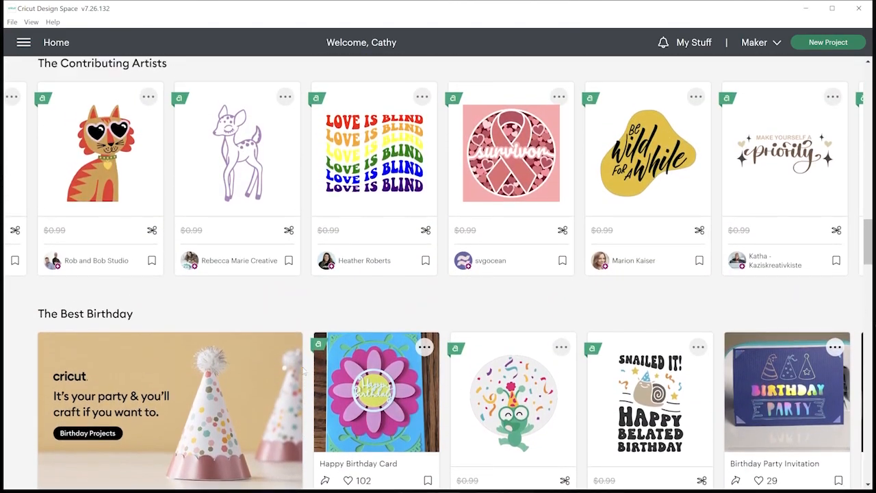
scroll(303, 370, "up", 14)
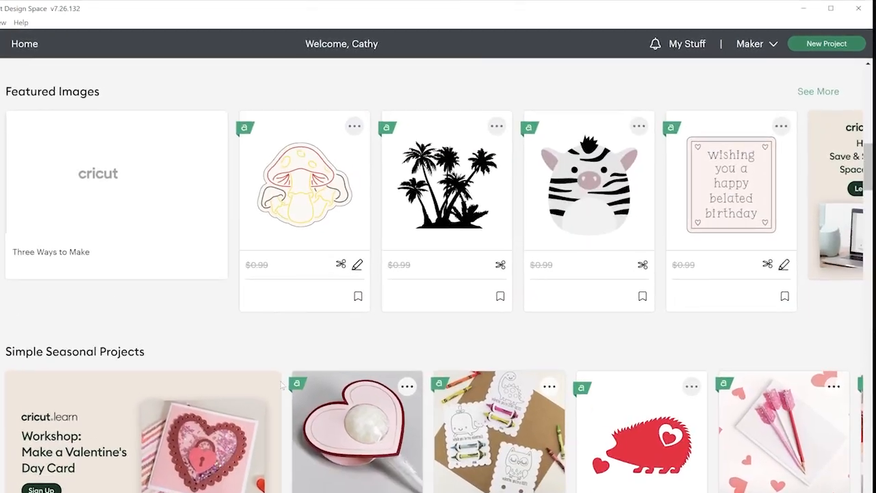
scroll(284, 384, "up", 3)
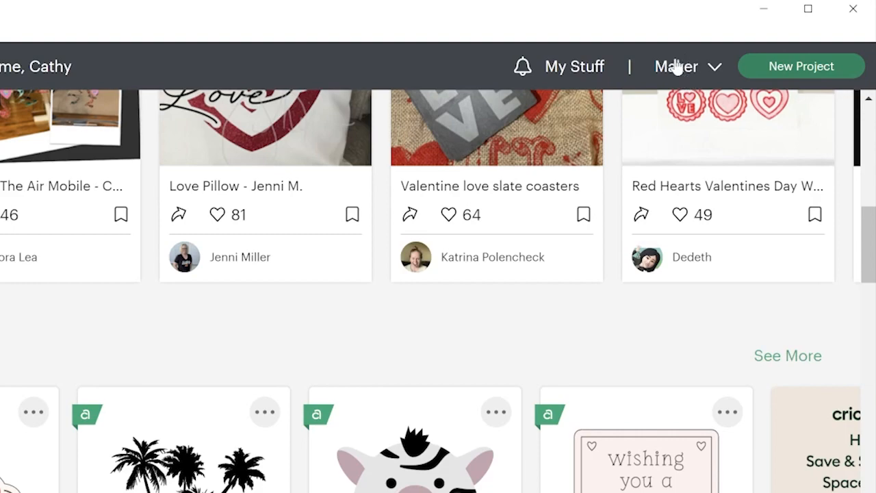
Step: Optimize the experience for the Cricut Maker machine and start a new project
left_click(712, 68)
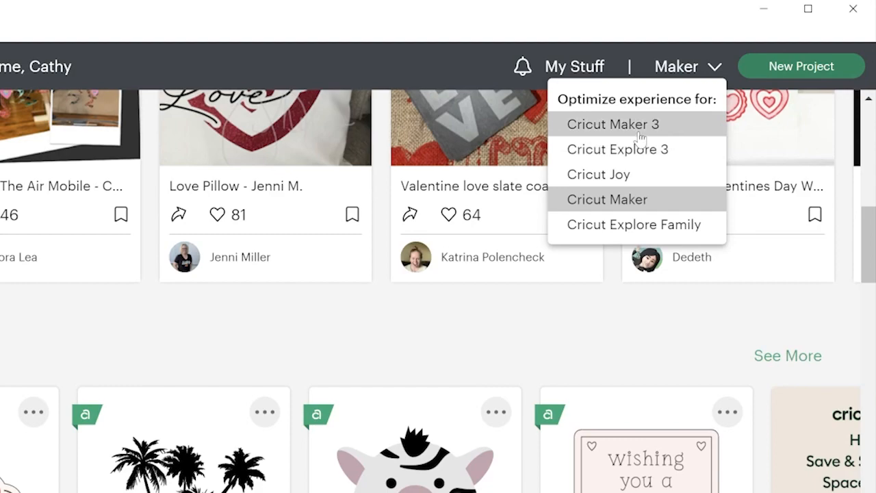
left_click(616, 201)
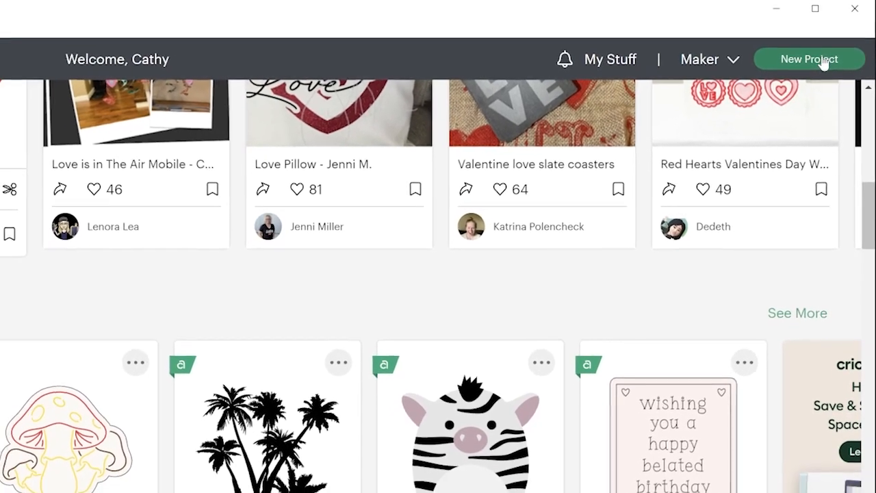
left_click(823, 62)
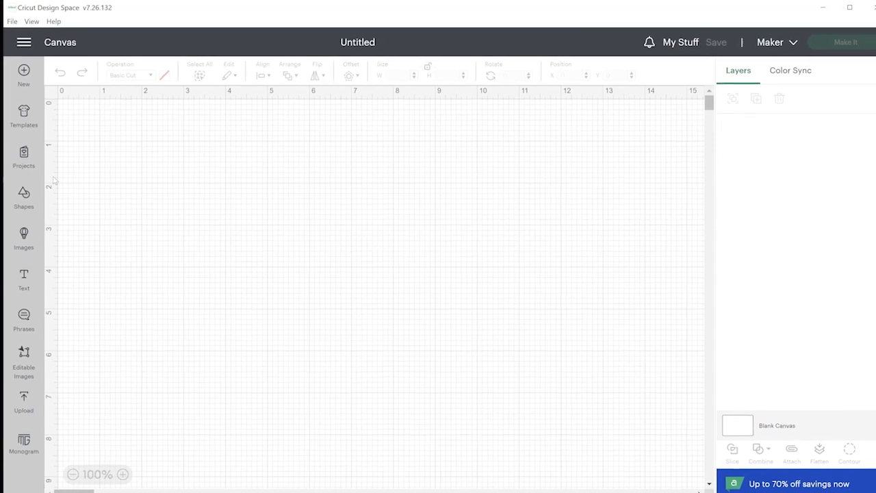
Step: Switch from the canvas to the home page and back, and review the main menu's options
left_click(32, 41)
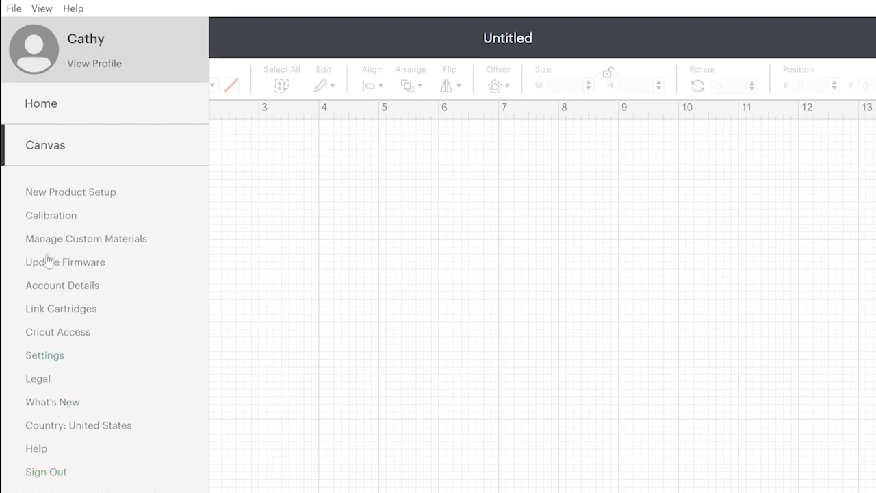
left_click(42, 104)
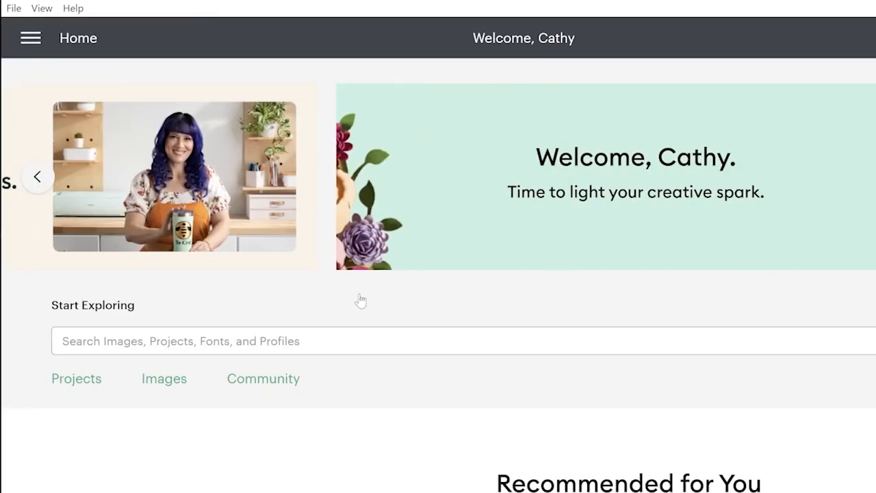
left_click(24, 42)
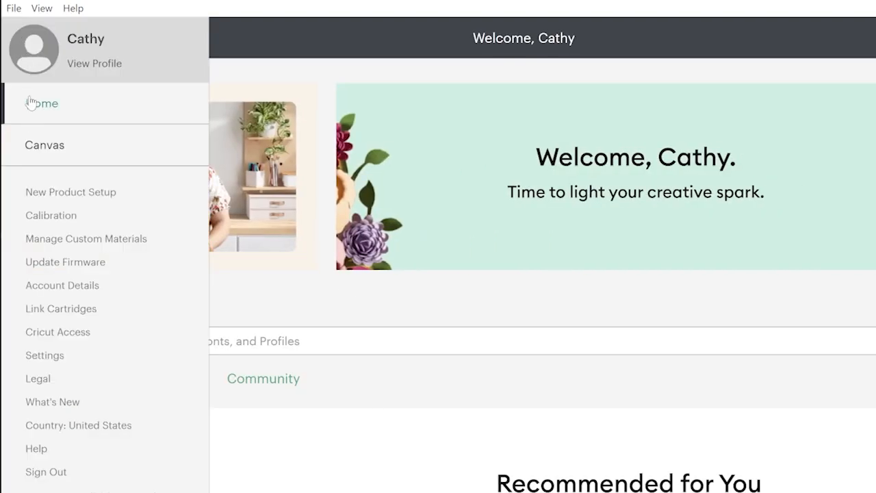
left_click(38, 156)
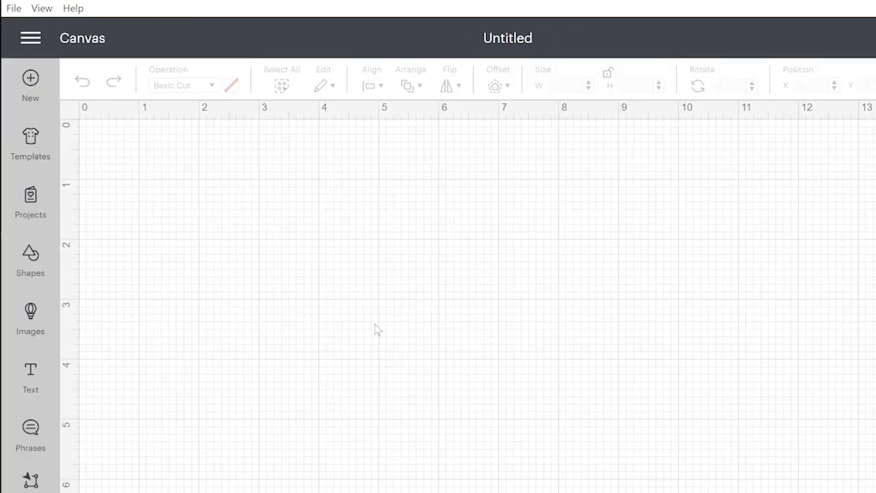
left_click(30, 41)
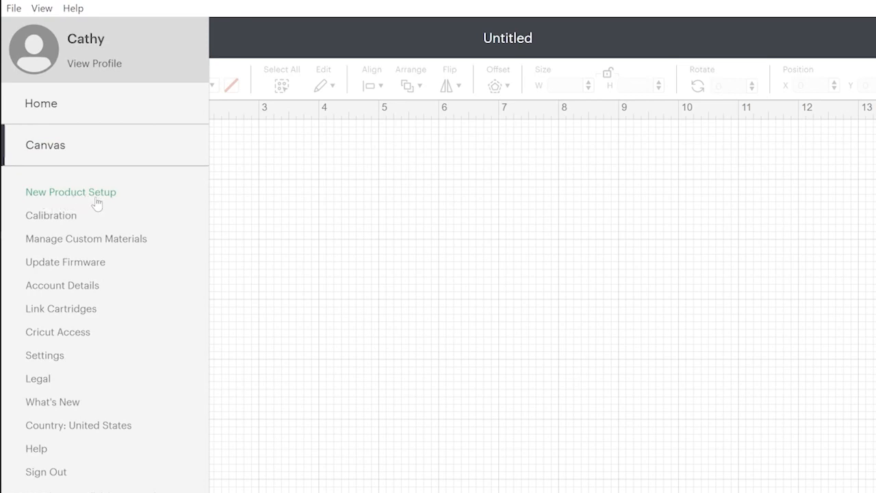
left_click(285, 234)
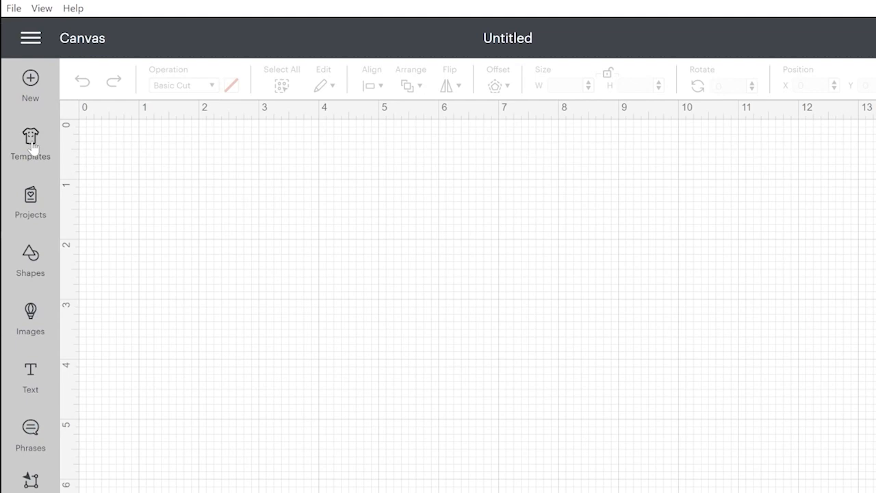
Step: Open the Templates library and browse the available product templates across all canvas types
left_click(31, 145)
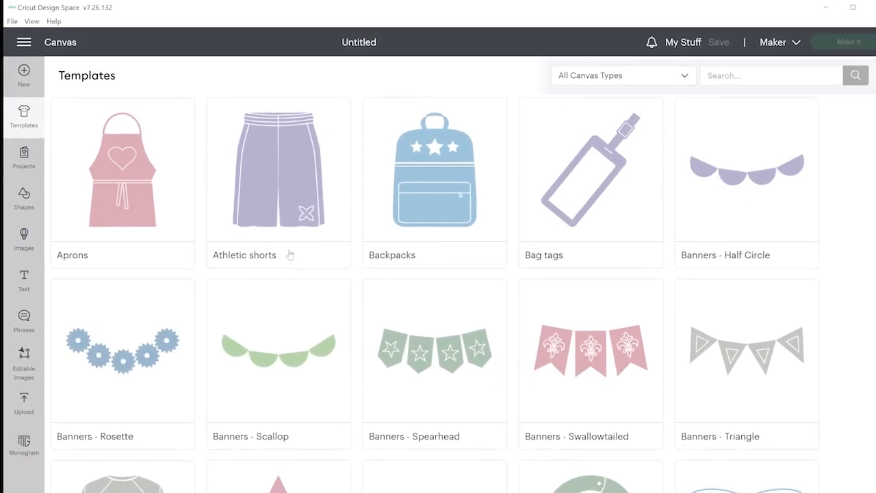
scroll(291, 338, "down", 1)
scroll(291, 337, "down", 5)
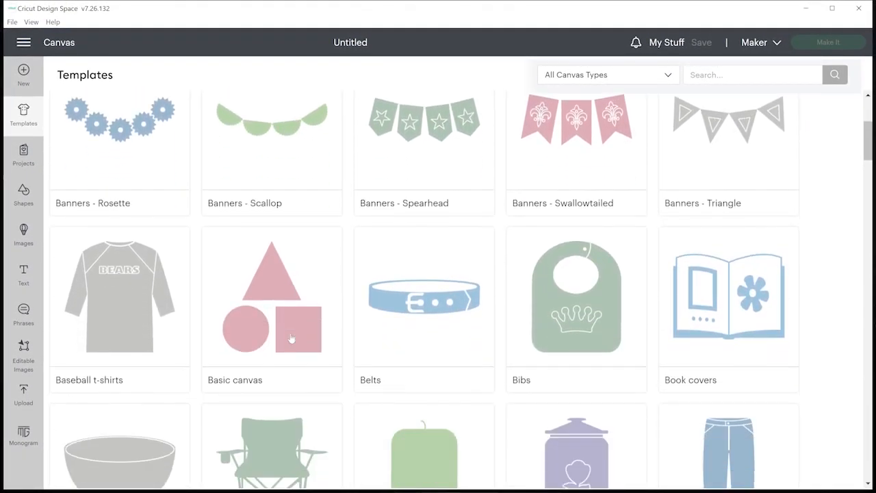
scroll(311, 340, "down", 2)
scroll(311, 340, "down", 2)
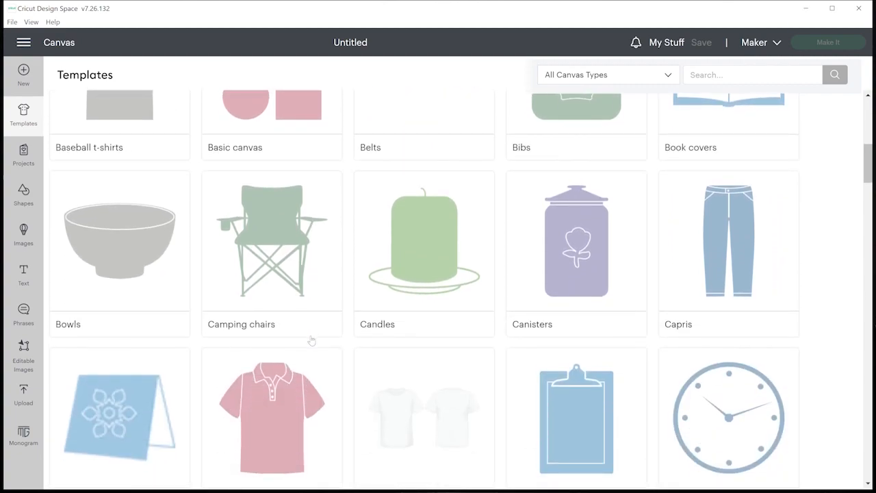
scroll(311, 341, "down", 3)
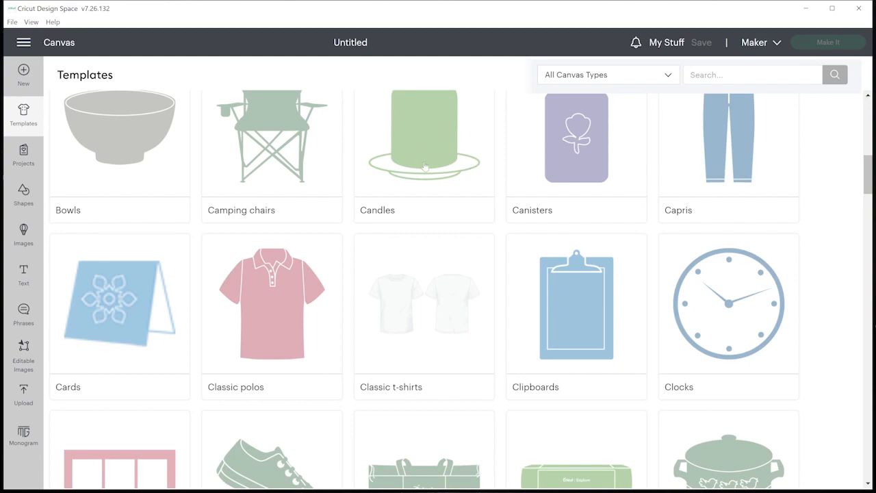
scroll(422, 171, "down", 5)
scroll(393, 277, "down", 3)
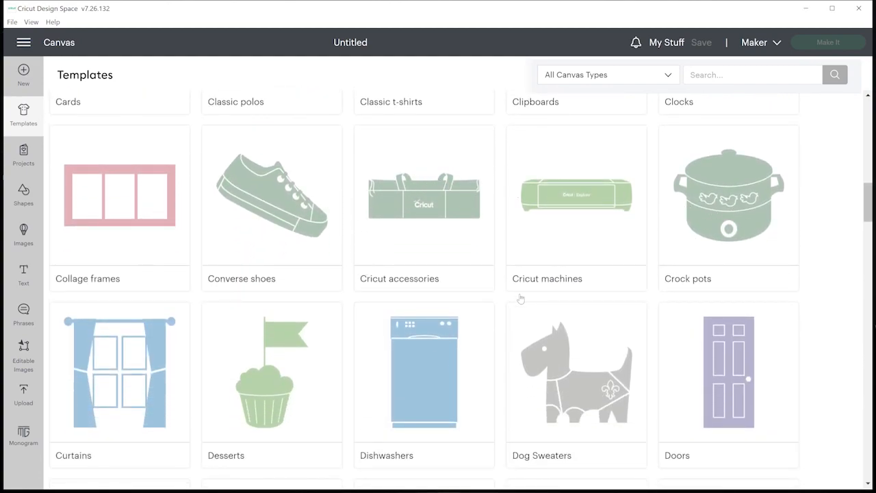
Step: Find the Baseball t-shirts template in the library and place it on the canvas
scroll(398, 336, "down", 5)
scroll(392, 336, "down", 2)
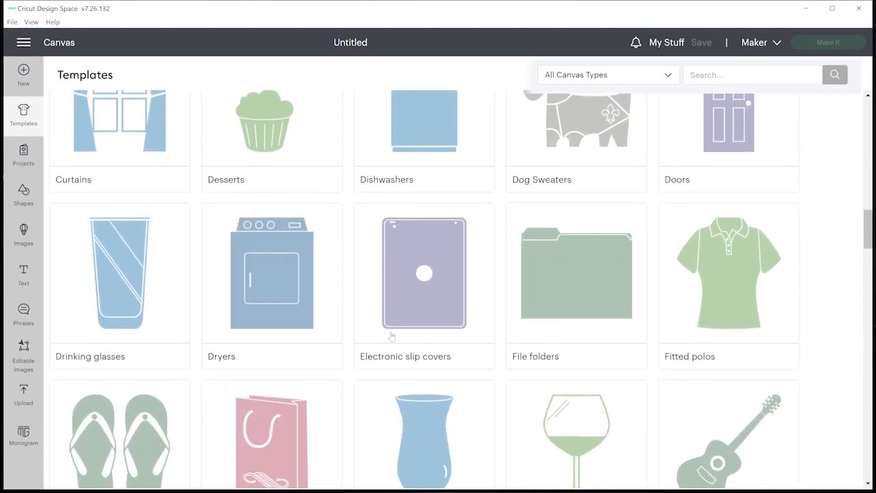
scroll(380, 335, "up", 9)
scroll(379, 335, "up", 15)
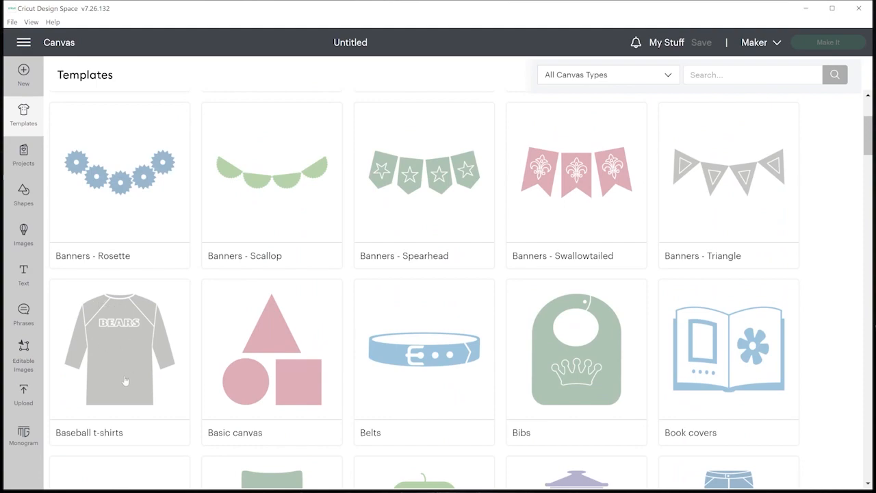
left_click(113, 318)
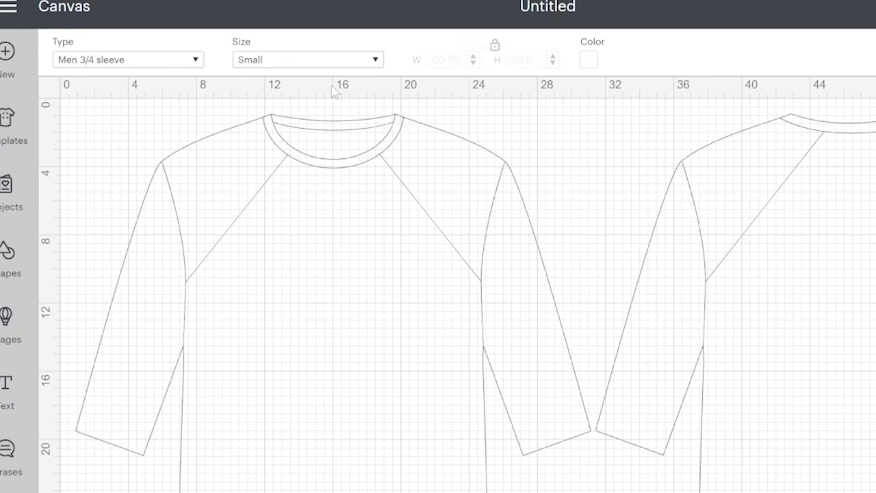
Step: Set the baseball t-shirt template's type to Women 3/4 sleeve and its size to Large
left_click(195, 61)
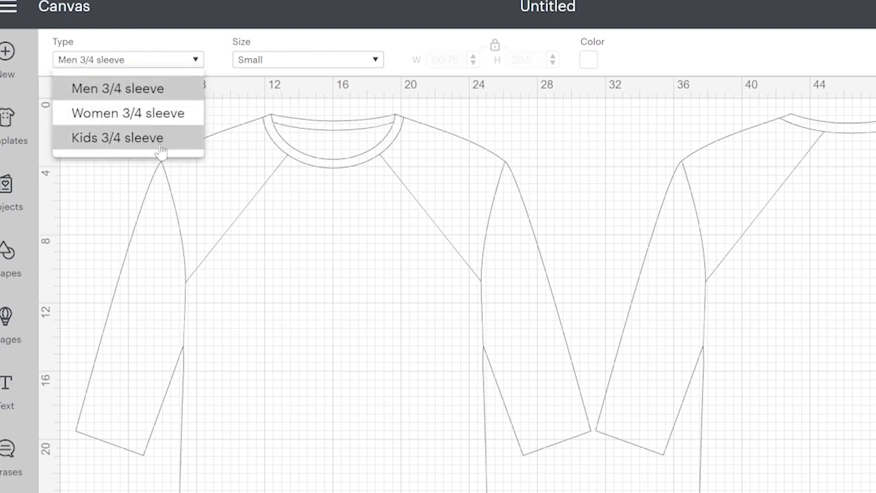
left_click(164, 121)
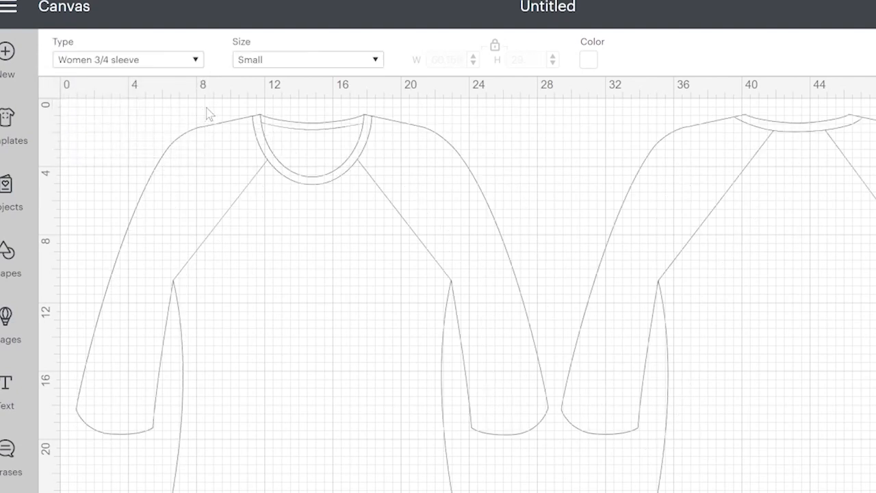
left_click(375, 60)
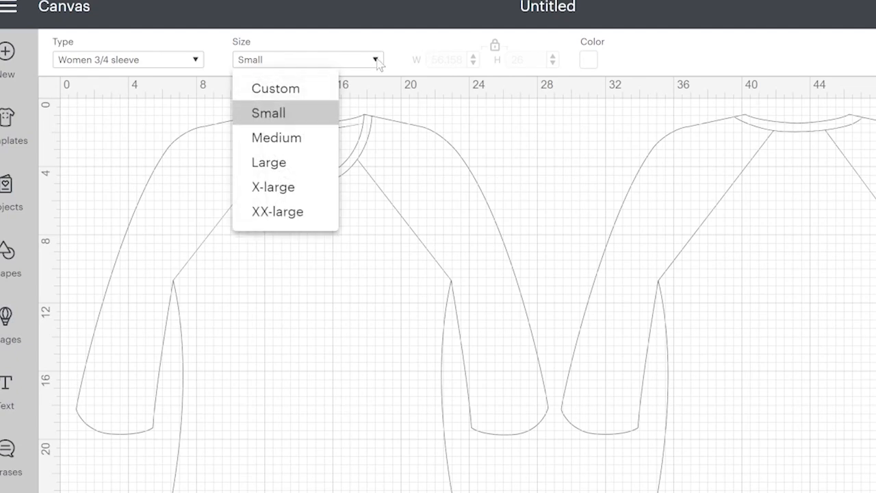
left_click(281, 171)
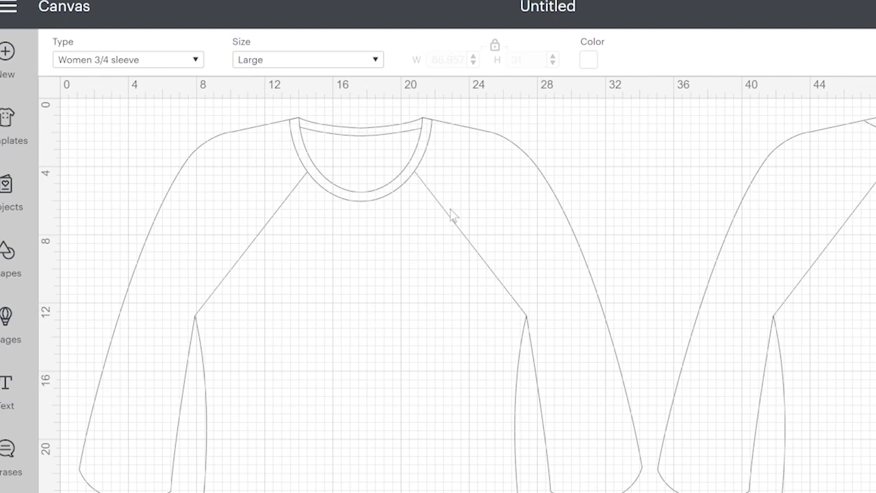
Step: Try a medium blue material color on the baseball t-shirt template and replace it with light red
left_click(589, 63)
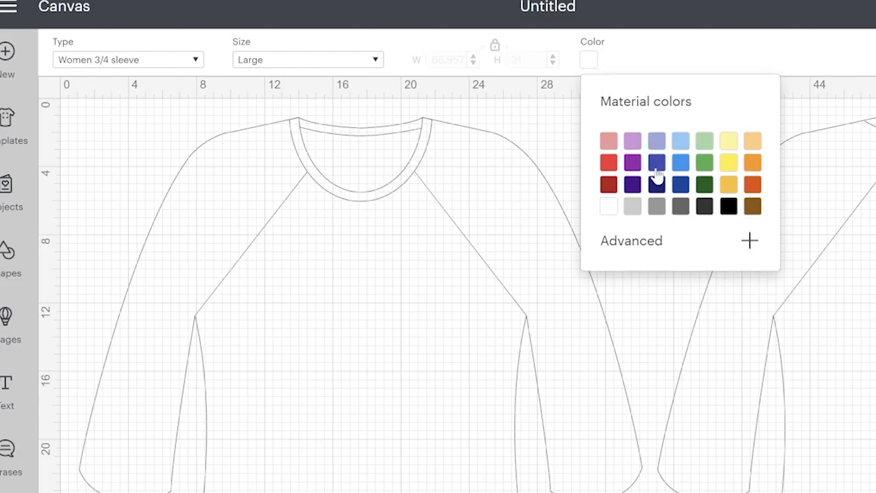
left_click(656, 164)
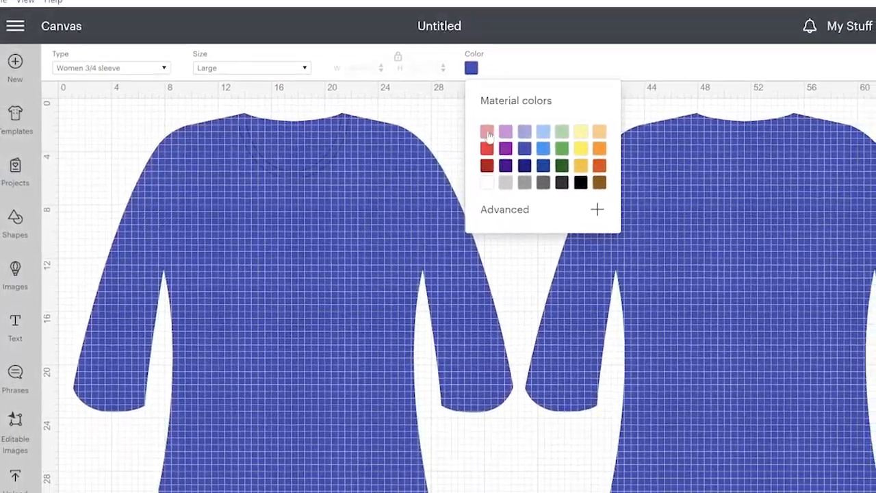
left_click(508, 134)
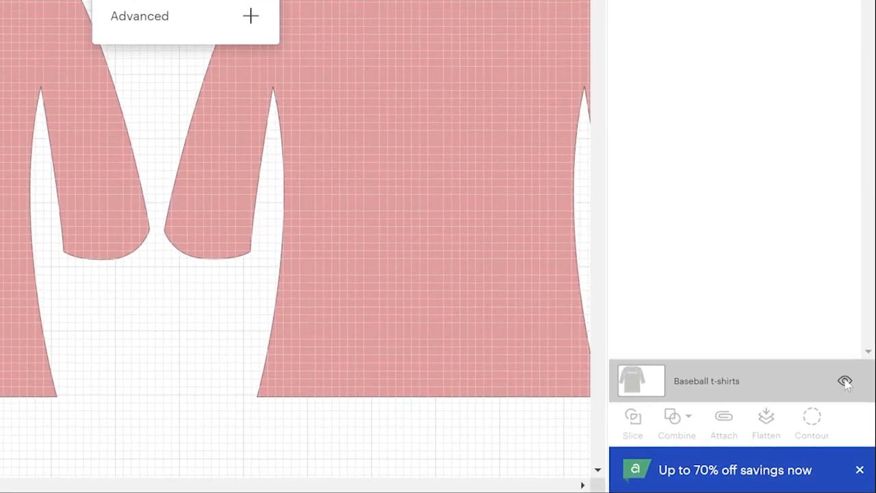
Step: Toggle the Baseball t-shirts template's visibility, leave it hidden, and start a new blank project
left_click(722, 382)
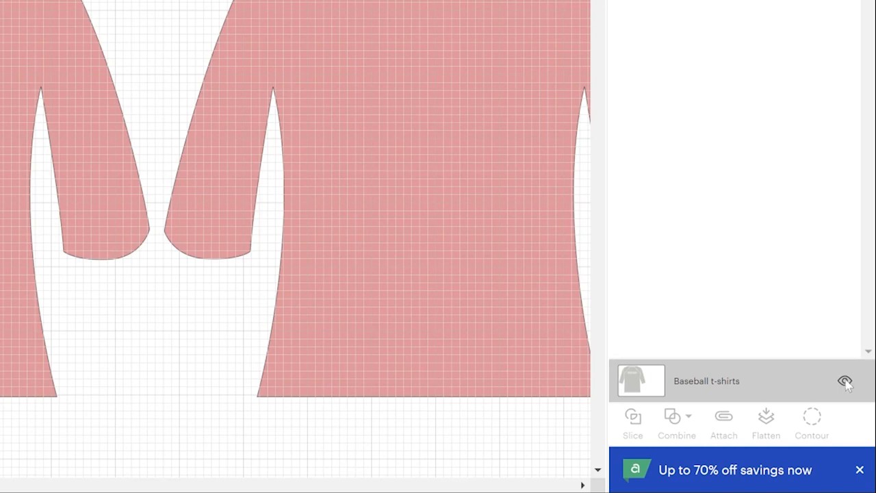
left_click(846, 382)
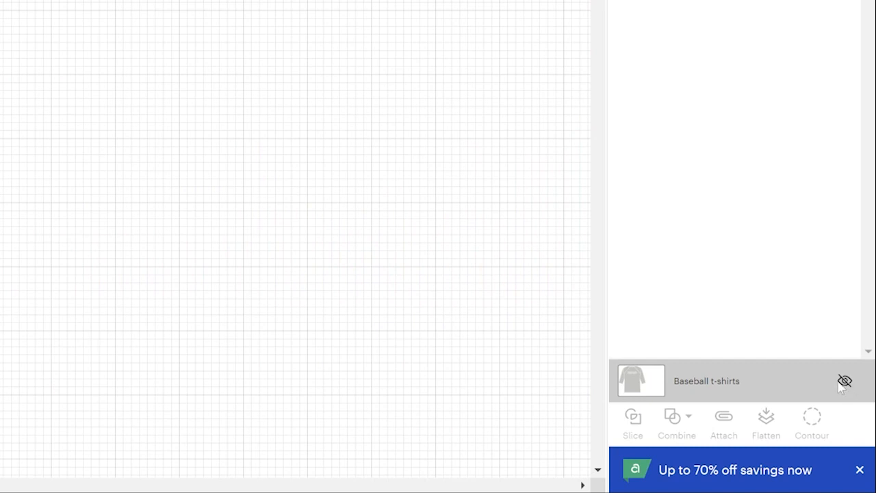
left_click(846, 383)
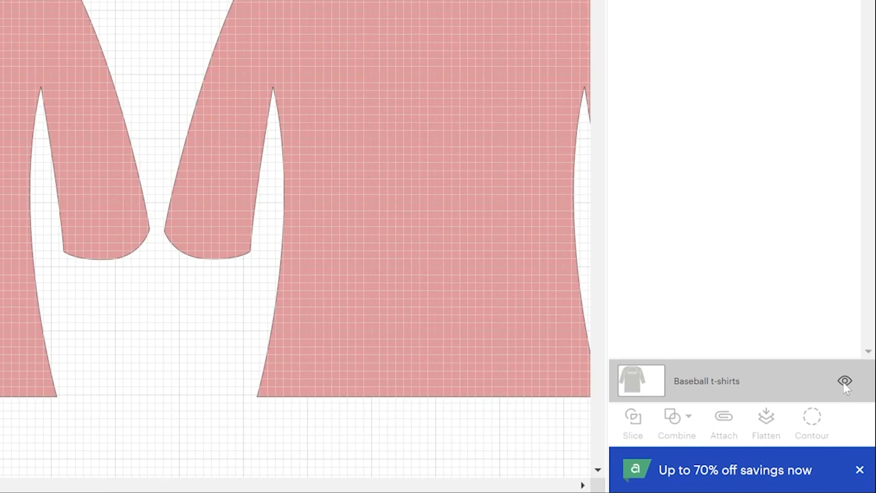
left_click(846, 383)
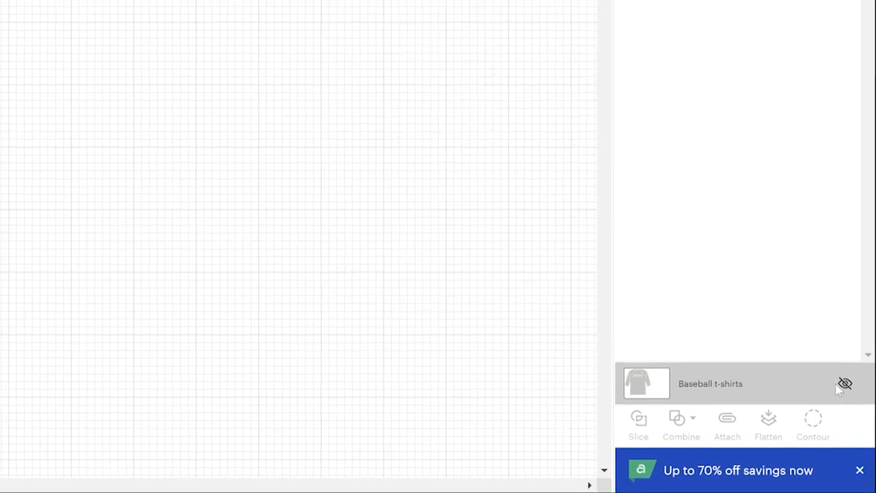
left_click(845, 384)
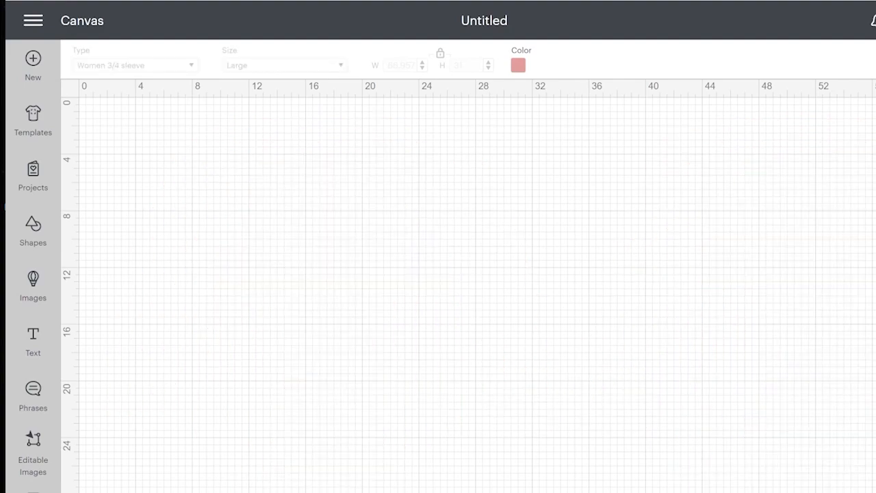
left_click(34, 61)
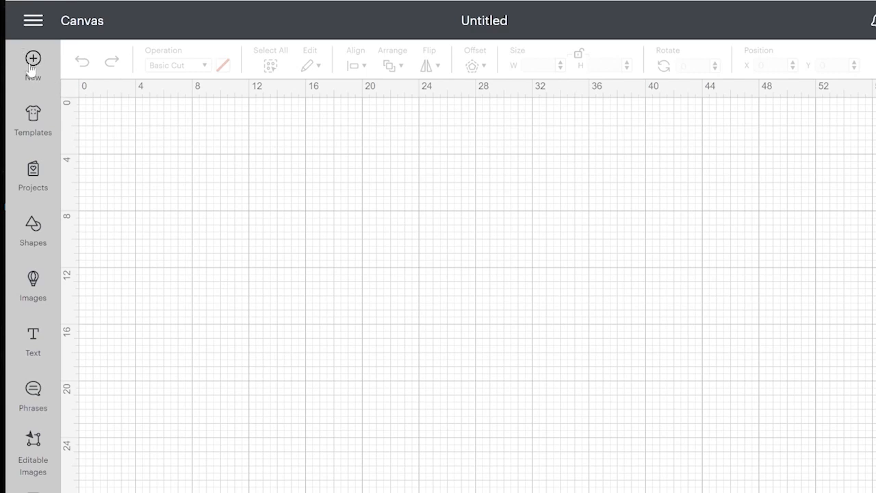
Step: Open the Projects library, browse the projects across all categories, and review the available category filters
left_click(33, 180)
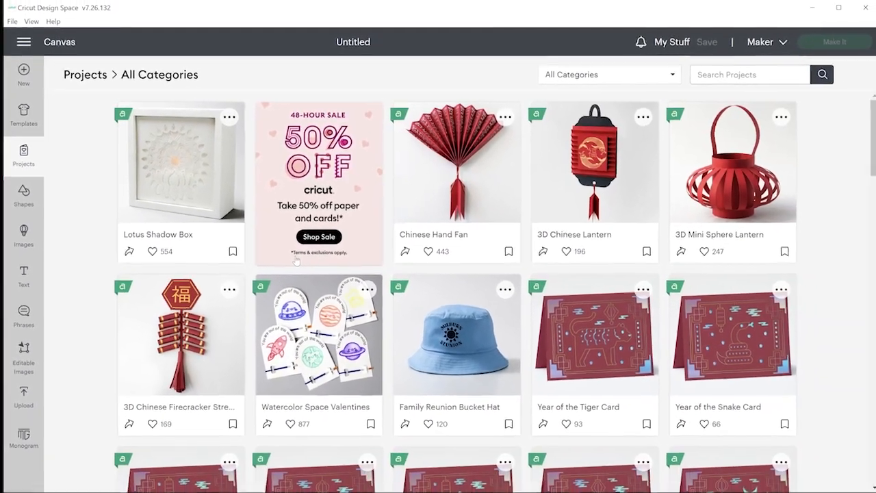
scroll(299, 260, "down", 5)
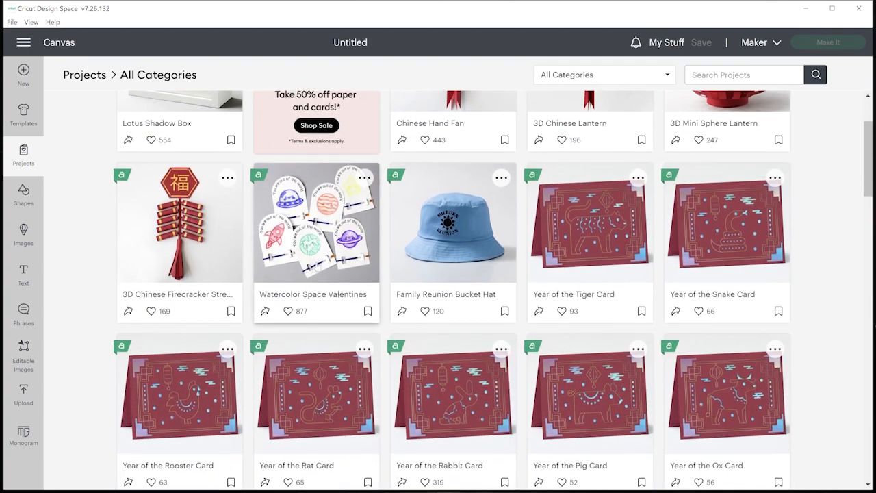
scroll(319, 274, "down", 5)
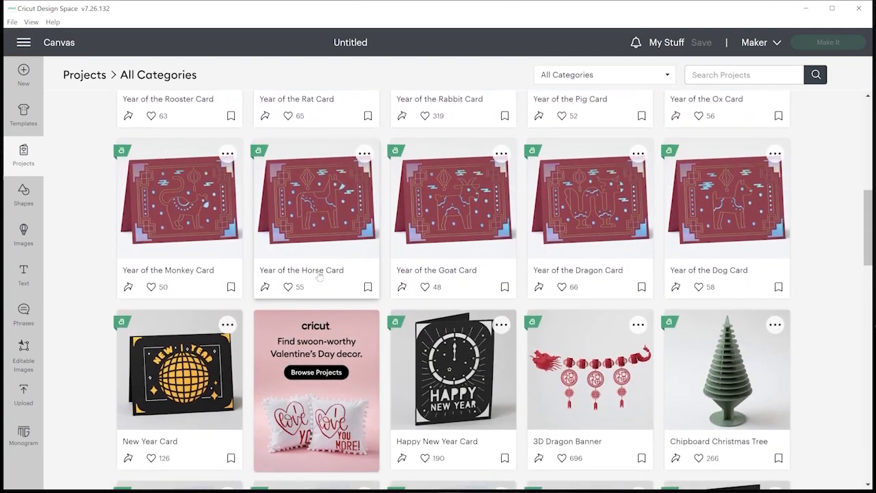
scroll(317, 281, "down", 5)
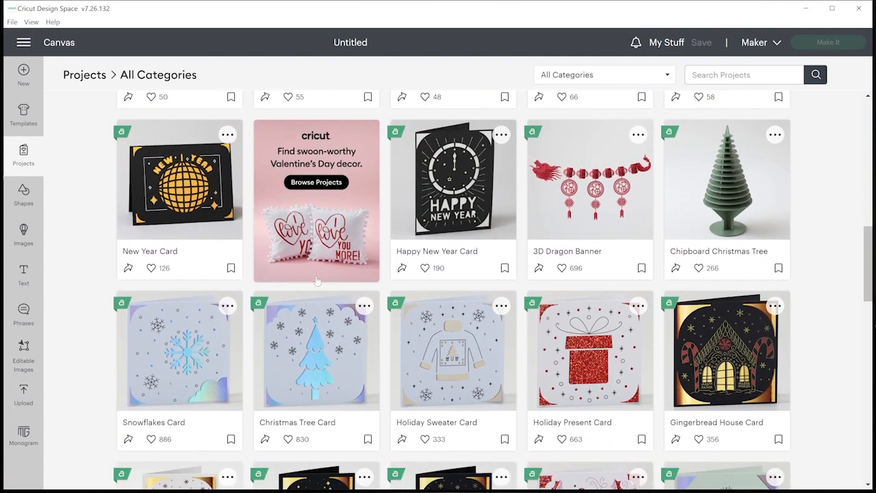
scroll(318, 286, "down", 6)
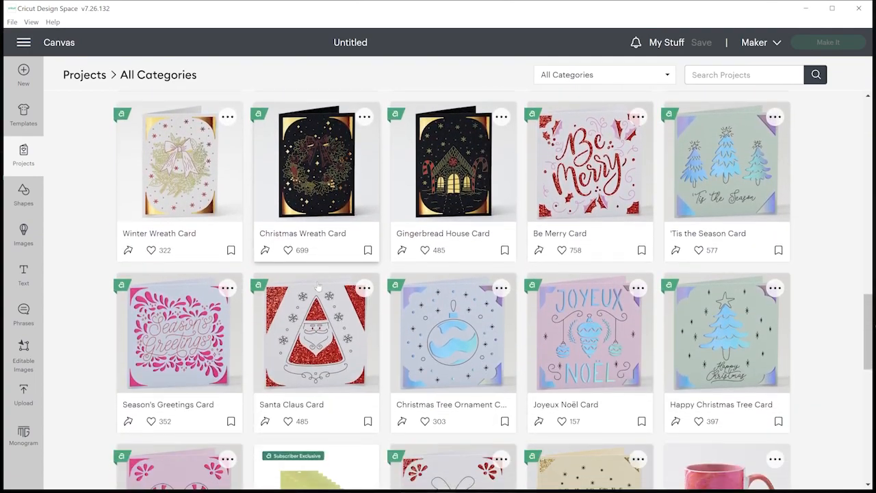
scroll(320, 291, "down", 2)
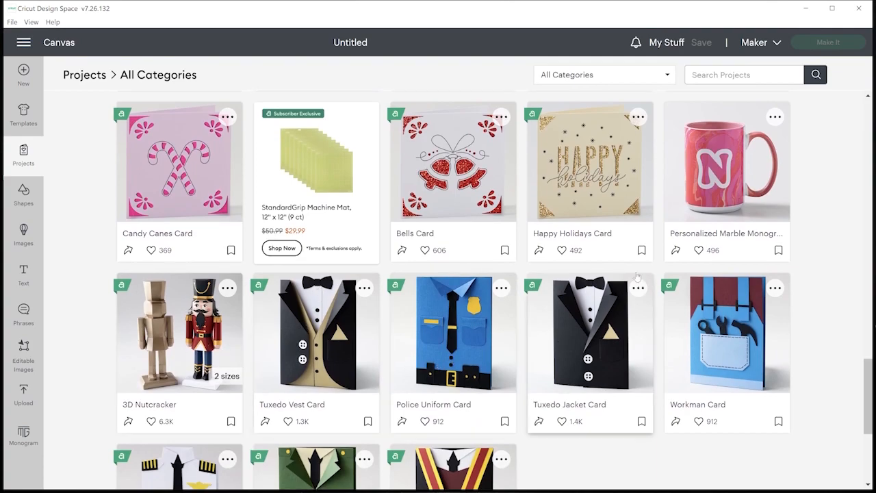
left_click(667, 77)
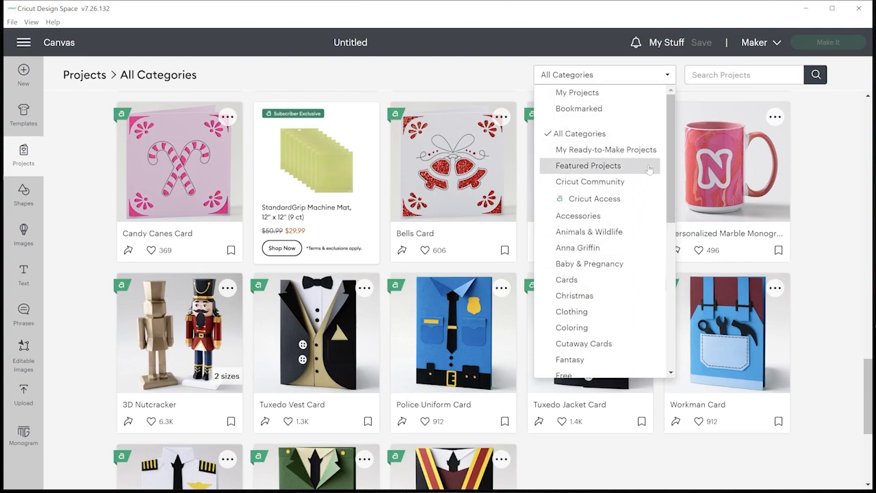
left_click(828, 161)
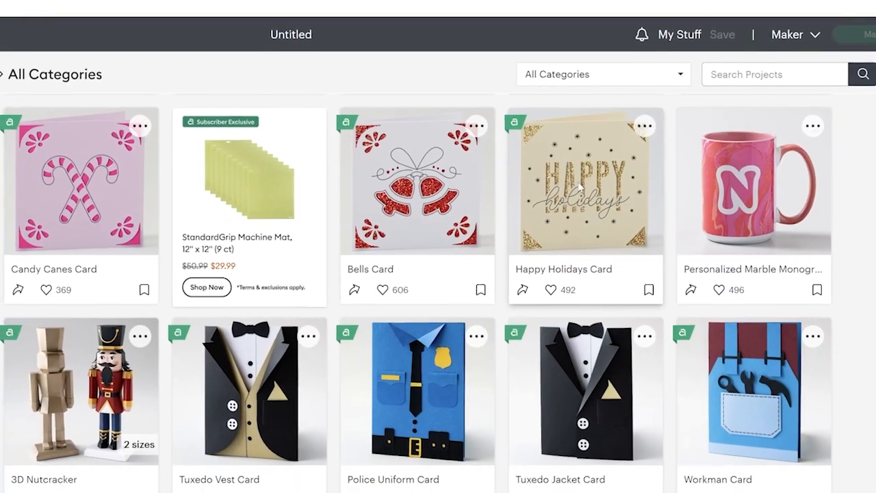
Step: View the details of the Happy Holidays Card and the Personalized Marble Monogram Mug, including the mug's required materials
left_click(580, 187)
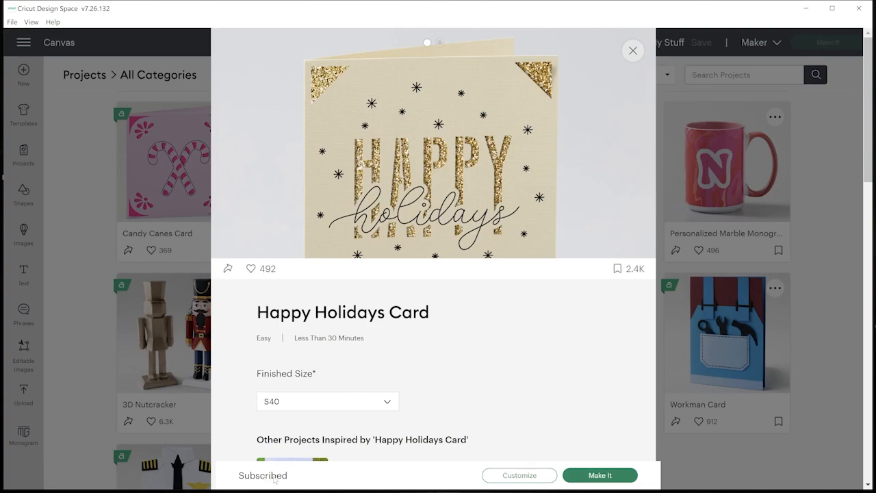
left_click(633, 51)
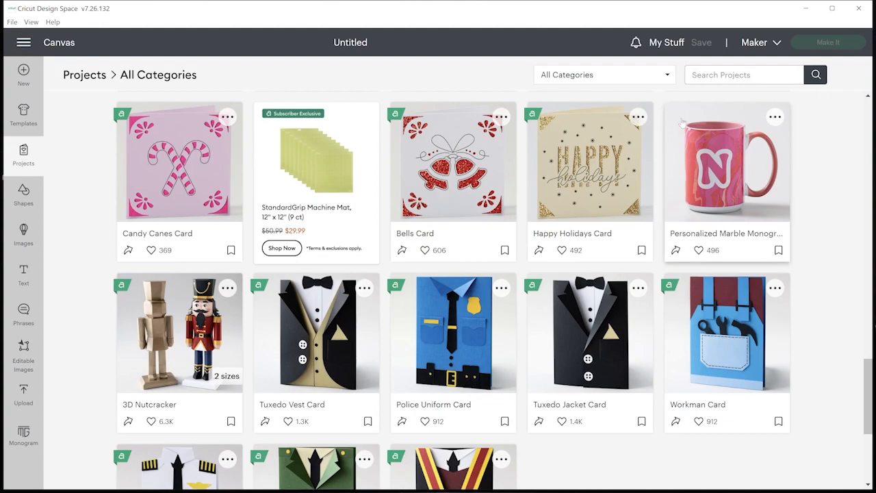
left_click(712, 152)
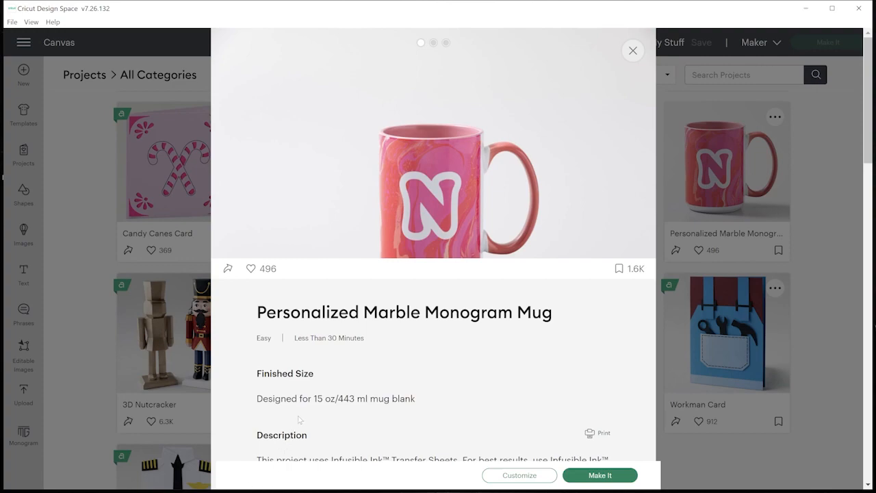
scroll(343, 411, "down", 5)
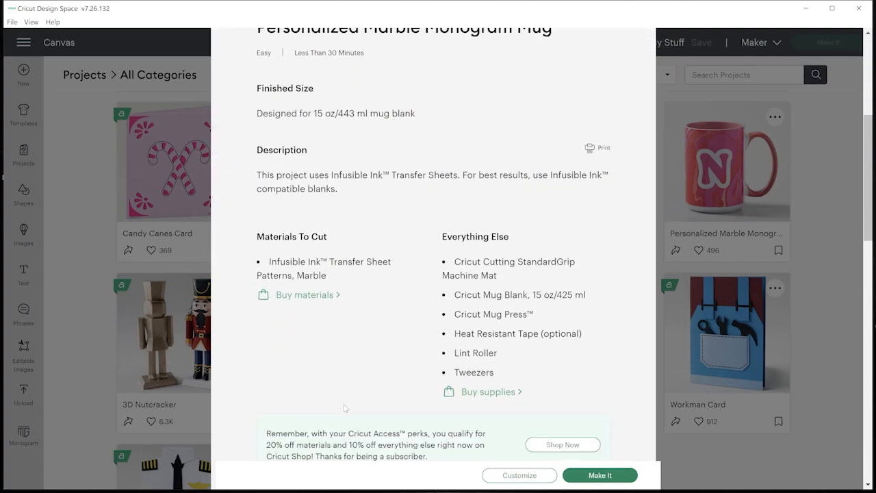
left_click(823, 252)
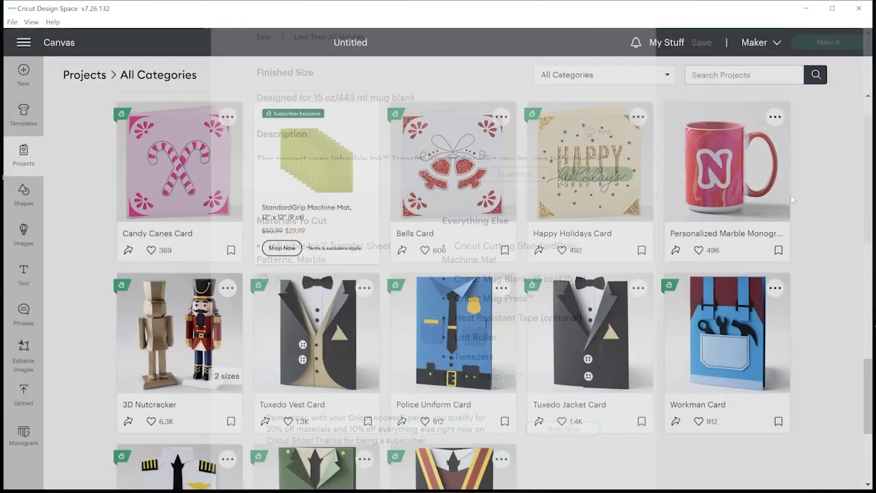
Step: Filter the projects to the Free category and view the details of the Birthday Present Watercolor Card
left_click(668, 77)
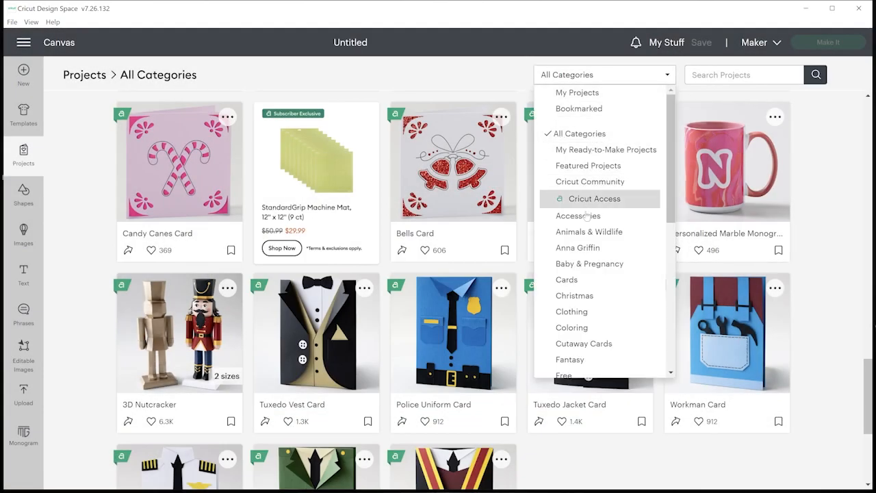
scroll(594, 239, "down", 2)
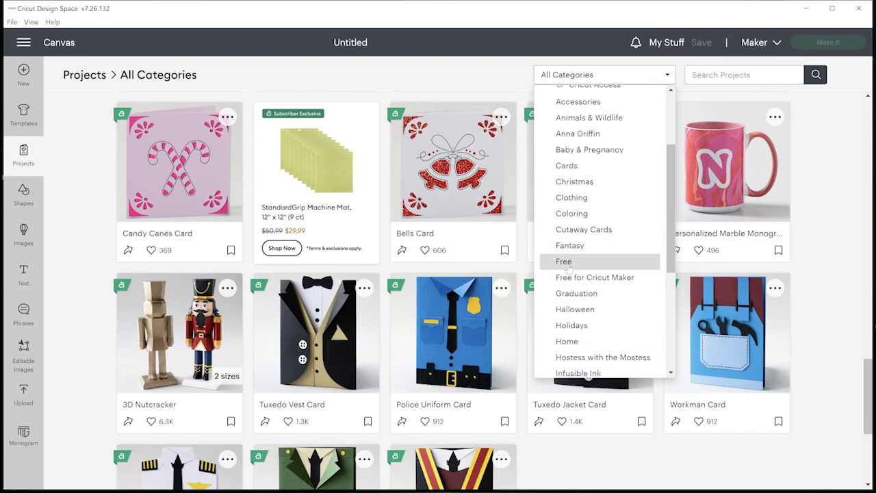
left_click(568, 267)
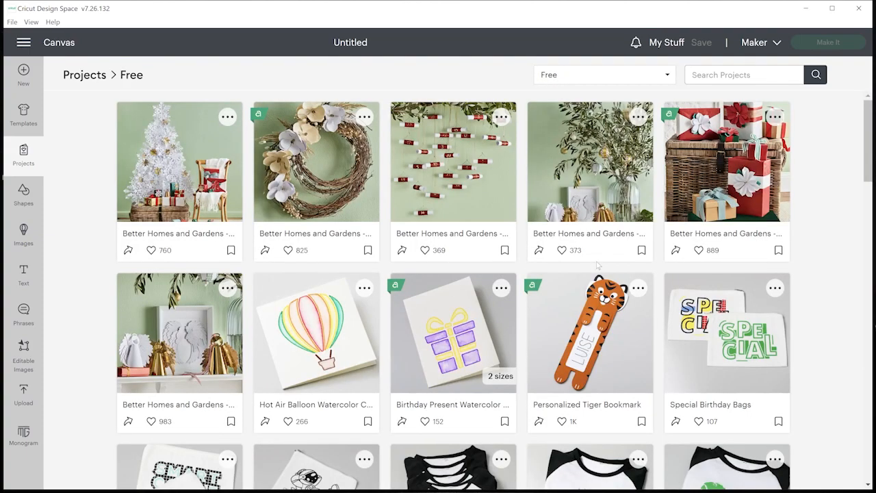
scroll(426, 267, "down", 2)
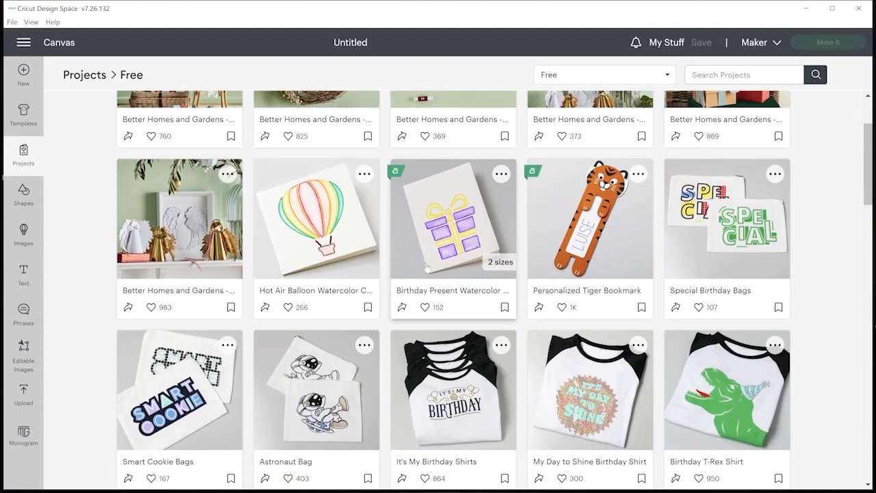
left_click(434, 236)
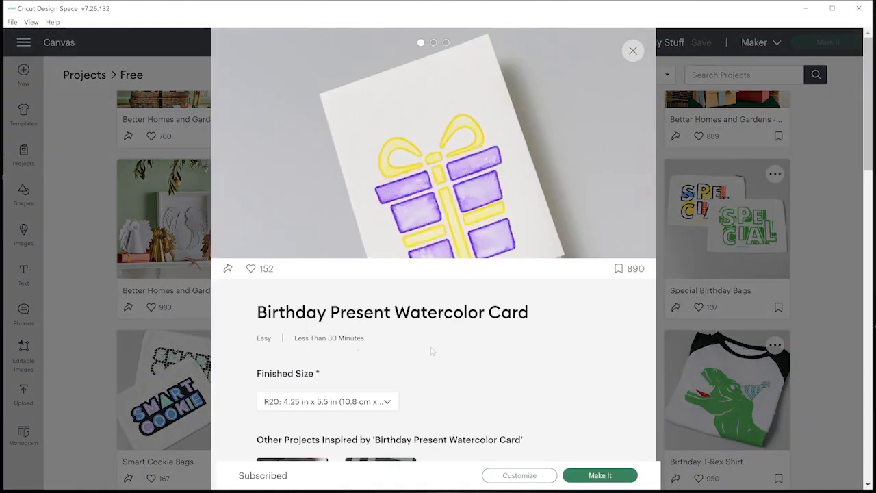
left_click(632, 53)
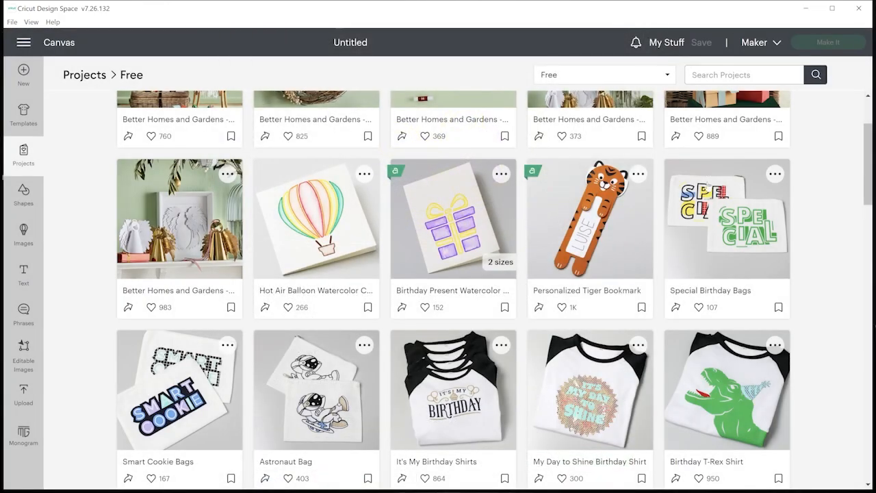
Step: Browse further through the Free projects and view the details of the Birthday Balloons Card
scroll(621, 290, "down", 3)
scroll(622, 290, "down", 5)
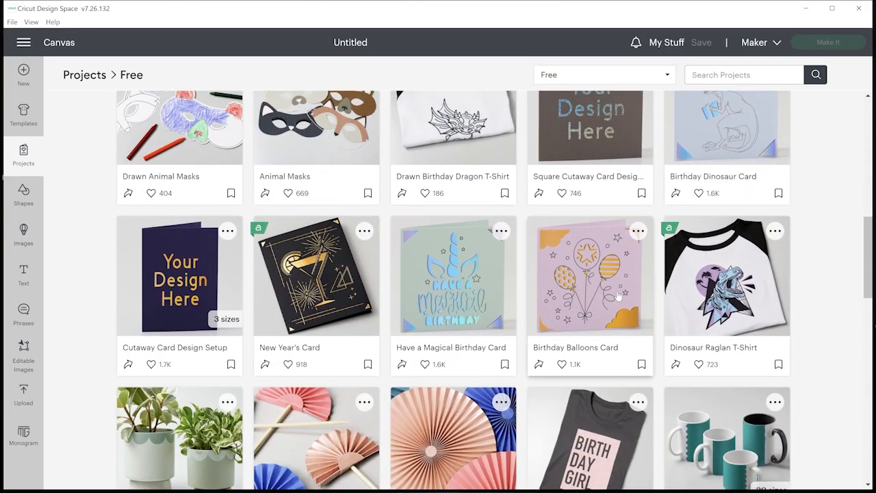
left_click(584, 266)
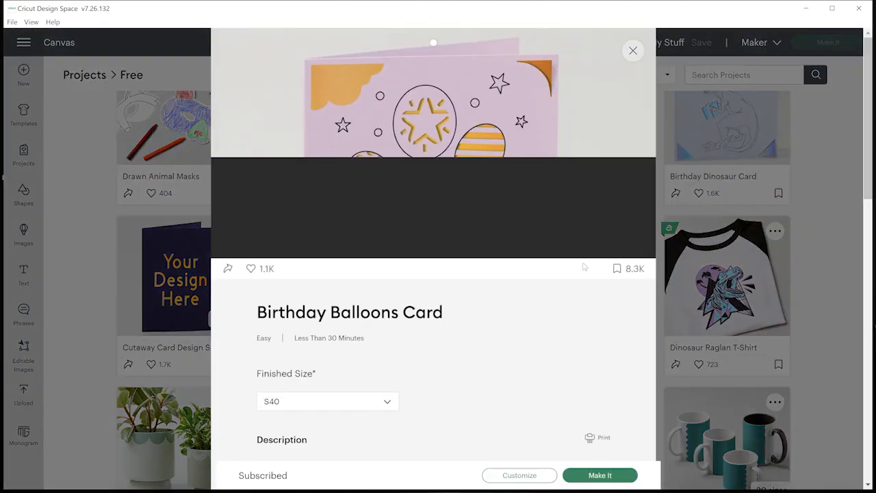
scroll(485, 363, "down", 2)
scroll(483, 365, "up", 1)
scroll(483, 364, "up", 1)
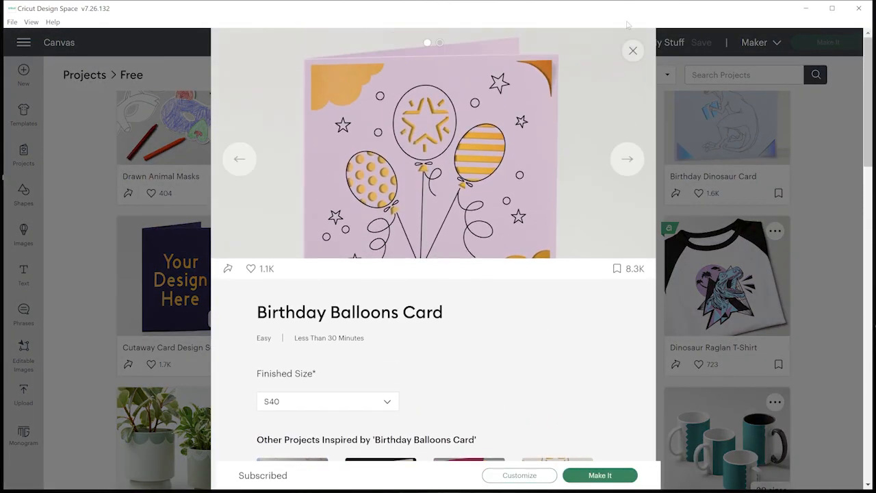
left_click(633, 51)
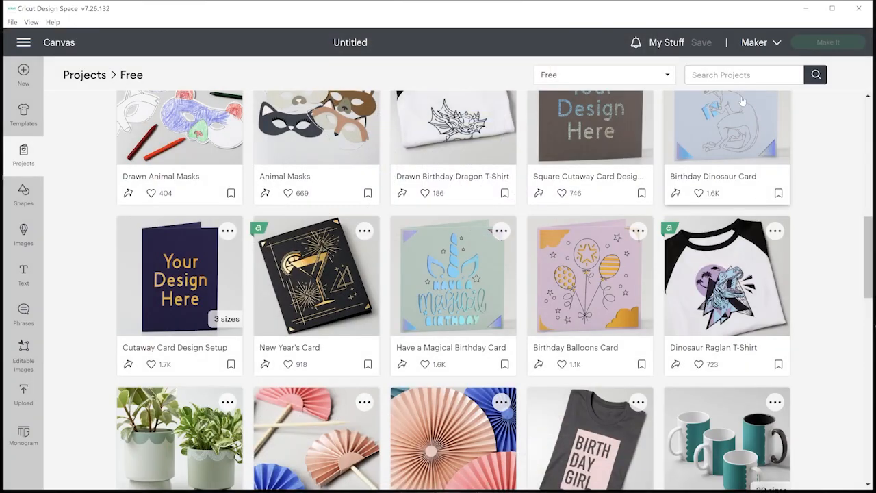
Step: Switch the project category to All Categories and search the projects for "star wars"
left_click(661, 75)
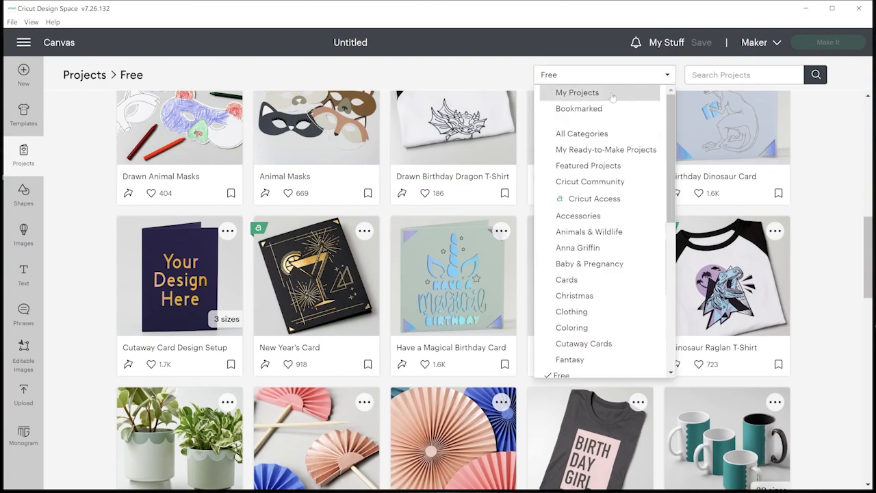
left_click(582, 134)
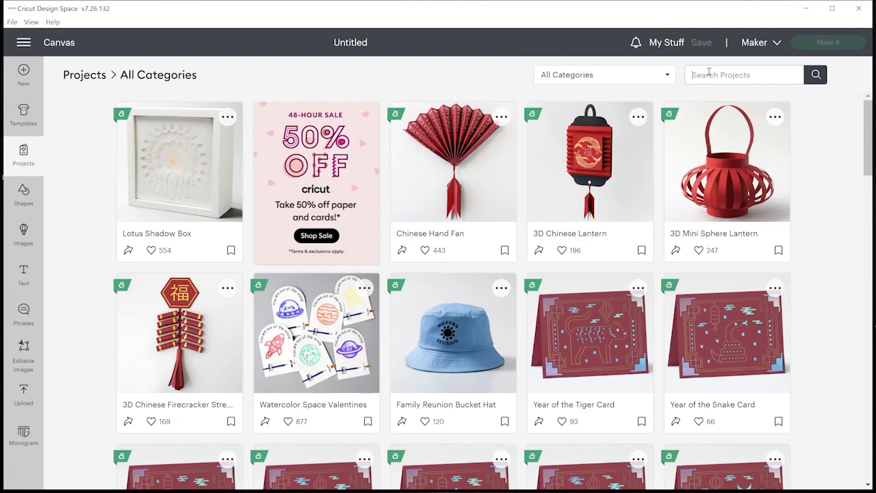
left_click(710, 72)
type("star wars")
key("Return")
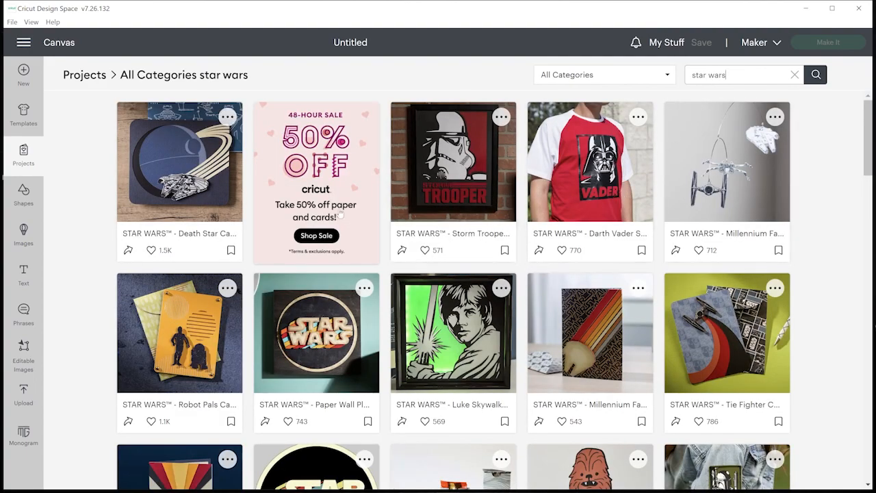
Step: View the details of the STAR WARS Death Star Card and look through its preview images
left_click(171, 170)
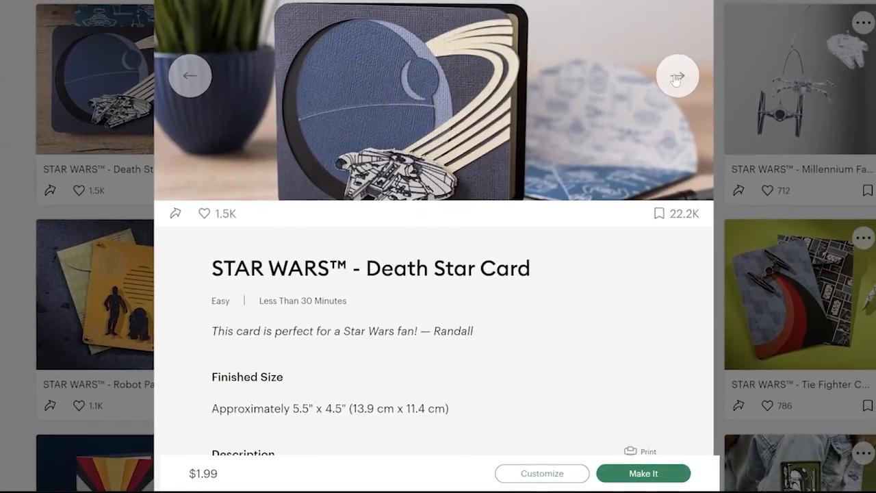
left_click(695, 47)
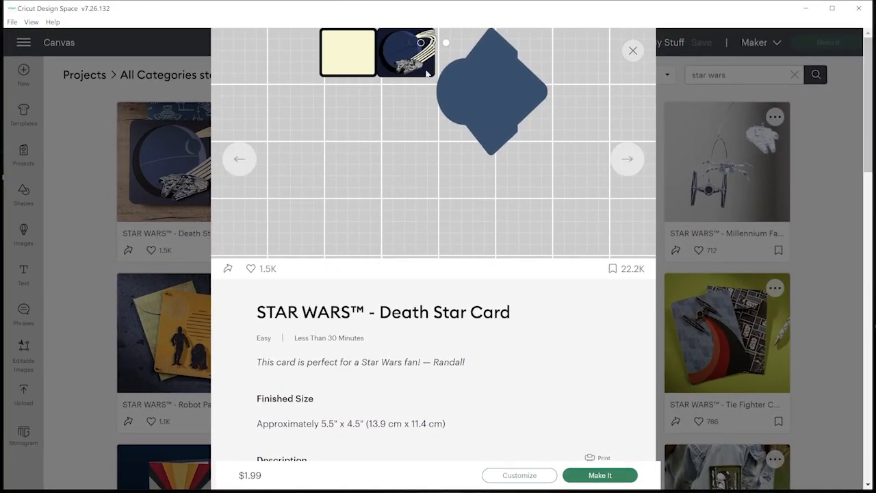
left_click(628, 160)
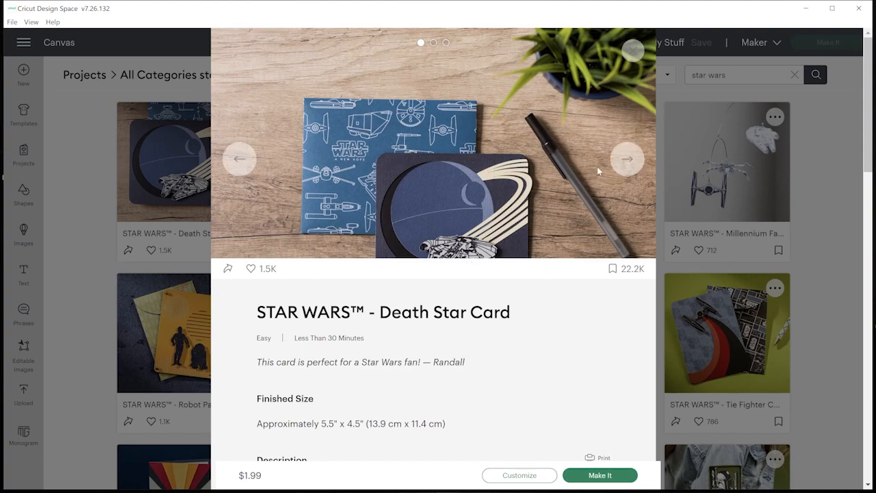
left_click(627, 159)
Step: Review the Death Star Card's materials, cutting and assembly instructions, and images used, and close its details
scroll(463, 340, "down", 1)
scroll(463, 340, "down", 7)
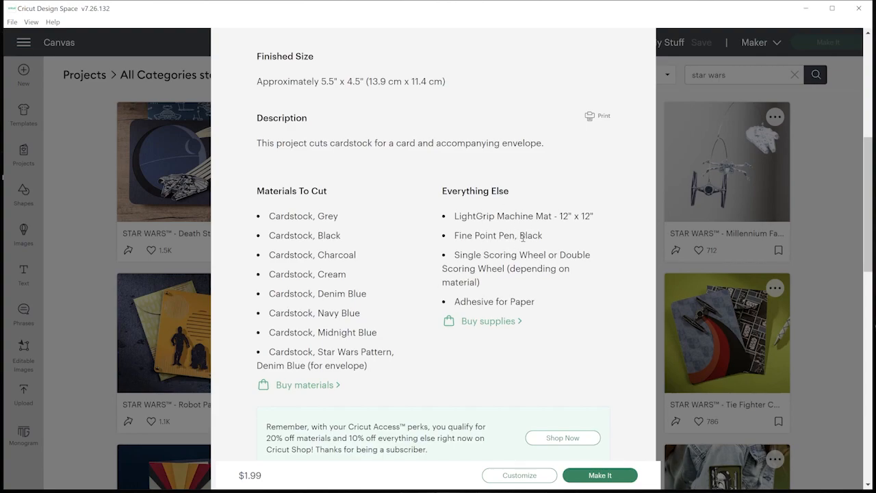
scroll(523, 236, "down", 3)
scroll(527, 252, "down", 4)
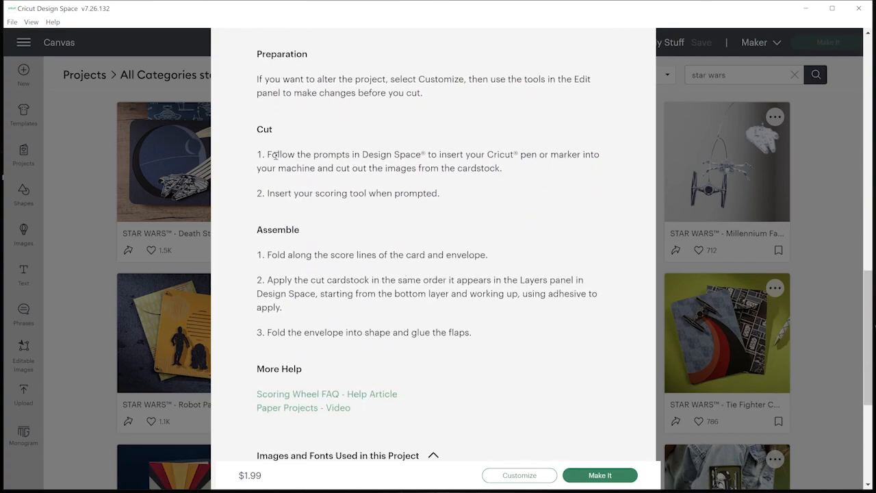
scroll(335, 308, "down", 4)
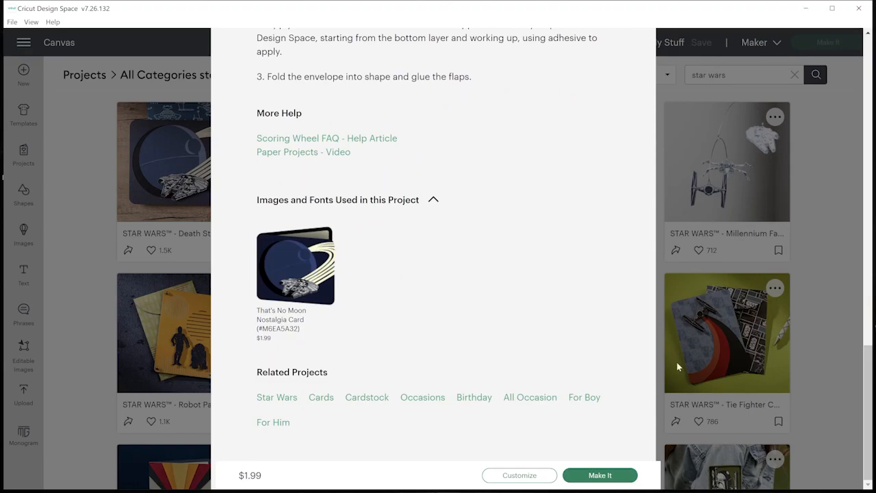
left_click(839, 262)
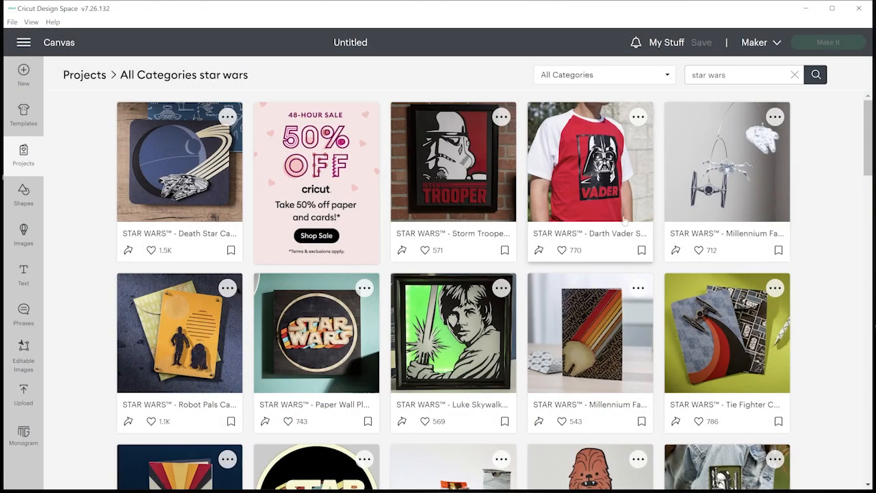
Step: Browse the Star Wars project results and clear the search
scroll(535, 291, "down", 3)
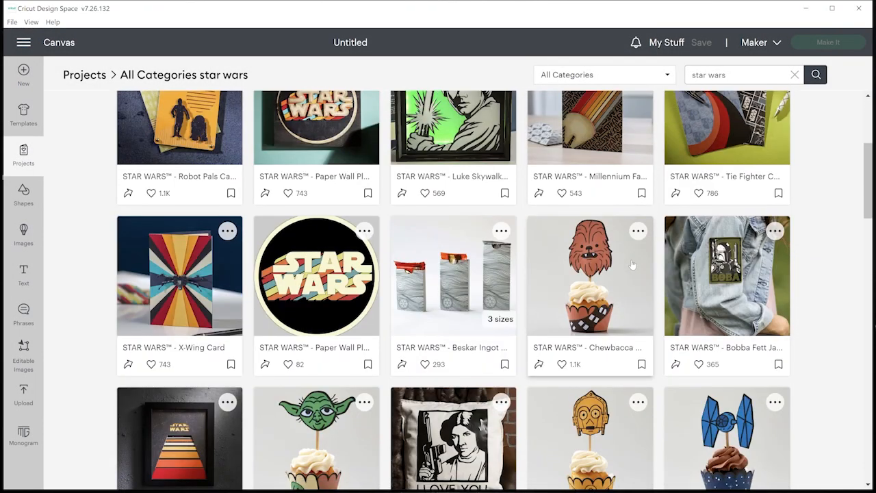
scroll(628, 269, "down", 5)
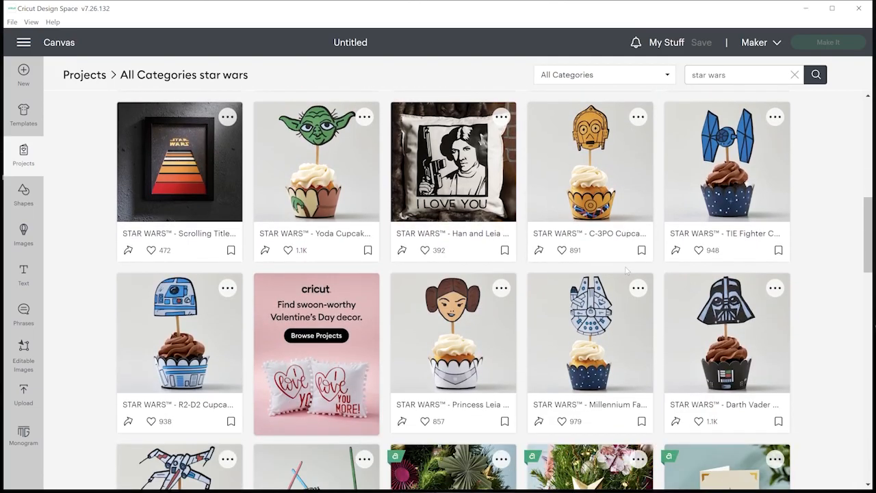
scroll(625, 272, "down", 1)
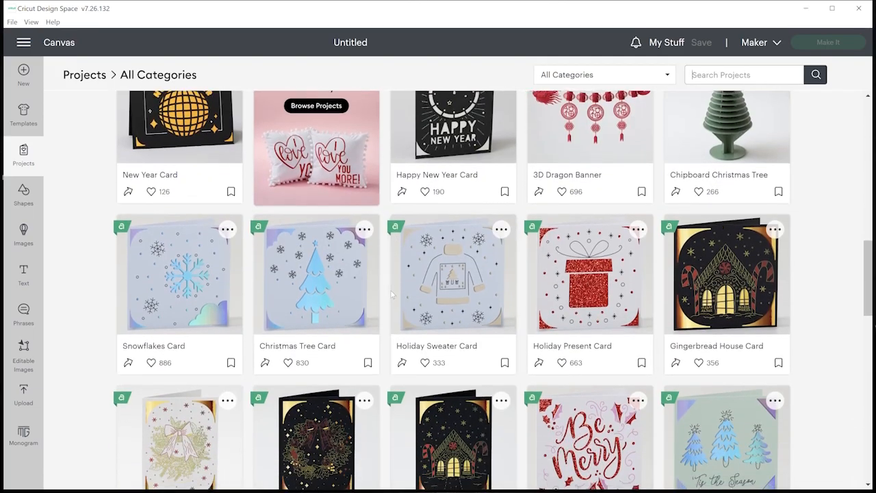
Step: Find the 3D Nutcracker among all categories and review the materials and supplies in its details
scroll(394, 294, "down", 6)
scroll(394, 294, "down", 1)
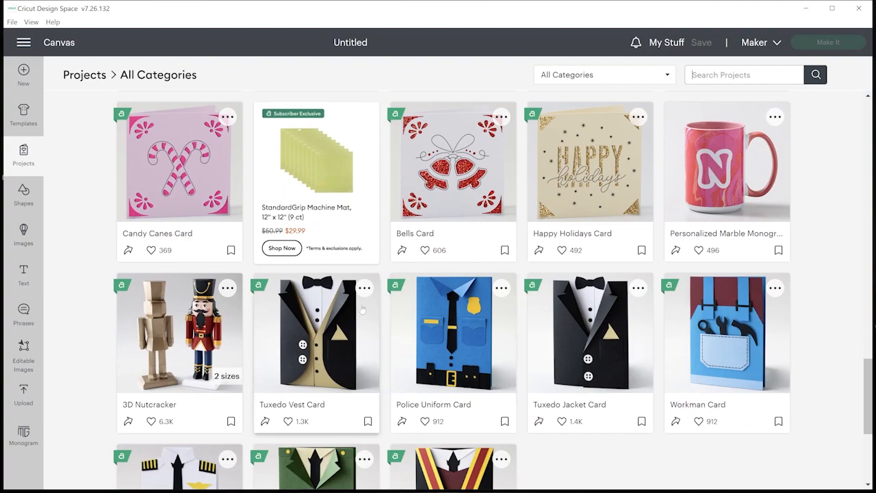
left_click(165, 334)
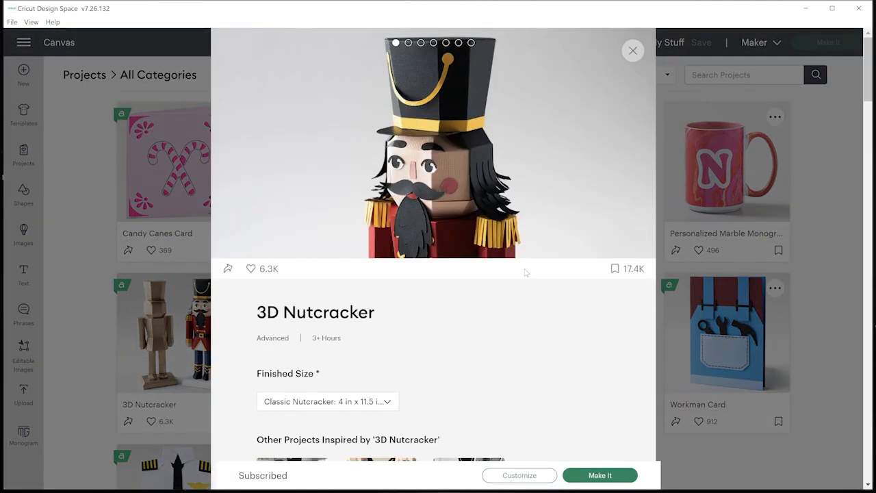
scroll(525, 273, "down", 4)
scroll(523, 278, "down", 9)
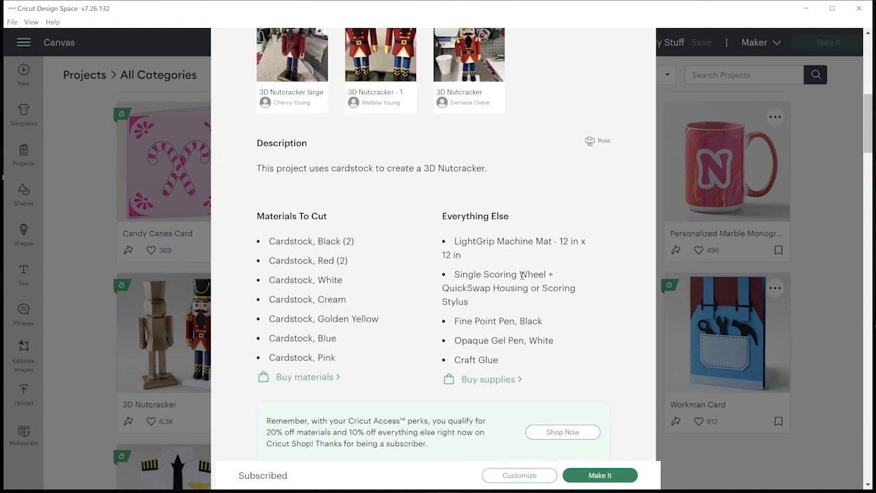
Step: Read through the 3D Nutcracker's assembly instructions and enlarge the photo of the cut pieces
scroll(523, 278, "down", 1)
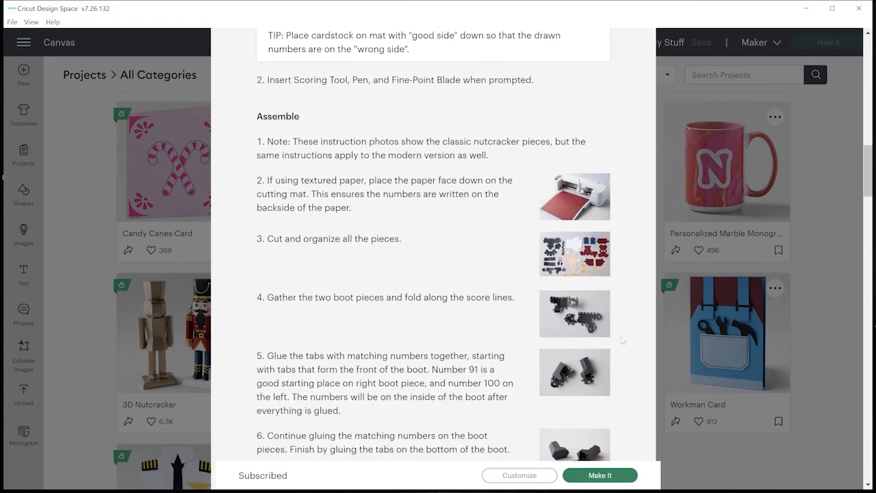
scroll(567, 333, "down", 3)
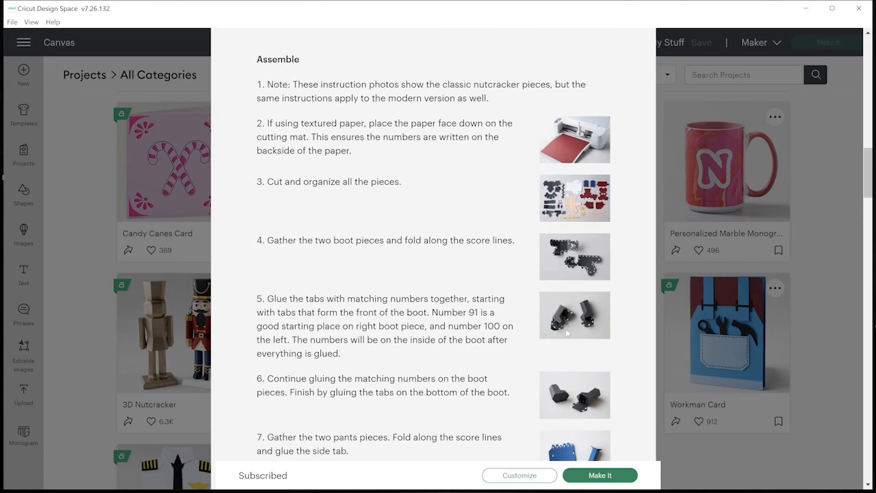
mouse_move(603, 132)
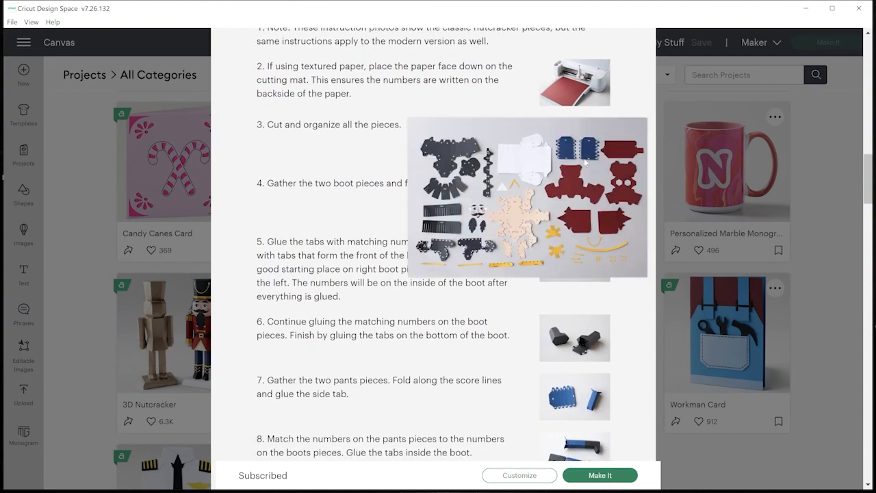
scroll(583, 360, "down", 6)
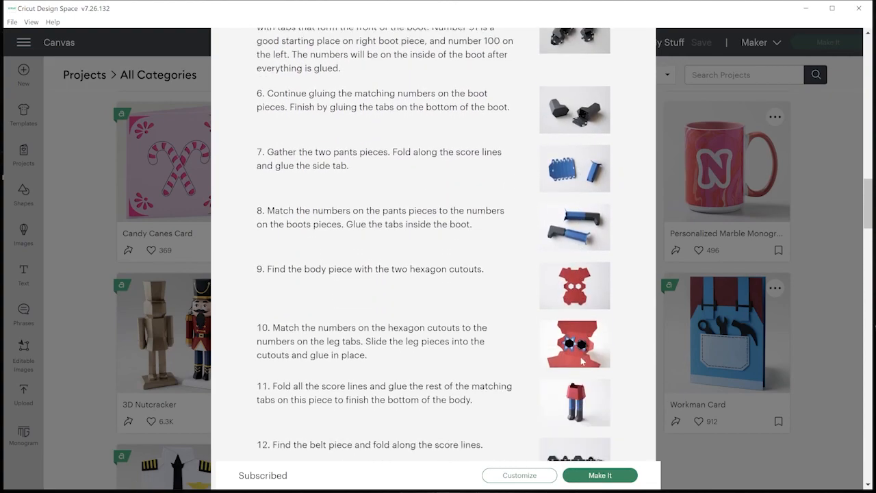
scroll(582, 361, "down", 2)
scroll(580, 361, "down", 8)
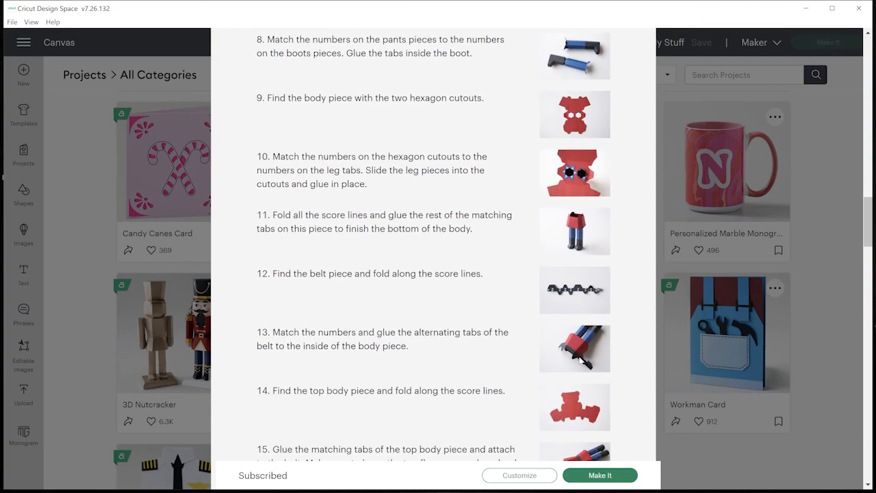
scroll(578, 368, "down", 7)
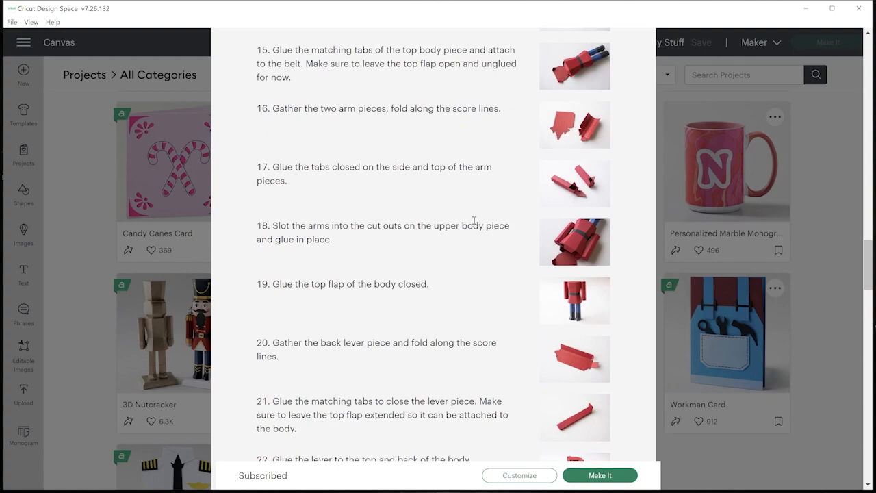
scroll(474, 220, "down", 6)
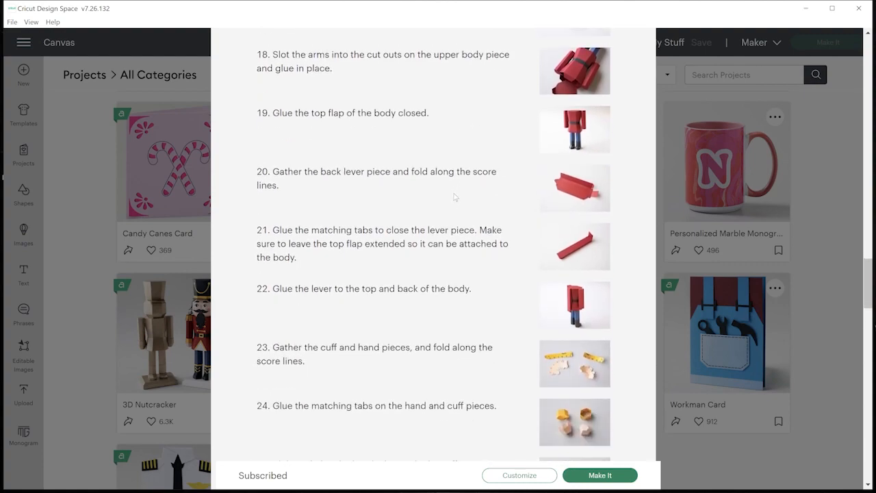
scroll(442, 226, "up", 20)
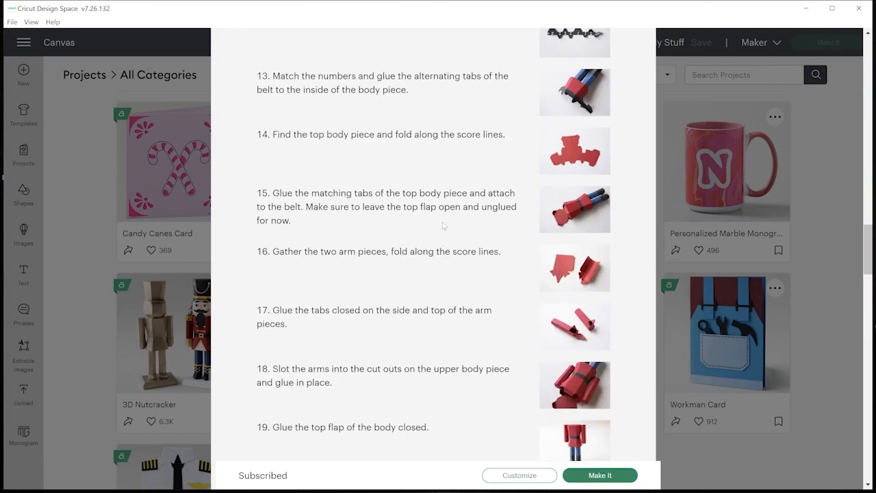
scroll(447, 226, "up", 20)
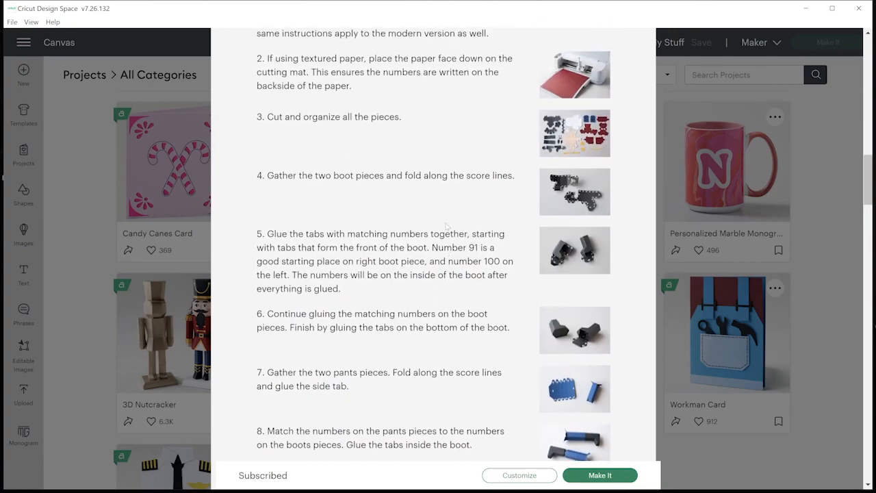
Step: Return to the 3D Nutcracker's overview and review its difficulty, finished size, and inspired projects
scroll(449, 227, "up", 15)
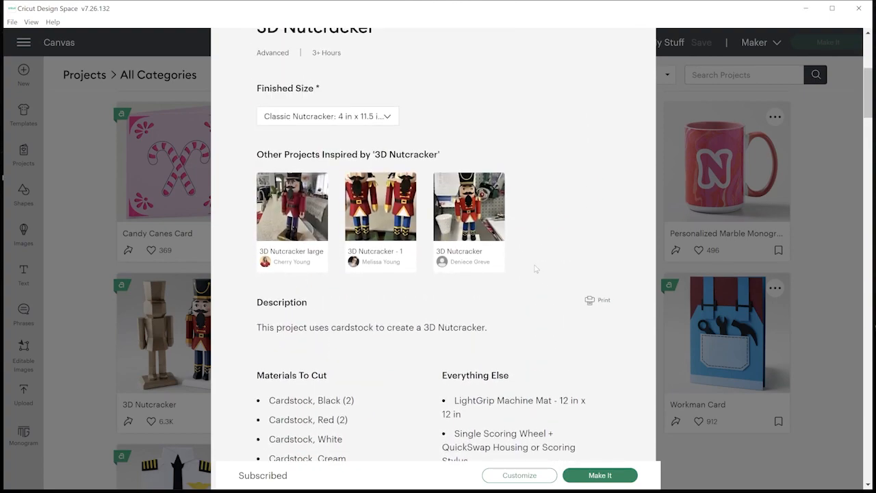
scroll(498, 343, "down", 3)
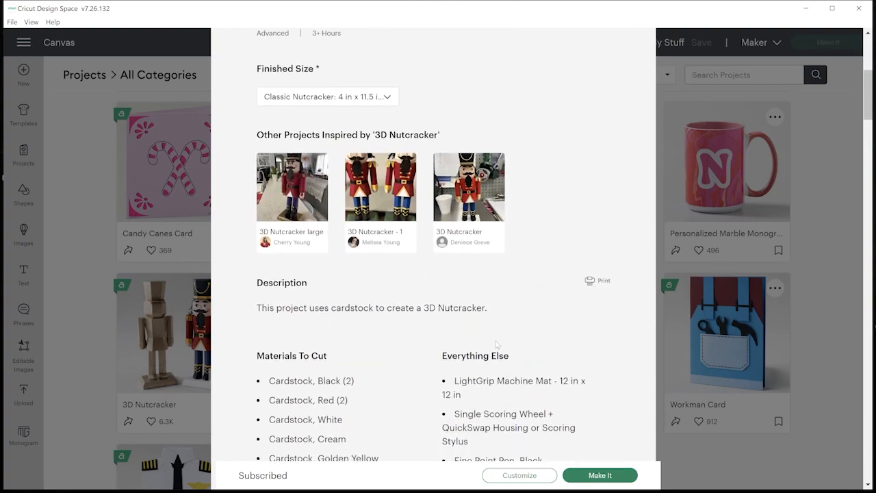
scroll(495, 342, "up", 5)
scroll(496, 342, "up", 5)
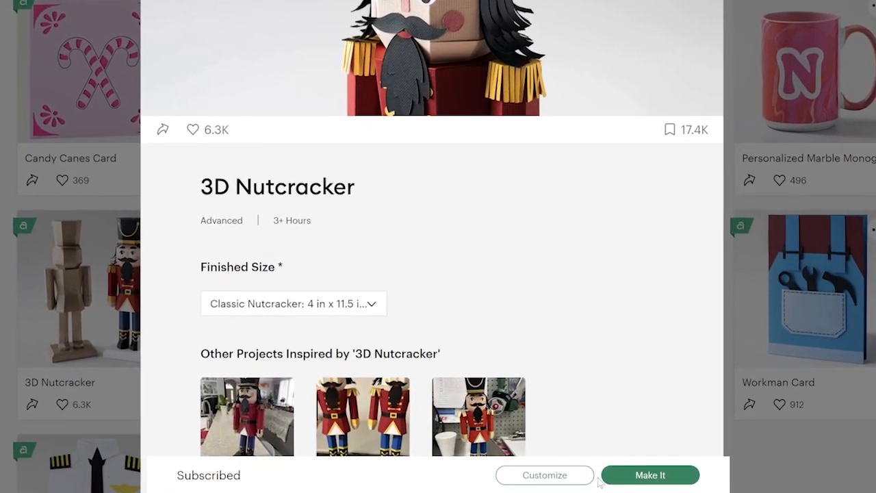
Step: Open the 3D Nutcracker's cut preparation, inspect mats 2 through 7, and cancel back to the project details
left_click(652, 476)
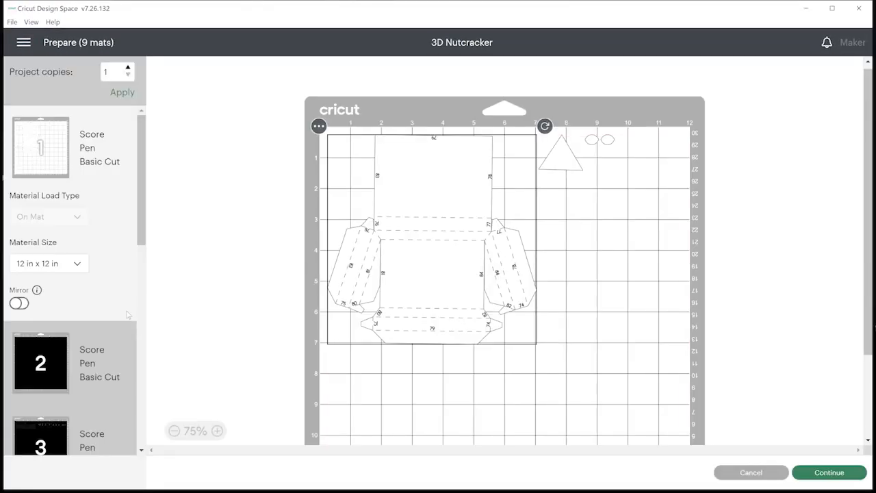
scroll(127, 314, "down", 3)
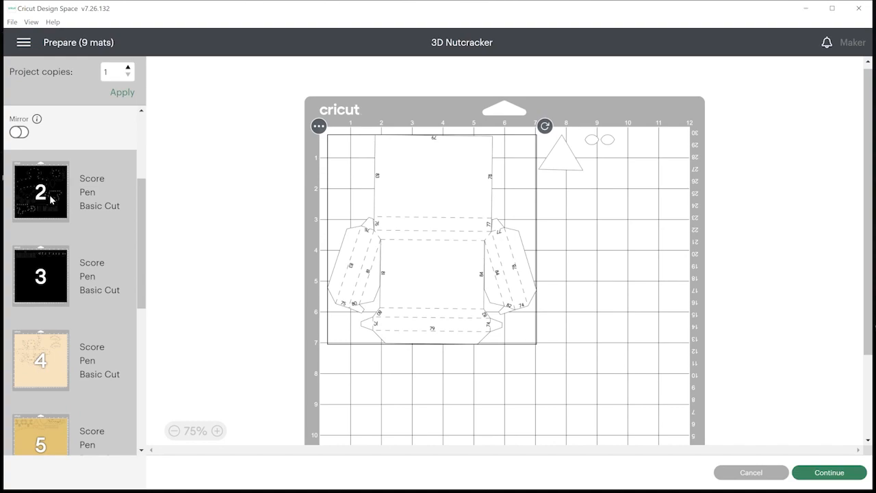
left_click(49, 198)
left_click(37, 291)
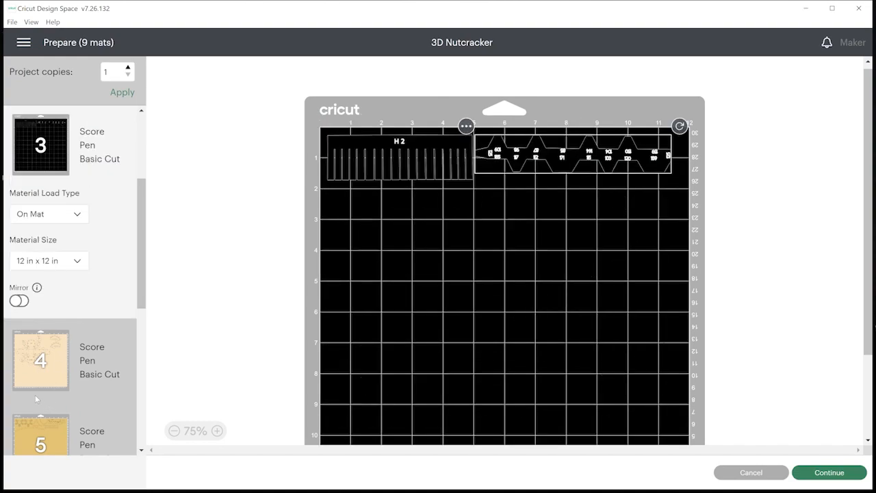
left_click(42, 368)
scroll(44, 373, "down", 3)
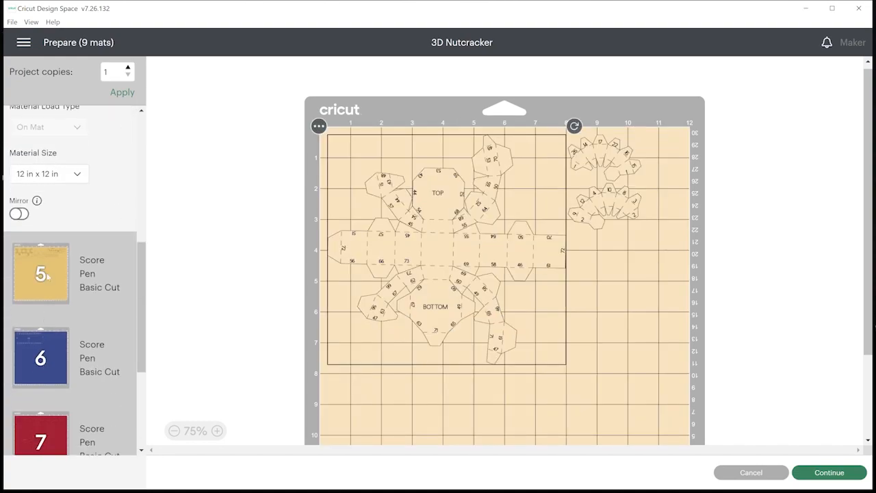
left_click(46, 258)
left_click(43, 363)
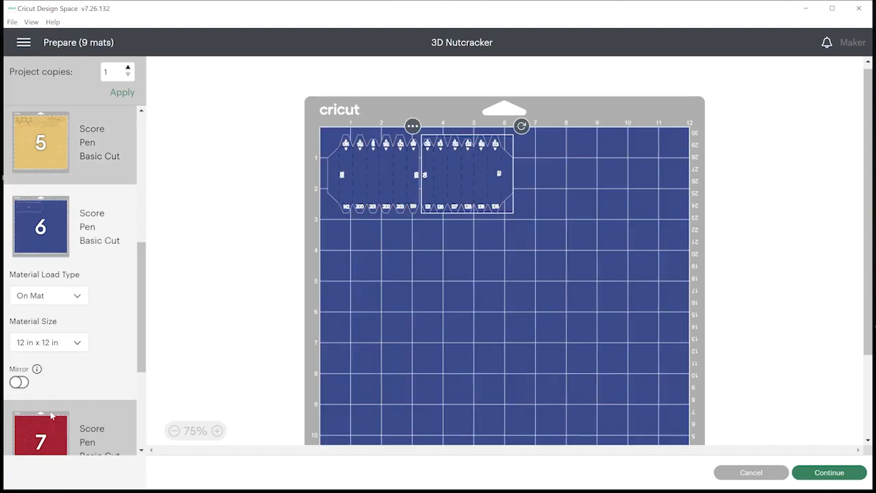
left_click(48, 434)
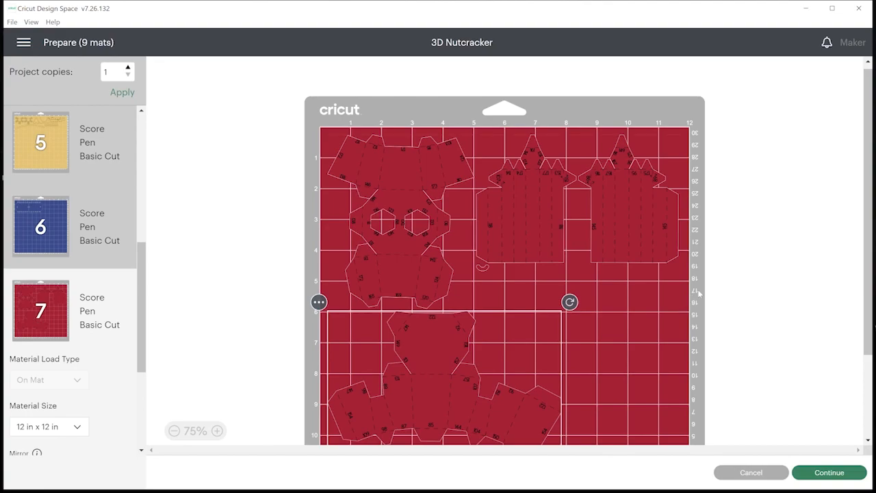
left_click(752, 474)
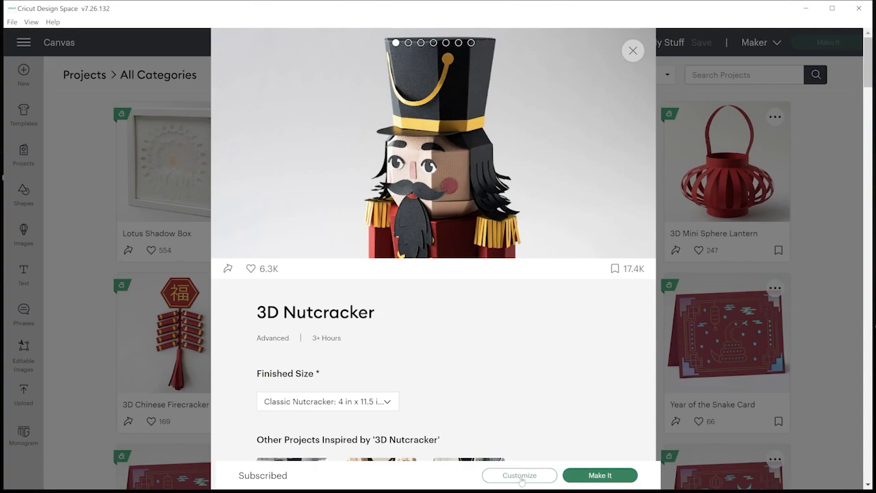
Step: Open the 3D Nutcracker for customizing on the canvas and zoom out to 25% to fit all its pieces
left_click(520, 476)
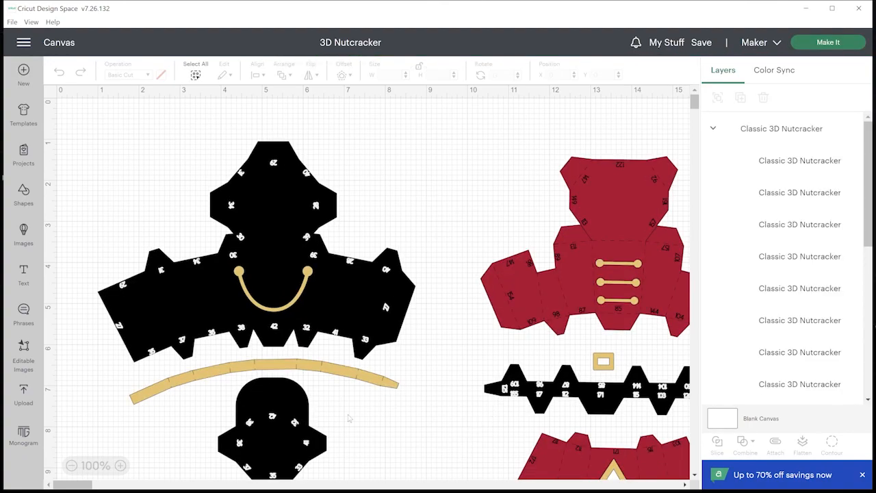
left_click(71, 466)
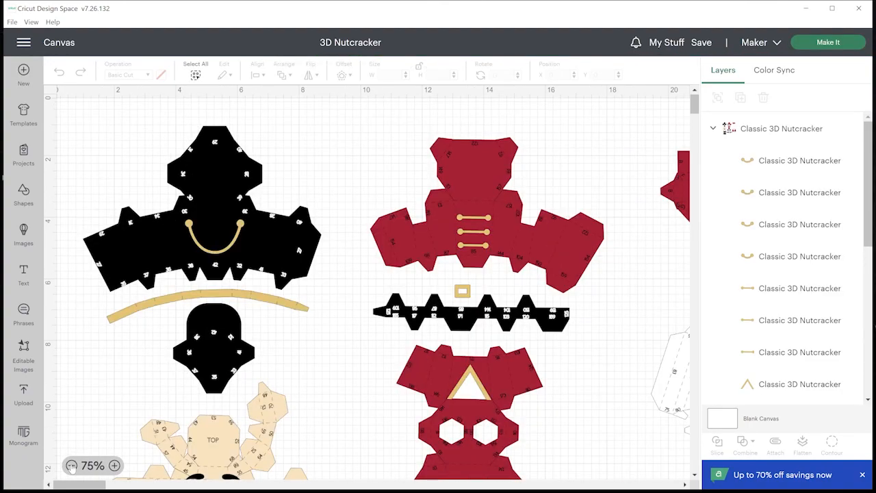
left_click(71, 465)
left_click(71, 466)
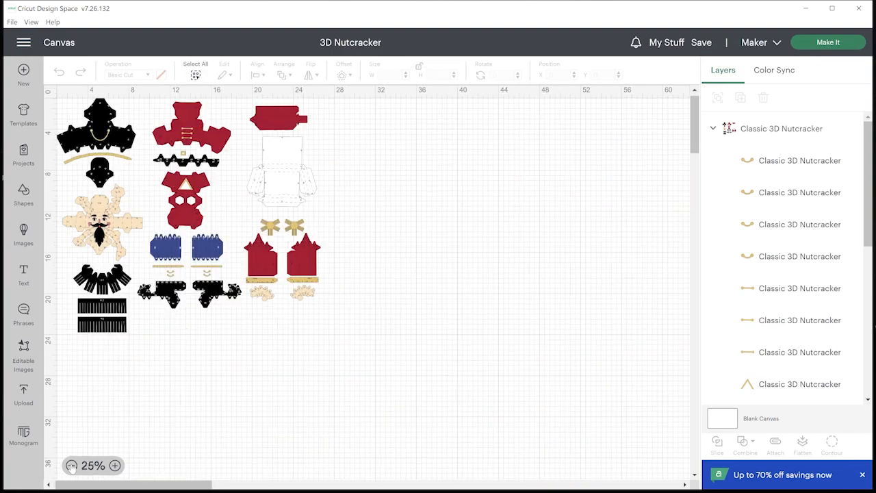
Step: Scale the whole nutcracker group down proportionally to about 19.47 × 17.24 in and deselect it
left_click_drag(356, 376, 65, 83)
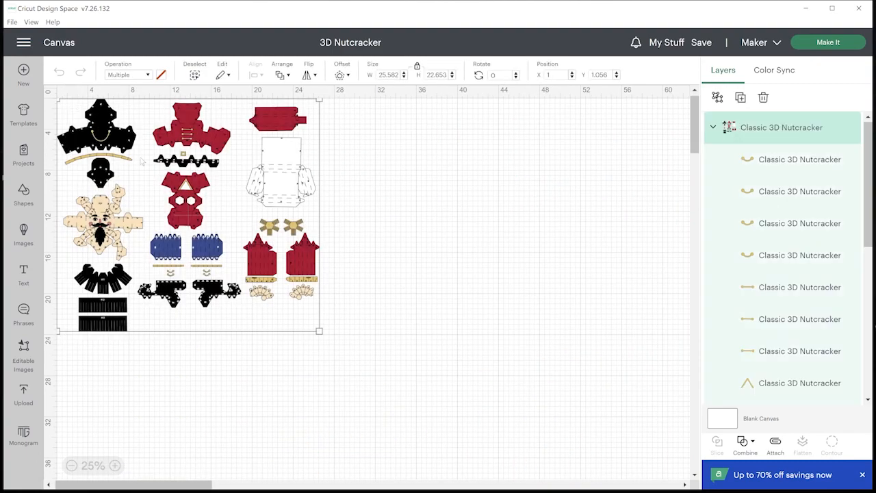
left_click_drag(318, 330, 262, 272)
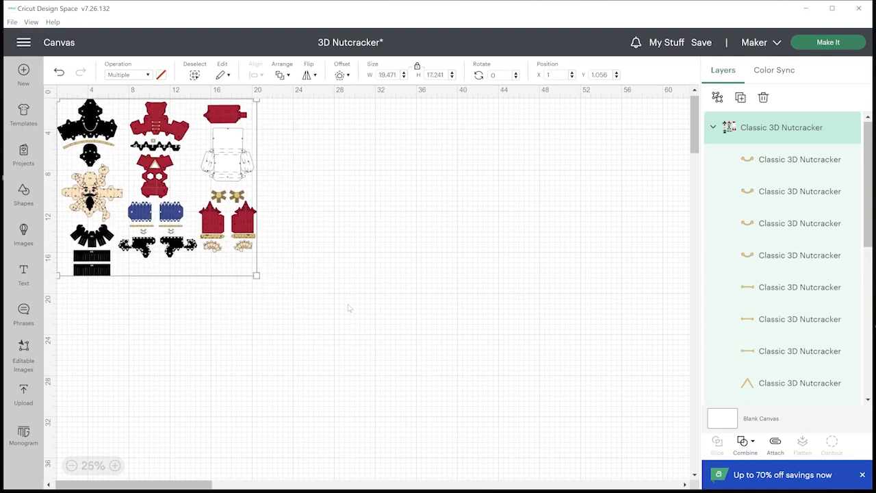
left_click(349, 308)
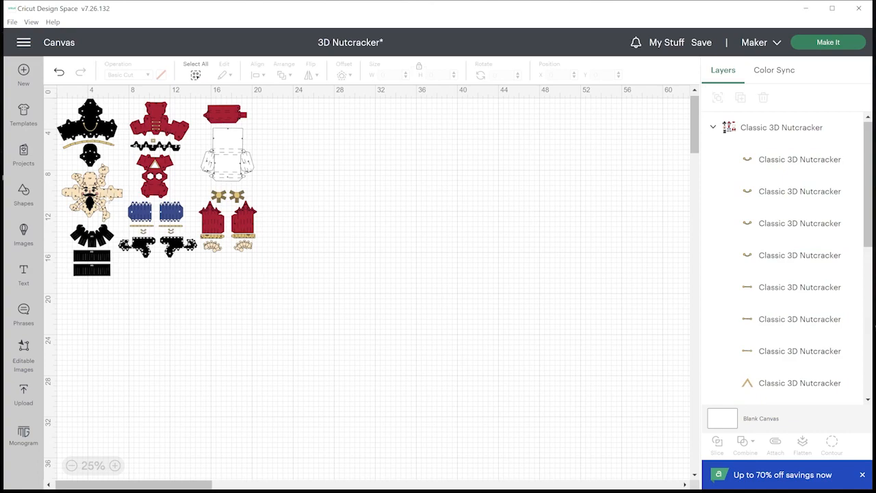
Step: Hide the red mouth, both black beard pieces, and the pink nose in the Classic 3D Nutcracker layers
left_click(106, 200)
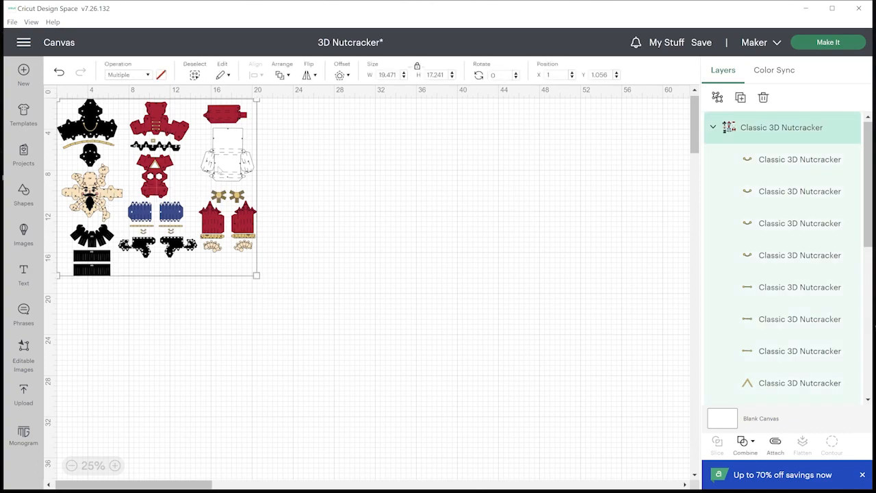
scroll(783, 167, "down", 4)
scroll(782, 181, "down", 4)
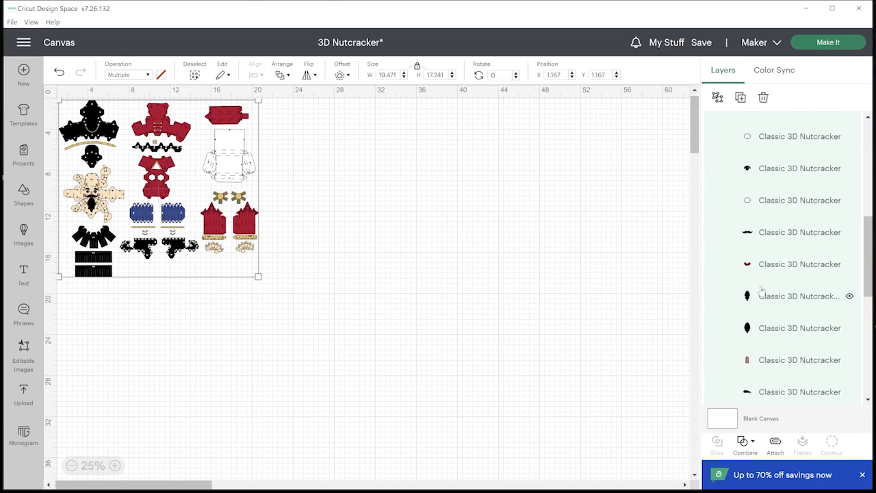
left_click(773, 271)
left_click(850, 266)
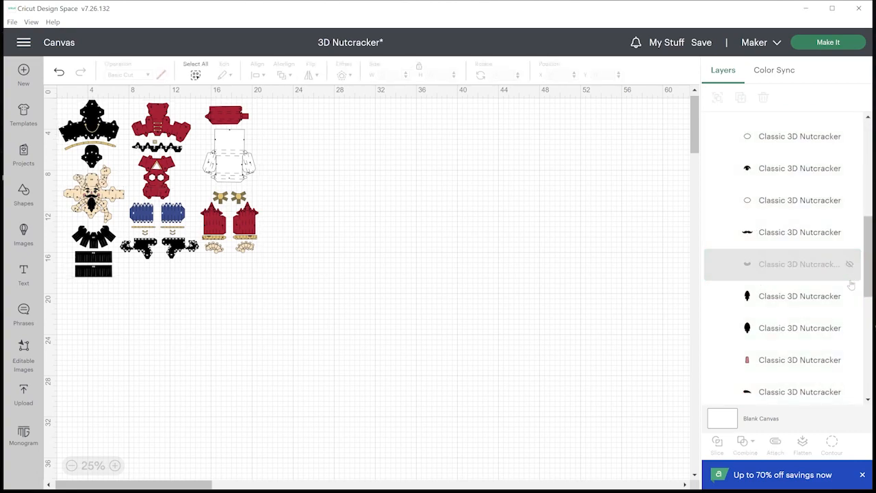
left_click(851, 291)
left_click(850, 299)
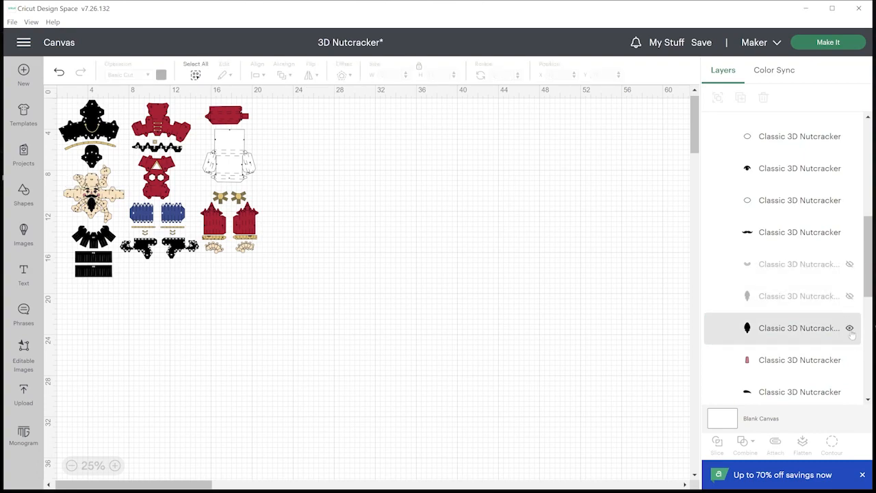
left_click(849, 328)
left_click(849, 360)
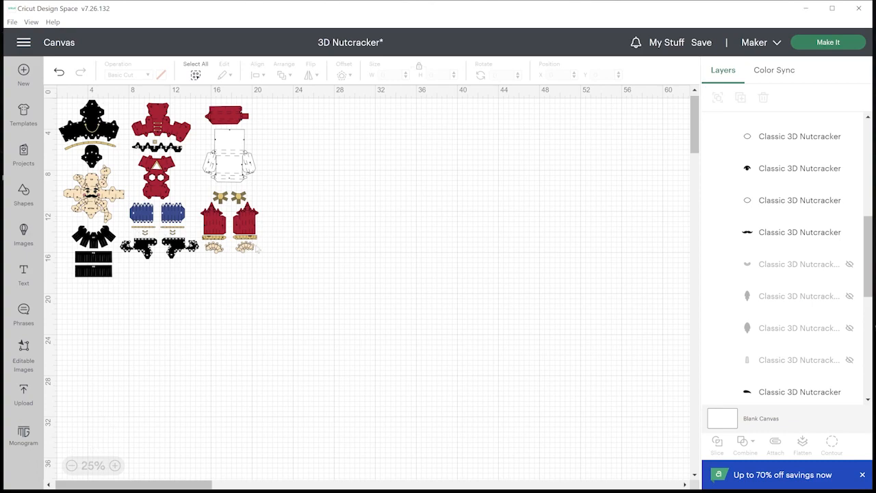
Step: Delete the entire nutcracker group and start a new blank project, replacing the unsaved one
left_click_drag(91, 111, 162, 166)
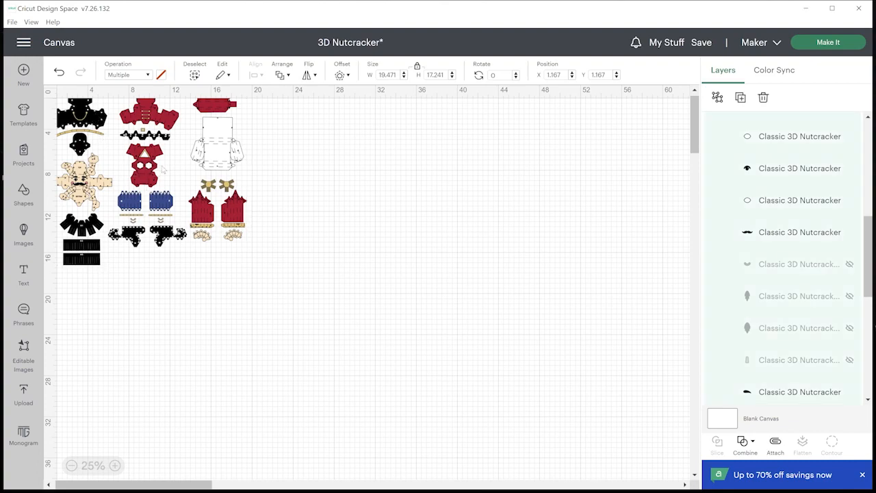
key("Delete")
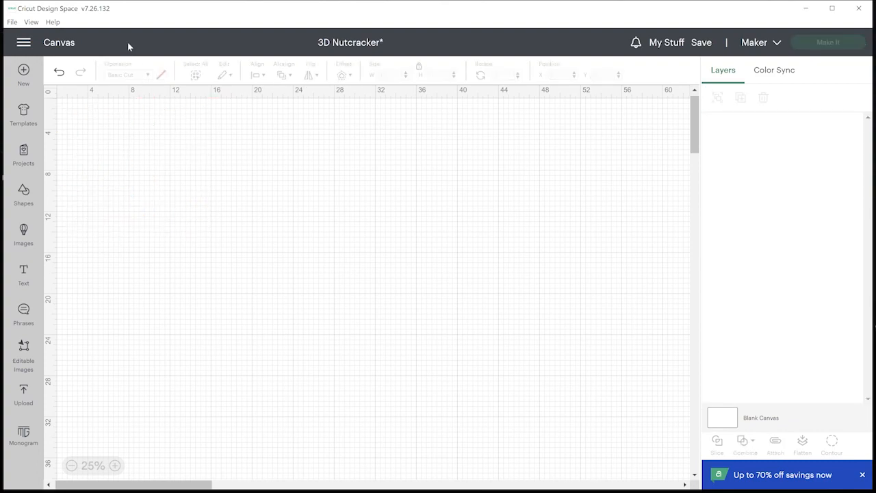
left_click(23, 71)
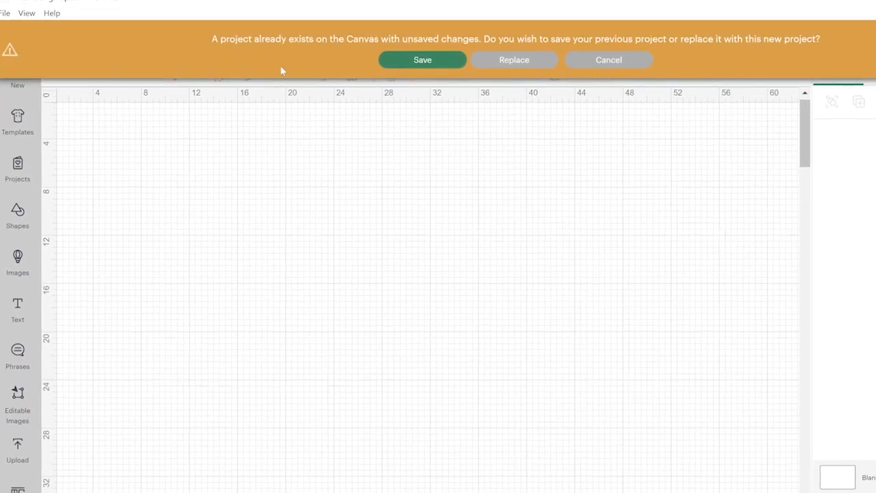
left_click(549, 62)
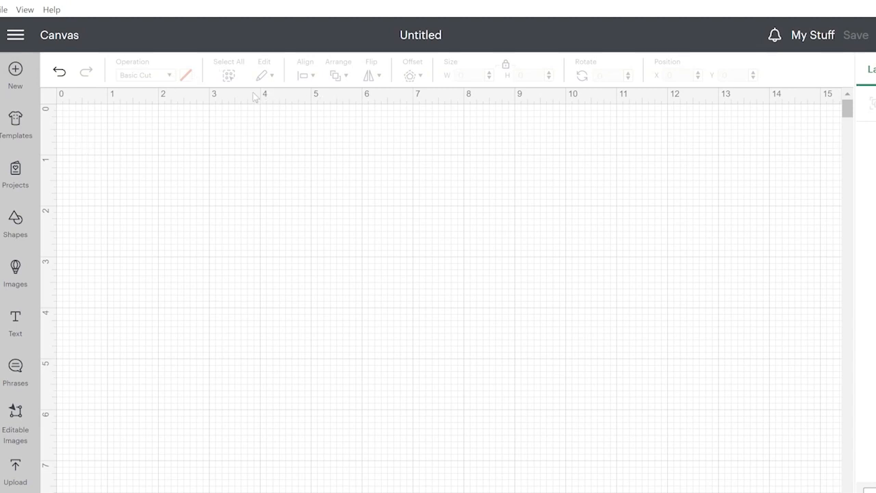
Step: Look through the free shapes and the shapes included with the subscription
left_click(26, 179)
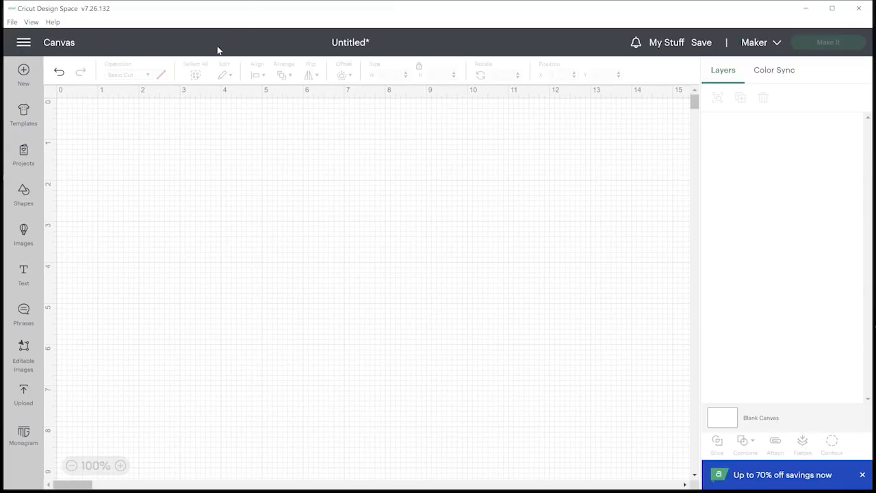
left_click(23, 191)
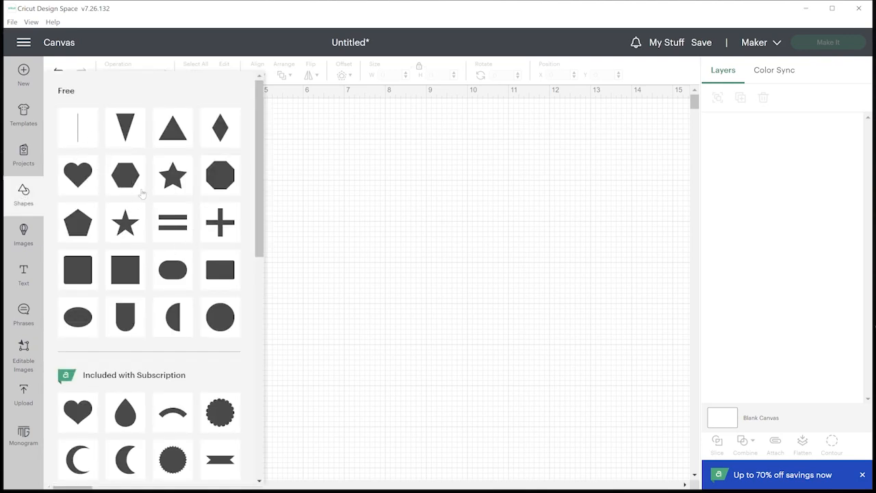
scroll(144, 195, "down", 5)
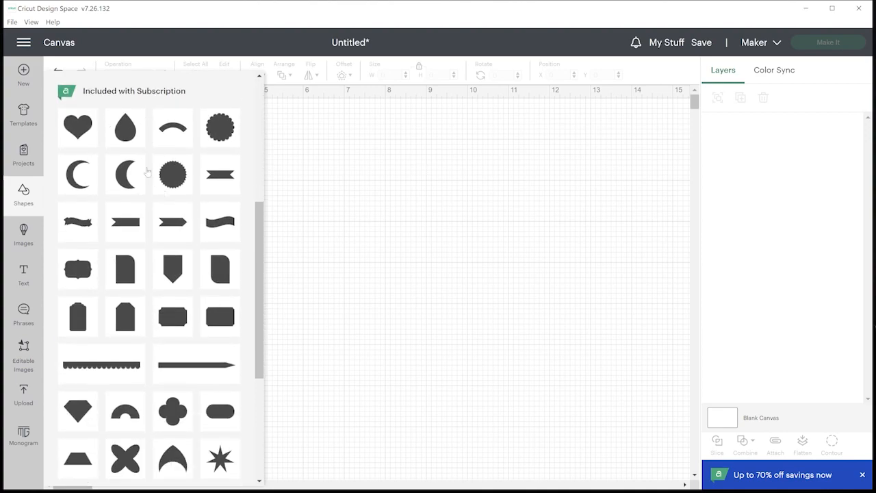
scroll(132, 218, "down", 4)
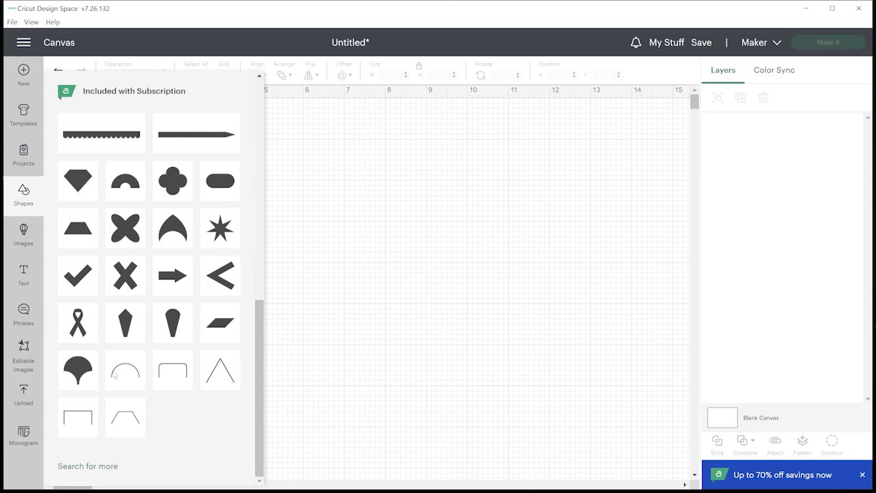
scroll(152, 370, "up", 1)
scroll(152, 372, "up", 2)
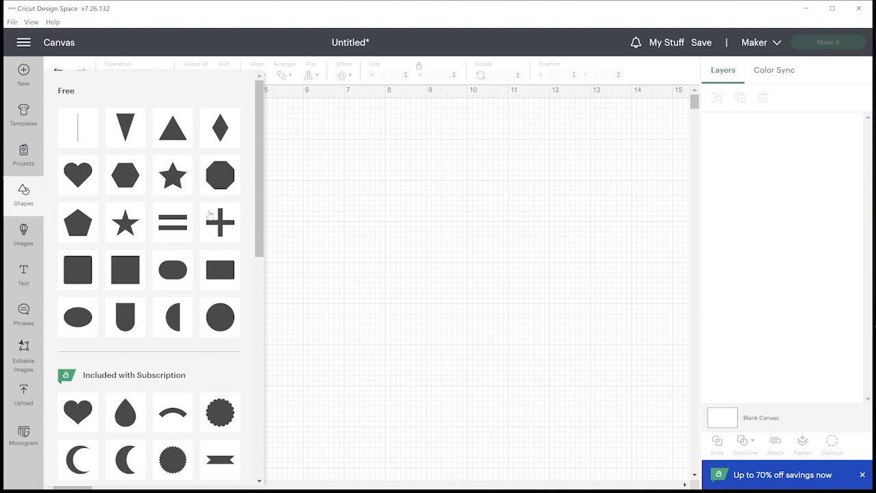
Step: Insert the free heart shape, enlarged to about 2.57 × 2.27 in and rotated about 1.8°
left_click(71, 176)
left_click_drag(111, 173, 237, 214)
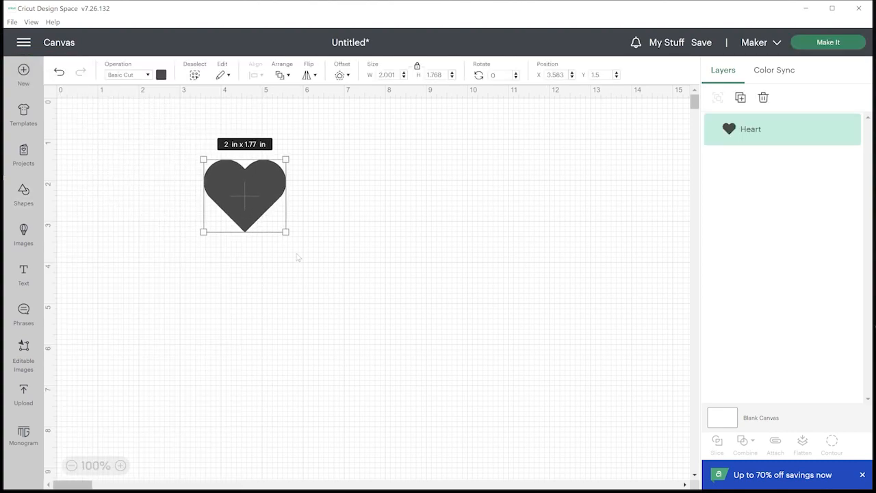
mouse_move(301, 249)
left_mouse_down()
mouse_move(315, 260)
mouse_move(290, 235)
mouse_move(310, 254)
left_mouse_up()
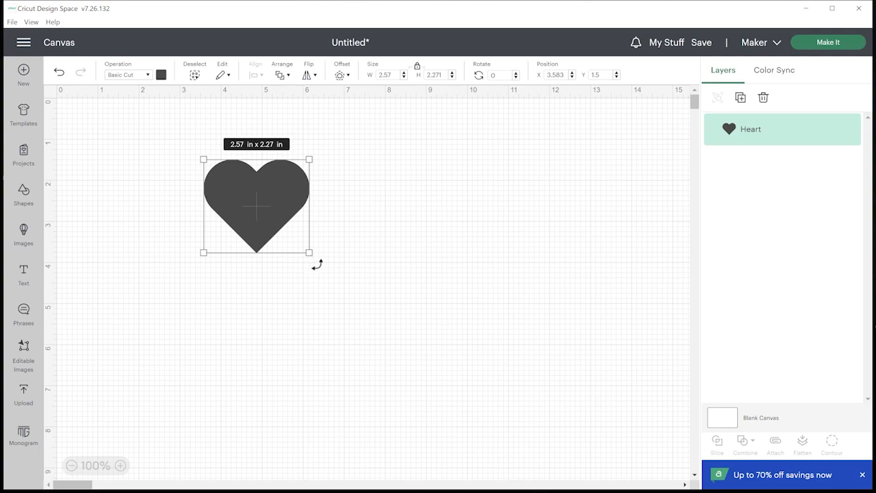
mouse_move(324, 255)
left_mouse_down()
mouse_move(329, 233)
mouse_move(327, 262)
mouse_move(303, 272)
mouse_move(324, 262)
mouse_move(318, 270)
left_mouse_up()
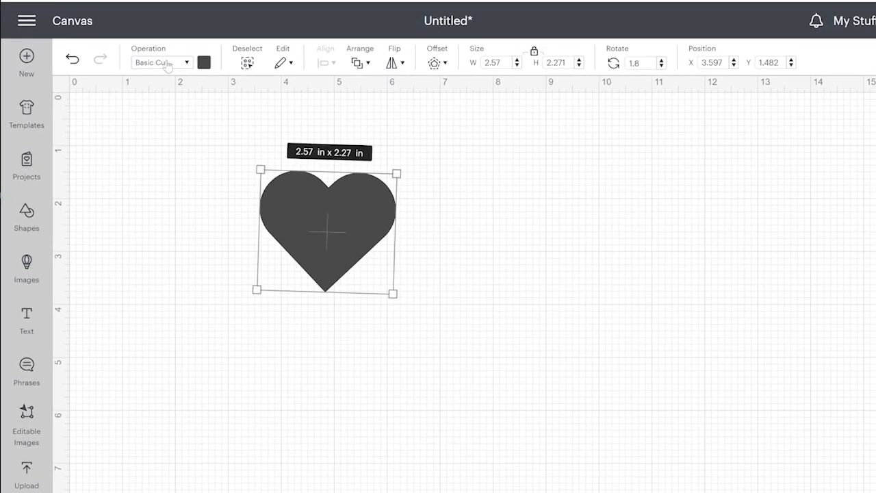
Step: Change the heart's material color to light purple and deselect it
left_click(213, 61)
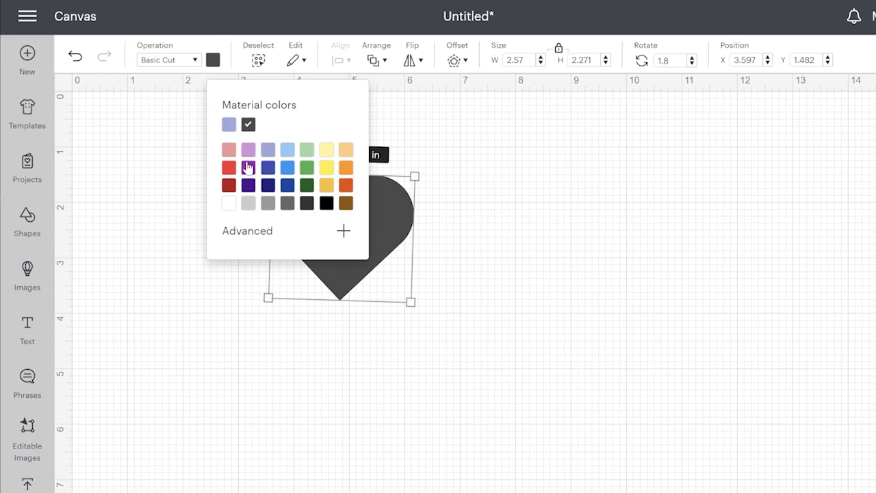
left_click(248, 169)
left_click(248, 150)
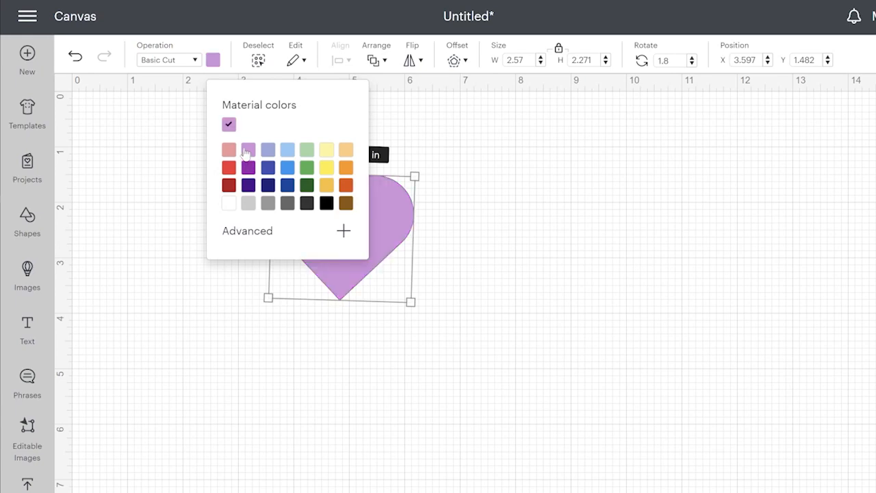
left_click(178, 114)
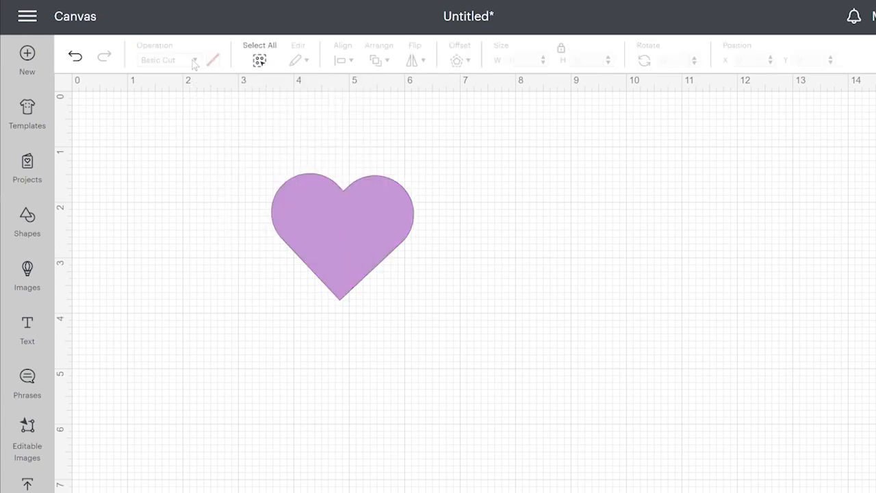
Step: Look through the purple heart's operation types, keep Basic Cut, and move the heart to about X 7.07, Y 1.12
left_click(323, 214)
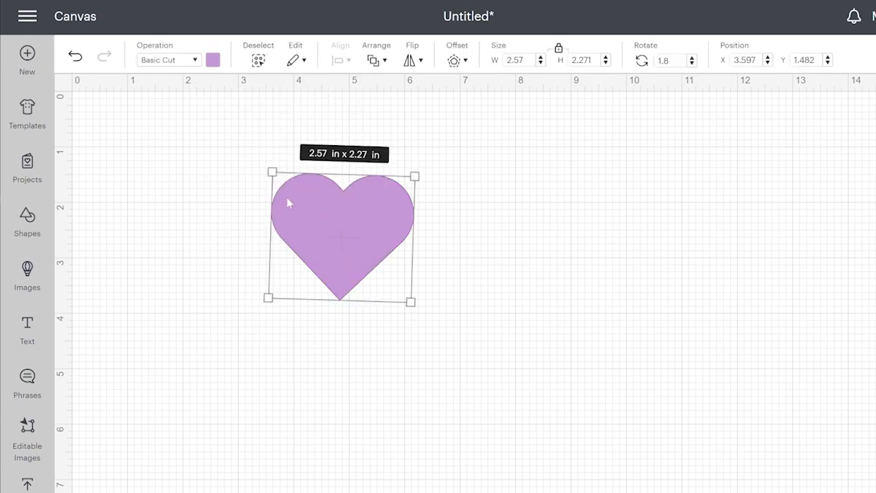
left_click(195, 61)
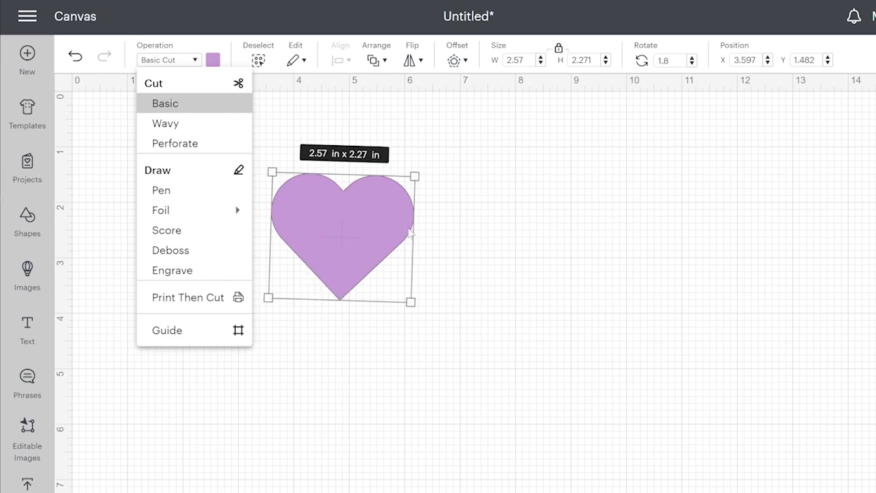
left_click(552, 249)
left_click_drag(349, 236, 541, 217)
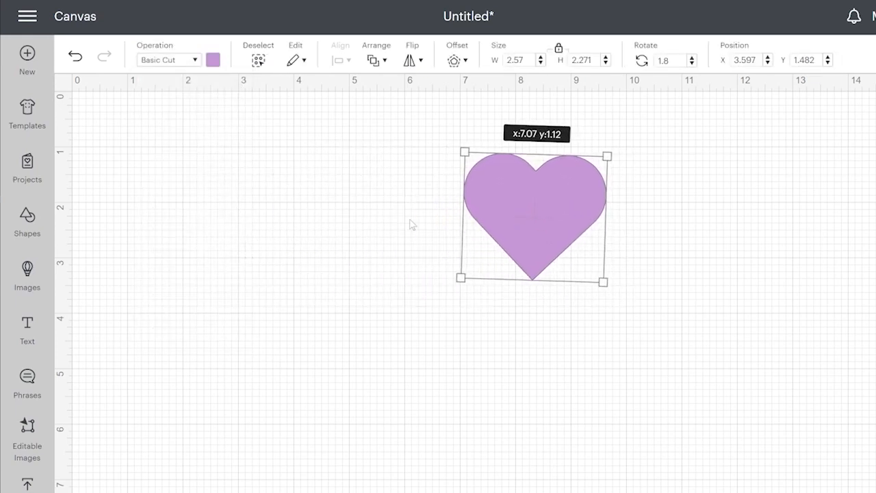
Step: Insert another free heart shape and duplicate it twice for three dark hearts
left_click(29, 218)
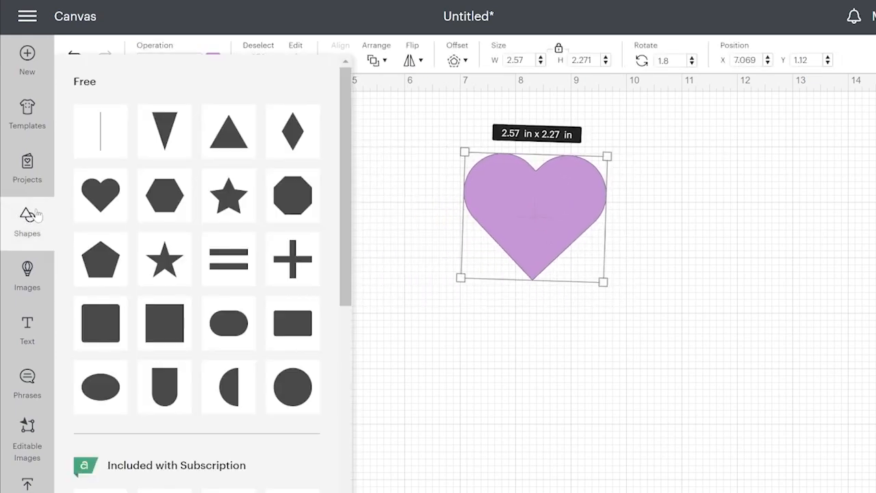
left_click(105, 196)
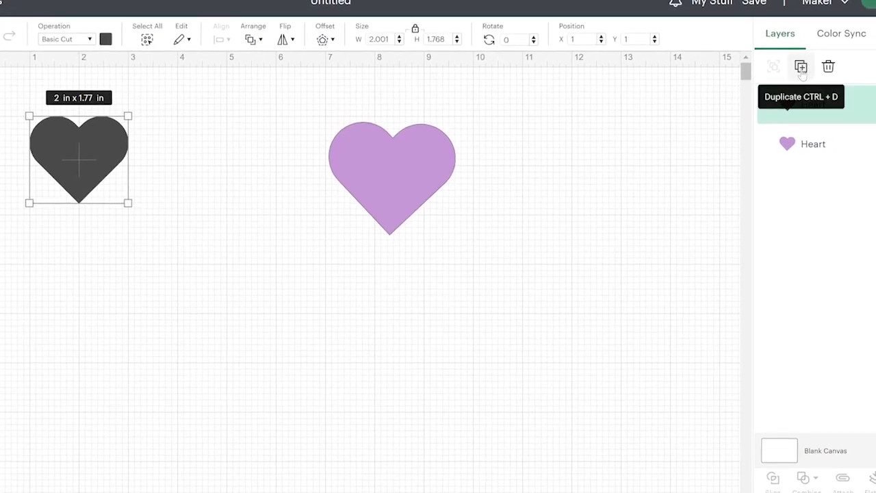
left_click(801, 68)
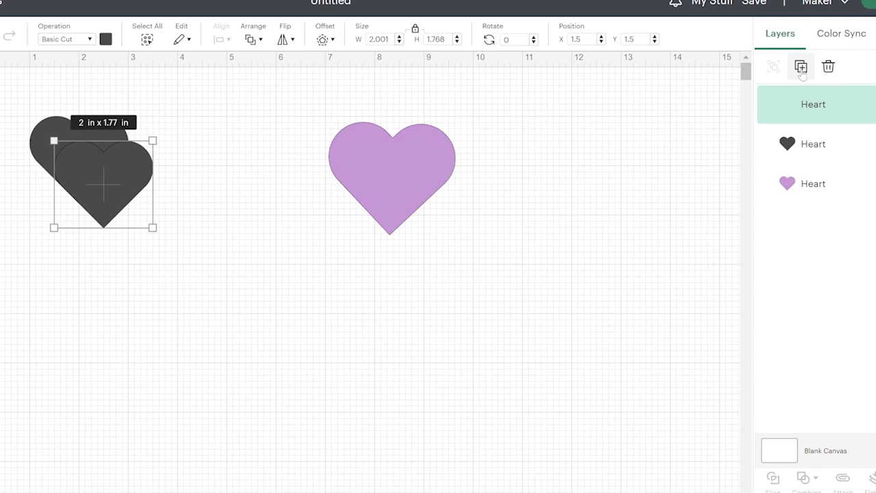
left_click(801, 67)
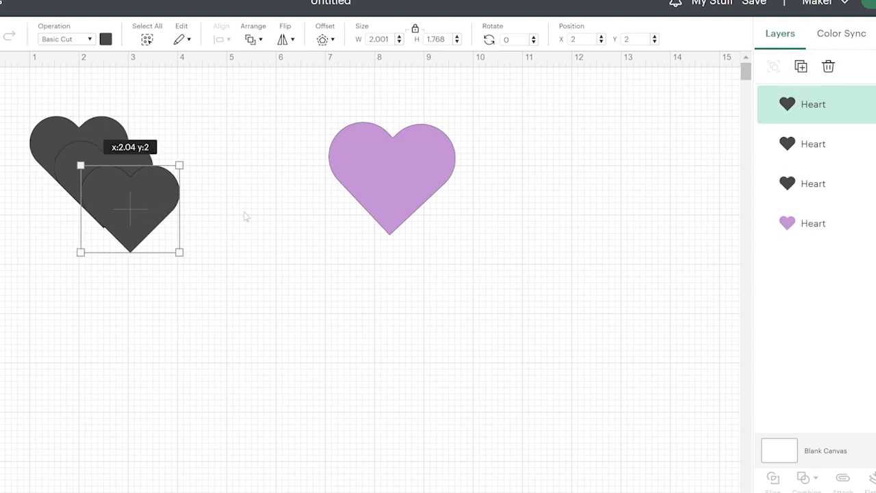
Step: Arrange the three dark hearts as a clover with their points meeting, rotating one of the lower hearts to about 99°
left_click_drag(246, 216, 255, 209)
left_click_drag(107, 192, 134, 160)
left_click_drag(102, 254, 78, 210)
left_click(272, 230)
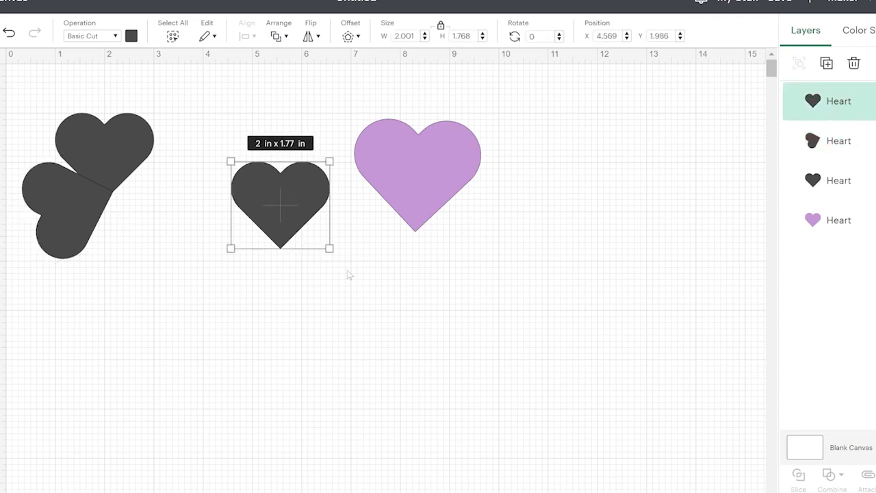
left_click_drag(330, 273, 173, 238)
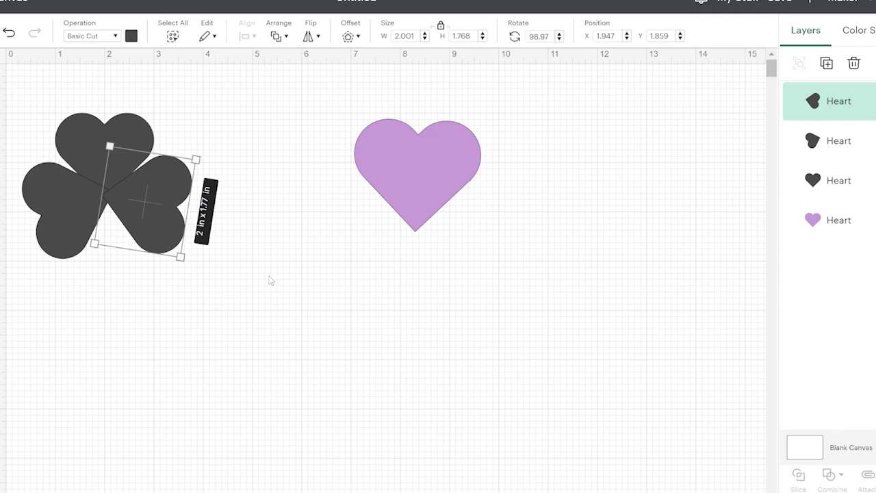
left_click(271, 283)
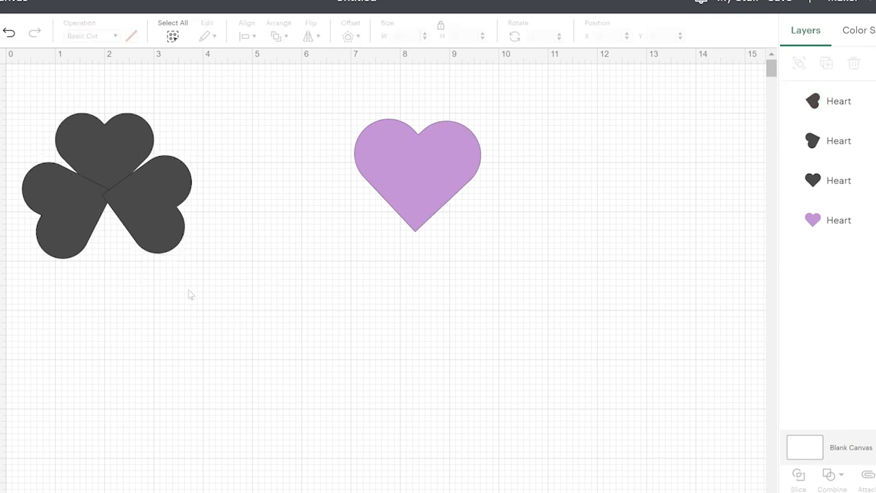
Step: Weld the three clover hearts into a single shape and undo the weld
left_click_drag(205, 289, 15, 85)
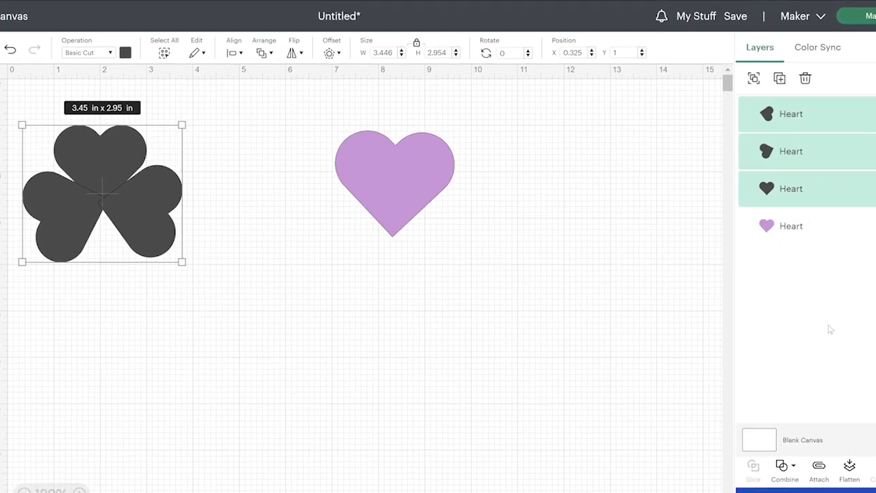
left_click(792, 466)
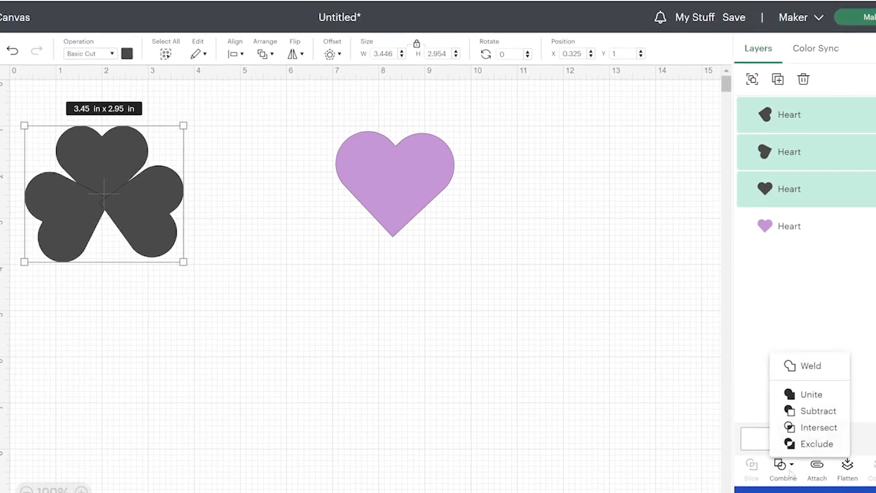
left_click(808, 365)
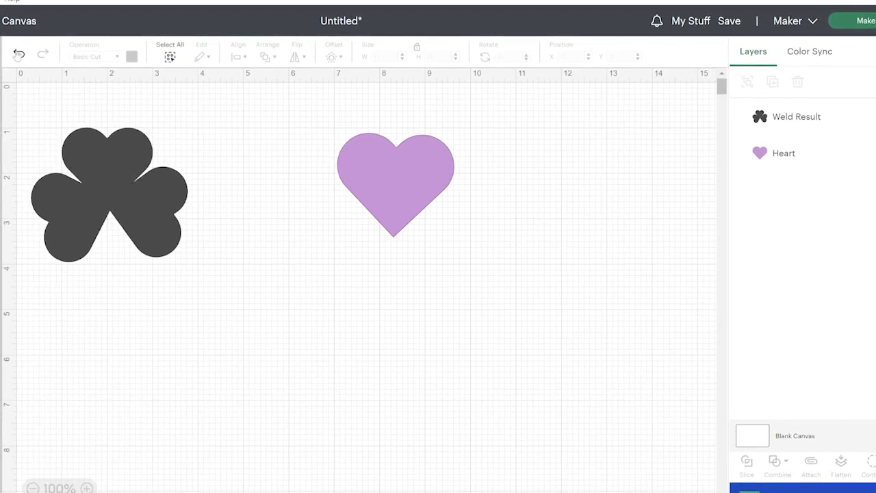
key("ctrl+z")
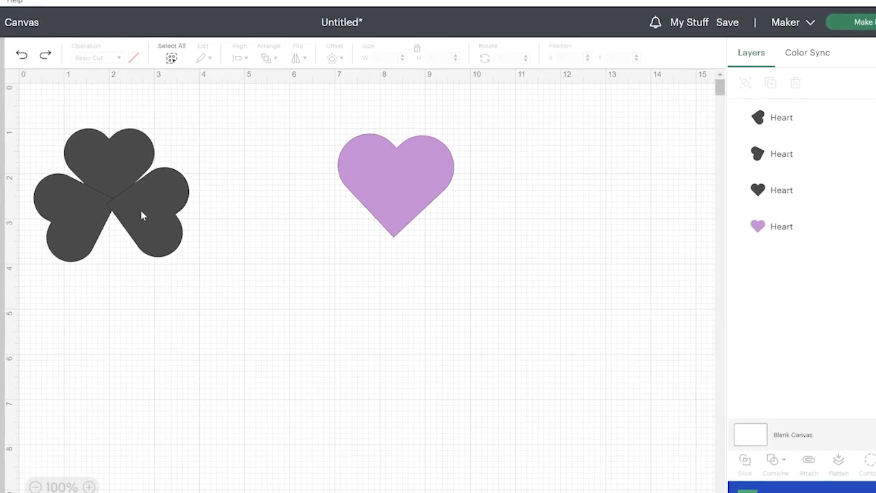
Step: Combine the three dark clover hearts with Unite so that their layers stay editable
left_click_drag(184, 282, 28, 100)
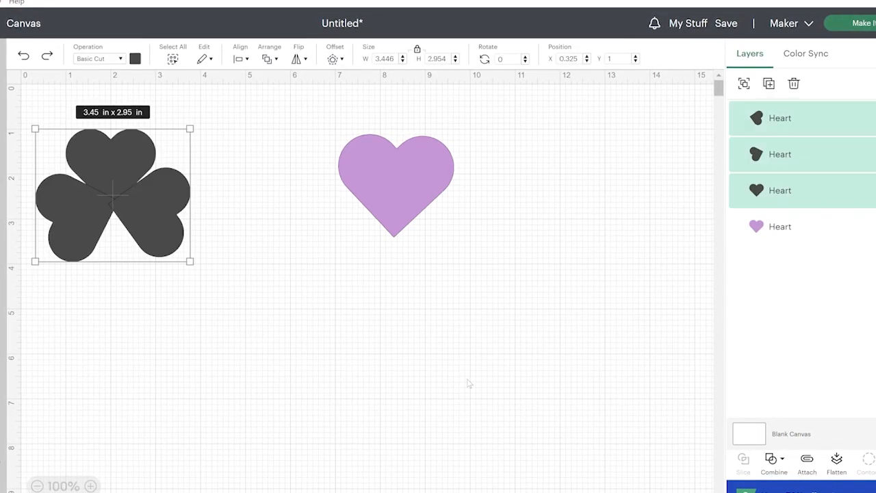
left_click(774, 464)
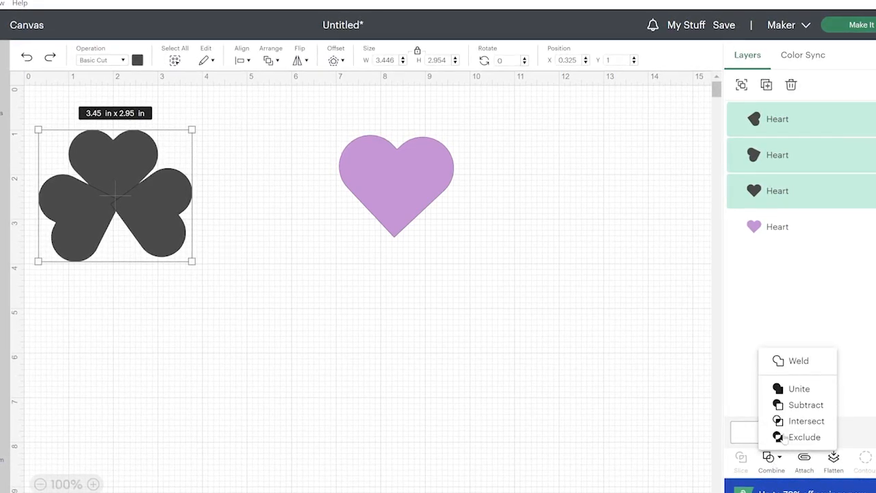
left_click(797, 389)
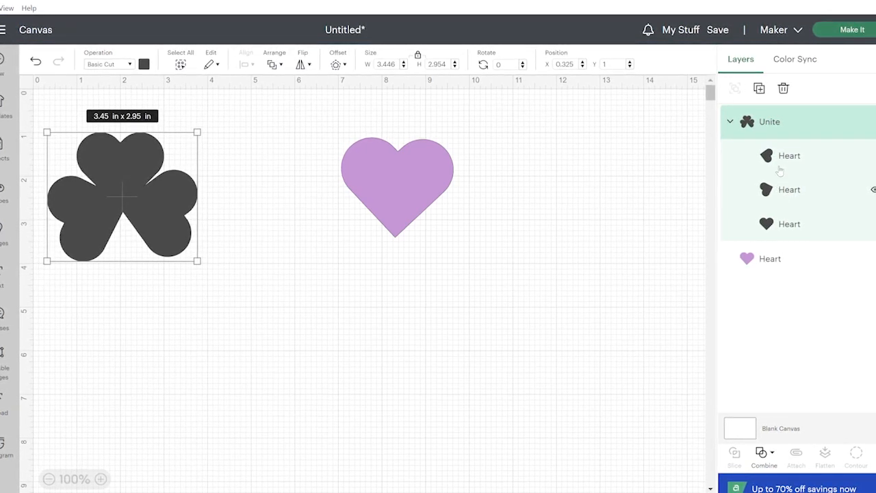
Step: Rotate the topmost heart layer inside the united clover to about 104° and deselect it
left_click(784, 156)
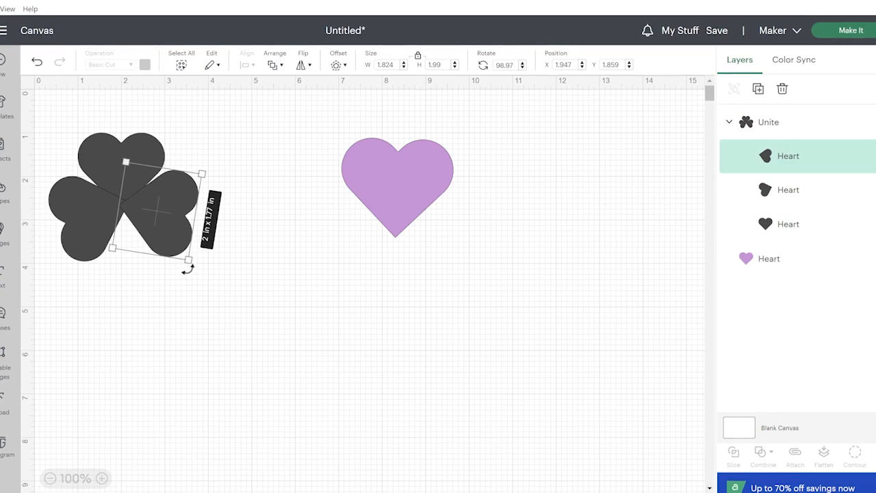
left_click_drag(190, 267, 190, 274)
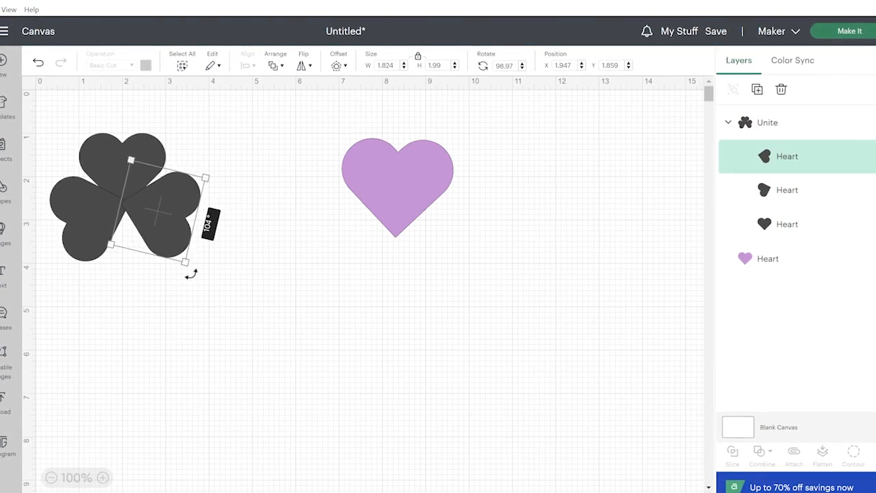
left_click(233, 281)
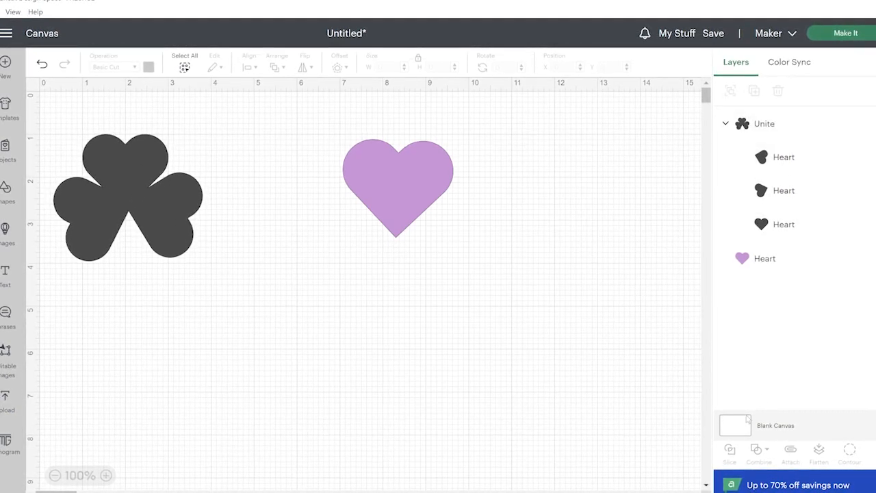
Step: Merge the layers of the united clover into one shape
left_click(170, 207)
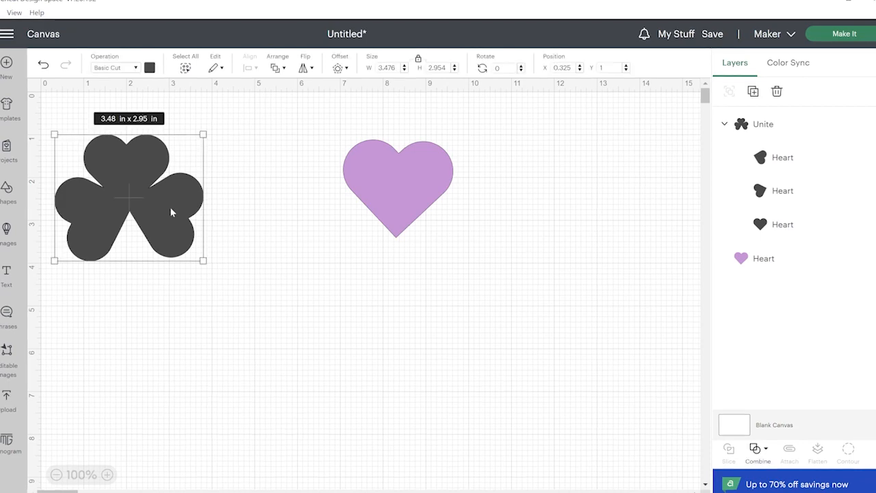
left_click(754, 448)
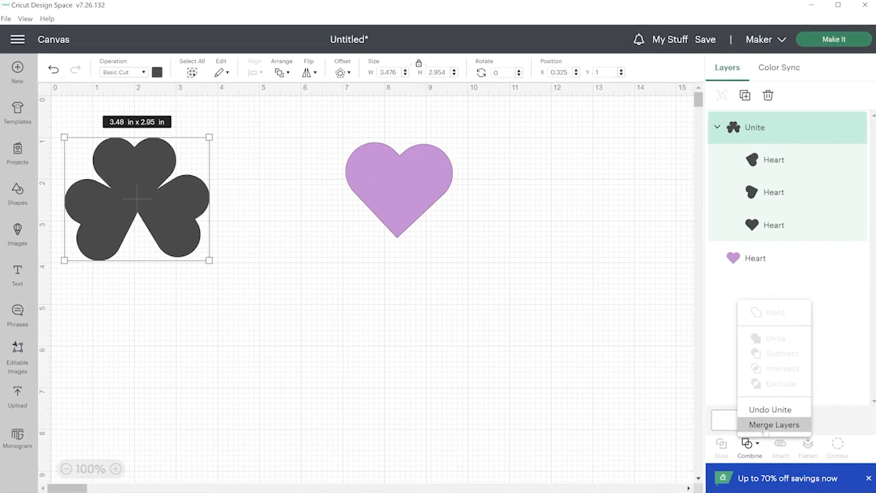
left_click(765, 426)
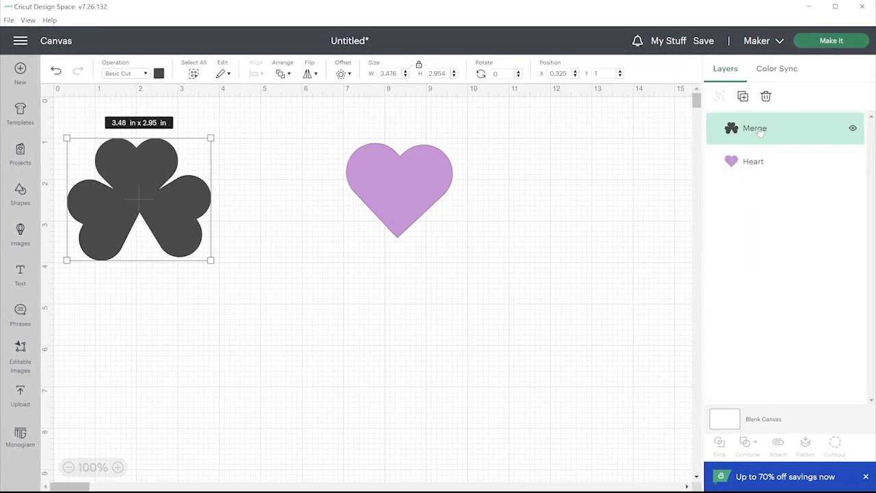
Step: Move the merged clover to about X 1.31, Y 1.01 and the purple heart to about X 6.47, Y 1.34
left_click_drag(182, 221, 218, 218)
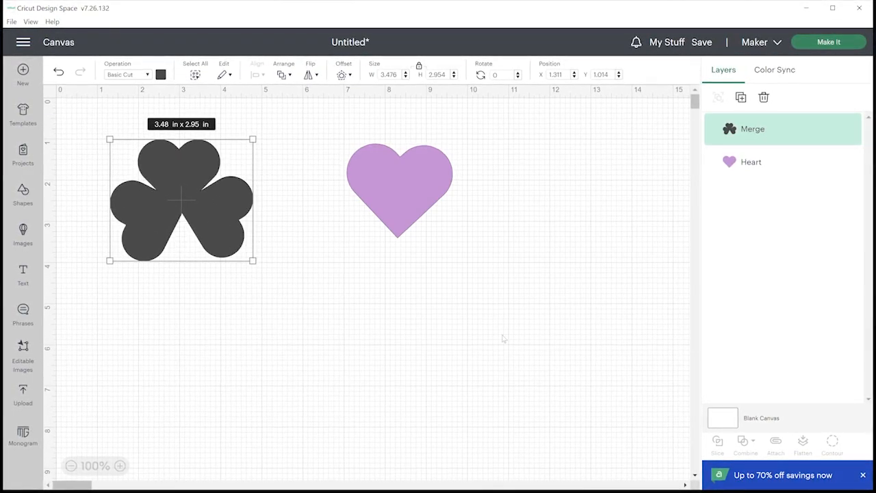
left_click_drag(408, 211, 384, 220)
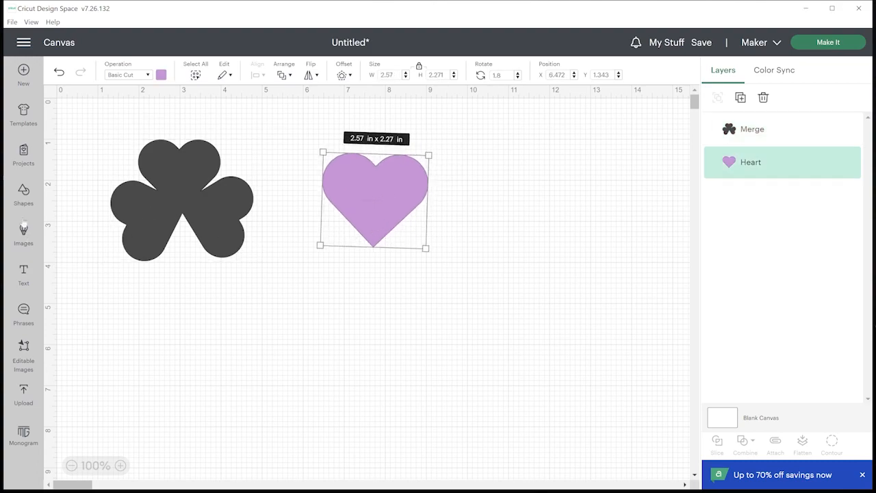
Step: Insert the free square and place it below the purple heart at about X 5.36, Y 3.89
left_click(23, 193)
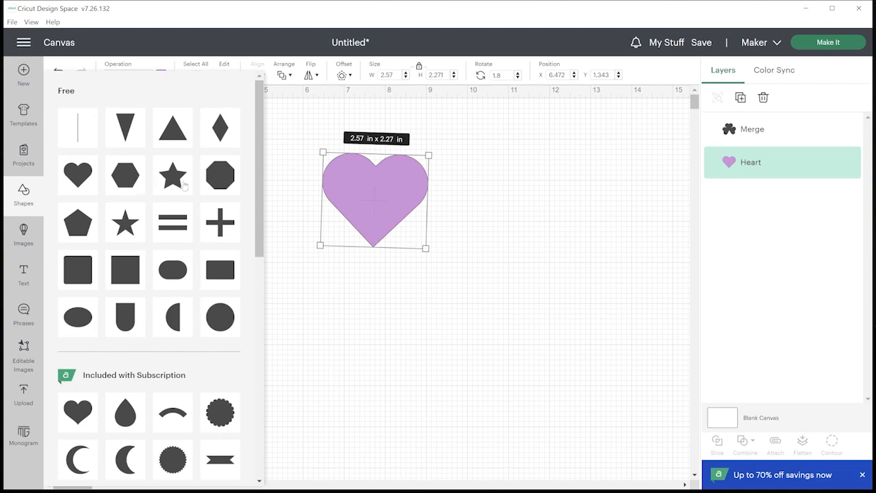
left_click(121, 274)
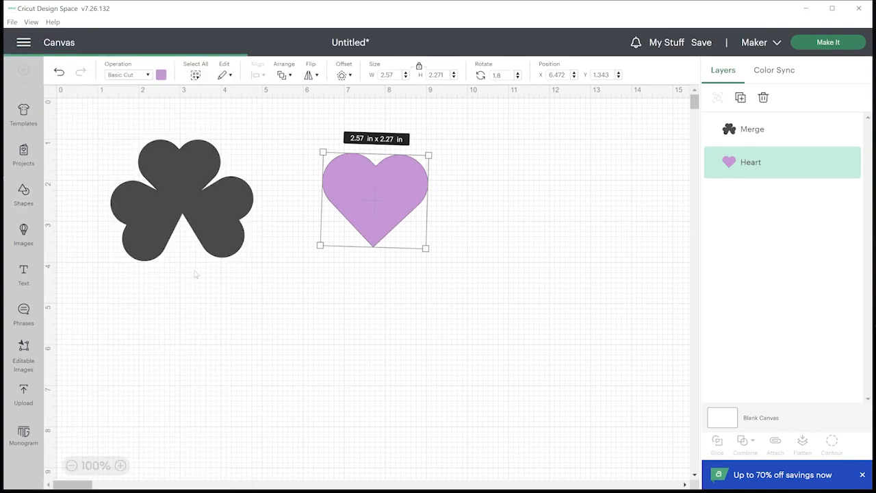
left_click_drag(176, 258, 301, 313)
Step: Insert the free five-pointed star, color it light yellow, and center it on the square, reduced to about 1.43 × 1.36 in
left_click(23, 193)
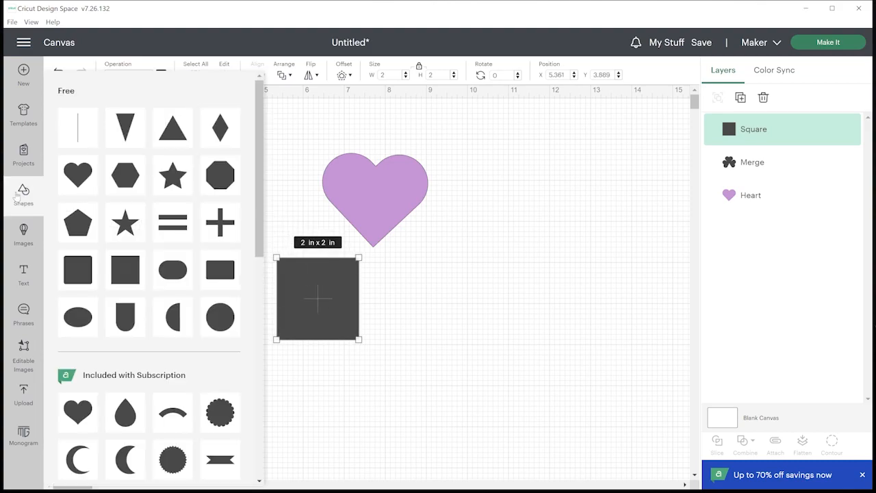
left_click(174, 180)
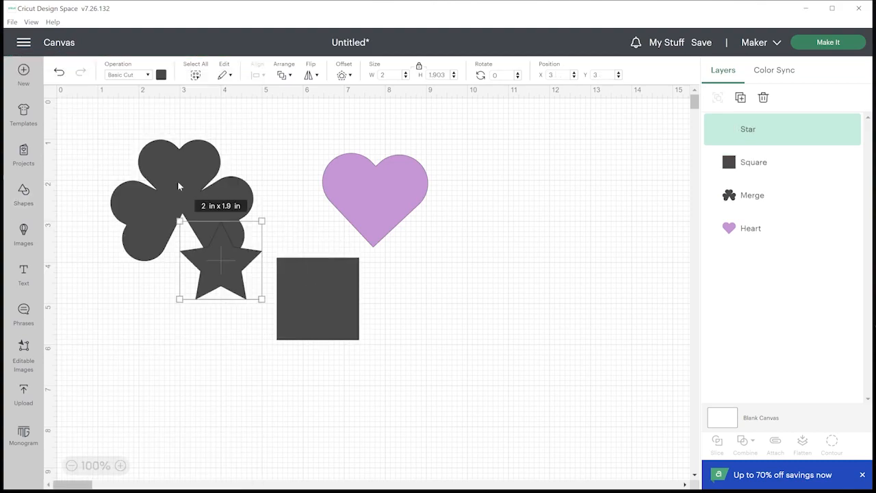
left_click(161, 75)
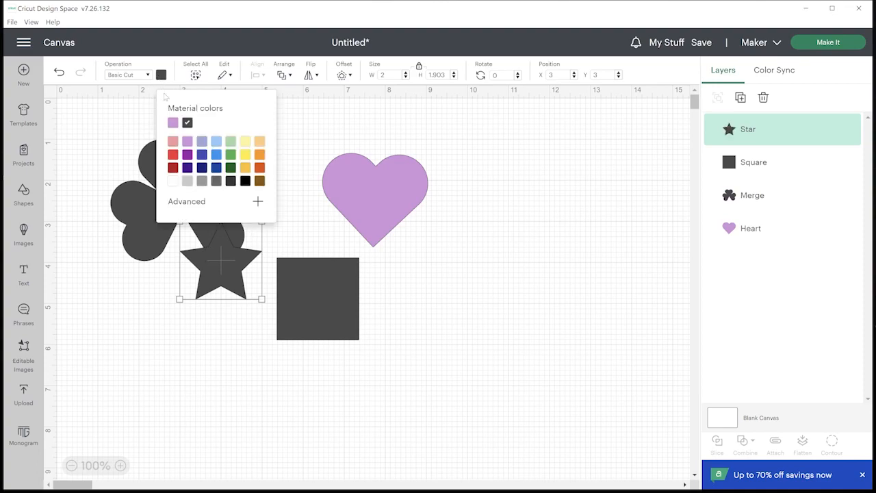
left_click(245, 144)
left_click_drag(220, 263, 318, 299)
left_click_drag(344, 327, 325, 307)
left_click(383, 378)
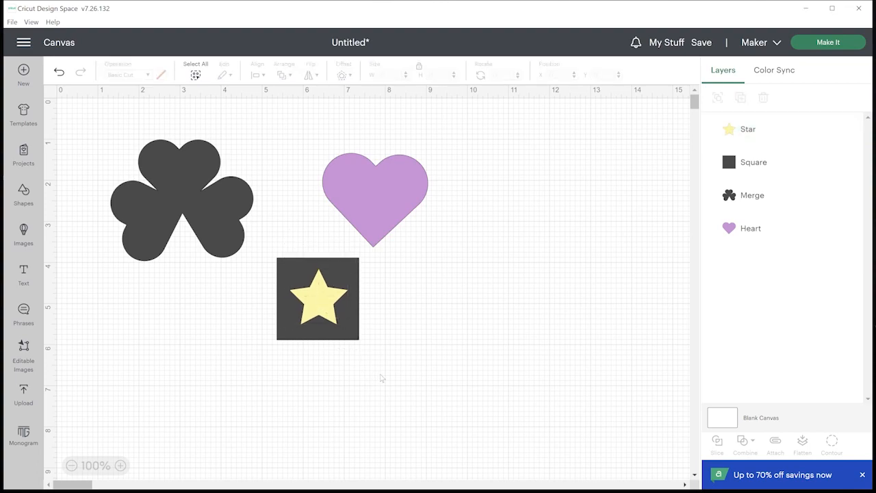
Step: Slice the star and the square, and move the yellow and dark star pieces out beside the square
left_click_drag(349, 285, 318, 318)
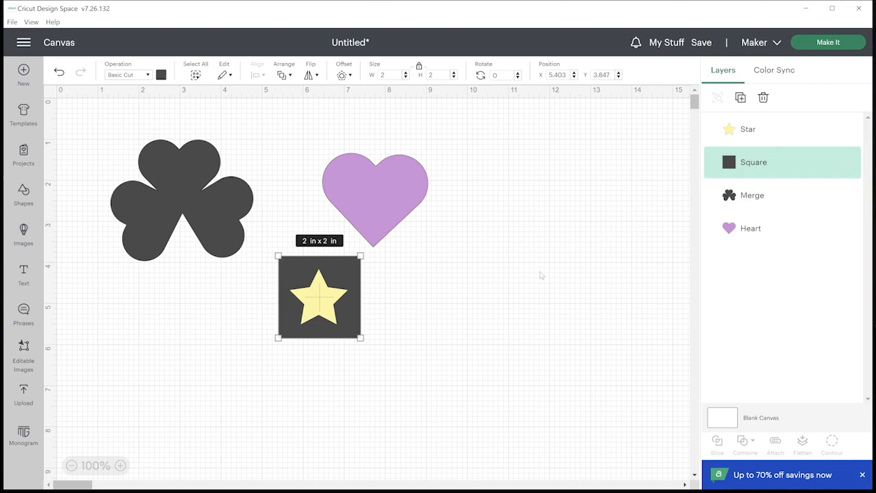
left_click_drag(406, 372, 271, 290)
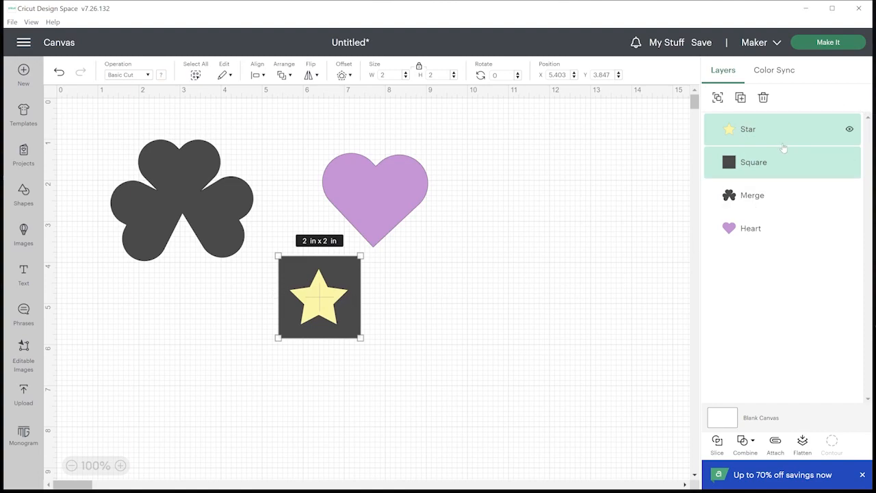
left_click(717, 442)
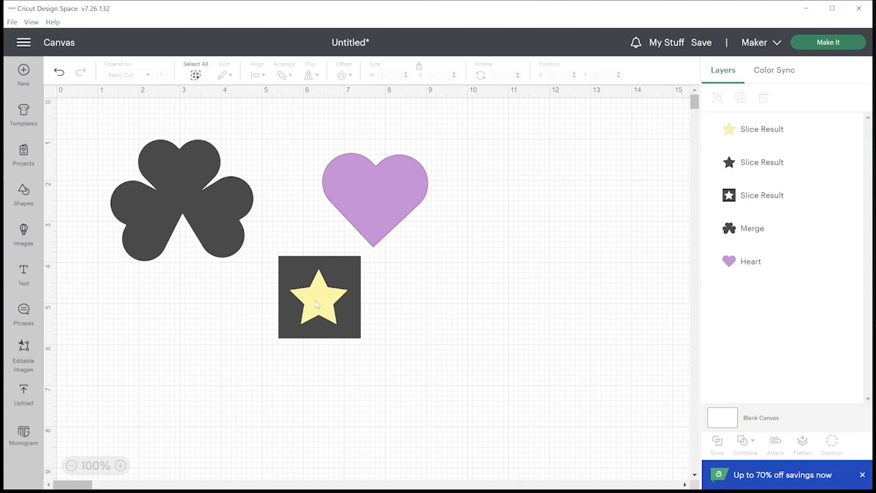
left_click_drag(321, 304, 516, 304)
left_click_drag(319, 309, 415, 317)
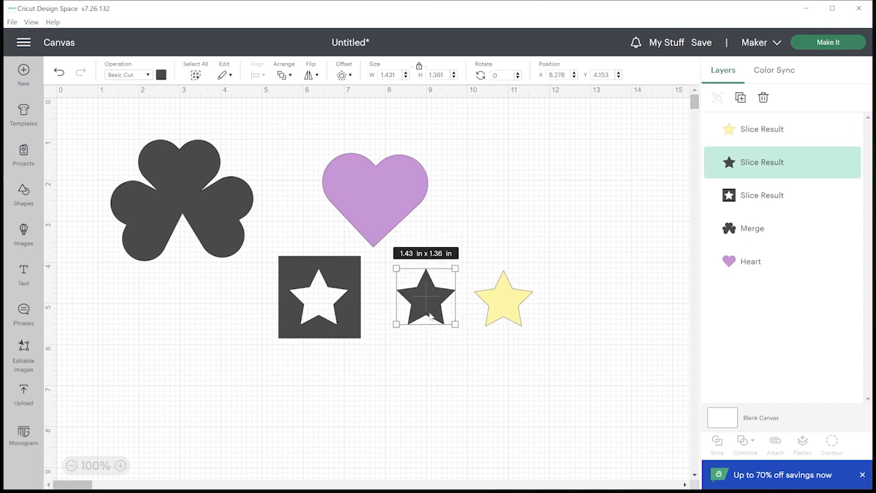
Step: Preview the project's cutting mats, examine the black and yellow ones, and return to the canvas
left_click(823, 44)
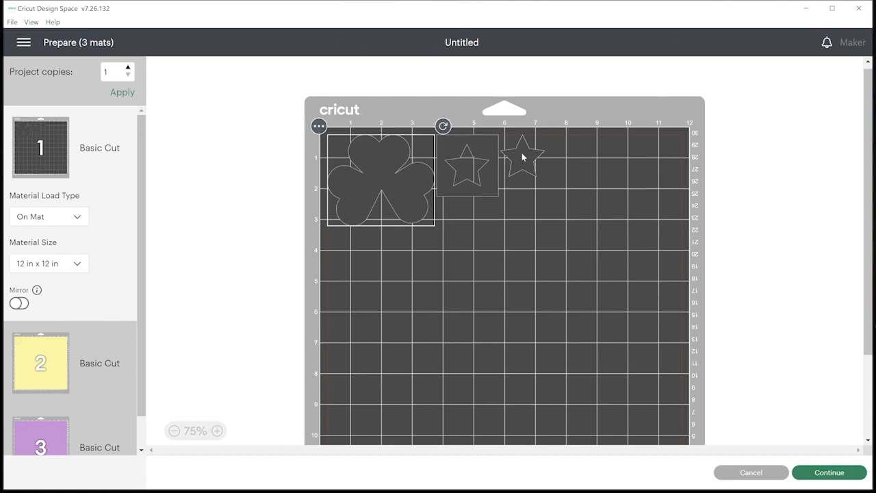
left_click(103, 349)
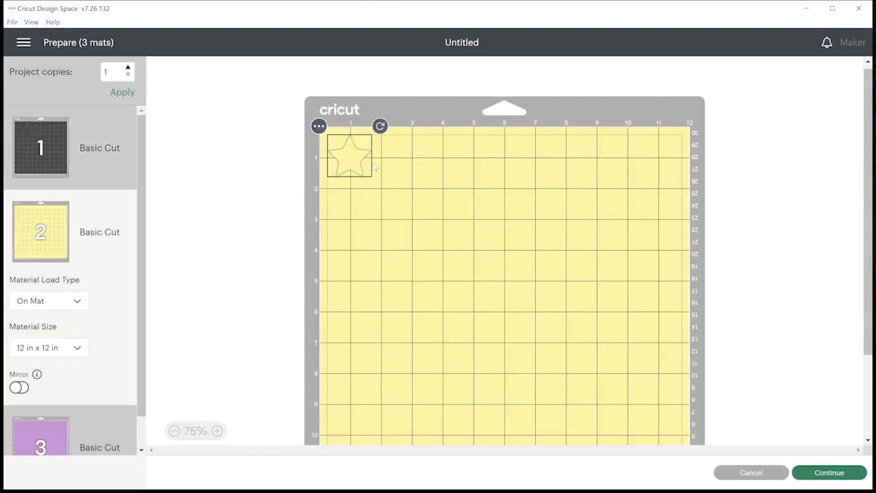
left_click(751, 473)
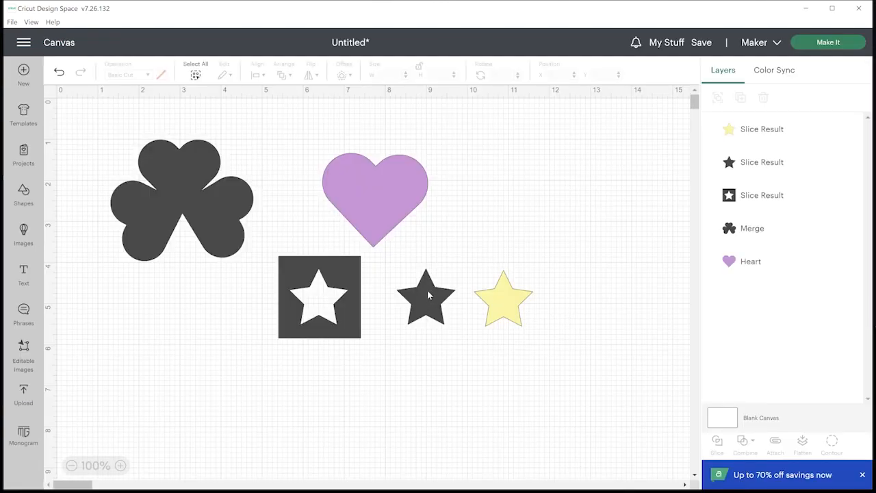
Step: Delete the dark and yellow star pieces and move the square with the star cutout to about X 5.29, Y 4.53
left_click(429, 295)
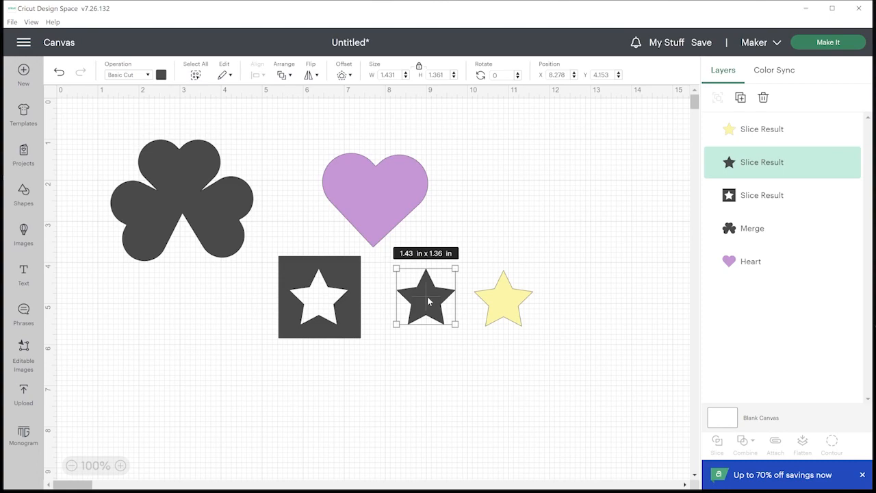
key("Delete")
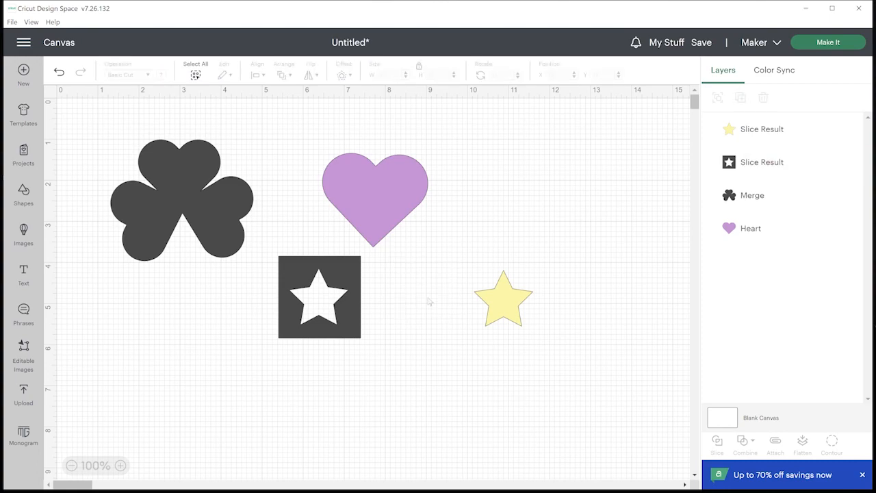
left_click_drag(498, 306, 420, 304)
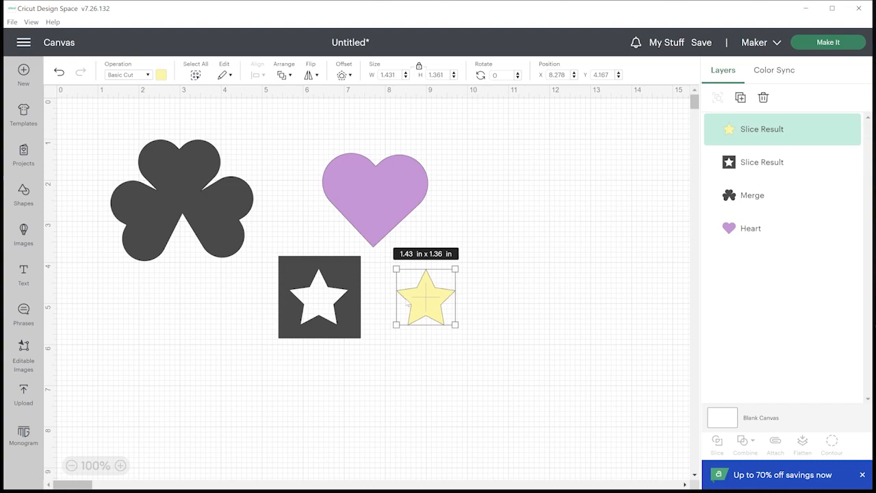
left_click(765, 99)
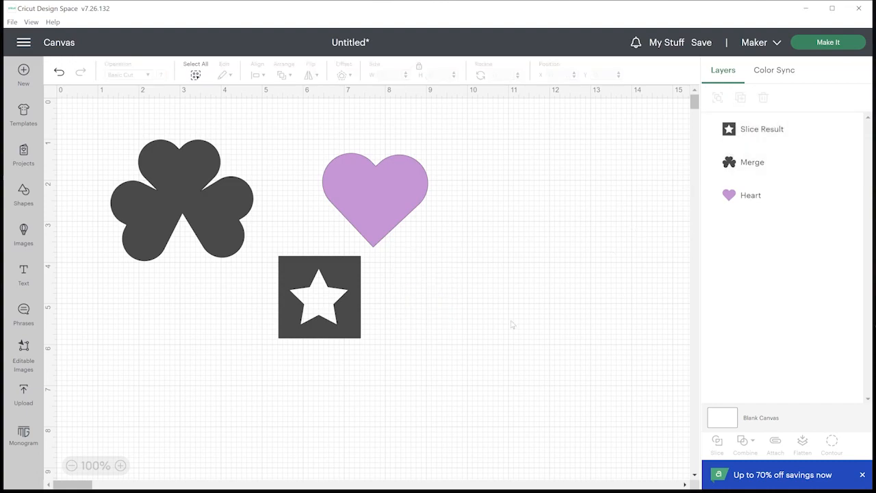
left_click_drag(349, 319, 322, 336)
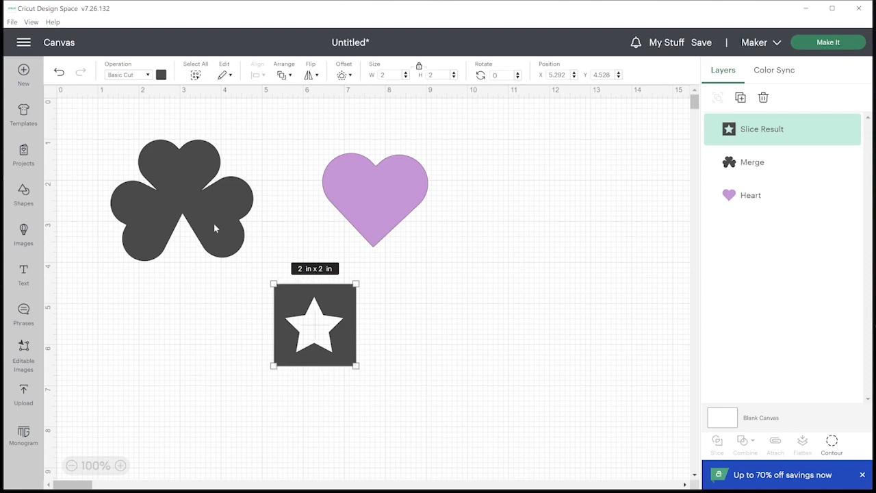
Step: Undo the latest moves and deletions and the slice, back to the yellow star layered on the square
left_click(59, 73)
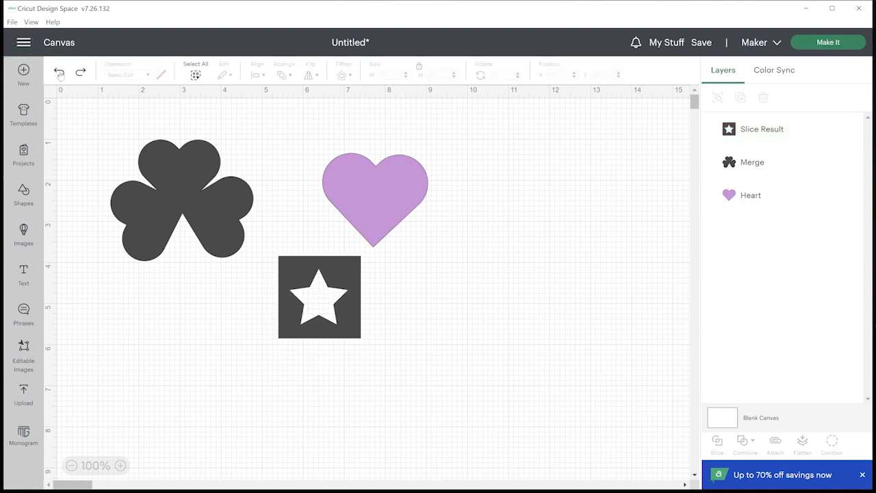
left_click(60, 73)
left_click(60, 74)
left_click(59, 73)
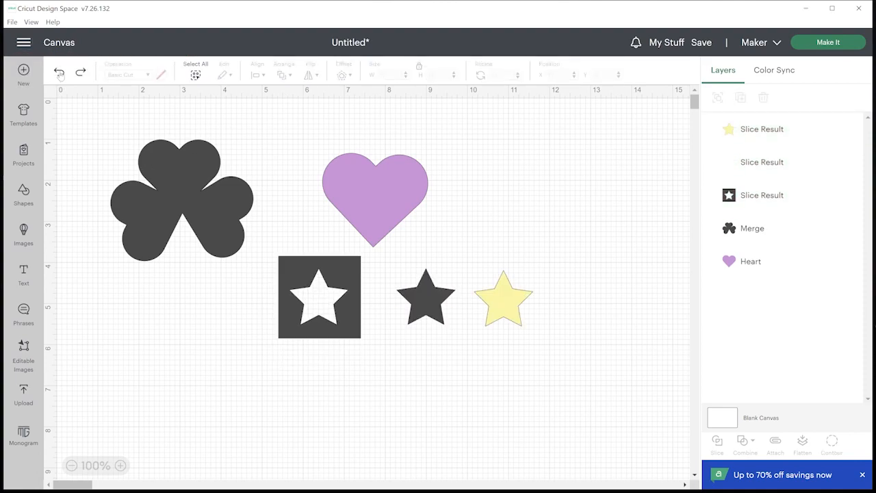
left_click(60, 74)
left_click(60, 74)
left_click(59, 74)
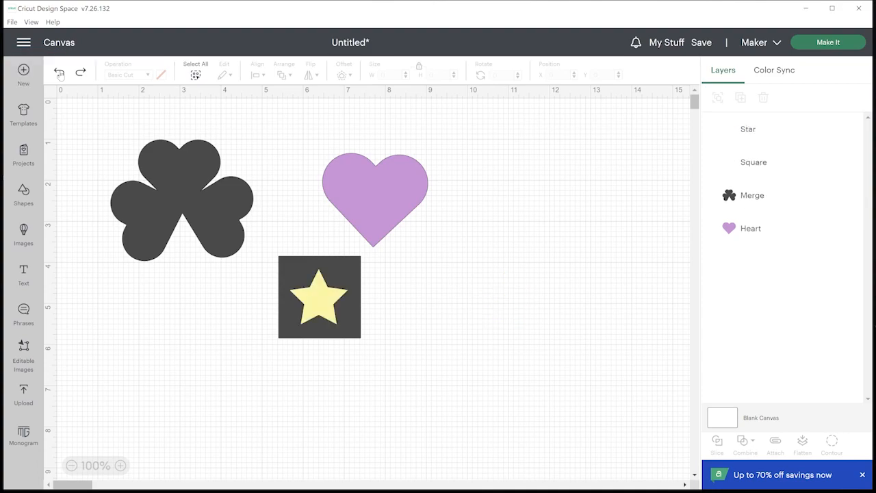
Step: Nudge the yellow star slightly on the square and combine the two shapes with Subtract
mouse_move(320, 298)
left_mouse_down()
mouse_move(251, 302)
mouse_move(316, 307)
mouse_move(328, 297)
left_mouse_up()
left_click_drag(391, 372, 262, 269)
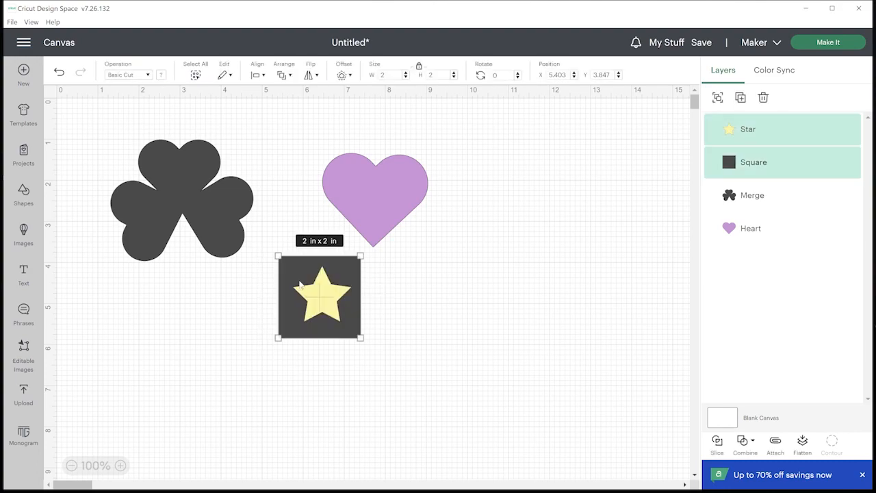
left_click(745, 443)
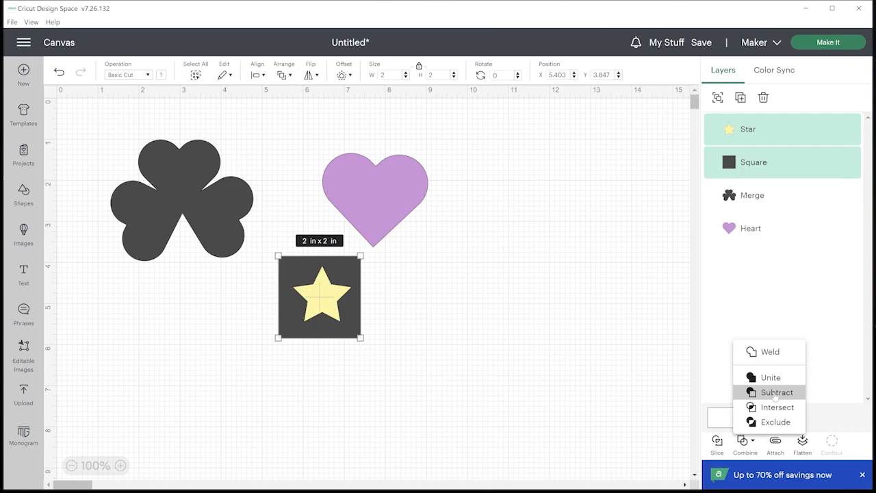
left_click(774, 394)
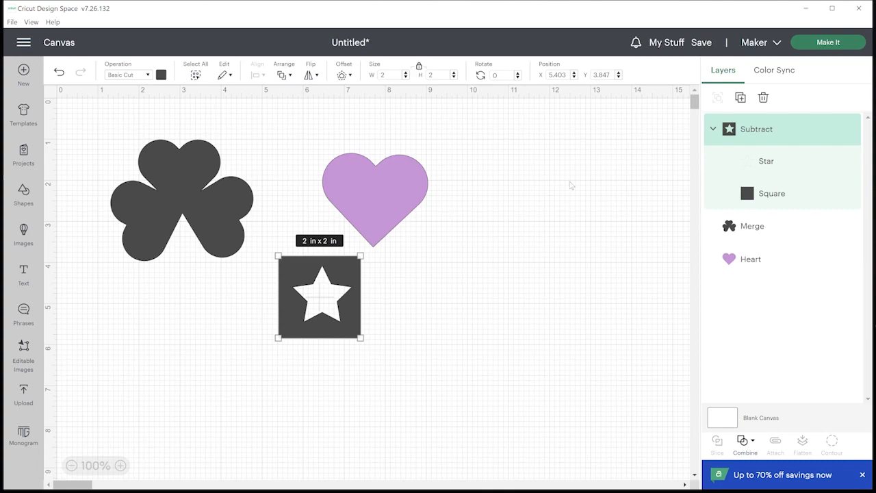
Step: Within the Subtract group, move the star toward the square's upper-right corner and reduce its size
left_click(764, 165)
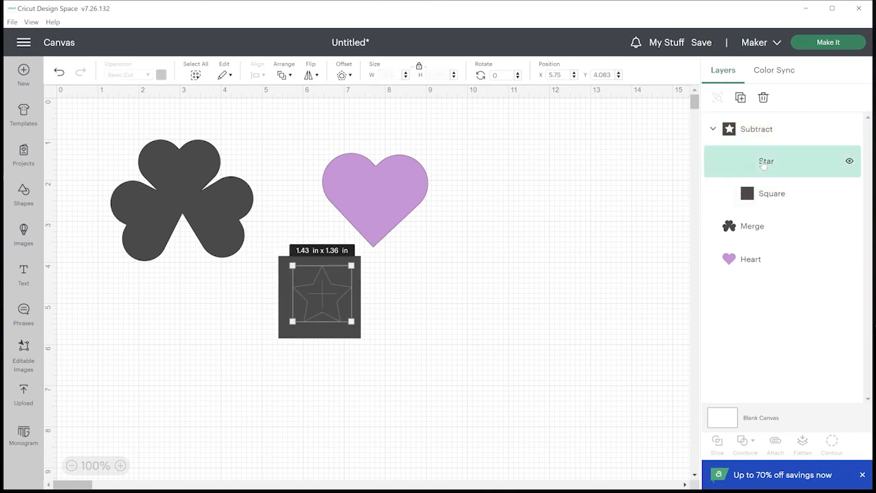
left_click_drag(324, 296, 330, 293)
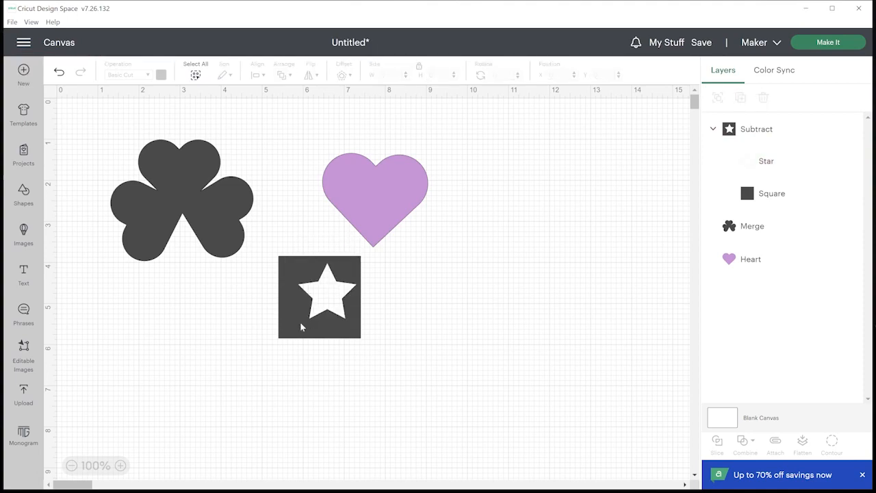
left_click(772, 171)
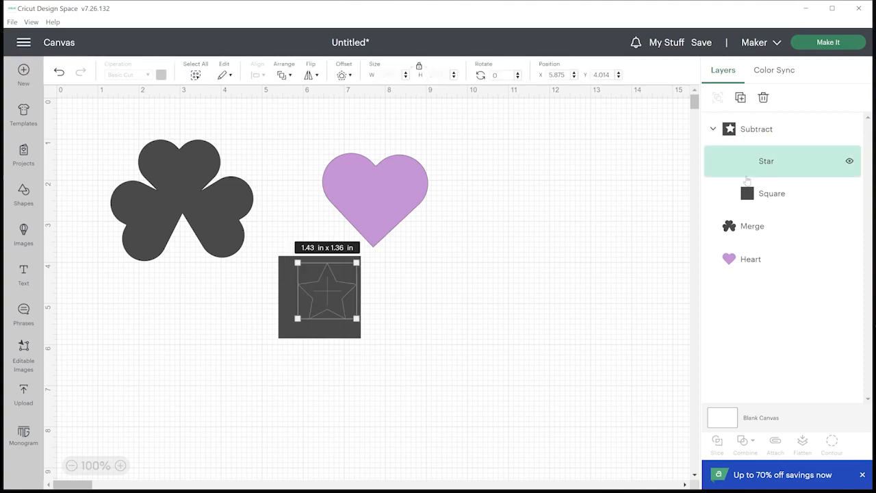
left_click_drag(298, 319, 308, 309)
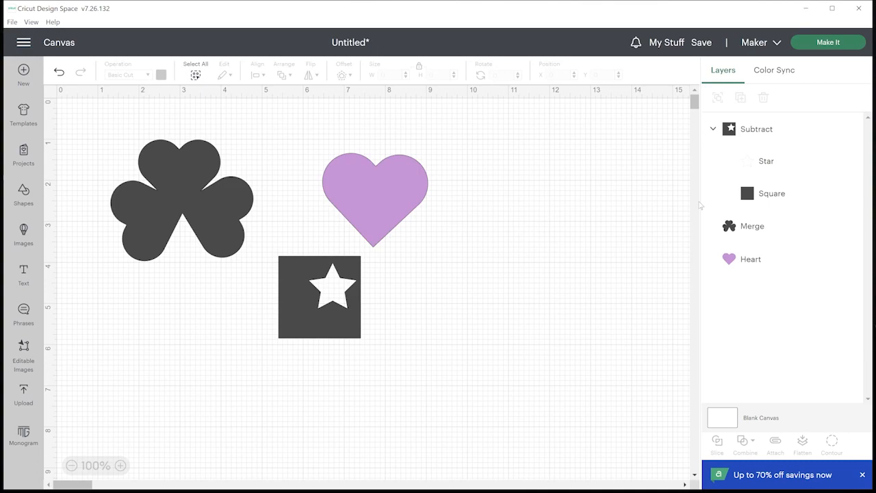
left_click_drag(362, 351, 277, 254)
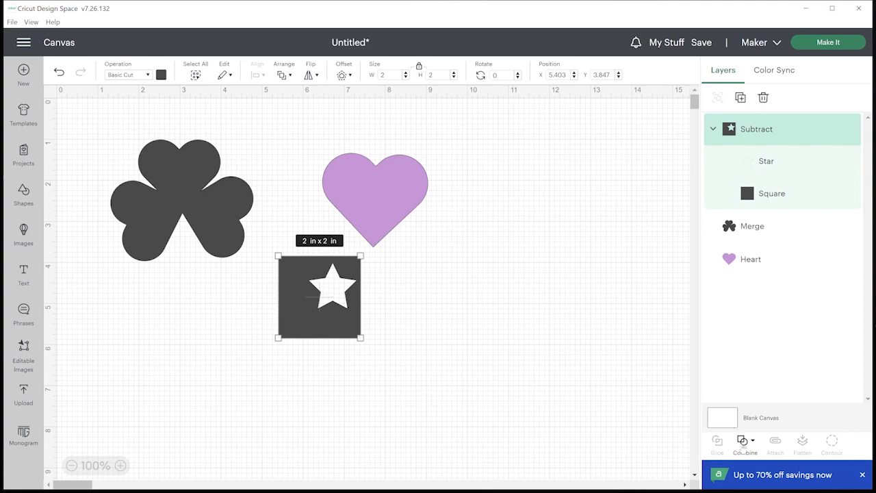
left_click(504, 349)
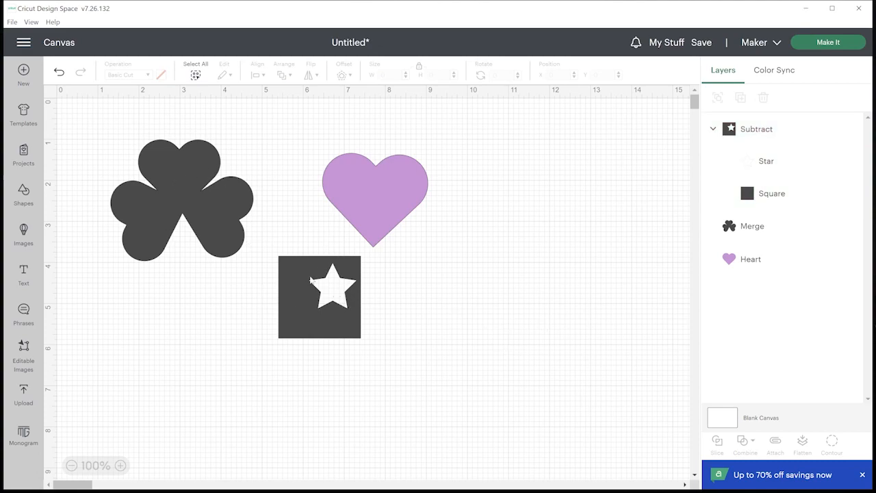
Step: Insert another free five-pointed star onto the canvas
left_click(23, 152)
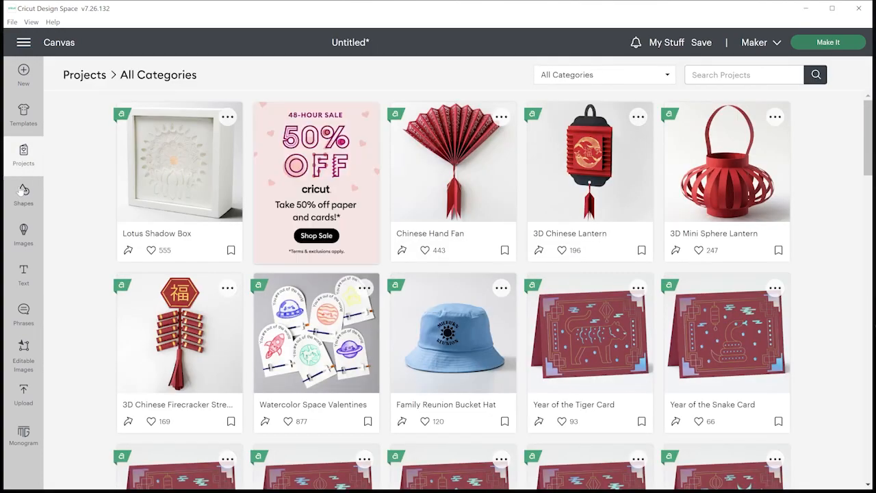
left_click(24, 191)
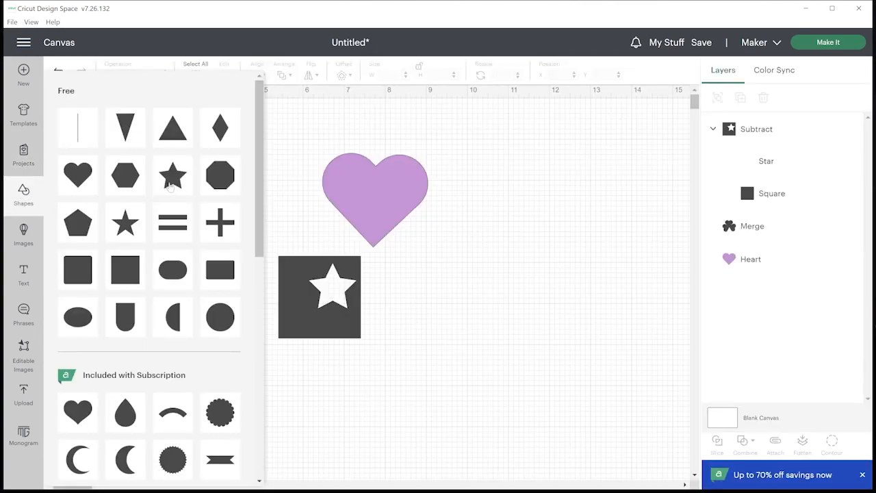
left_click(168, 182)
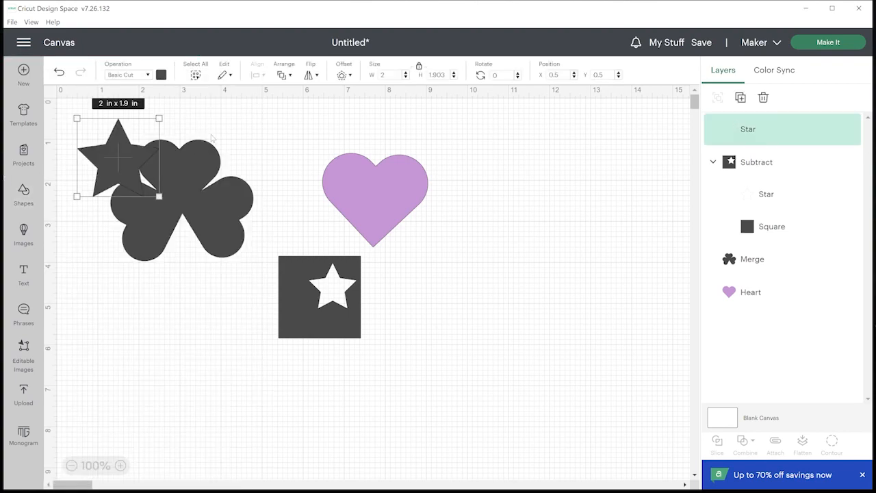
Step: Insert the free diamond, reduce it to about 0.75 × 1.3 in, and place it and the reduced star side by side on the purple heart
left_click(23, 193)
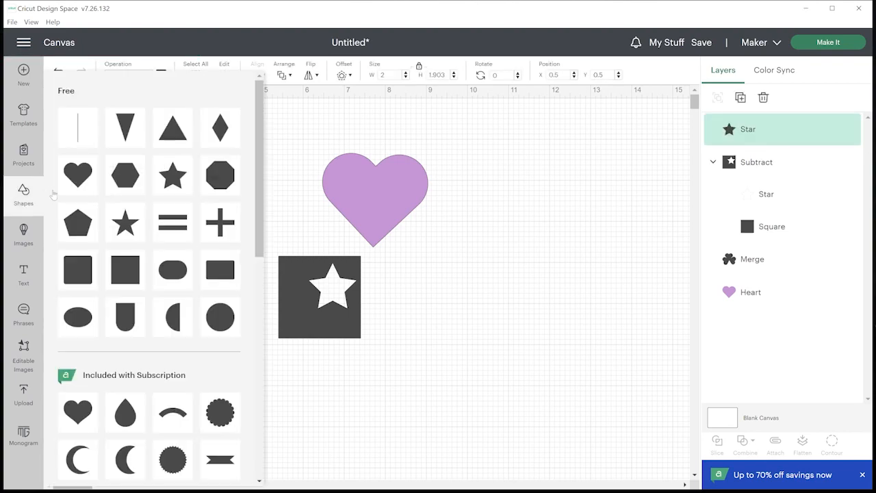
left_click(220, 128)
left_click_drag(125, 170, 396, 201)
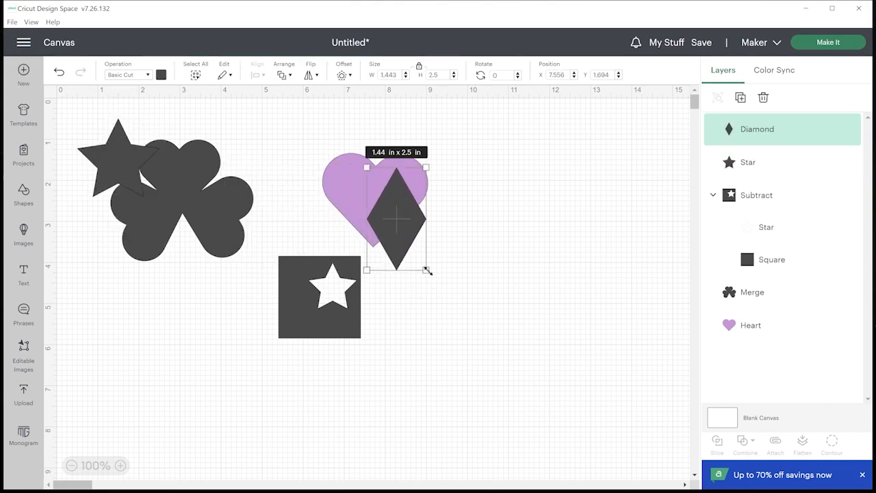
left_click_drag(427, 270, 400, 202)
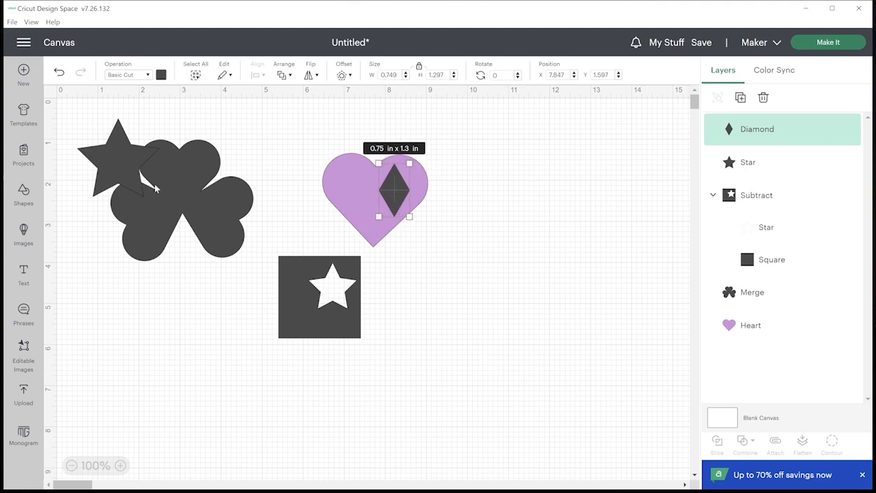
left_click_drag(126, 177, 365, 198)
left_click(457, 271)
Step: Subtract the star and diamond from the purple heart, and undo the subtraction
left_click_drag(459, 233, 280, 131)
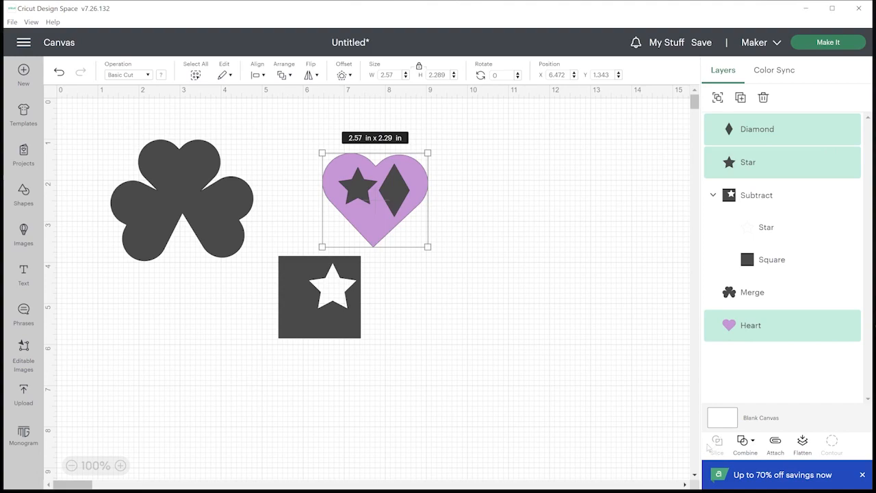
left_click(746, 442)
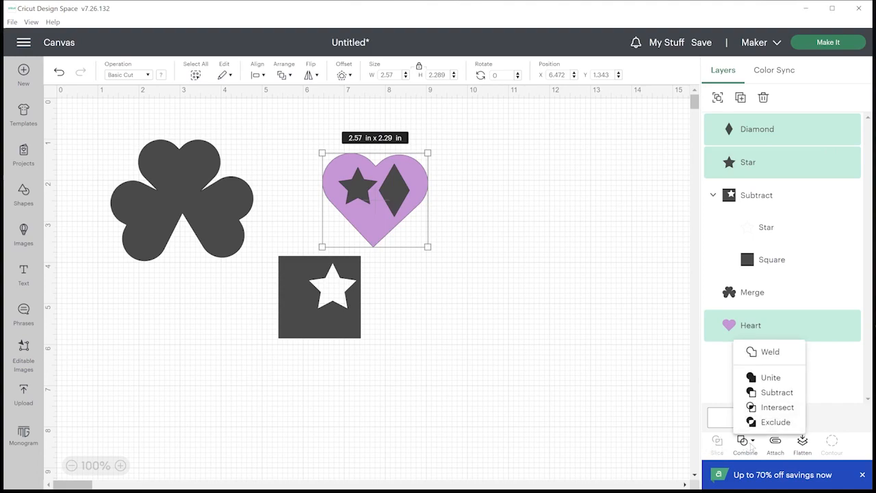
left_click(777, 392)
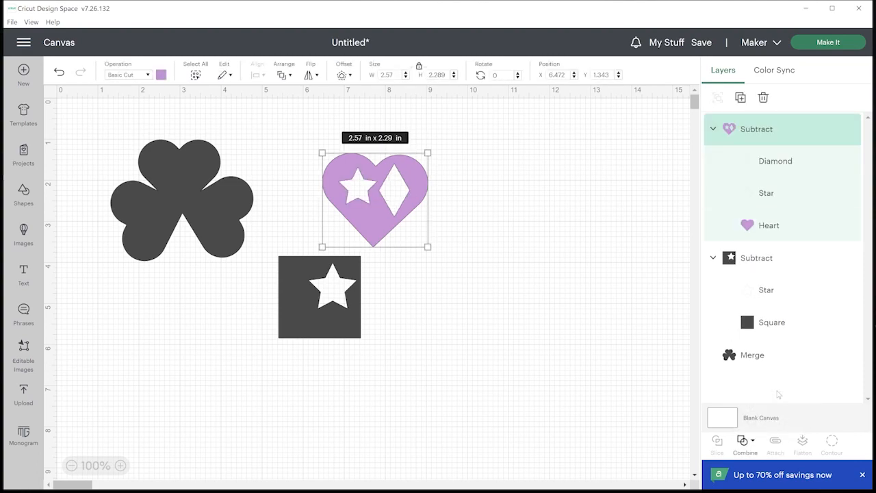
left_click(59, 72)
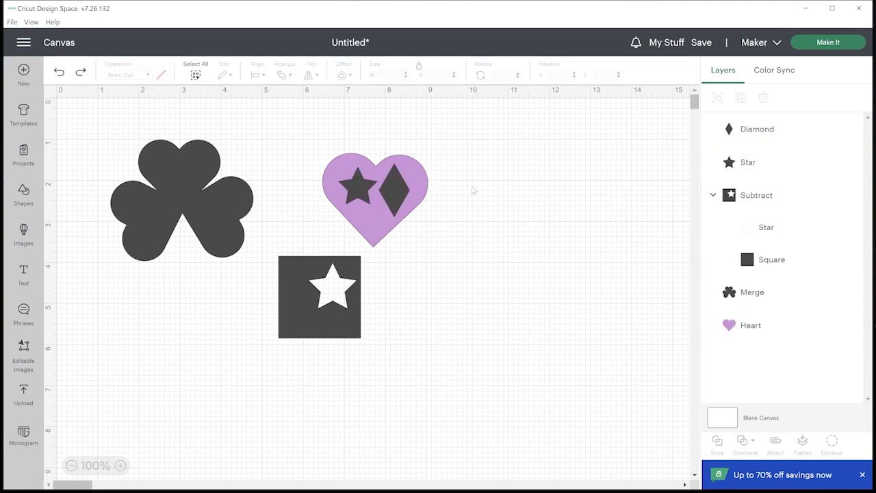
Step: Weld the diamond and the star on the purple heart into one shape
left_click(397, 195)
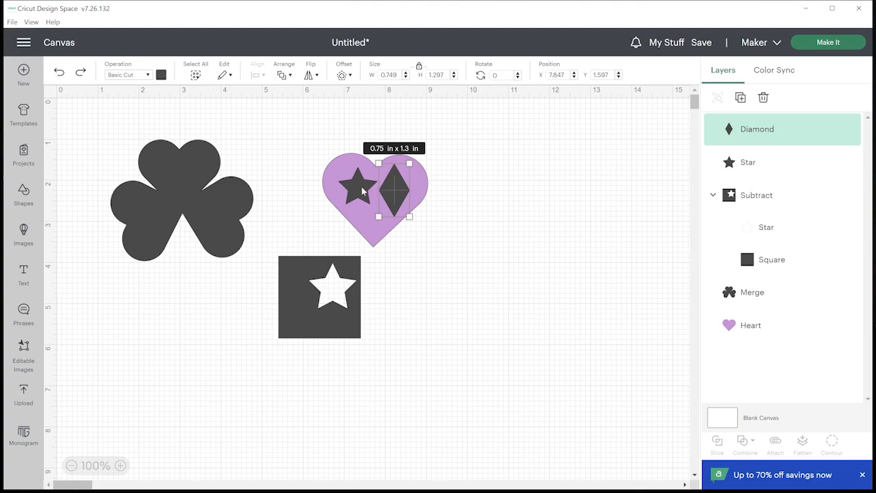
left_click(357, 185, "shift")
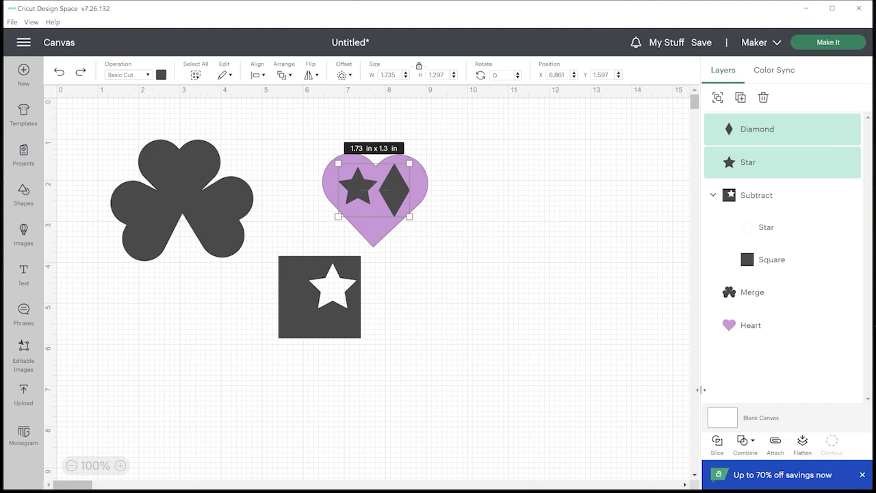
left_click(744, 443)
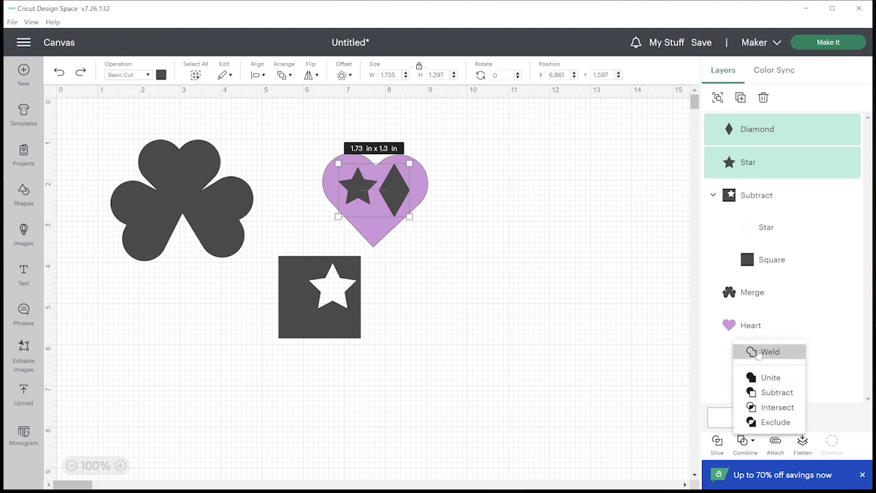
left_click(758, 352)
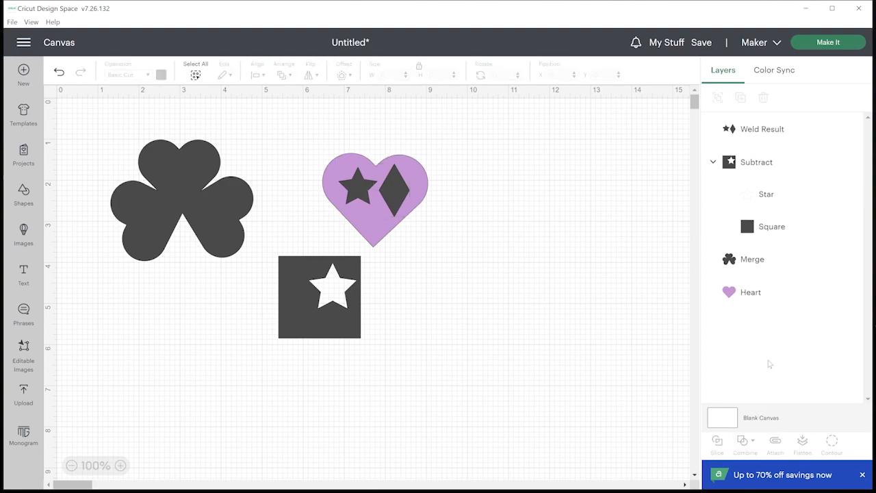
Step: Shift the clover slightly up and left, and move the welded star and diamond to about X 6.90, Y 1.58
left_click_drag(191, 206, 169, 194)
mouse_move(388, 198)
left_mouse_down()
mouse_move(388, 225)
mouse_move(388, 191)
mouse_move(397, 192)
left_mouse_up()
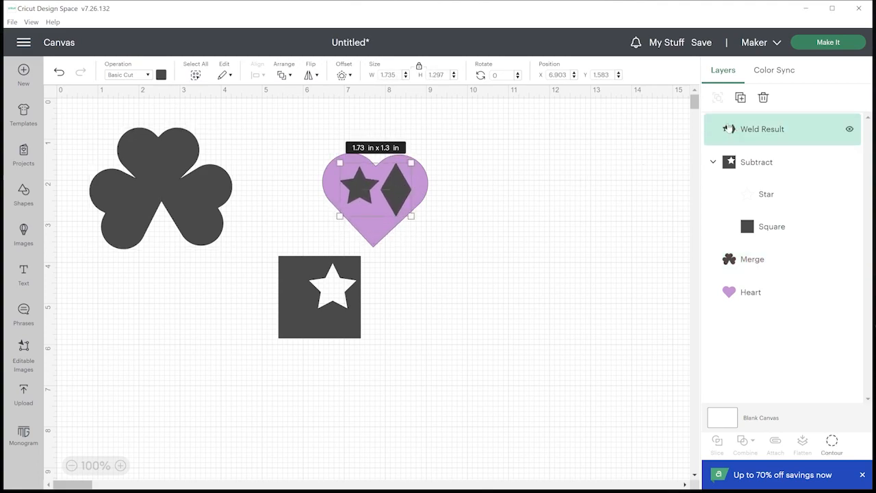
Step: Slice the welded star and diamond out of the purple heart, and move the dark and purple cut-out pairs clear of it
left_click_drag(401, 207, 401, 207)
left_click_drag(461, 238, 296, 136)
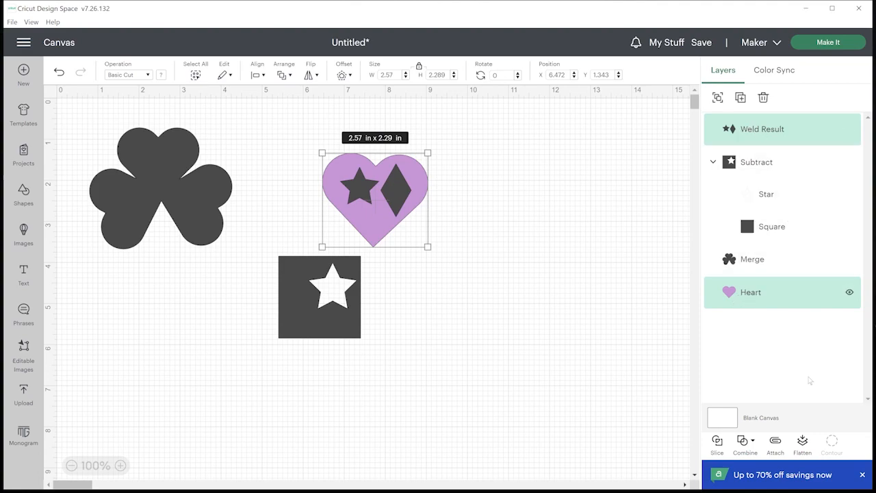
left_click(717, 442)
left_click_drag(376, 197, 577, 213)
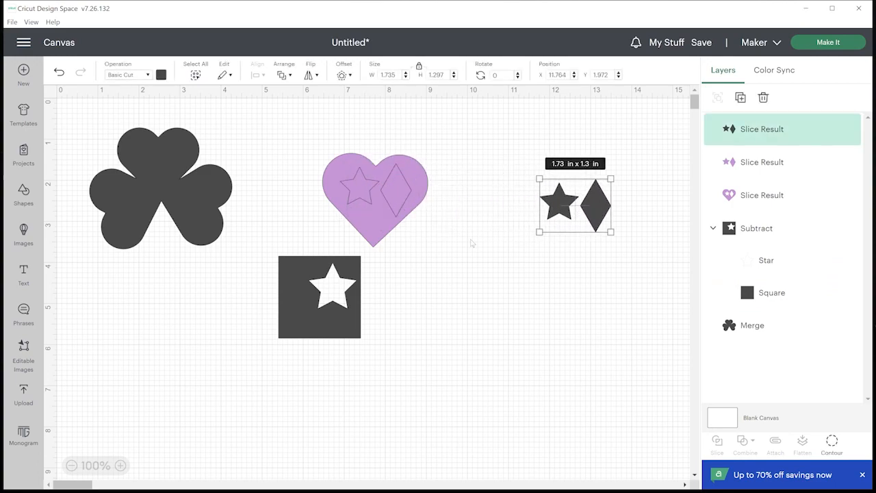
left_click_drag(384, 195, 529, 278)
left_click(595, 344)
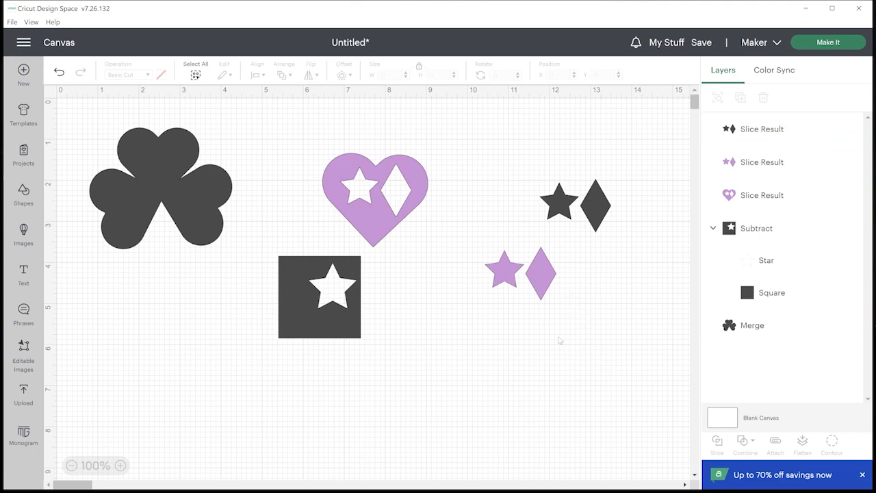
Step: Delete both star-and-diamond pairs, the cut-out heart and the subtracted square, keeping only the clover
left_click(541, 277)
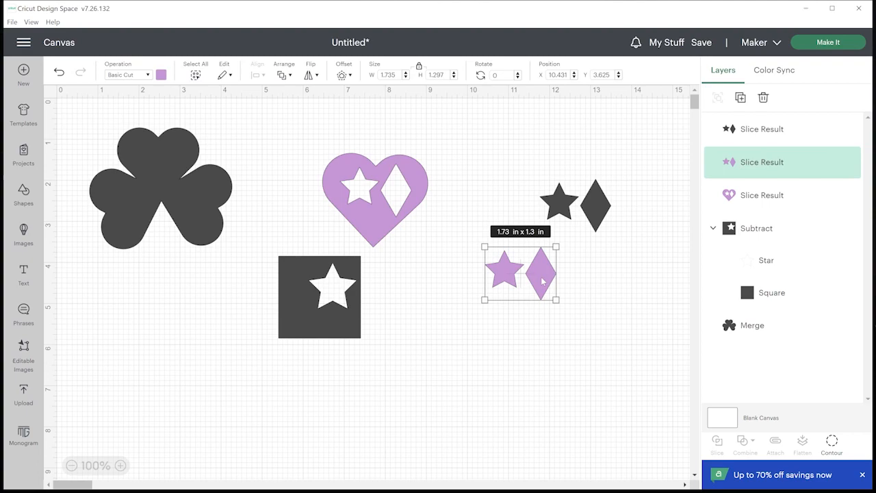
key("Delete")
left_click(604, 208)
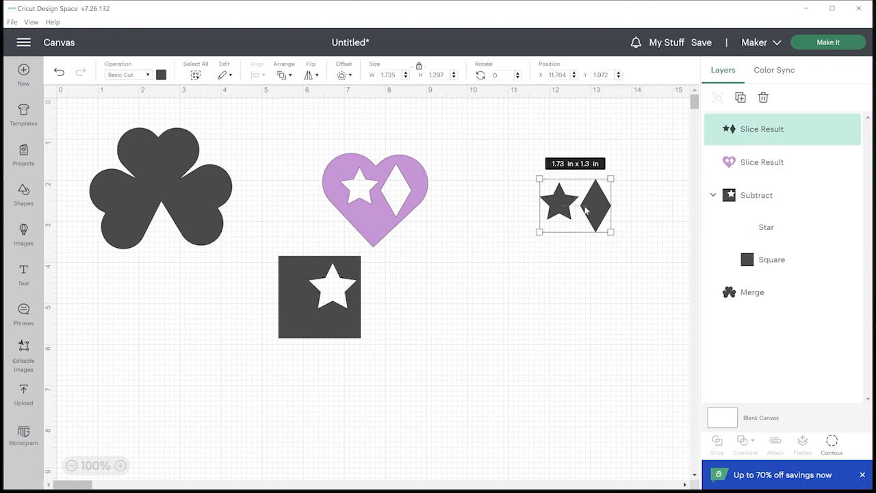
key("Delete")
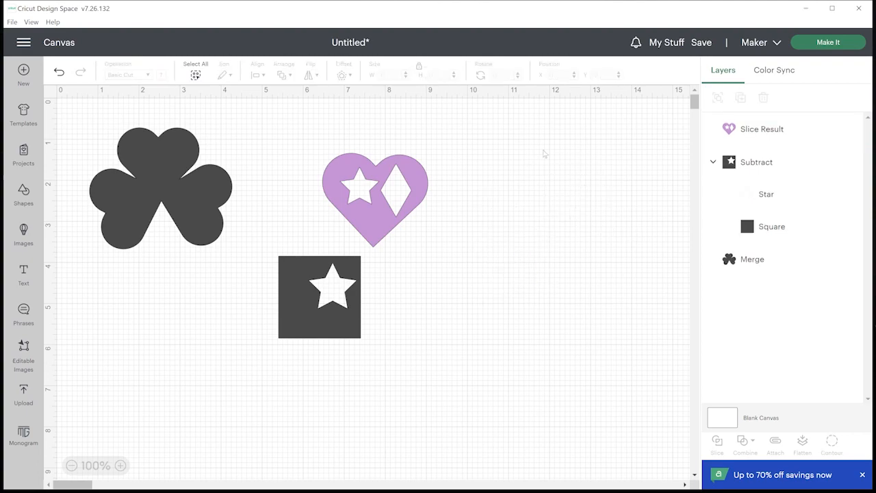
left_click(393, 182)
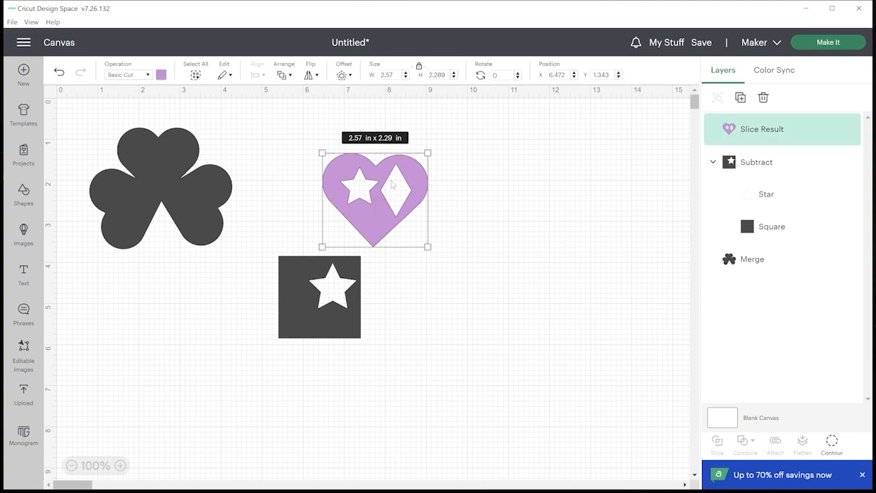
key("Delete")
left_click(328, 299)
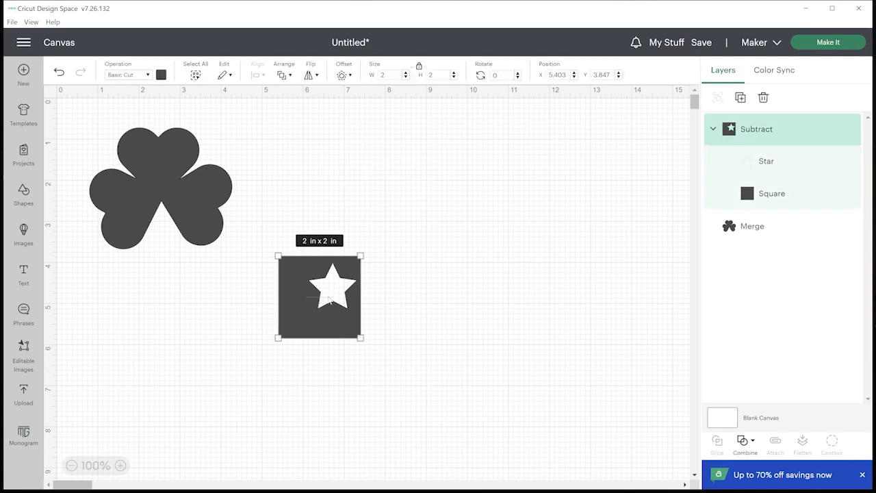
left_click(764, 97)
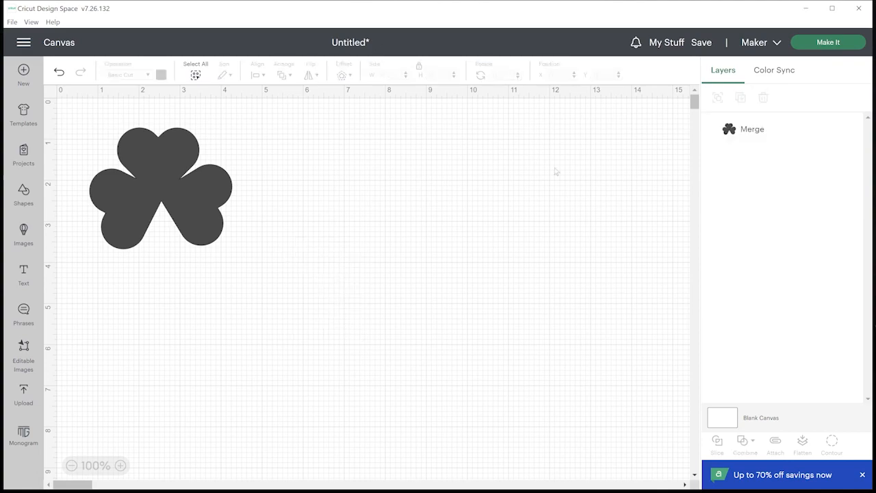
Step: Change the clover's material color to light green
left_click(175, 194)
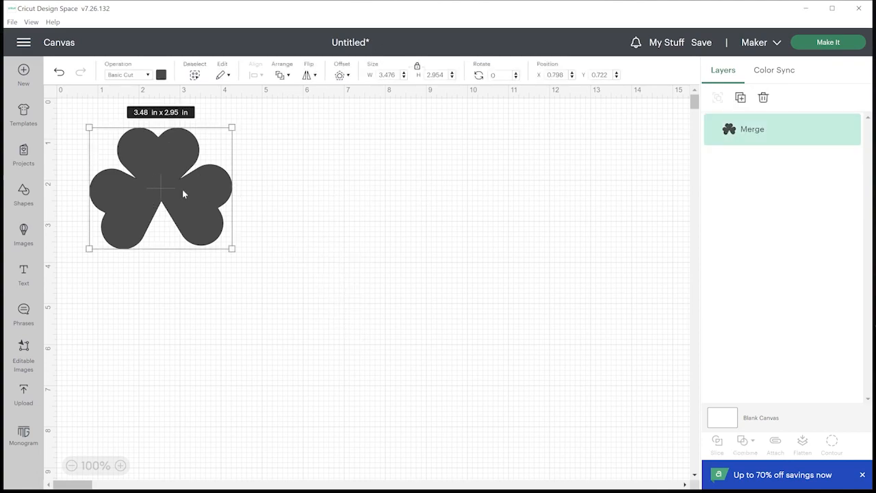
left_click(161, 74)
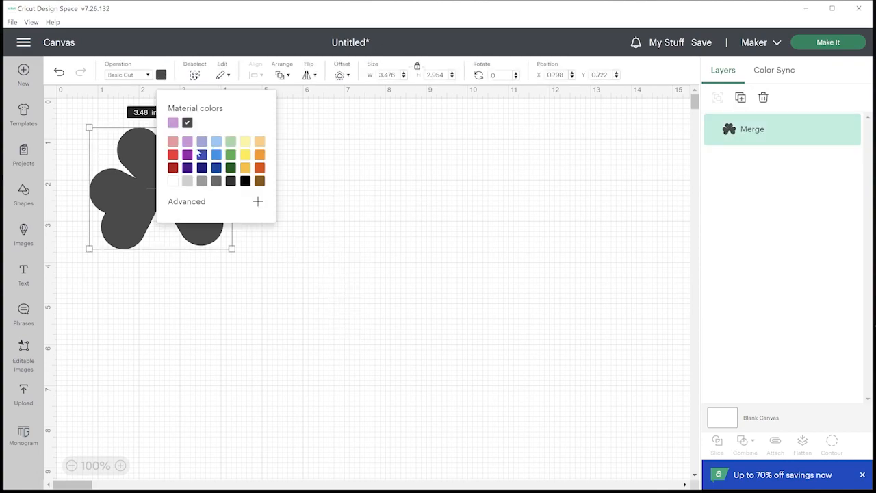
left_click(231, 141)
left_click(136, 200)
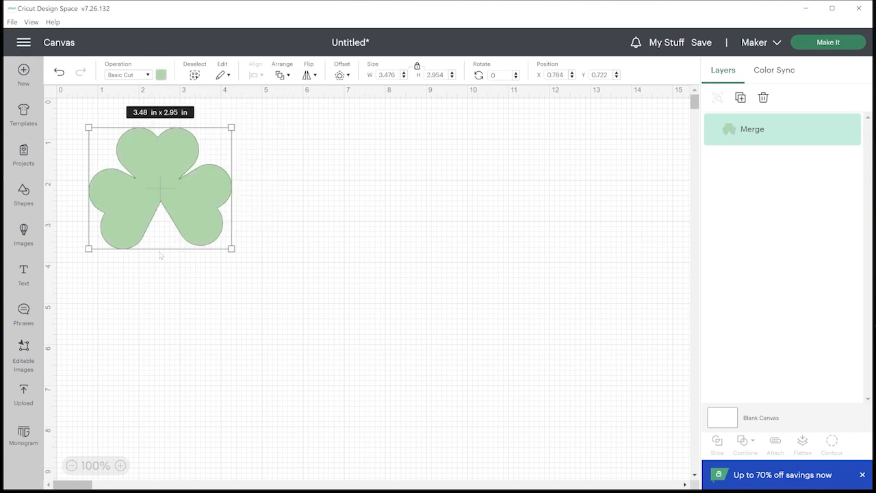
Step: Insert the free score line and place it down the middle of the clover at about X 2.49, Y 0.65
left_click(24, 191)
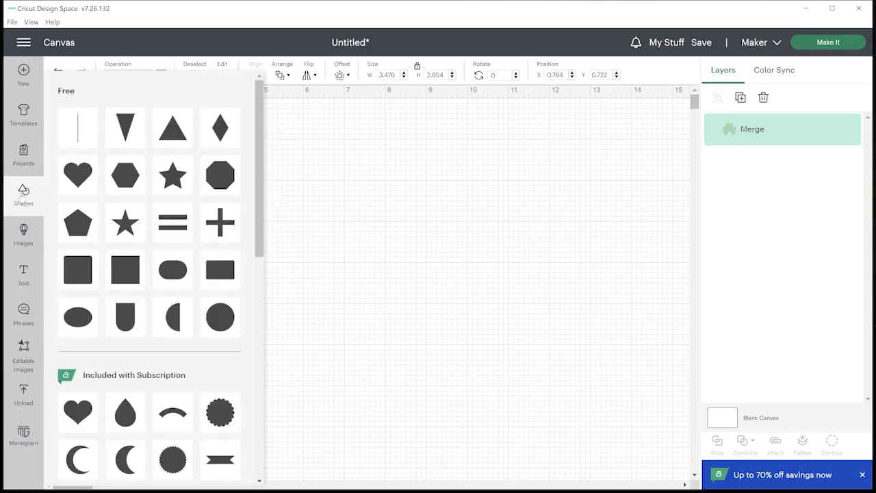
left_click(77, 128)
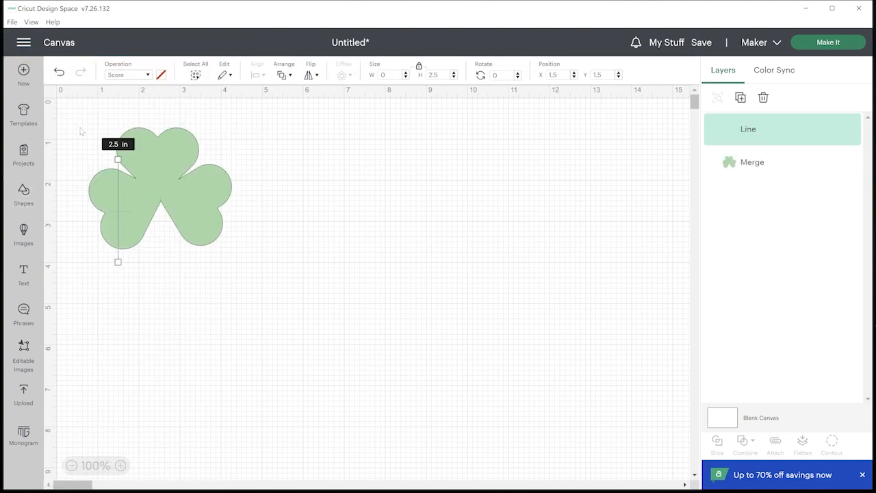
left_click_drag(116, 226, 158, 200)
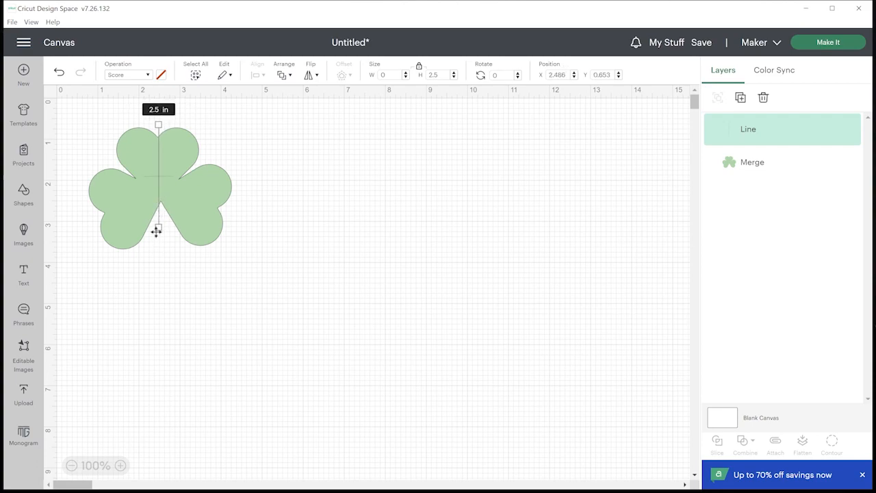
left_click_drag(160, 244, 158, 245)
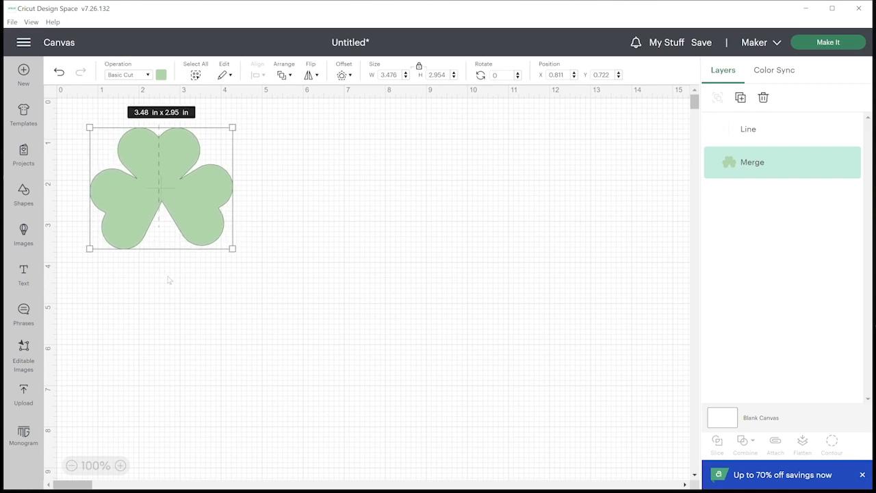
left_click(174, 252)
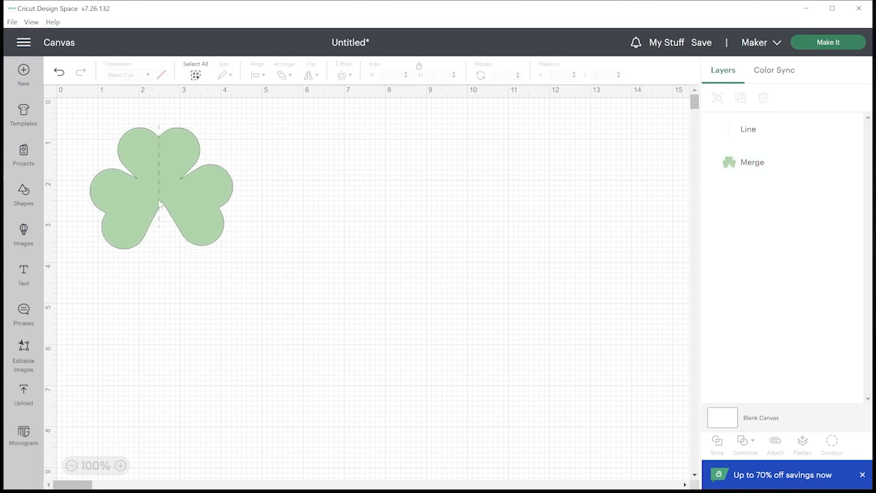
Step: Shorten the score line from both ends to fit the clover, and rotate and nudge the clover slightly to center it on the line
left_click(159, 227)
left_click_drag(162, 213, 163, 204)
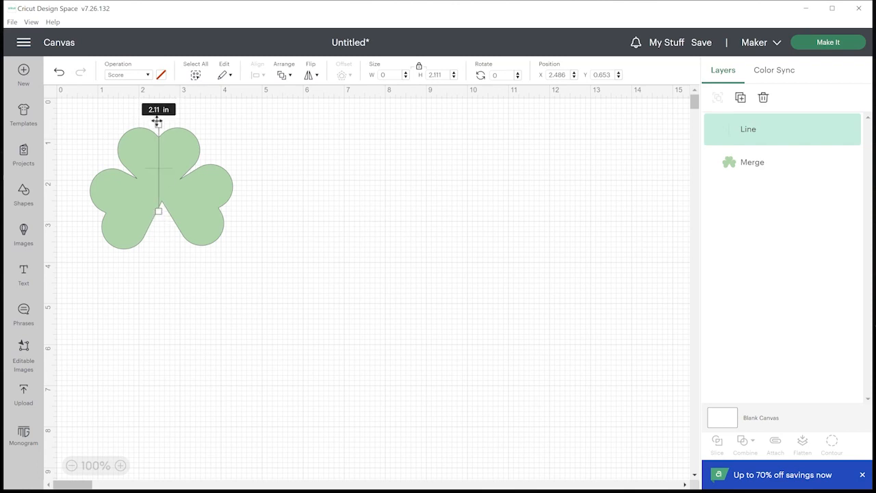
left_click_drag(159, 123, 158, 133)
left_click(164, 247)
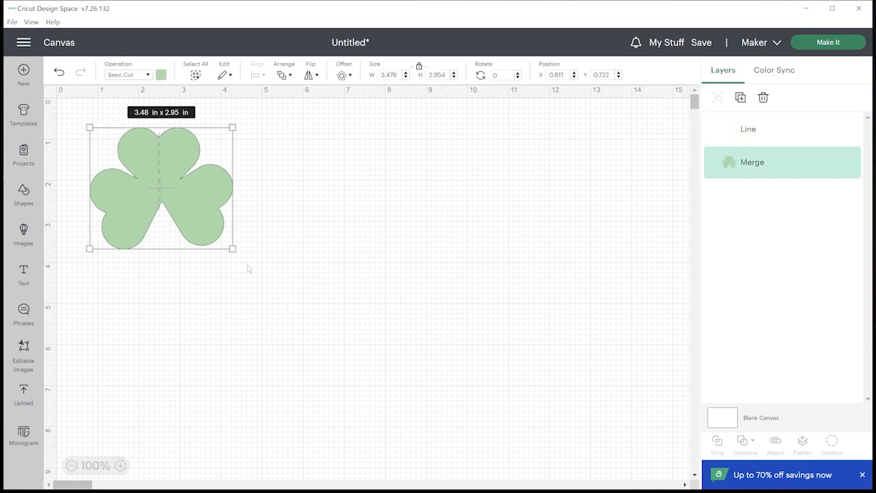
left_click_drag(238, 258, 235, 263)
left_click_drag(205, 209, 203, 209)
left_click(289, 245)
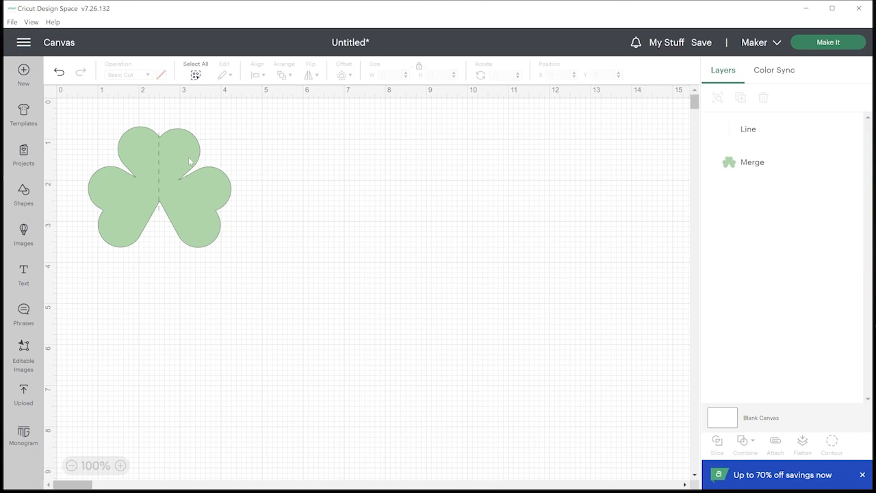
Step: Examine the Score and Basic Cut mats in the cutting preview, and return to the canvas
left_click(829, 43)
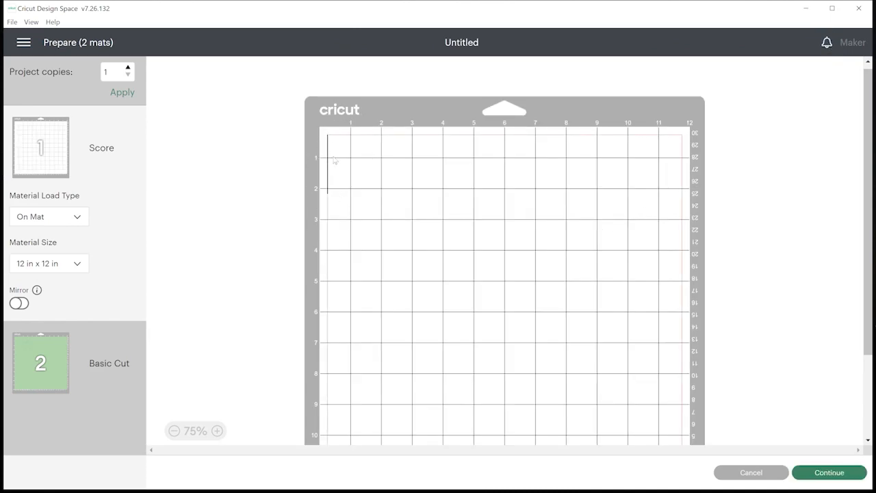
left_click(88, 407)
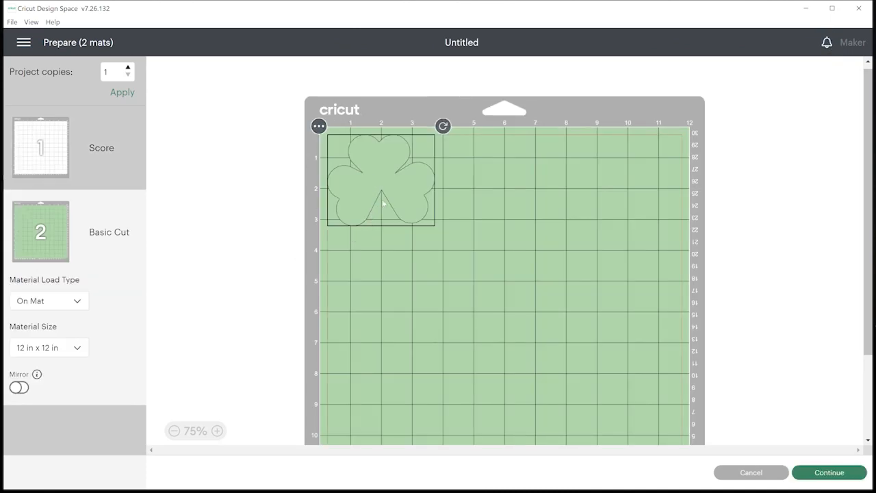
left_click(751, 472)
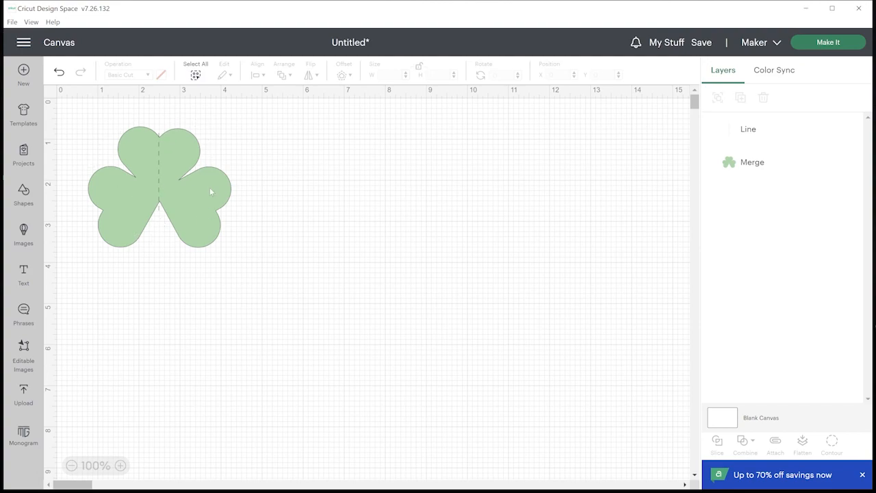
Step: Attach the score line to the clover, and check their mat layout in the cutting preview
left_click_drag(74, 109, 249, 252)
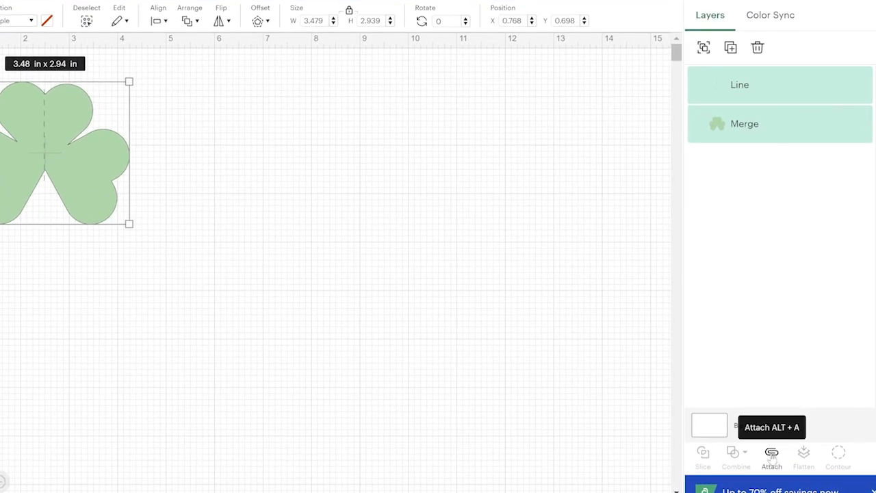
left_click(771, 454)
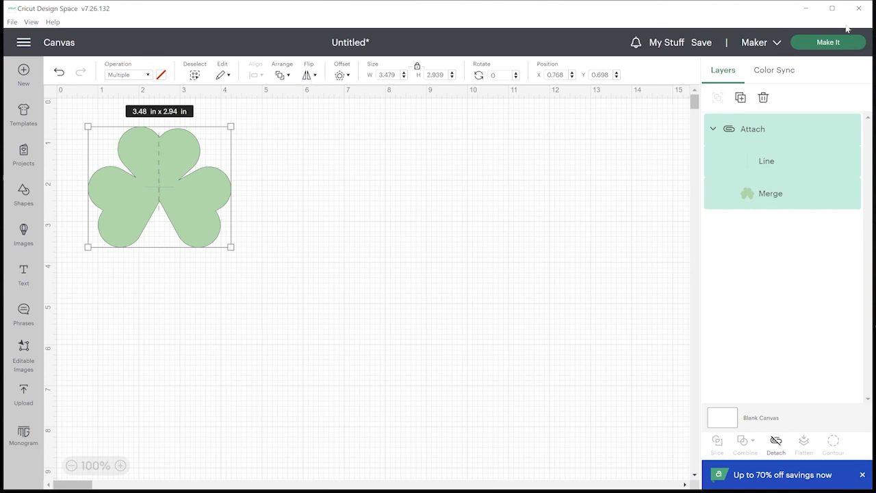
left_click(823, 45)
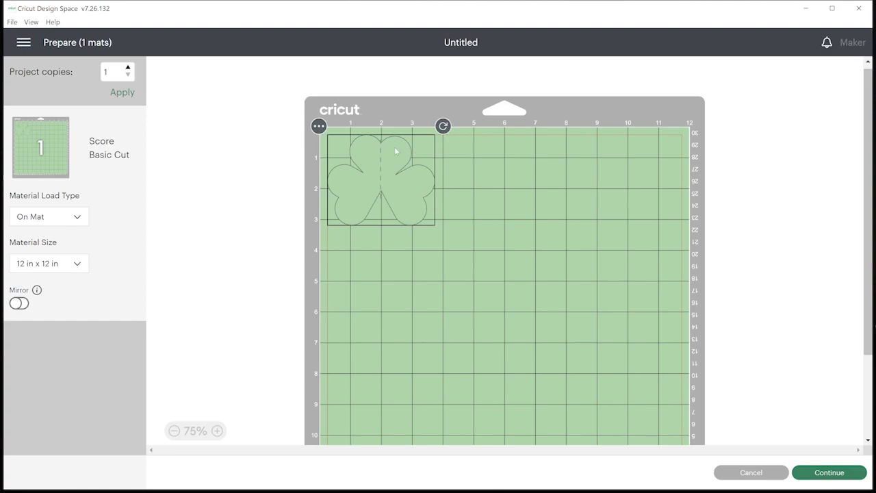
left_click(751, 473)
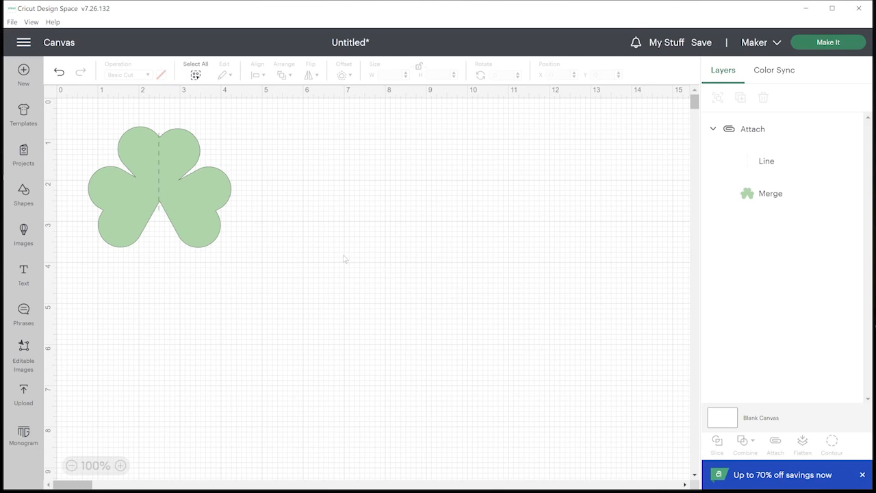
Step: Move the attached clover to about X 0.55, Y 0.84, and duplicate it twice
left_click_drag(199, 208, 190, 213)
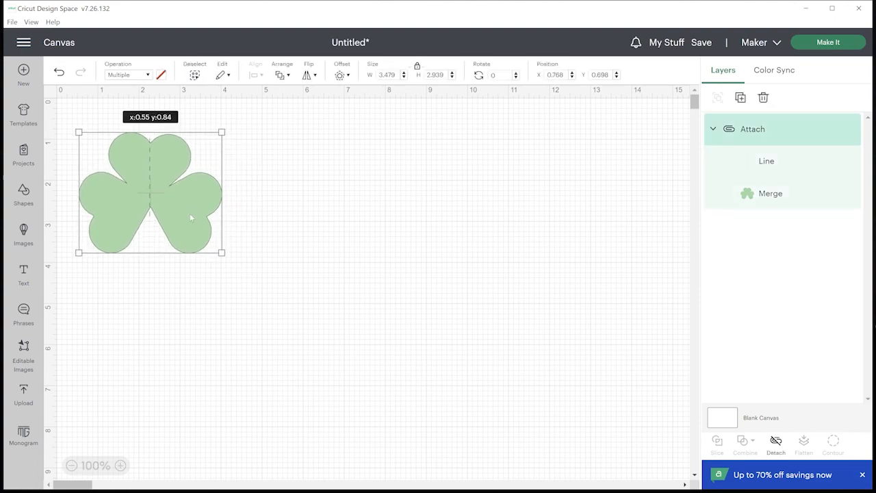
left_click(294, 216)
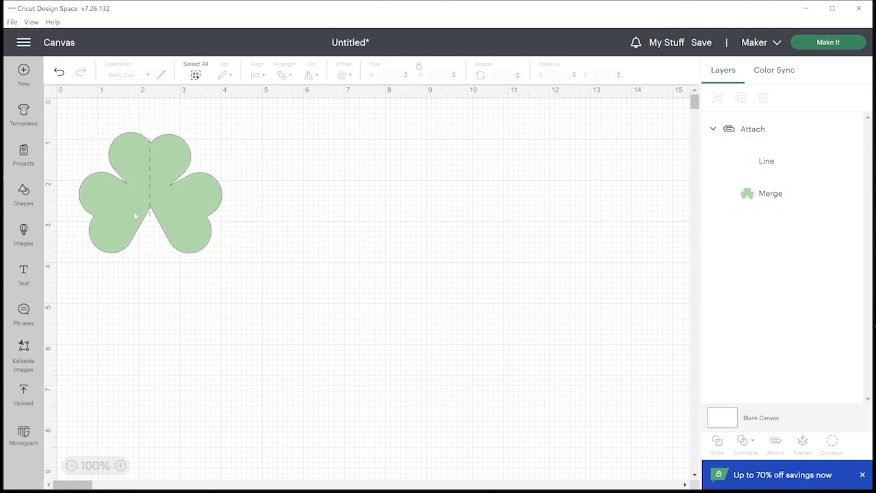
left_click(168, 191)
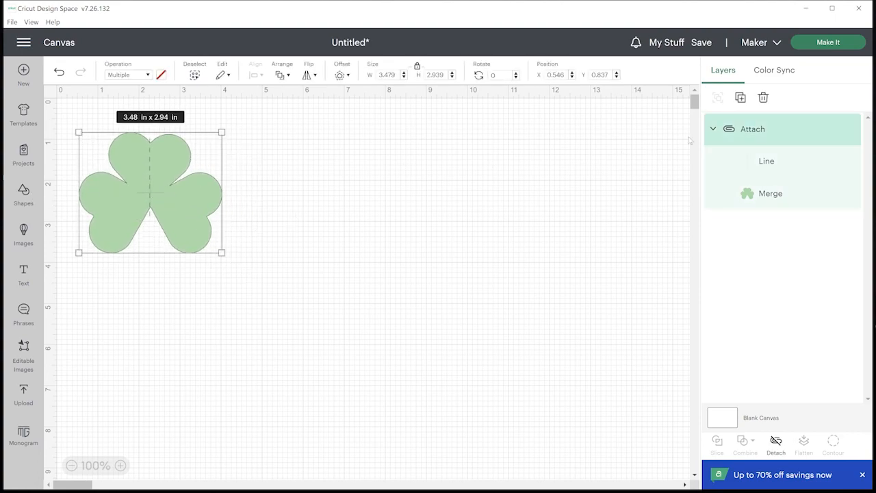
left_click(741, 98)
left_click(741, 98)
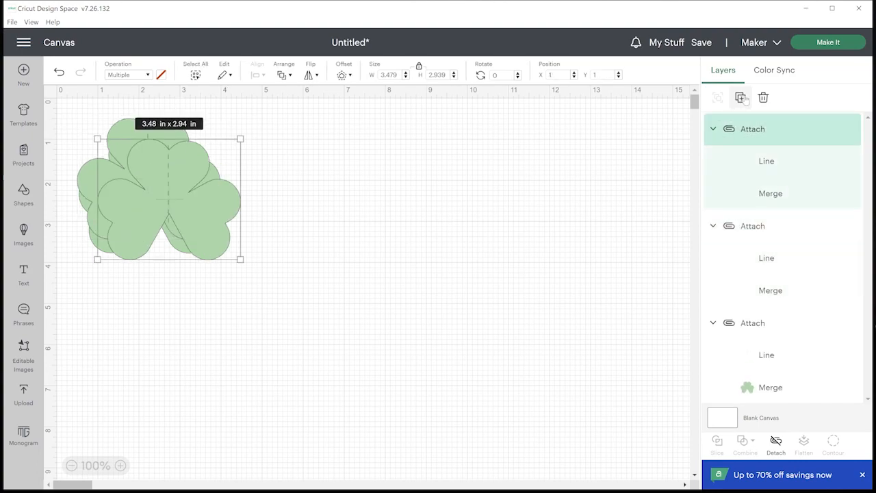
Step: Arrange the two copies in a row beside the original clover, with the middle one at about X 4.07, Y 0.85
left_click_drag(193, 236, 427, 227)
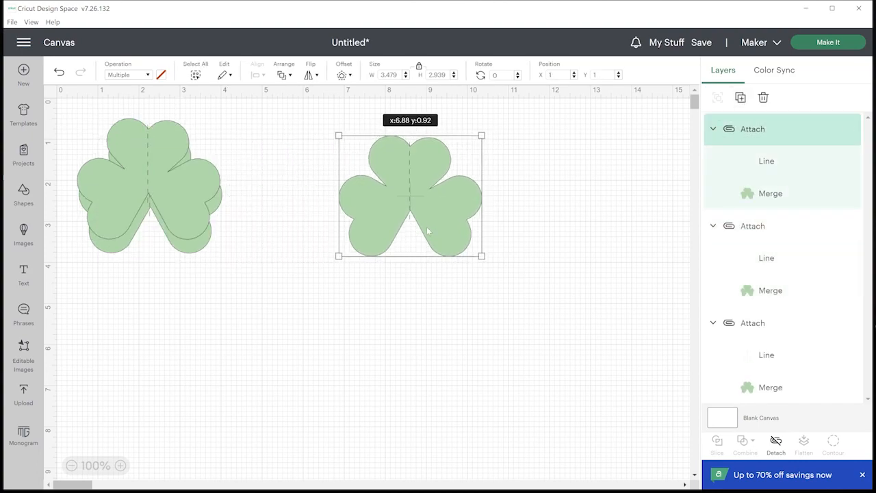
left_click_drag(173, 207, 309, 229)
left_click_drag(450, 220, 469, 221)
left_click_drag(339, 221, 337, 221)
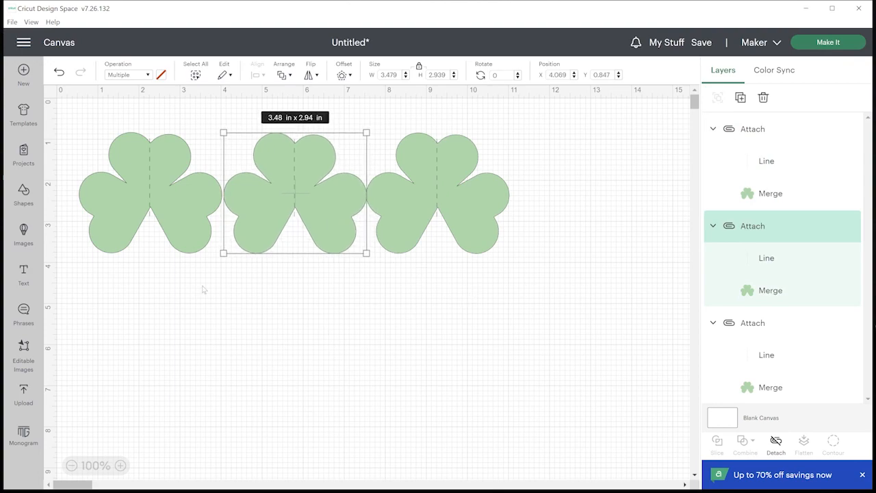
Step: Group the three clovers, scale the group to about 10.25 x 2.89 in, and move it to about X 1.37, Y 0.48
left_click_drag(527, 287, 85, 134)
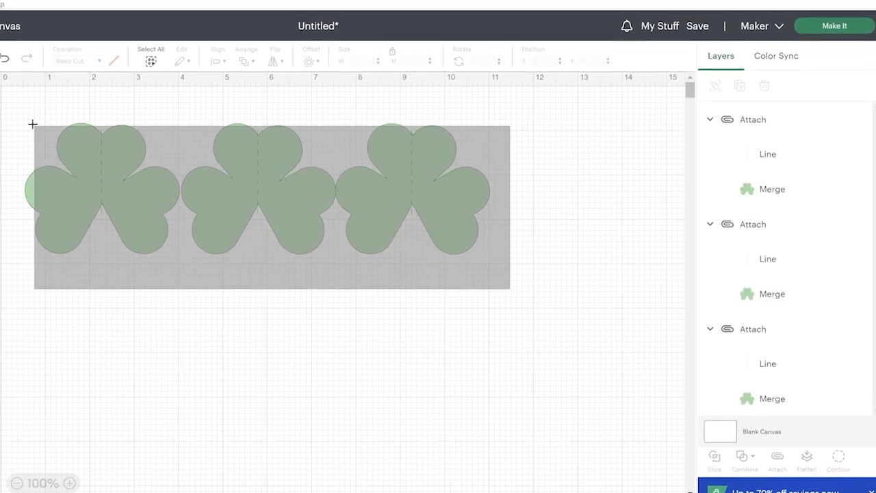
left_click_drag(32, 124, 31, 123)
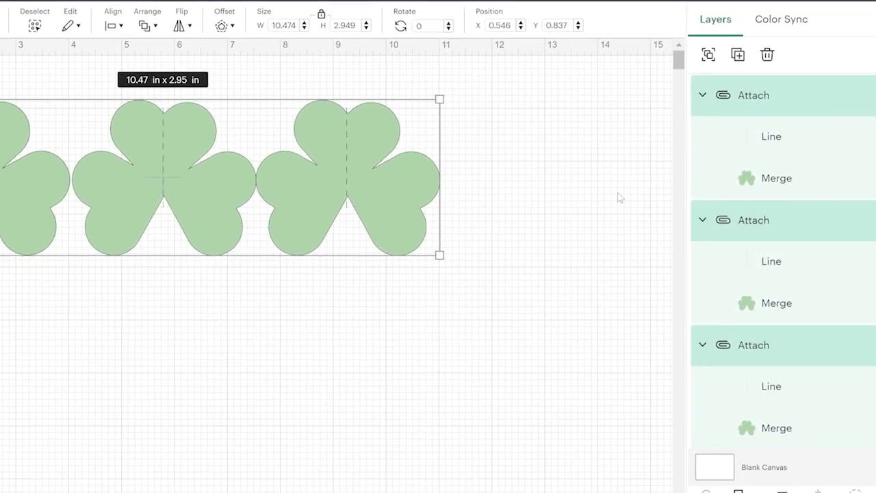
left_click(709, 56)
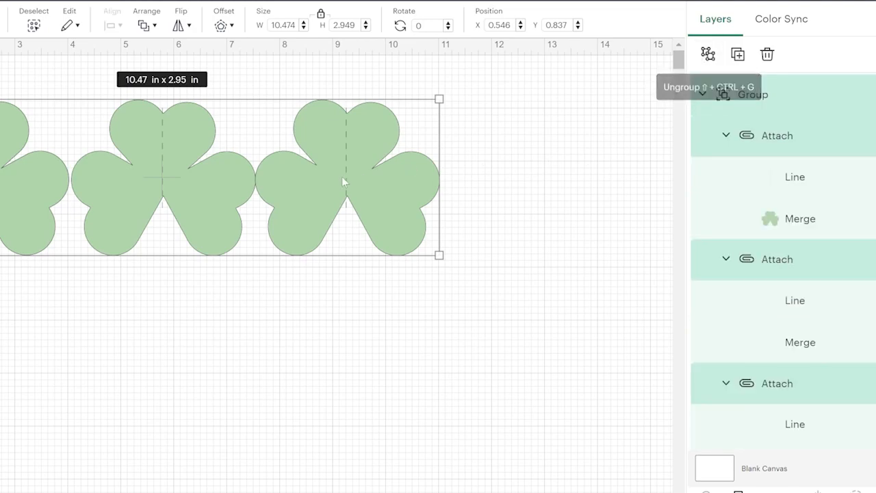
left_click_drag(441, 257, 478, 242)
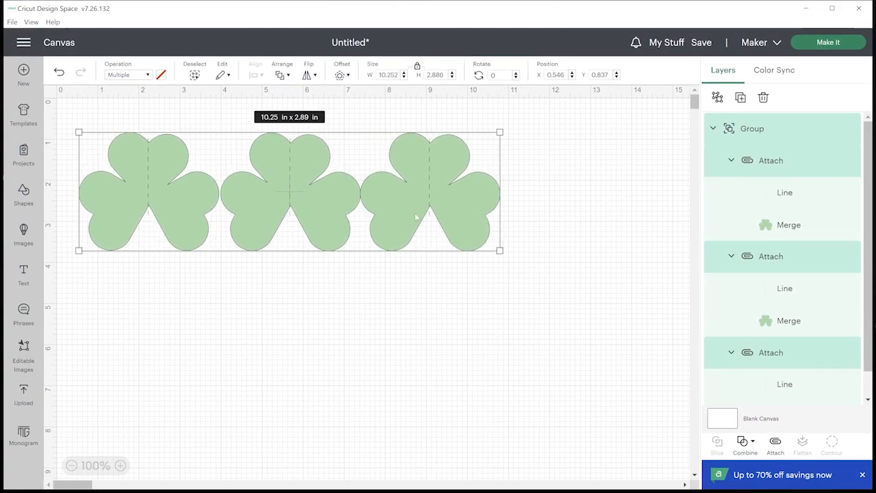
left_click_drag(416, 217, 445, 194)
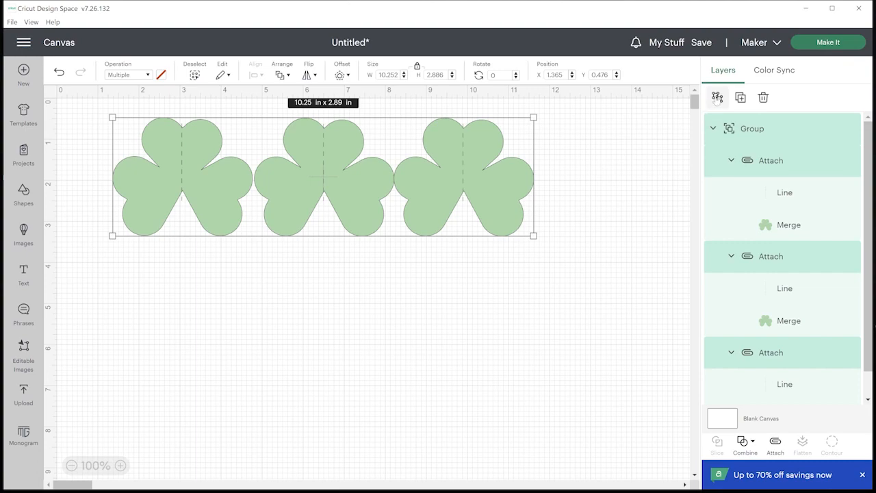
Step: Ungroup the clovers and move the third one away from the other two, to about X 11.17, Y 0.72
left_click(717, 98)
left_click(492, 274)
left_click_drag(480, 196, 602, 205)
Step: Group the two adjacent clovers and move the pair to about X 1.88, Y 1.27
left_click_drag(414, 257, 113, 146)
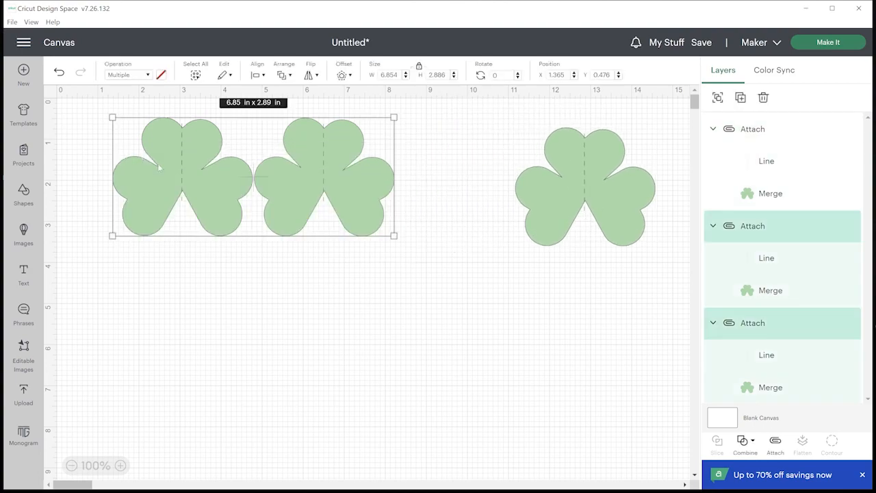
left_click(718, 97)
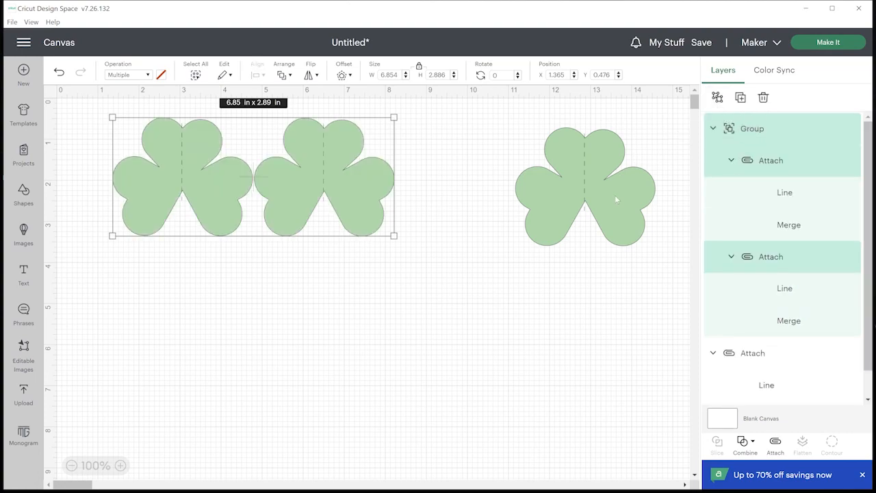
left_click_drag(320, 230, 341, 262)
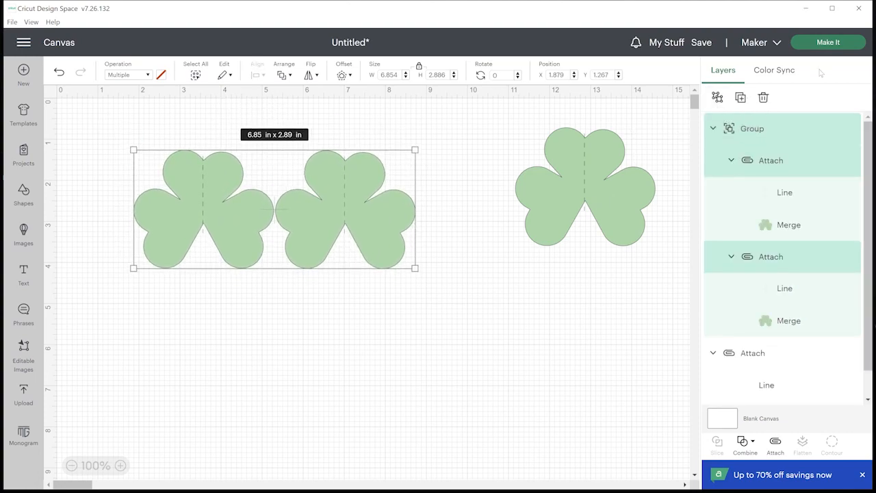
Step: Duplicate the two-clover group and place the copy below the original at about X 3.78, Y 5.13
left_click(740, 97)
left_click_drag(351, 227, 446, 376)
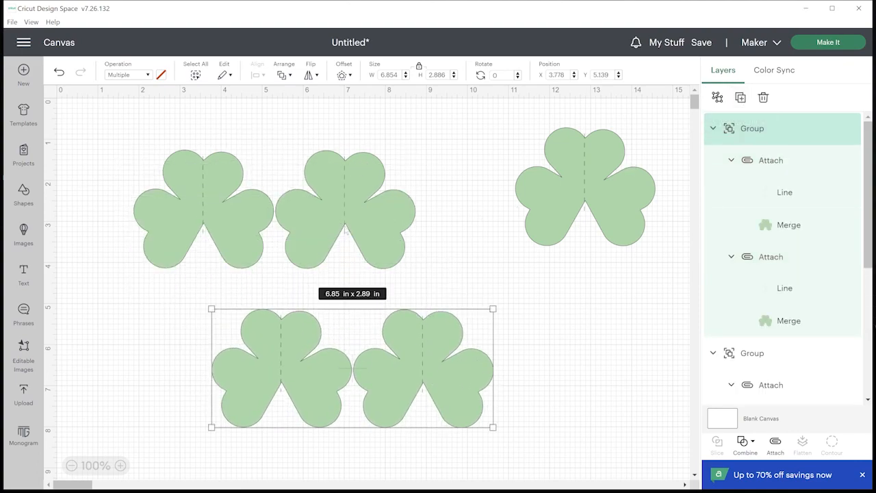
left_click_drag(436, 338, 436, 337)
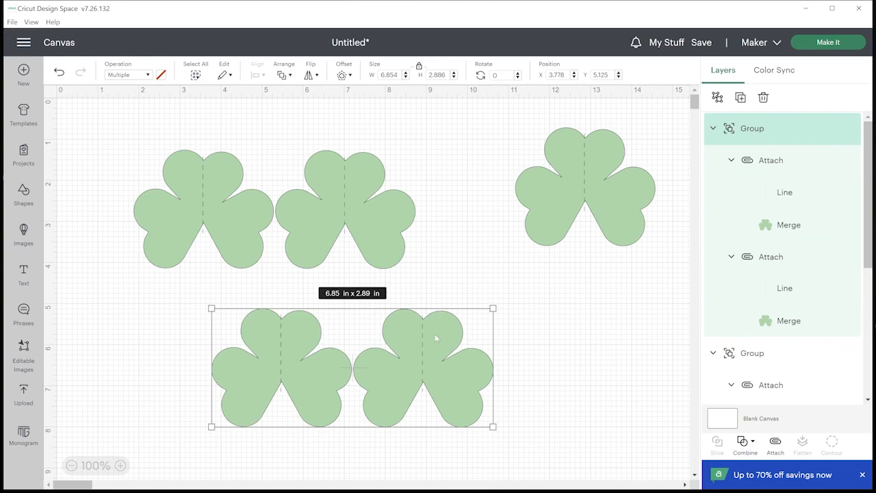
Step: Delete both two-clover groups and the remaining single clover to clear the canvas
key("Delete")
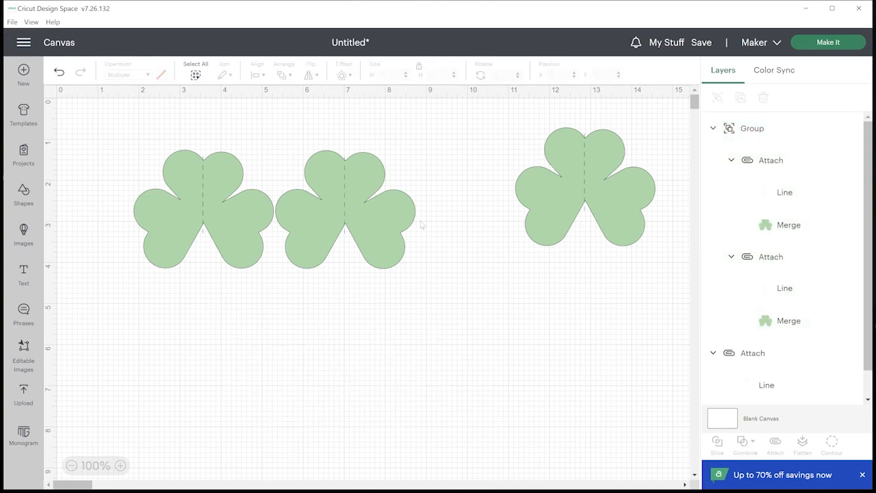
left_click(384, 222)
key("Delete")
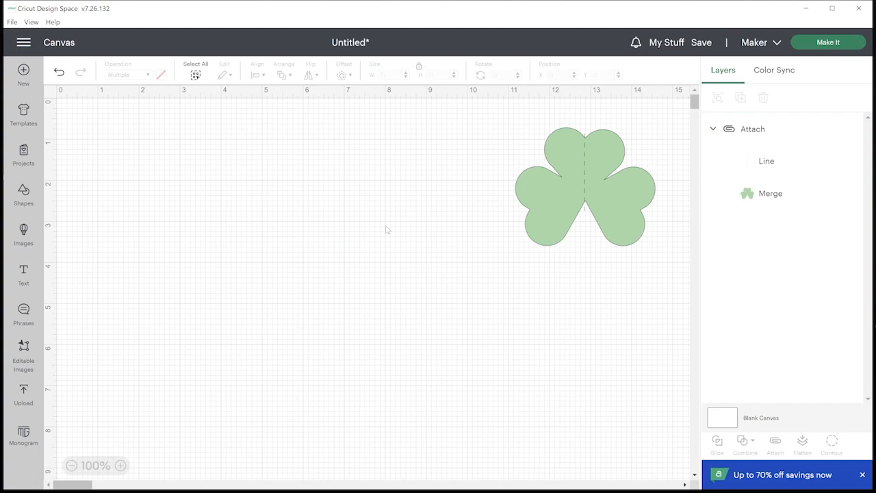
left_click(630, 187)
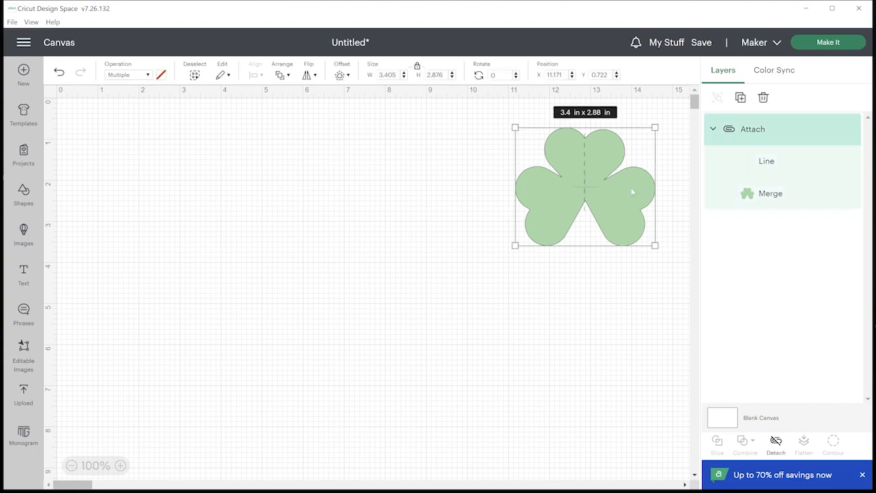
key("Delete")
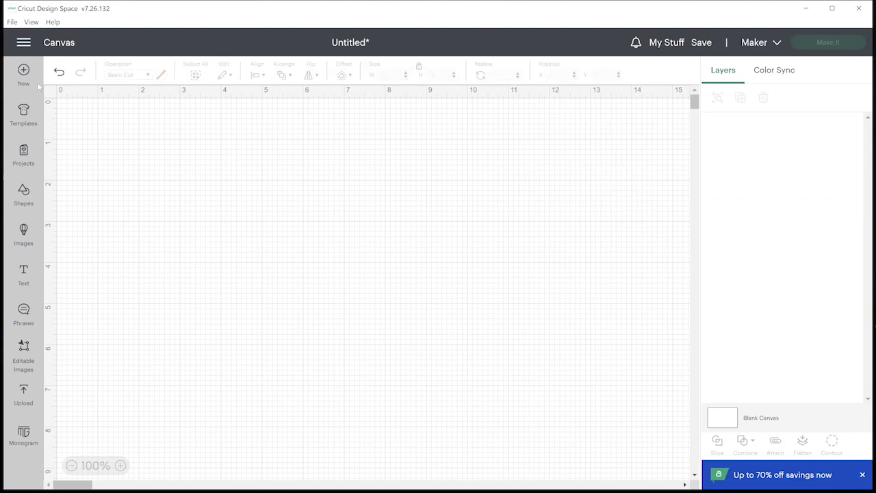
left_click(28, 195)
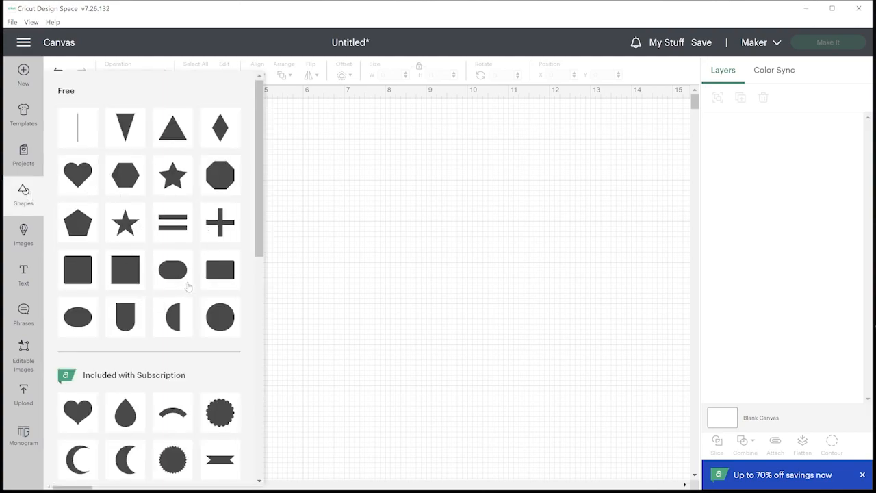
left_click(484, 328)
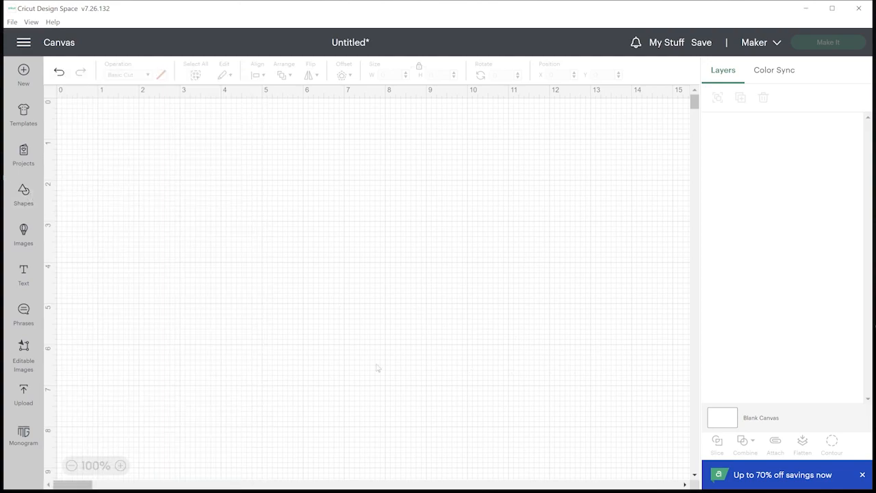
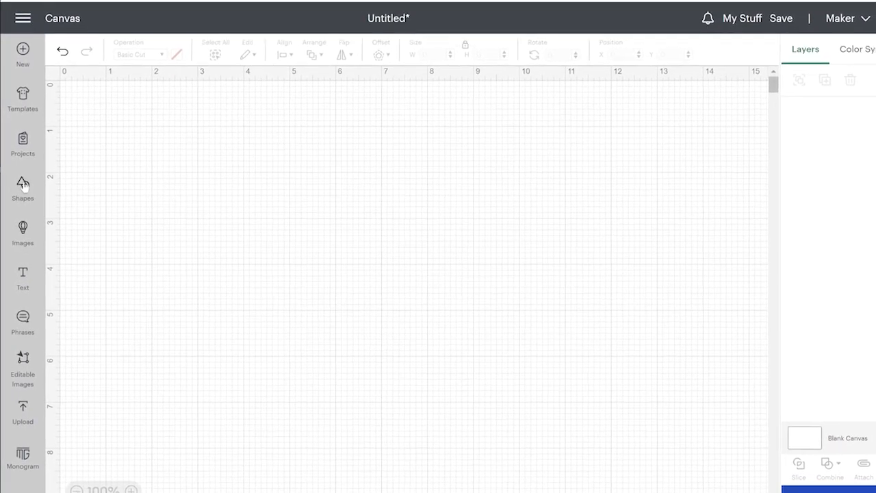
Step: Search the Cricut image library for "books"
left_click(22, 233)
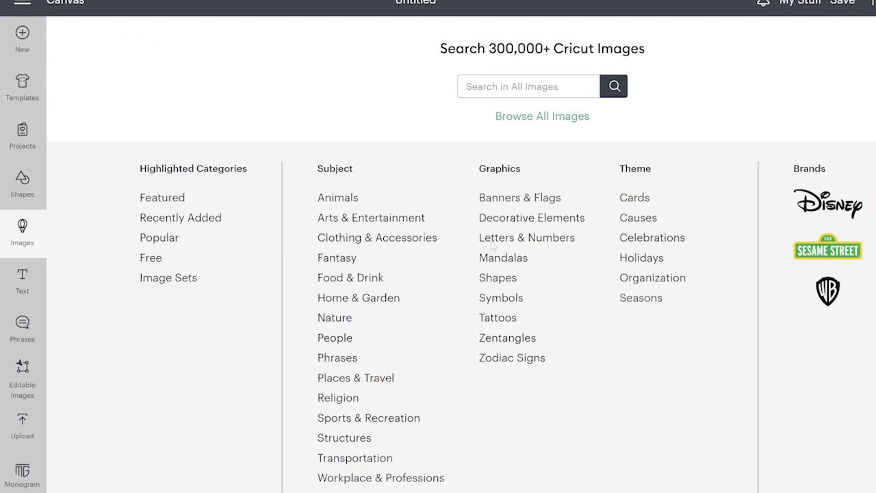
left_click(519, 85)
type("books")
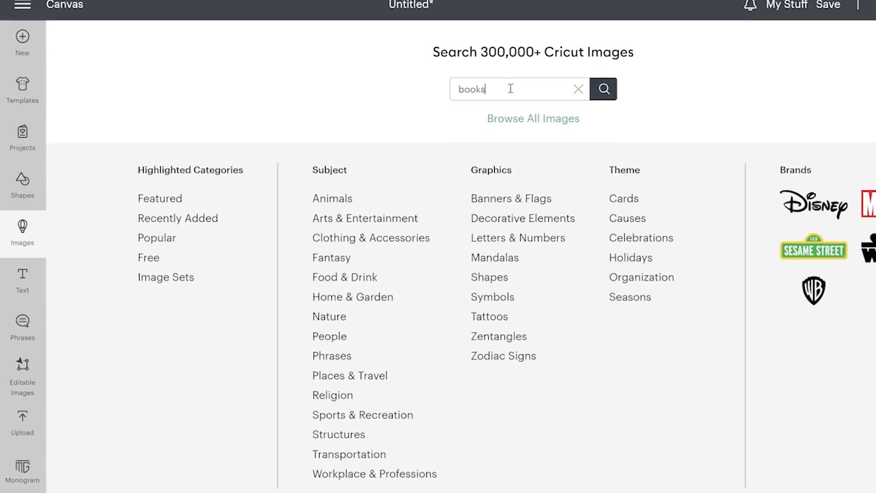
key("Return")
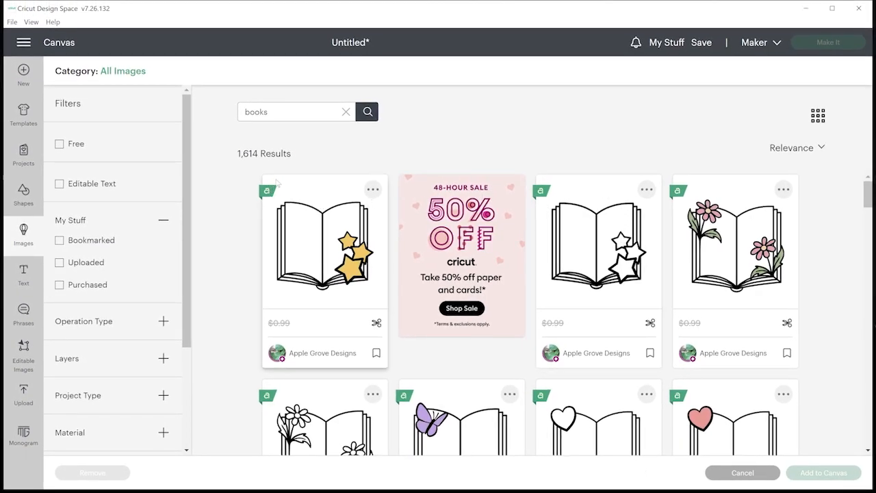
Step: Examine the book image results, including their designs, prices, and operation types
scroll(347, 260, "down", 4)
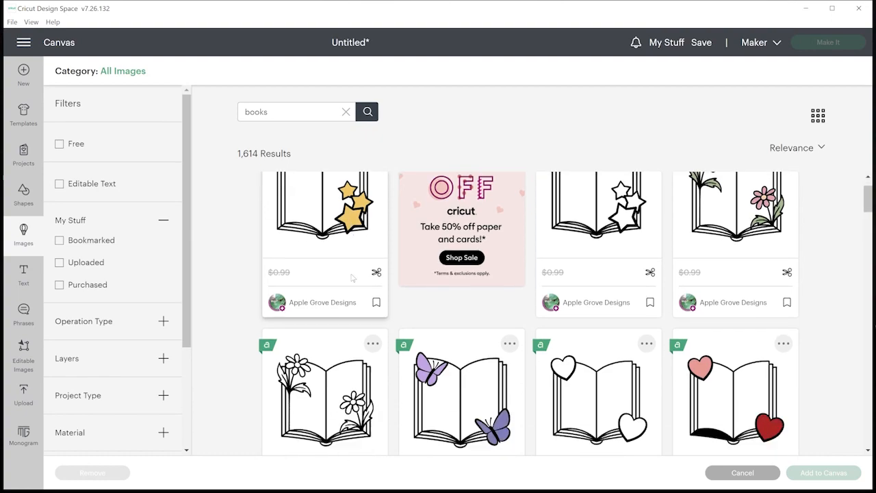
scroll(359, 281, "down", 3)
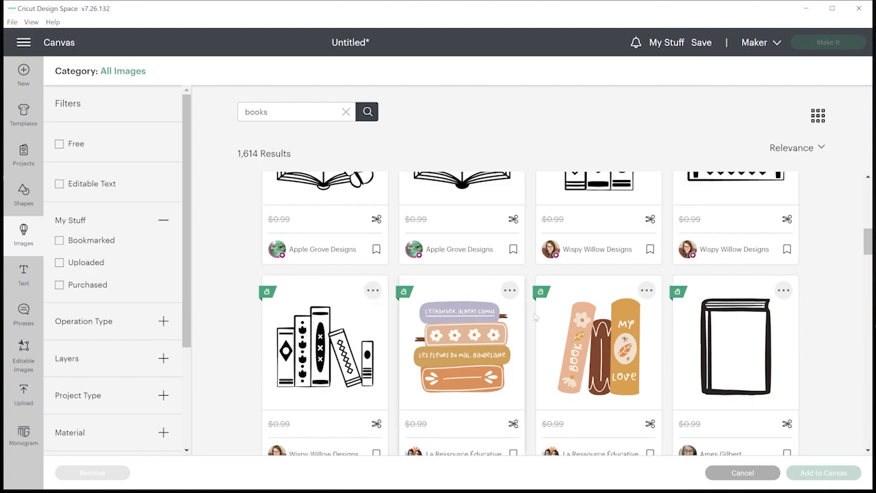
scroll(621, 295, "up", 3)
scroll(621, 295, "up", 2)
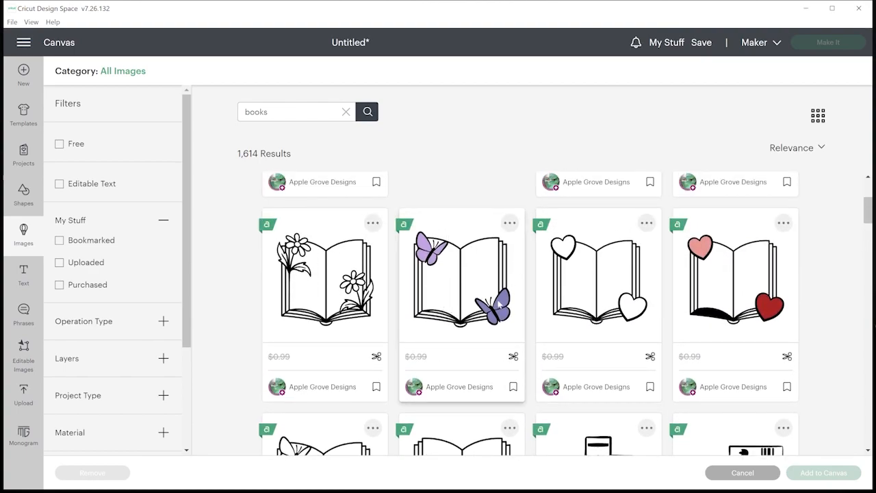
scroll(479, 305, "down", 4)
scroll(503, 304, "down", 8)
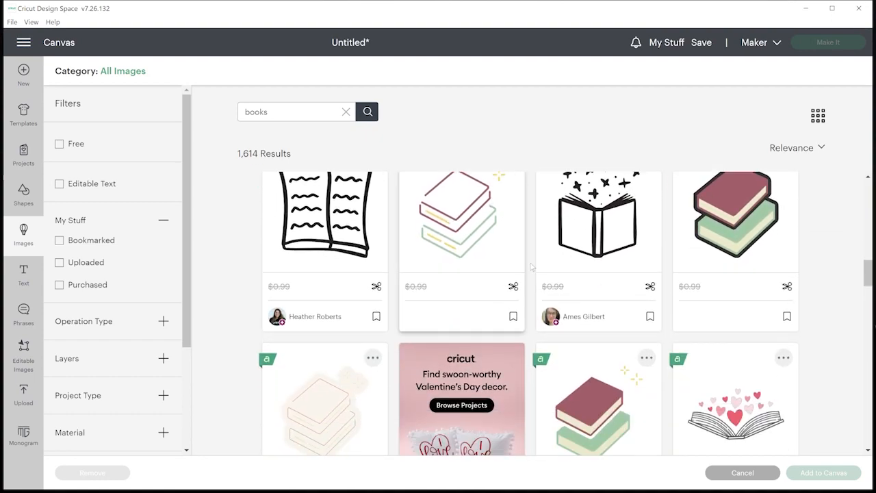
scroll(593, 318, "down", 4)
scroll(595, 322, "down", 4)
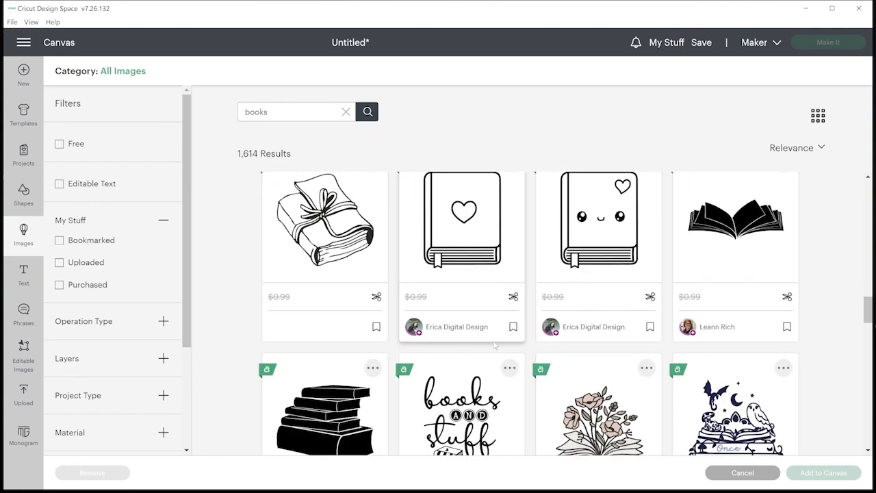
scroll(386, 360, "down", 1)
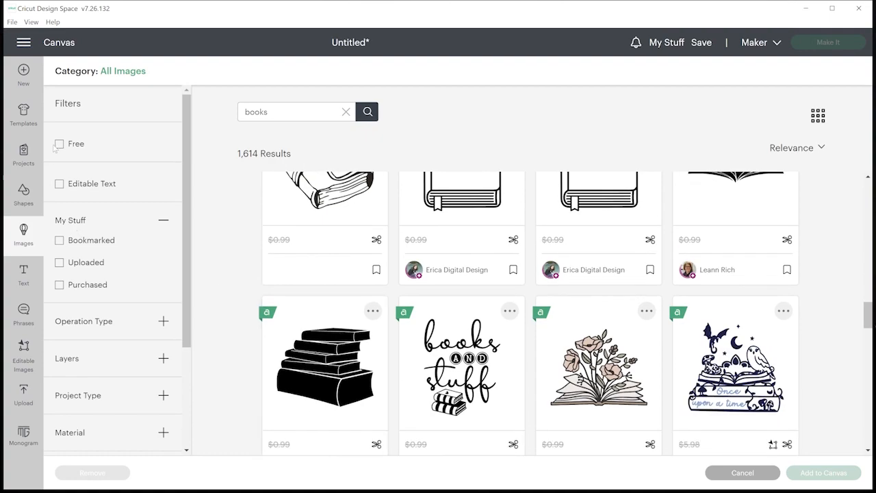
Step: Review the available image filters, restrict the book results to the Cut Only operation type, and look through them
scroll(78, 301, "down", 3)
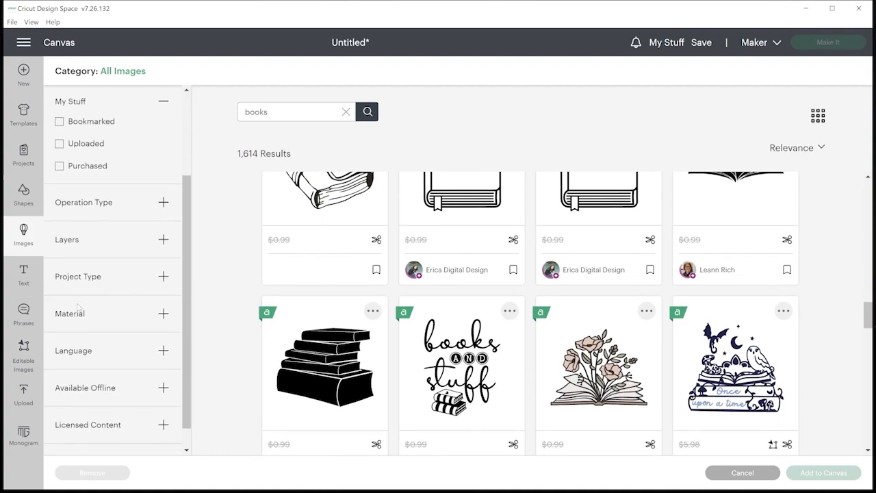
scroll(79, 307, "up", 3)
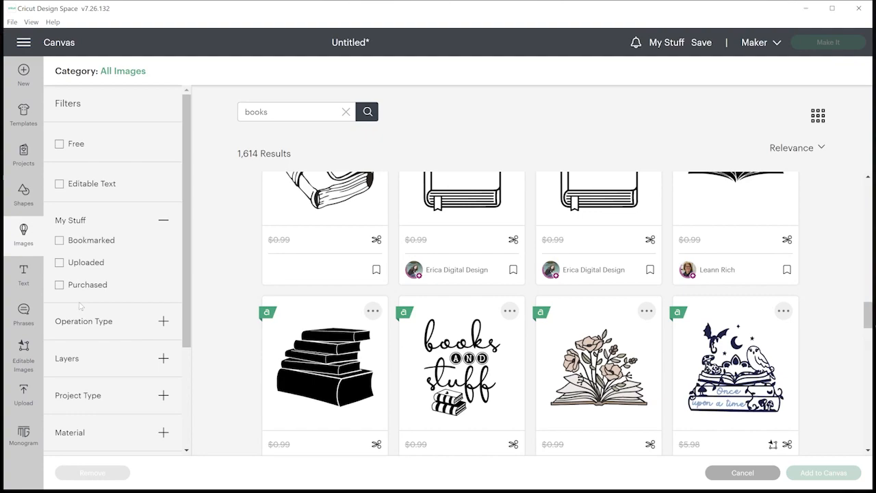
left_click(164, 322)
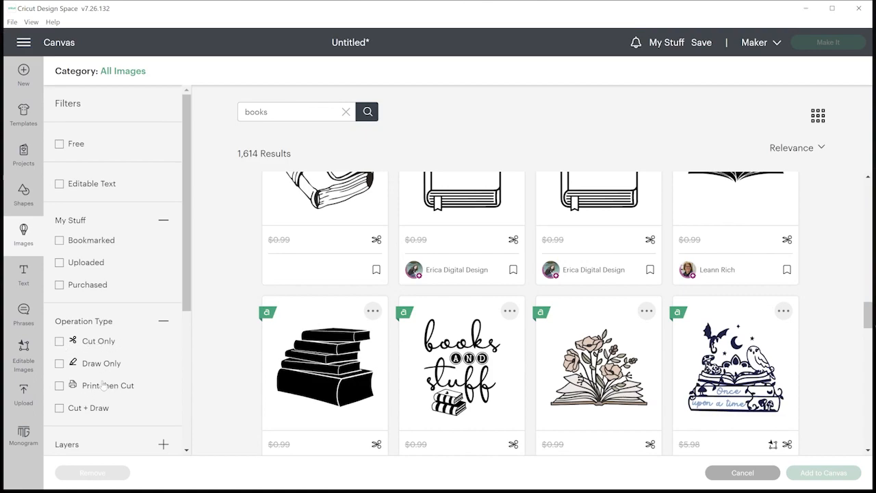
left_click(60, 341)
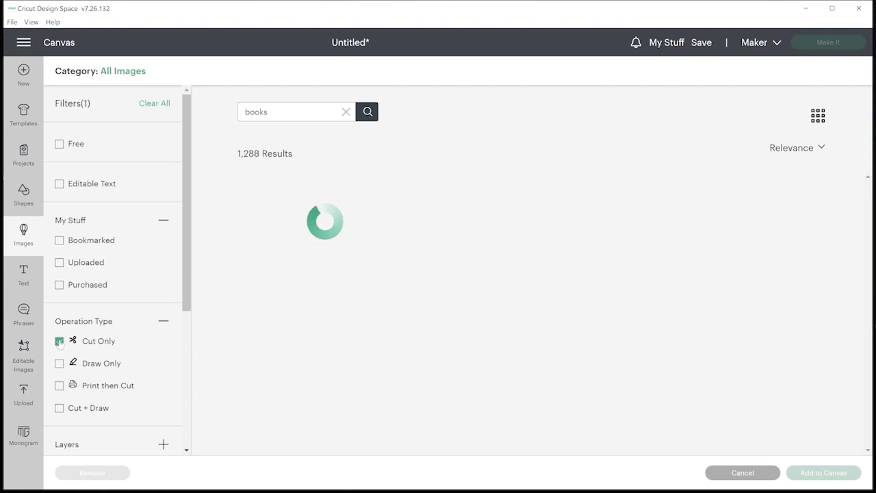
scroll(462, 312, "down", 3)
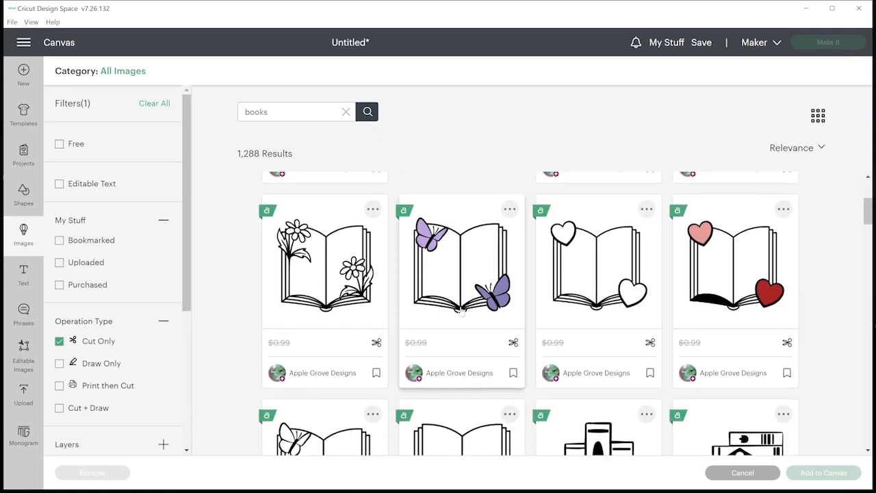
scroll(462, 311, "down", 5)
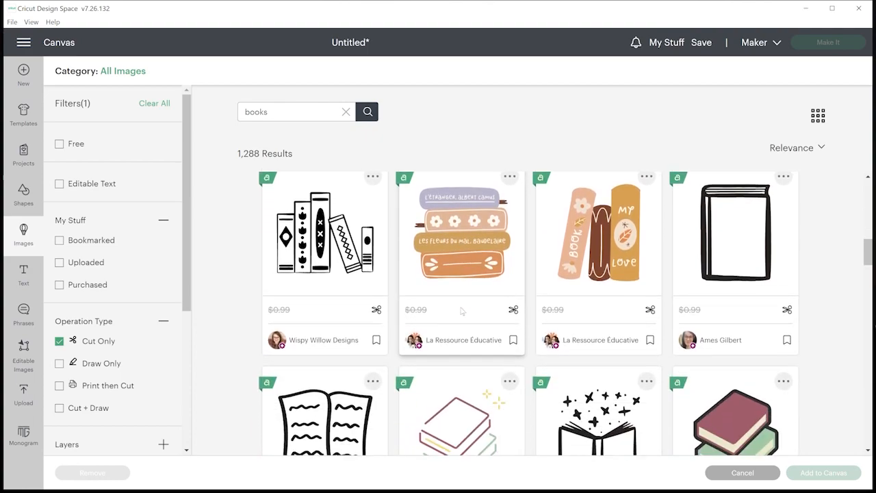
scroll(461, 311, "down", 1)
scroll(462, 311, "down", 1)
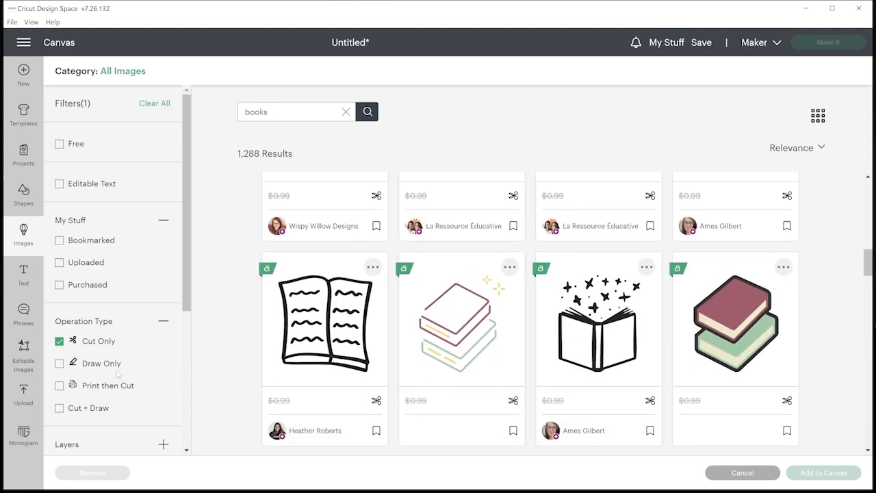
Step: Replace the Cut Only filter with Print then Cut and look through the matching images
left_click(59, 341)
left_click(60, 385)
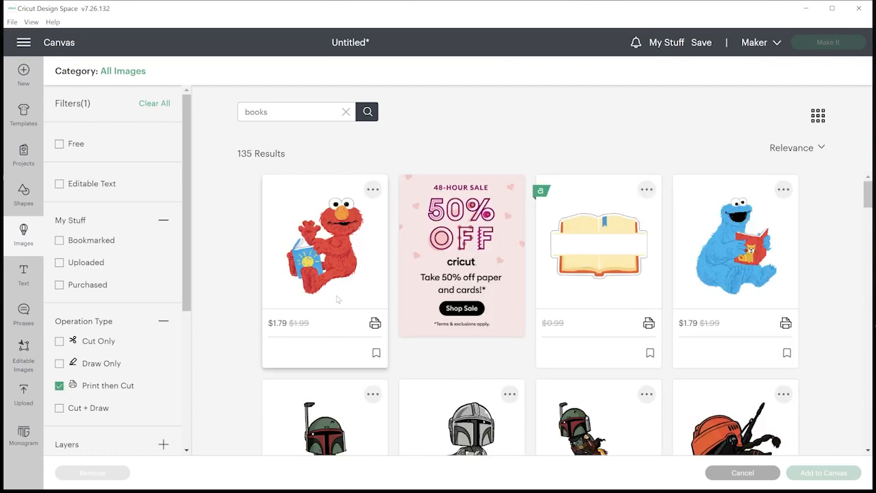
scroll(359, 314, "down", 5)
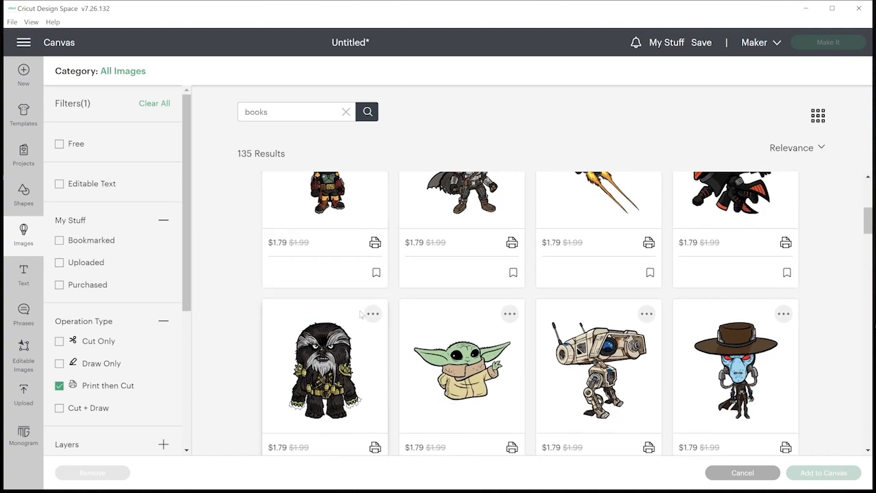
Step: Browse further through the Print then Cut results for books, examining the available designs and their prices
scroll(361, 314, "up", 5)
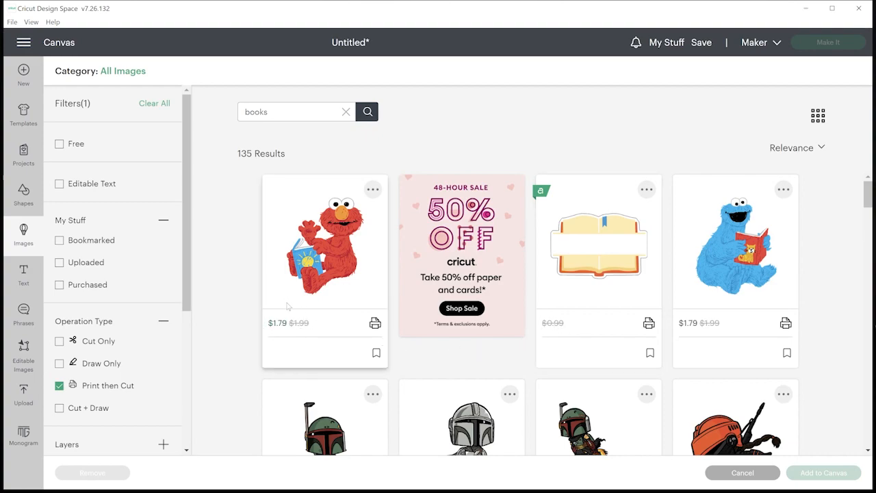
scroll(285, 309, "down", 3)
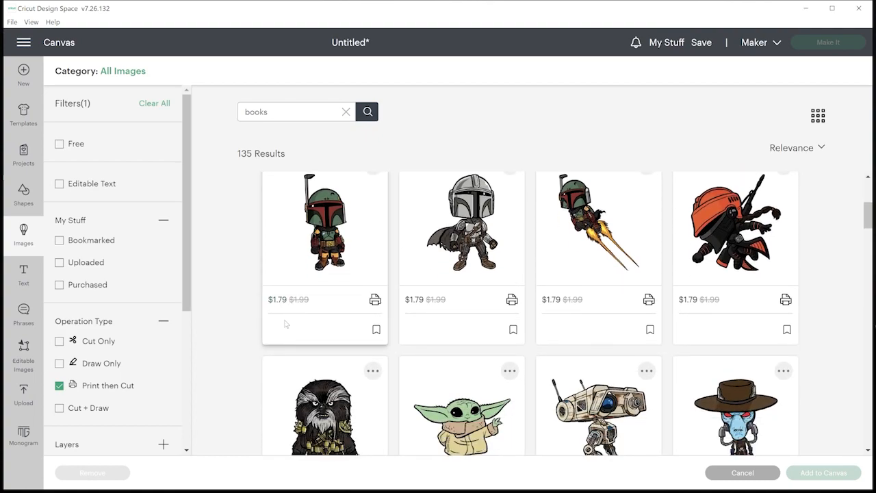
scroll(285, 325, "down", 6)
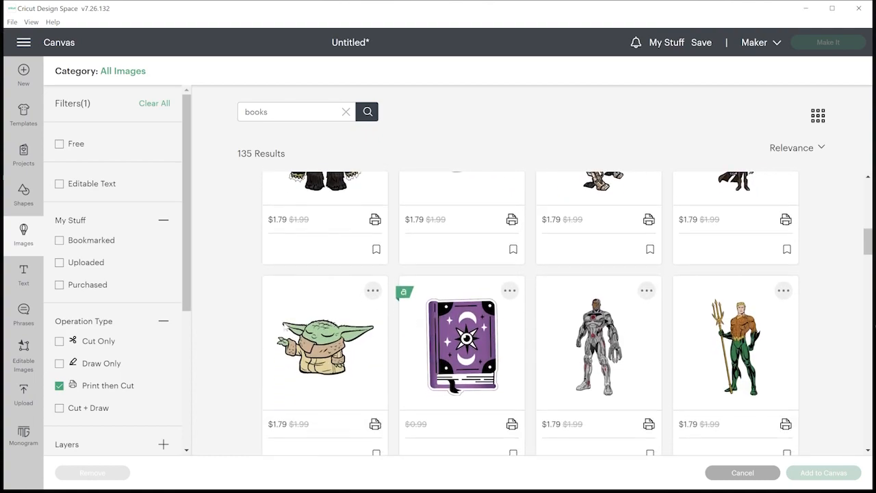
scroll(286, 327, "down", 3)
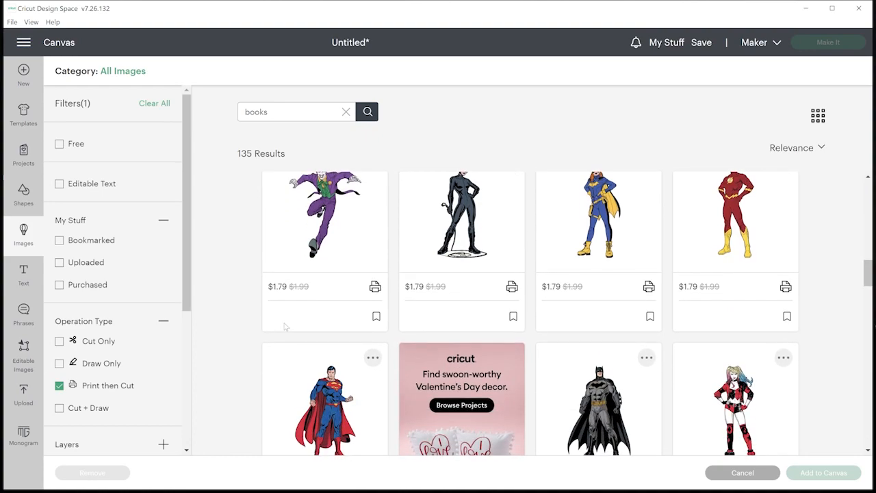
scroll(286, 327, "down", 6)
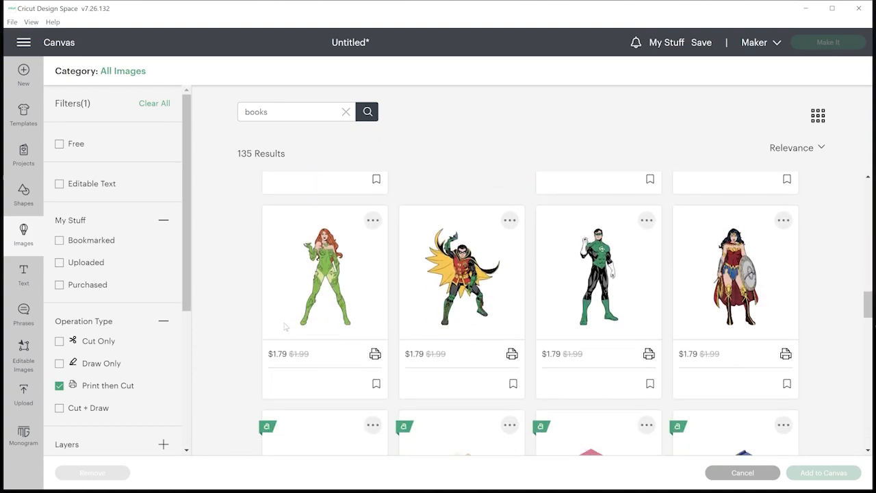
scroll(285, 326, "down", 3)
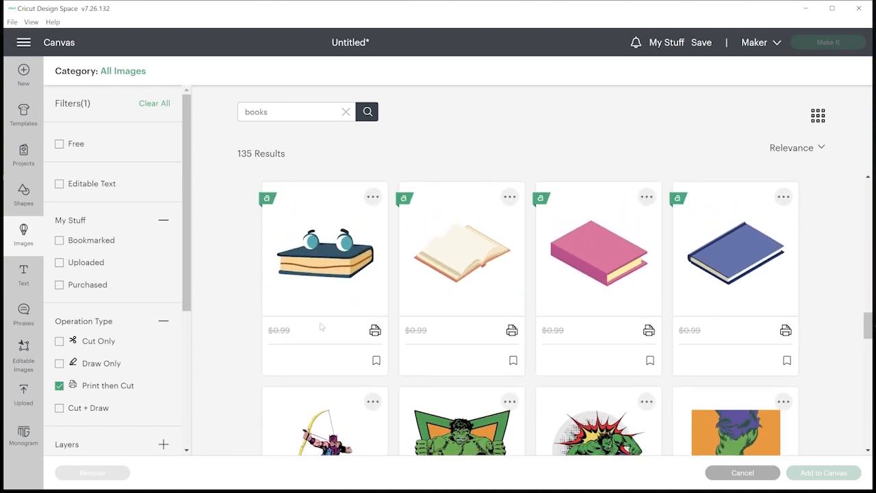
scroll(464, 322, "down", 3)
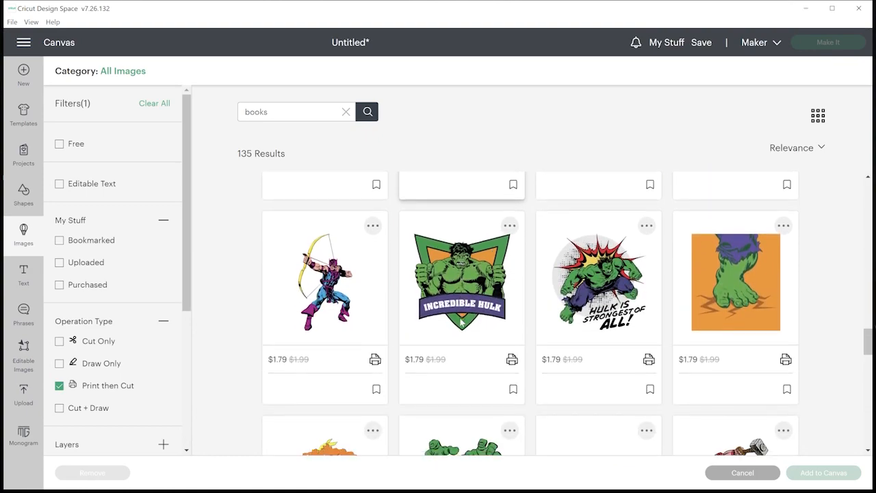
scroll(358, 346, "down", 3)
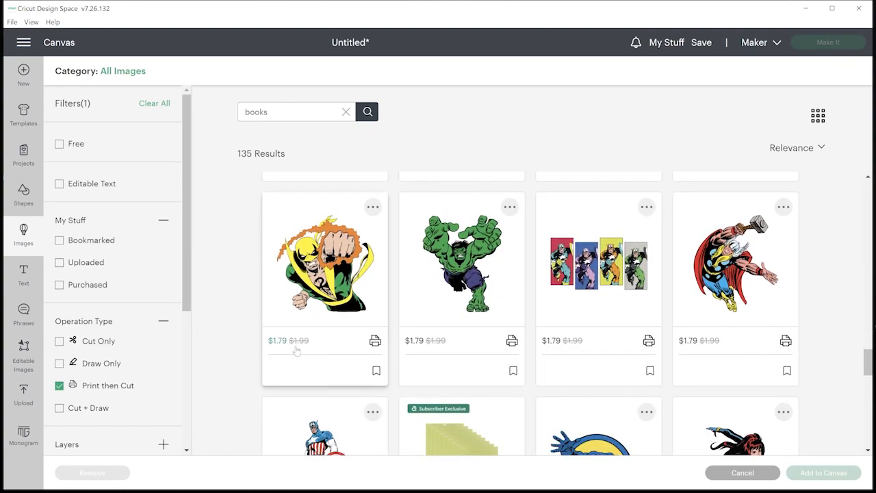
scroll(293, 352, "down", 3)
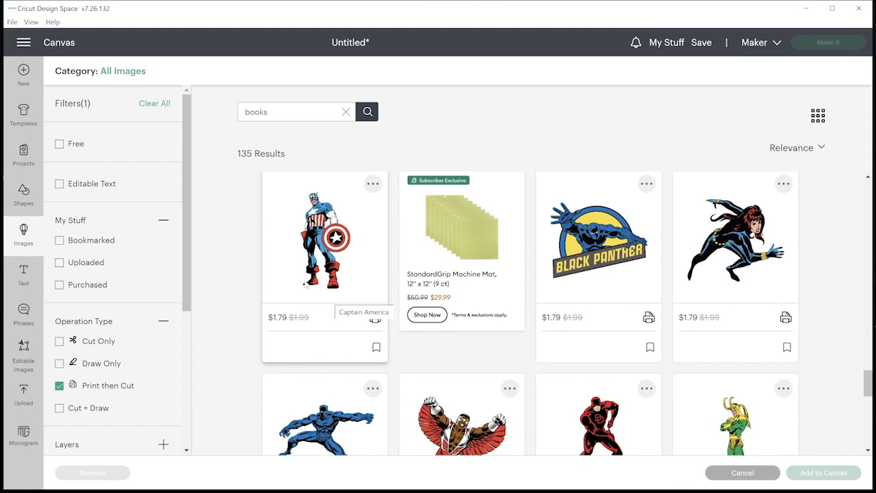
scroll(302, 330, "down", 3)
scroll(301, 330, "down", 7)
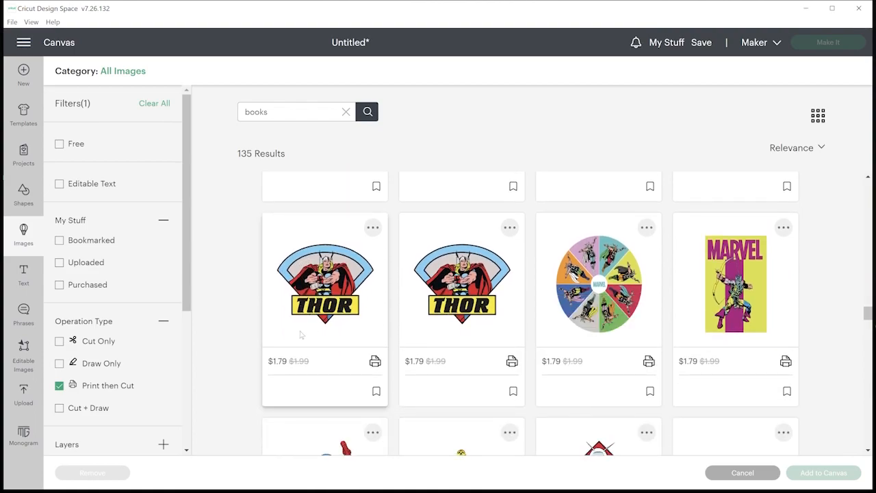
scroll(301, 334, "down", 1)
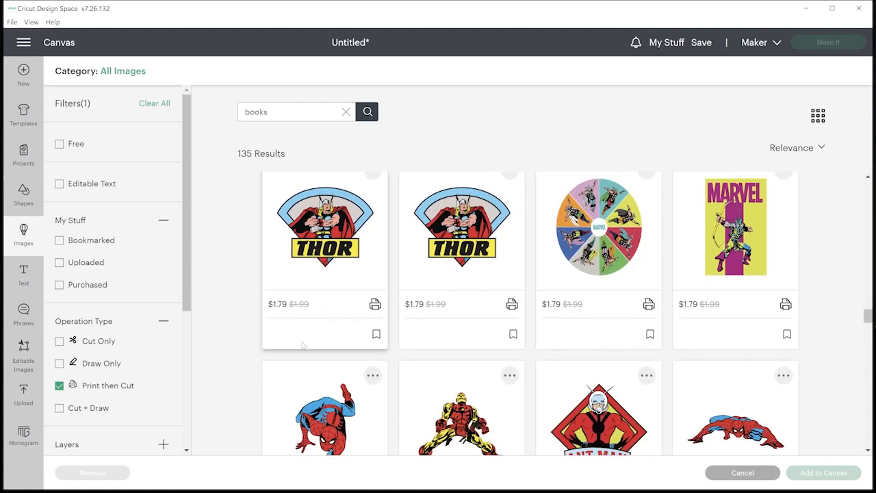
scroll(302, 345, "down", 3)
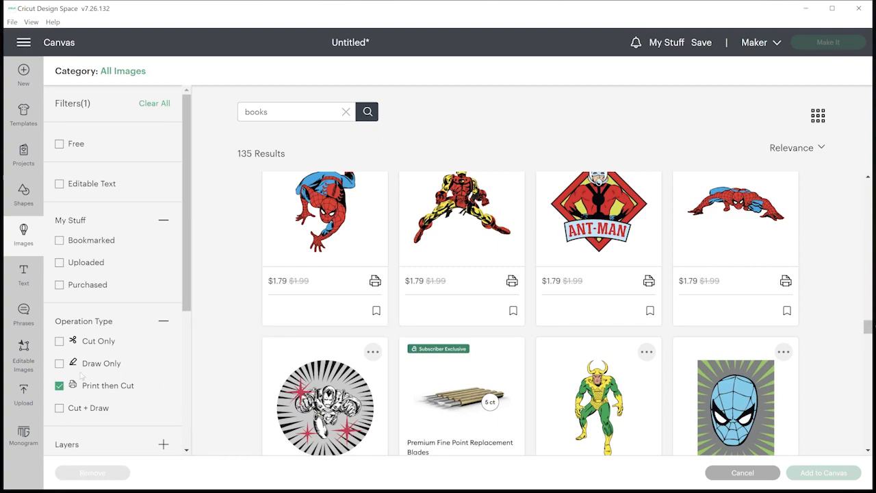
Step: Remove the Print then Cut filter and look through the unfiltered book images
left_click(60, 386)
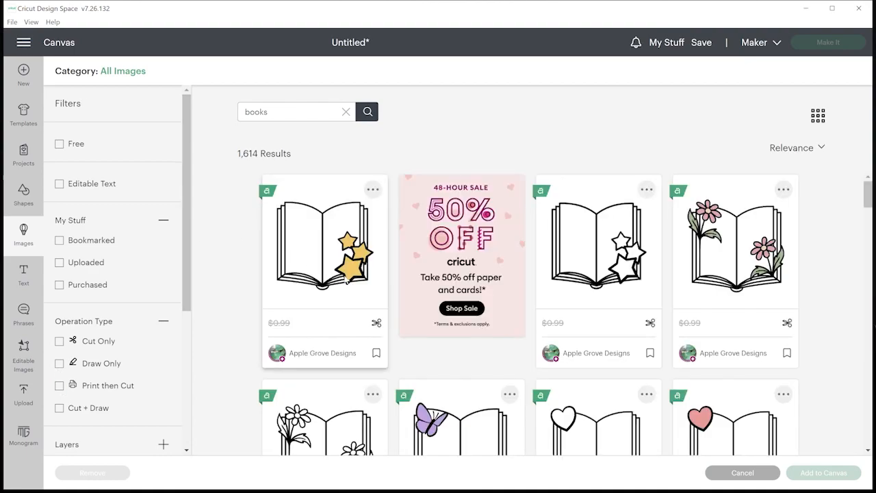
scroll(387, 353, "down", 2)
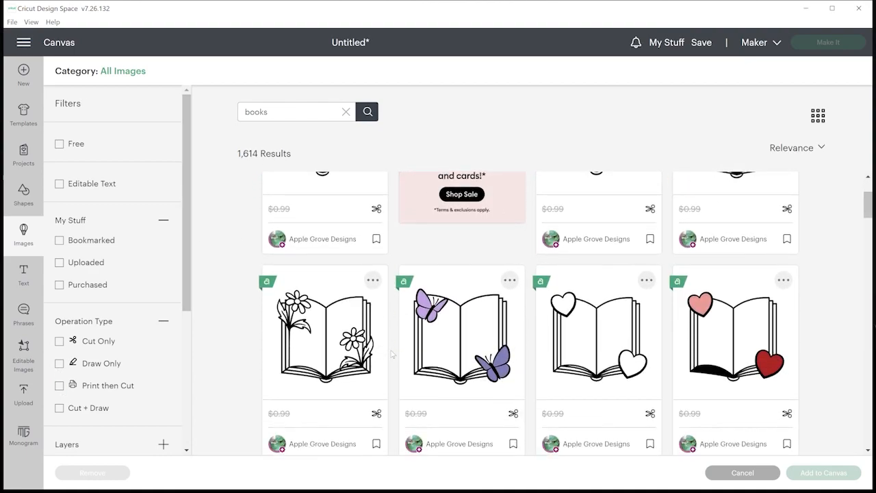
scroll(392, 353, "down", 1)
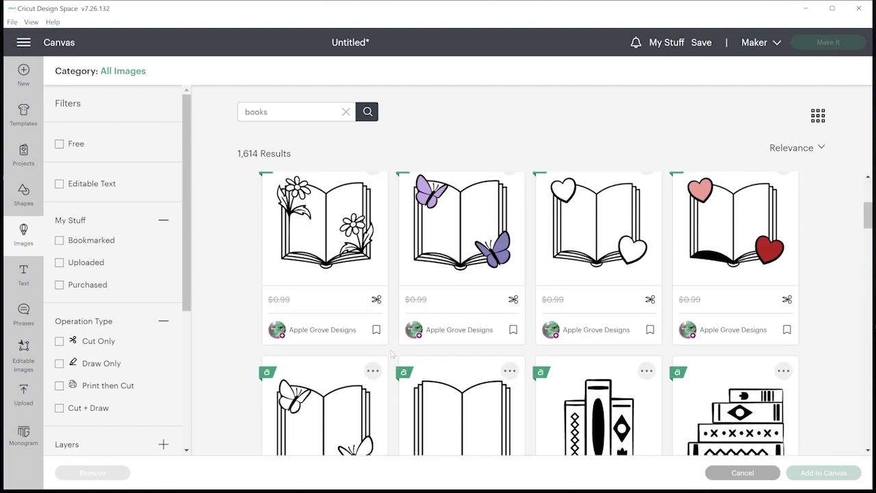
scroll(449, 223, "down", 1)
scroll(437, 265, "up", 2)
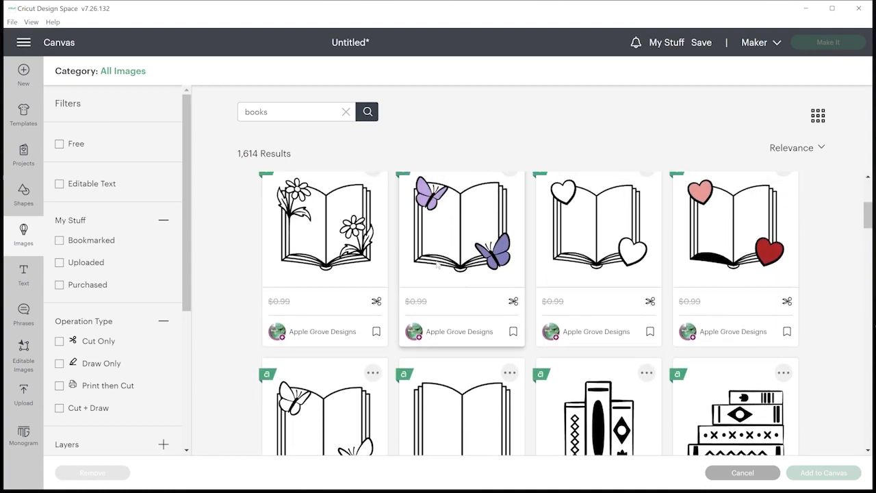
Step: Try selecting the open book image with purple butterflies and removing it from the selection, two times
left_click(433, 272)
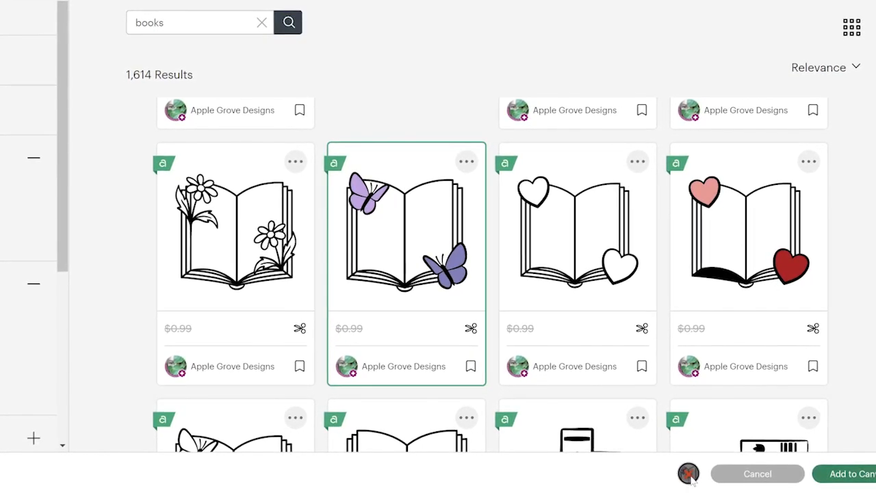
left_click(689, 474)
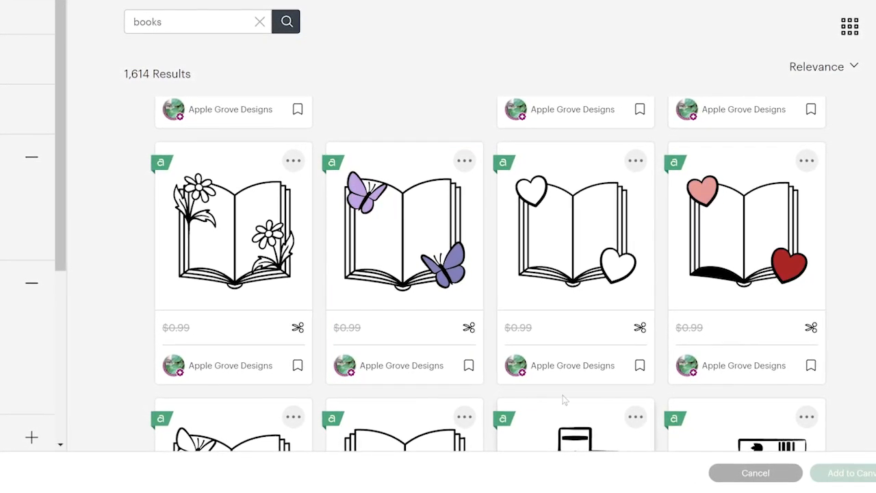
left_click(404, 269)
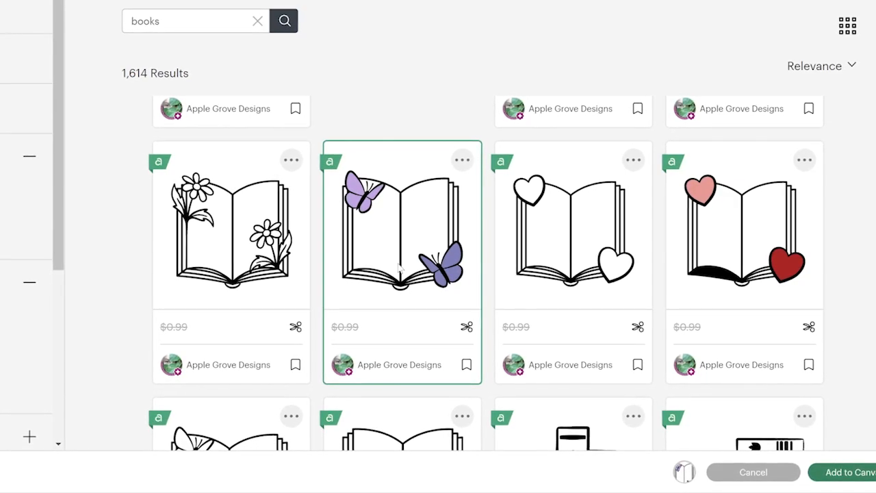
left_click(398, 258)
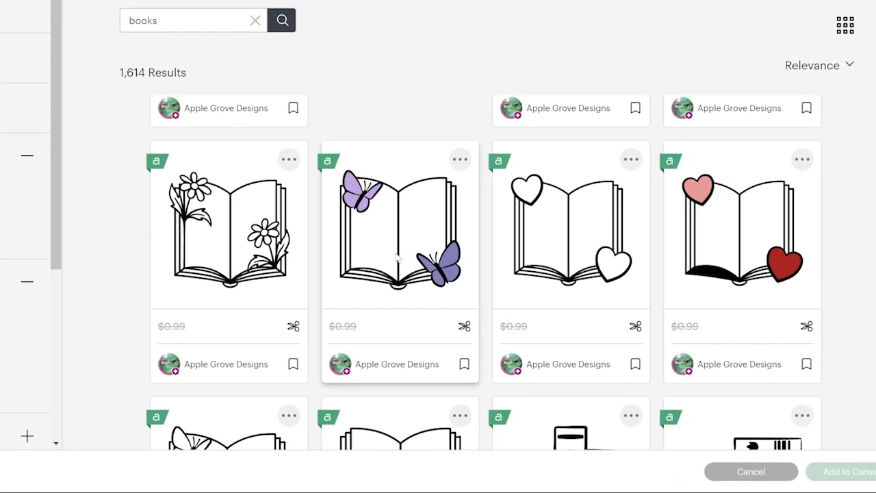
Step: Select the open book with purple butterflies and the three upright patterned books from the image results
scroll(515, 289, "down", 1)
scroll(505, 295, "down", 3)
scroll(505, 294, "up", 4)
left_click(393, 217)
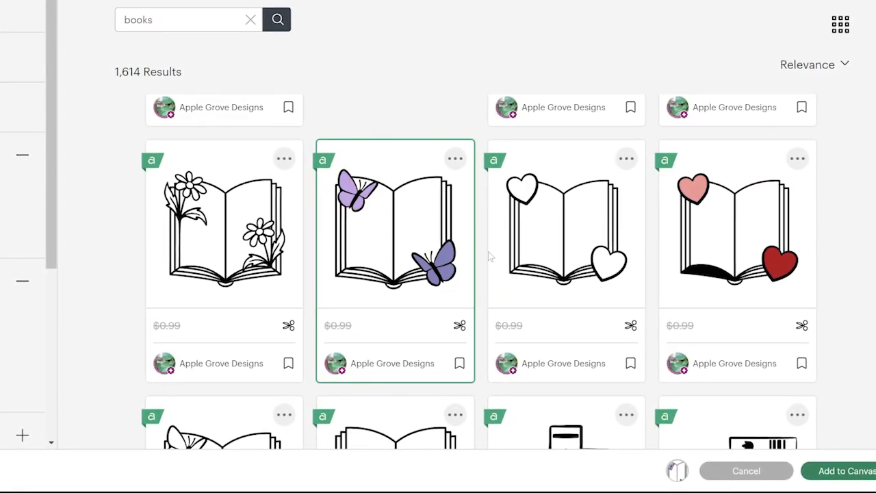
scroll(550, 294, "down", 5)
left_click(560, 191)
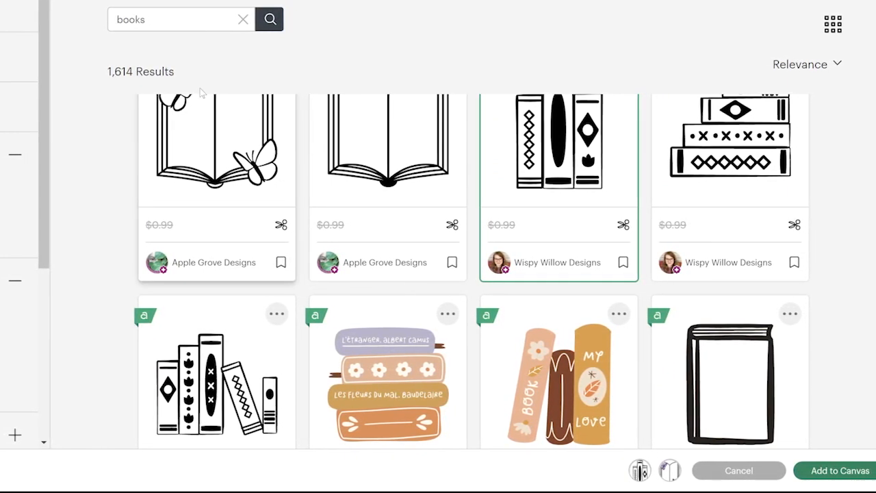
Step: Search the image library for "read"
left_click_drag(160, 19, 70, 21)
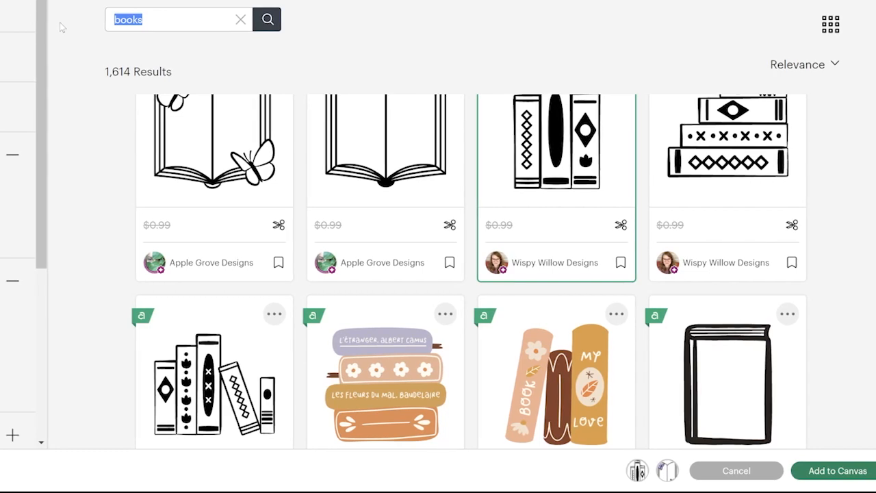
type("read")
key("Return")
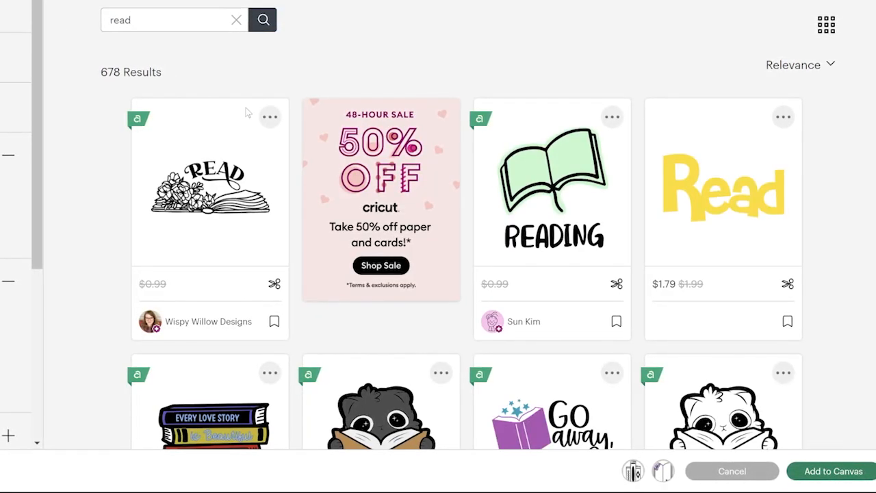
Step: Select the floral Read book, the dark reading cat, and the Reading Is My Jam design, and add all selected images to the canvas
left_click(264, 175)
scroll(320, 205, "down", 3)
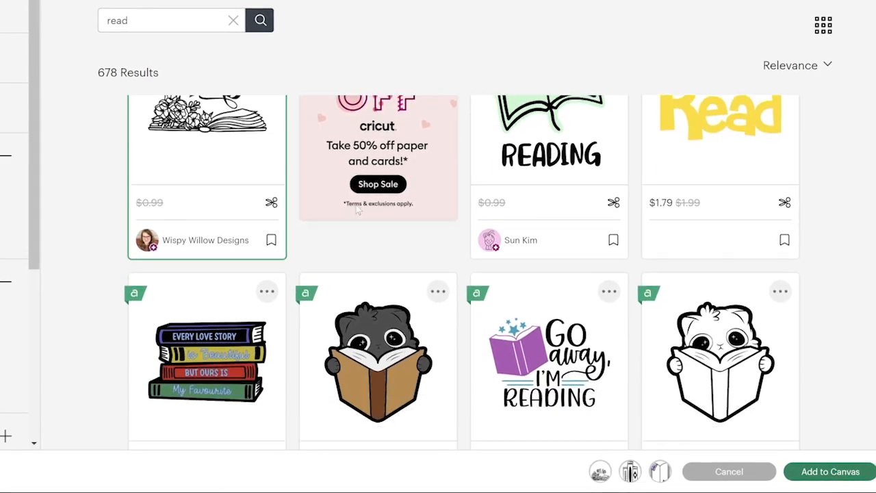
left_click(411, 192)
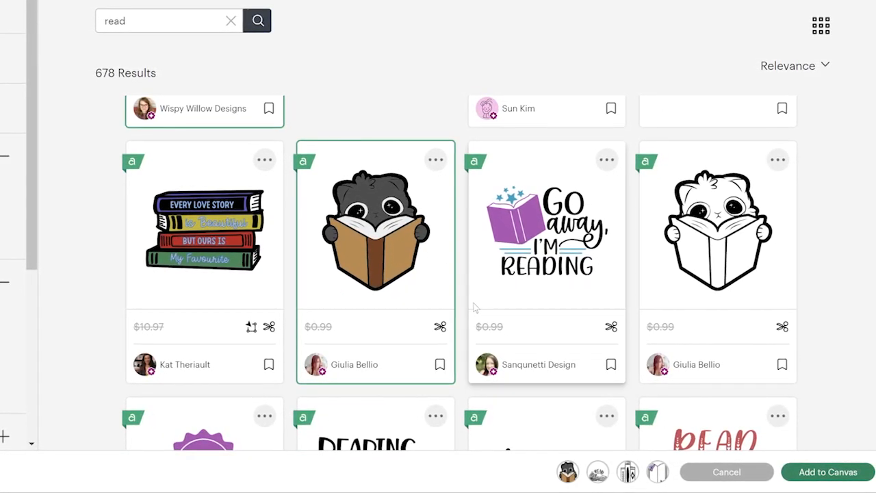
scroll(594, 389, "down", 5)
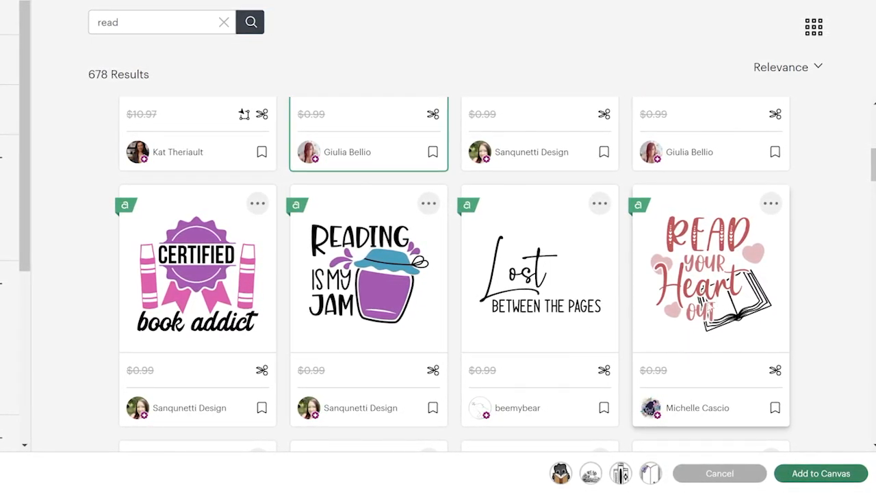
left_click(347, 277)
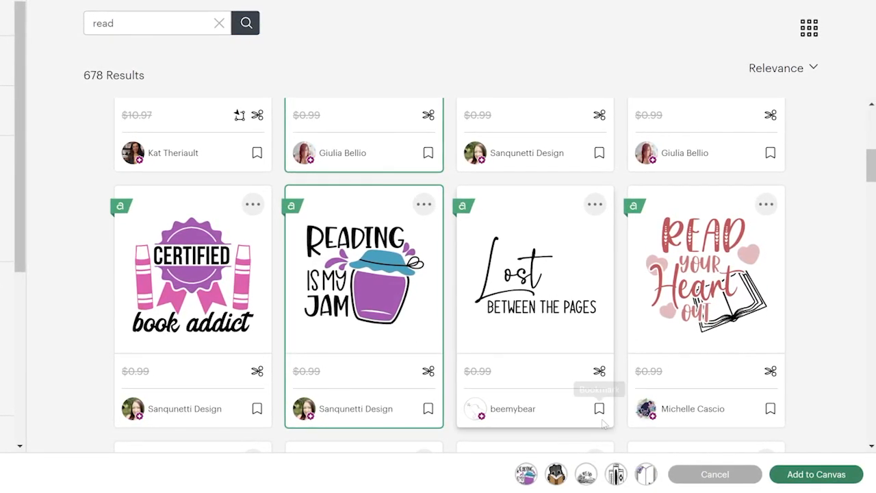
left_click(810, 479)
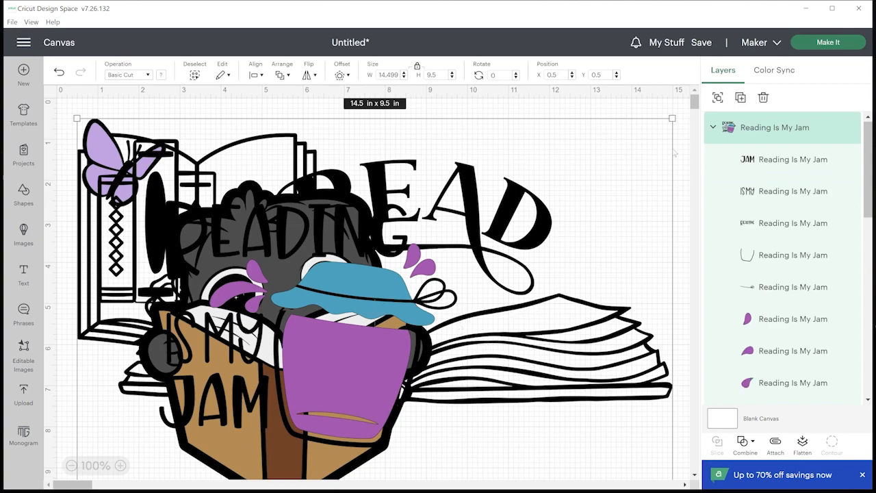
Step: Shrink all the inserted images together to about 5.72 by 3.75 in near the canvas's upper-left corner, and deselect them
mouse_move(475, 233)
left_mouse_down()
mouse_move(544, 219)
mouse_move(453, 233)
mouse_move(465, 228)
left_mouse_up()
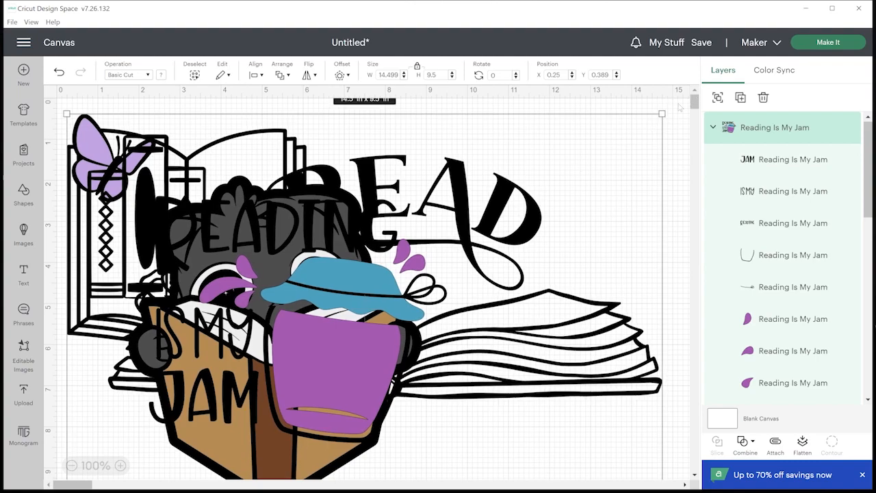
left_click_drag(661, 114, 302, 348)
left_click_drag(177, 392, 178, 158)
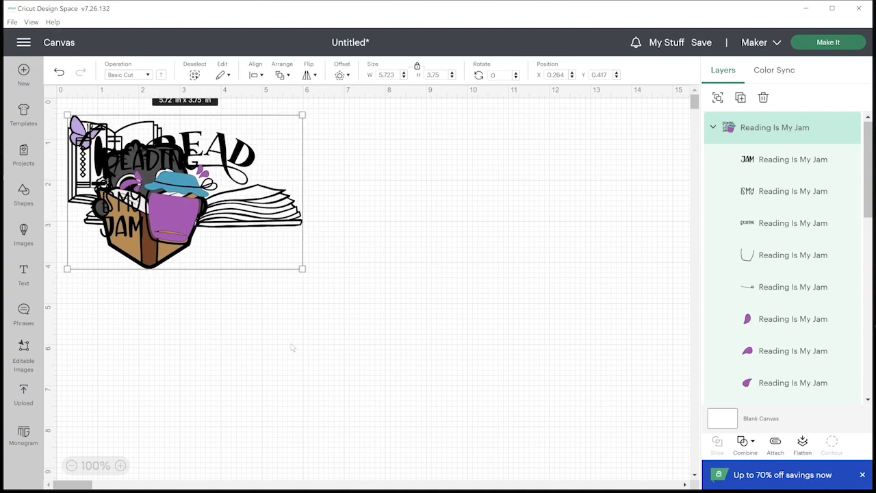
left_click(524, 241)
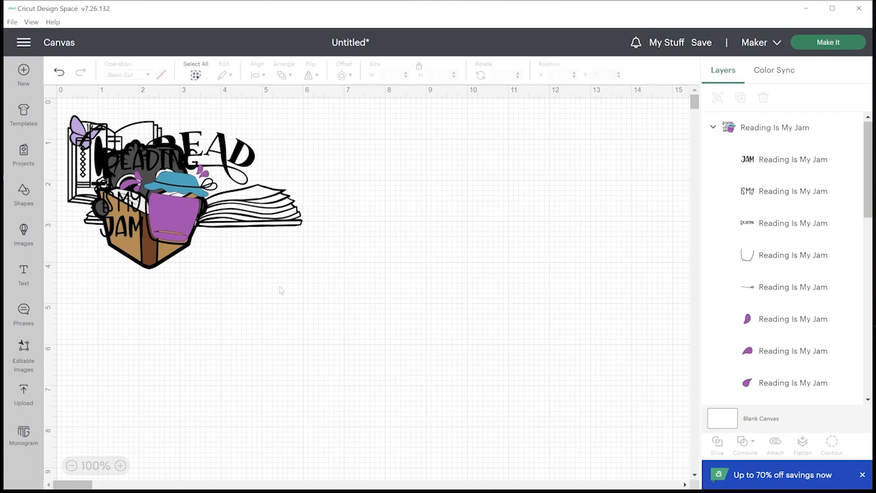
Step: Spread the five overlapping images apart on the canvas so that each design stands separately
left_click_drag(224, 234, 630, 220)
left_click_drag(132, 229, 509, 346)
left_click_drag(146, 189, 259, 336)
left_click_drag(137, 167, 352, 185)
left_click_drag(109, 169, 162, 175)
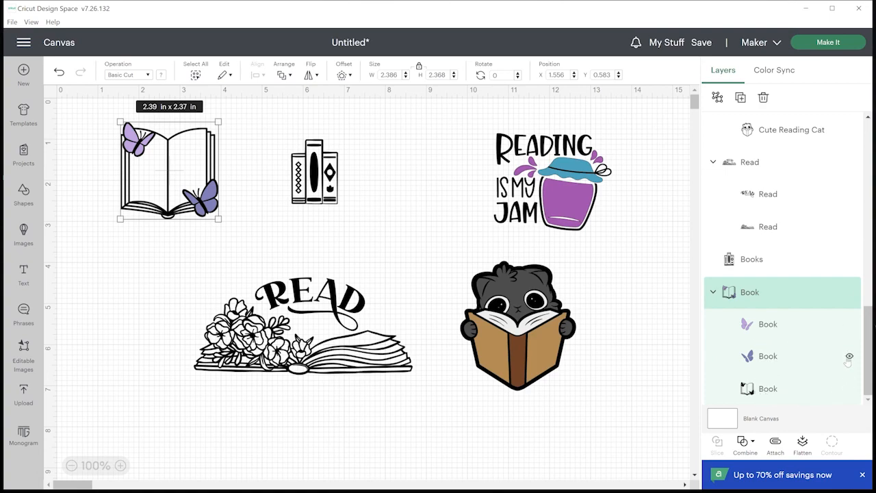
Step: Hide the two purple butterfly layers of the open book image and show both again
left_click(849, 356)
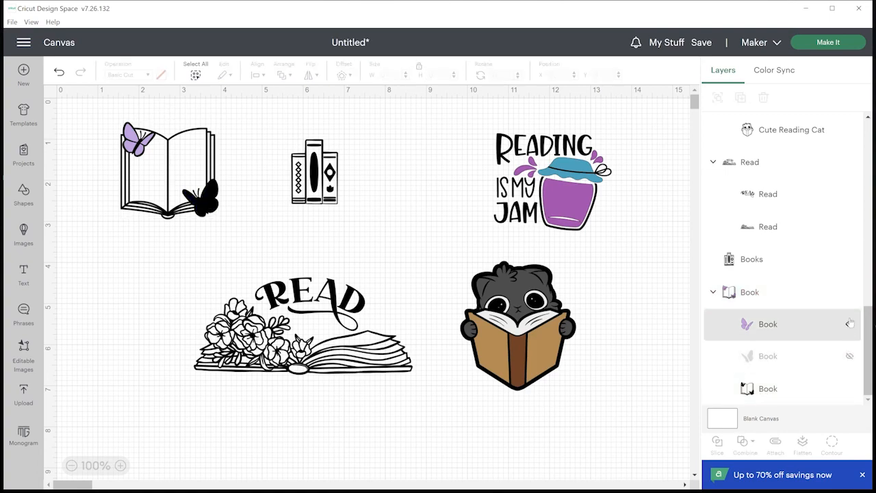
left_click(849, 325)
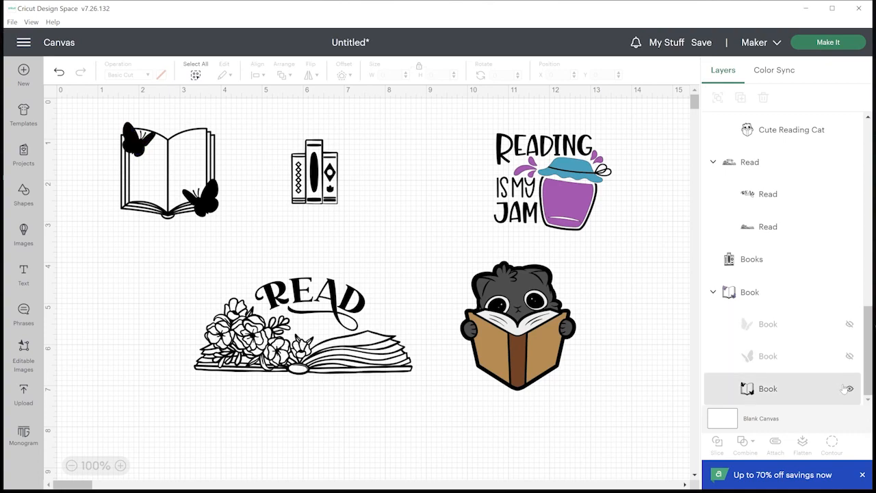
left_click(849, 355)
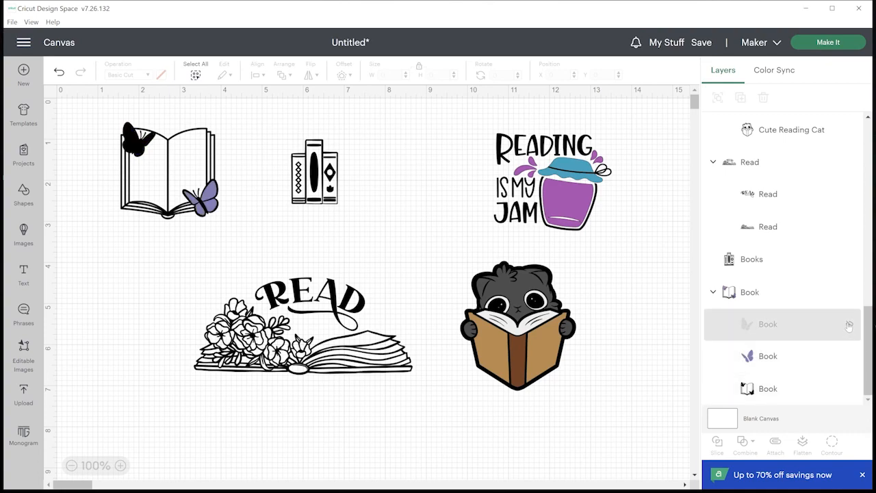
left_click(849, 325)
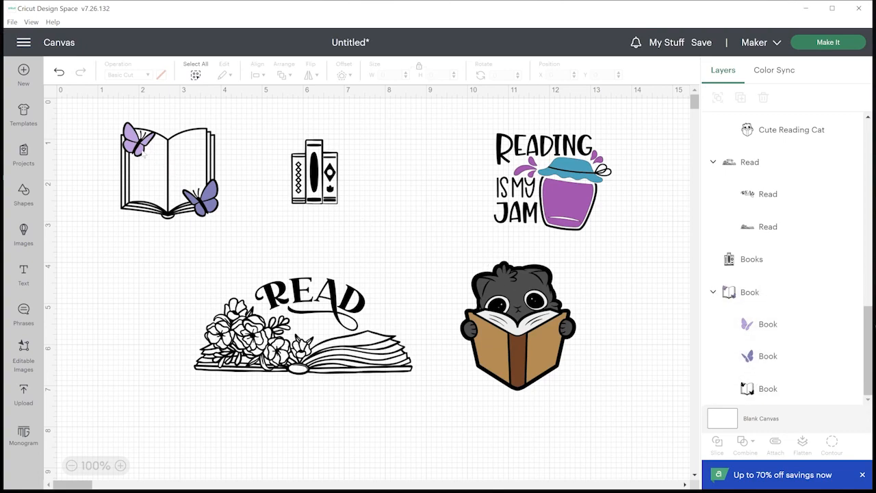
Step: Select the open book image with the purple butterflies on the canvas
left_click(196, 207)
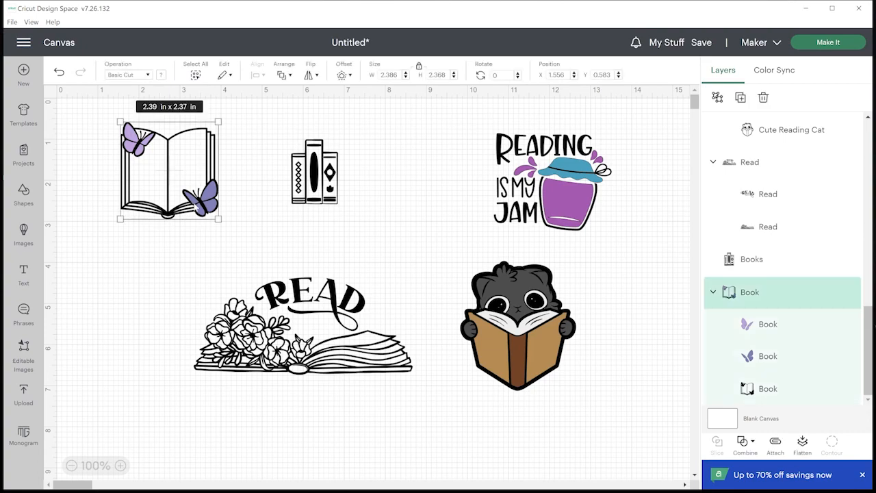
Step: Recolor the upper butterfly on the open-book image to a light periwinkle blue
left_click(753, 326)
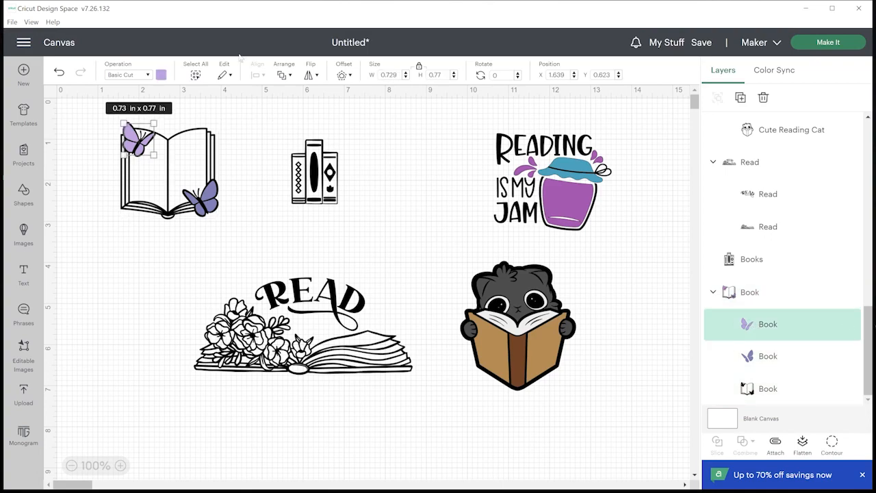
left_click(161, 75)
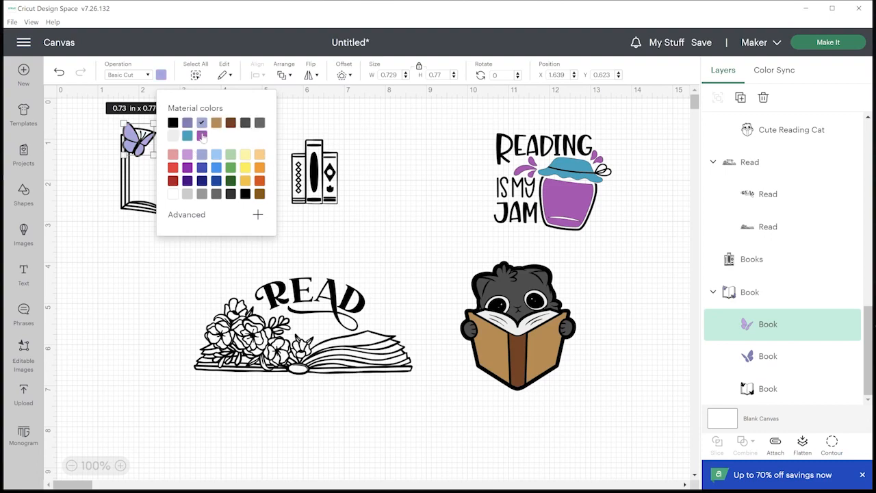
left_click(331, 238)
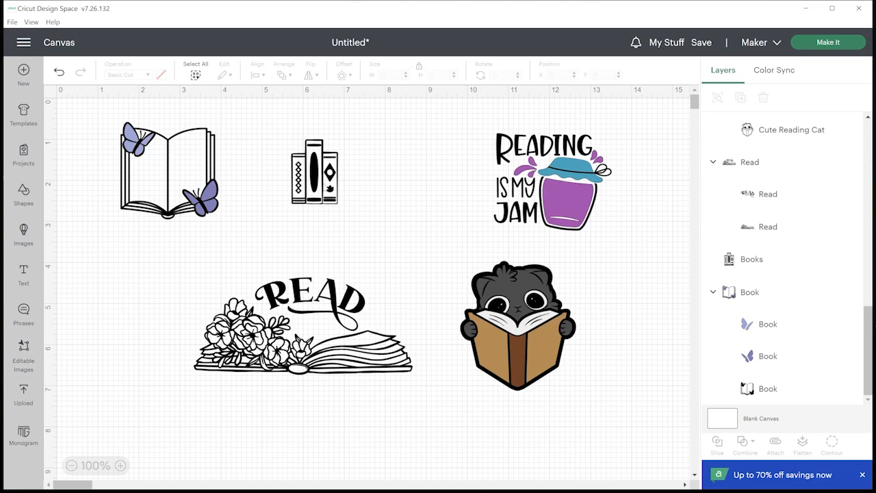
Step: Hide all contours of the Books image so it becomes a solid silhouette
left_click(318, 185)
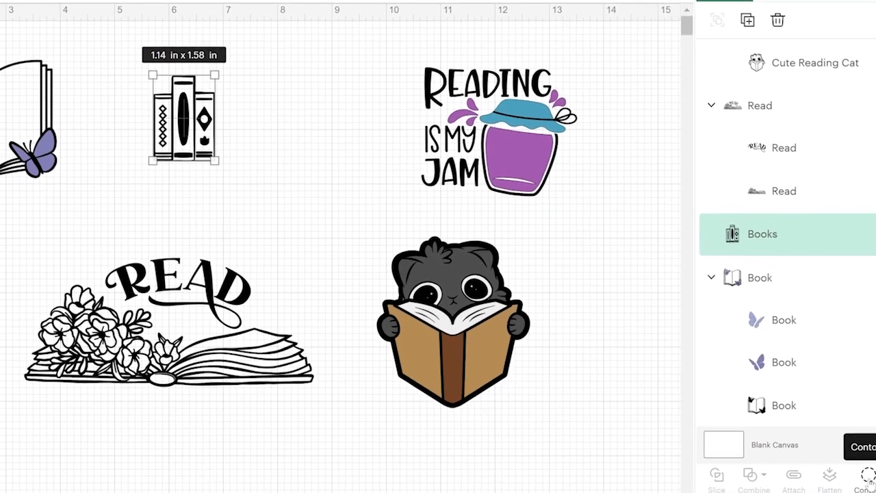
left_click(867, 479)
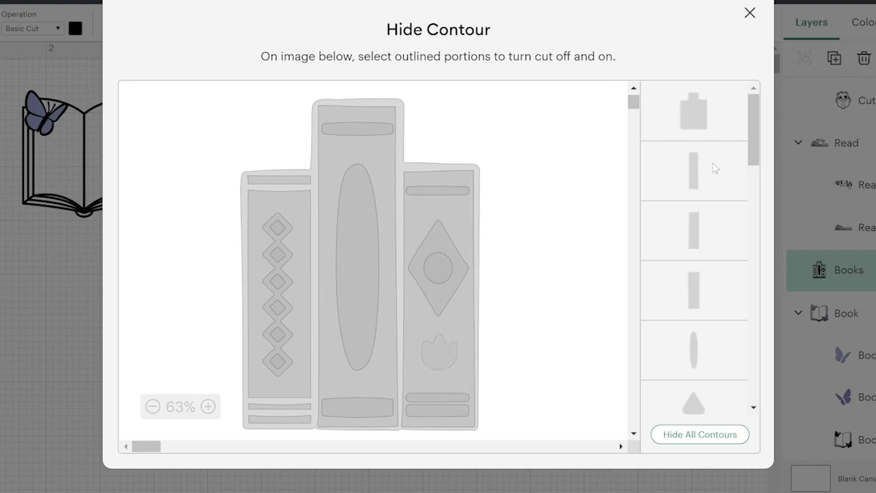
left_click_drag(756, 150, 750, 340)
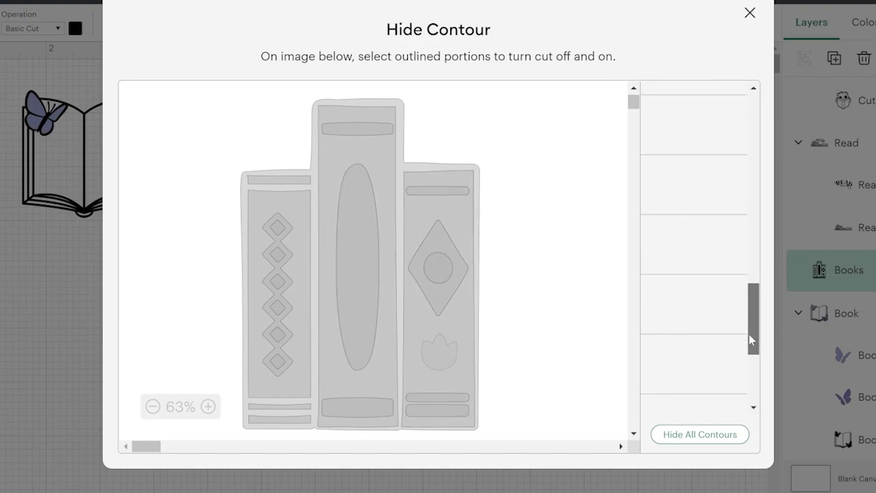
left_click(692, 437)
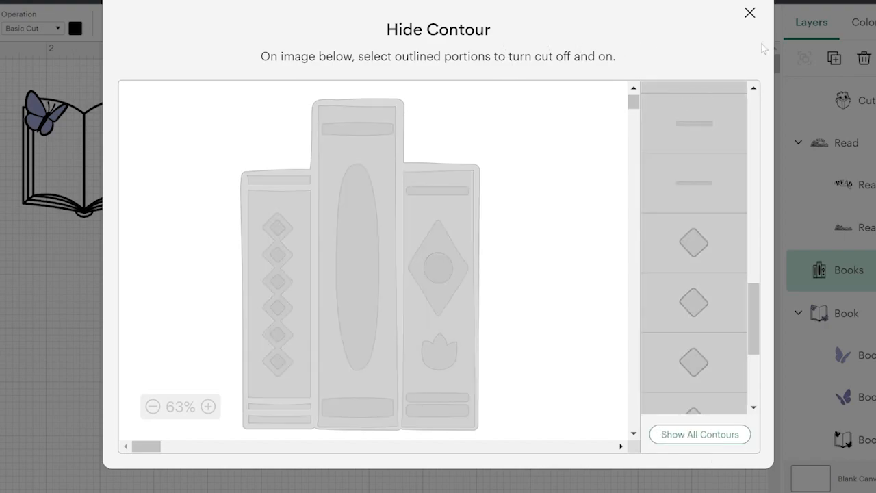
left_click(750, 13)
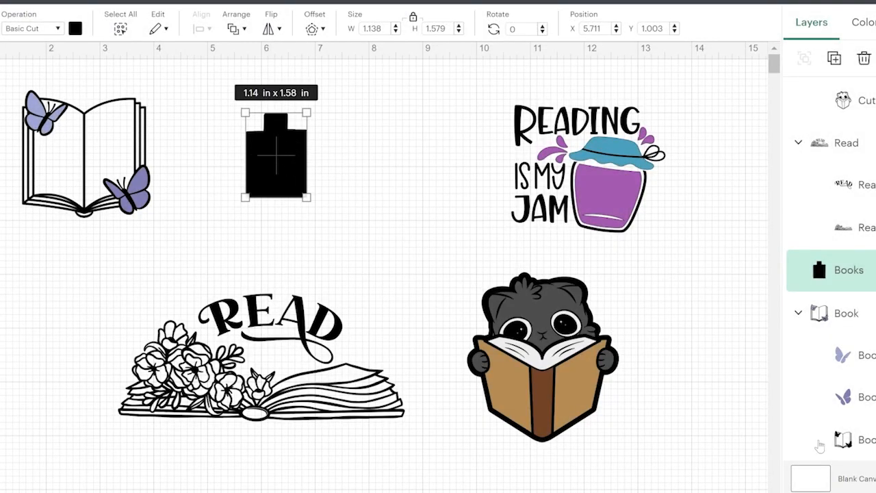
Step: Restore all contours of the Books image and hide only the tulip contour on the shorter book's spine
left_click(875, 491)
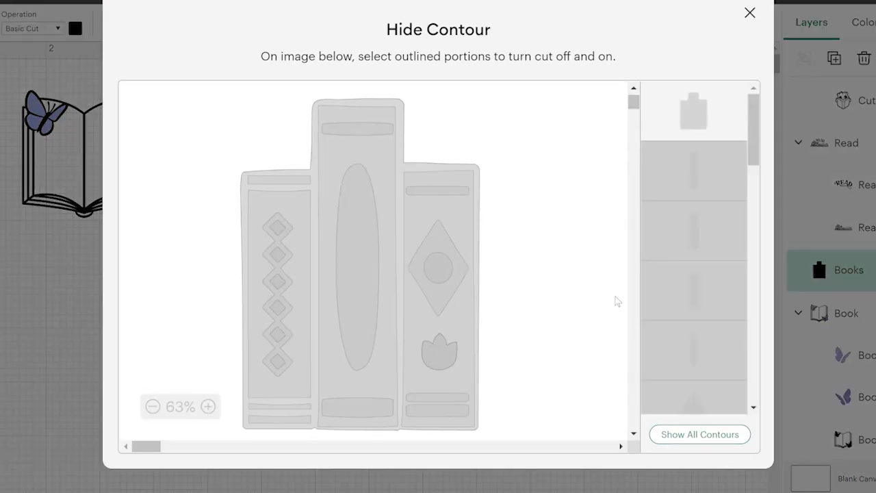
left_click(685, 438)
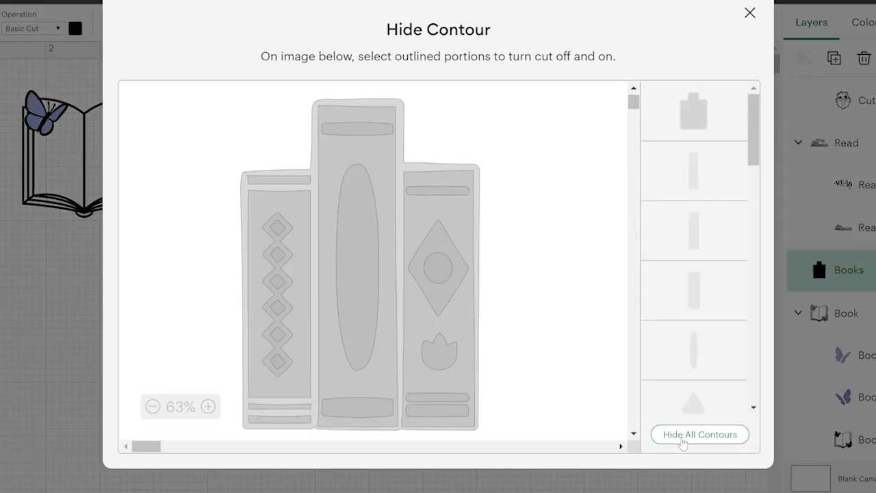
left_click(434, 348)
left_click(750, 13)
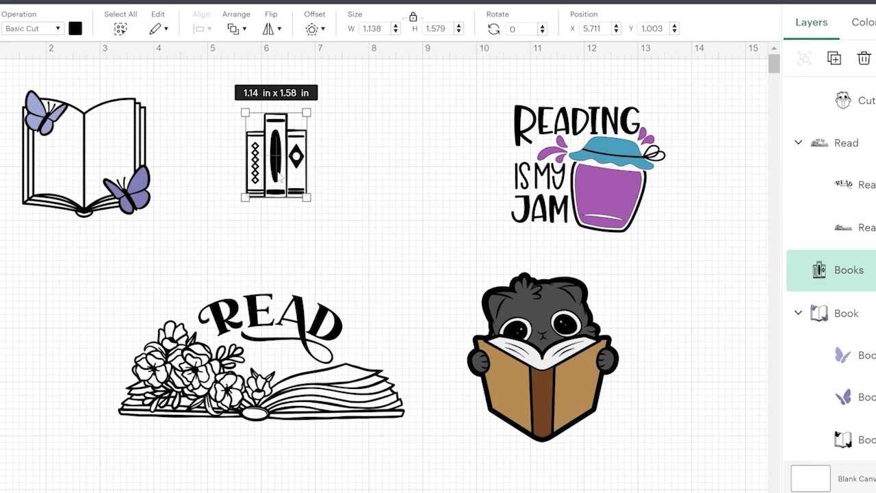
Step: Hide the "READING" lettering layer of the Reading Is My Jam design and show it again
left_click(585, 194)
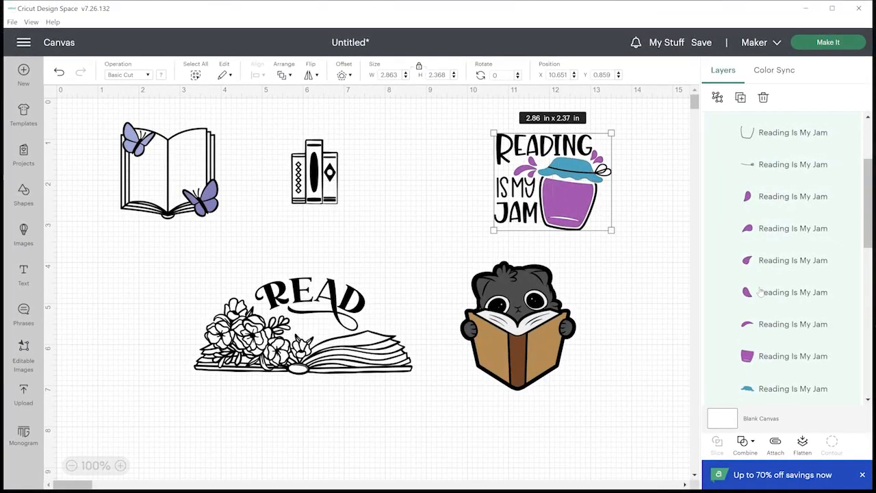
scroll(771, 301, "down", 3)
scroll(773, 313, "up", 5)
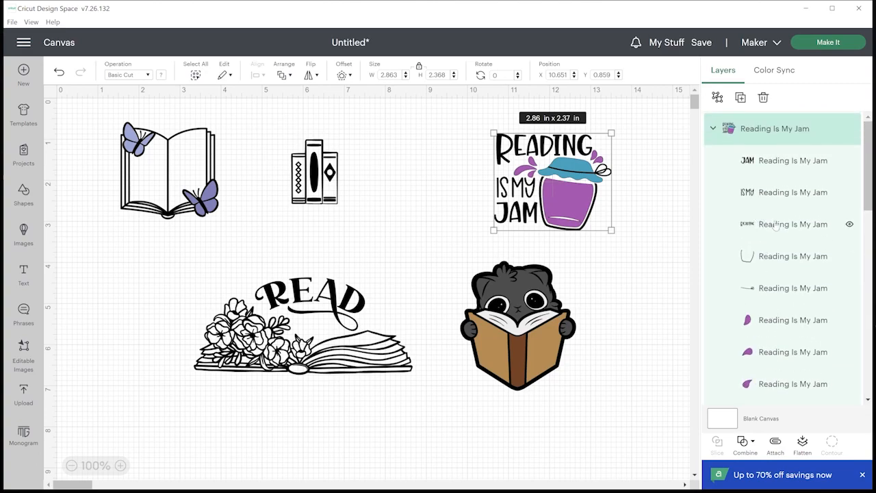
left_click(776, 228)
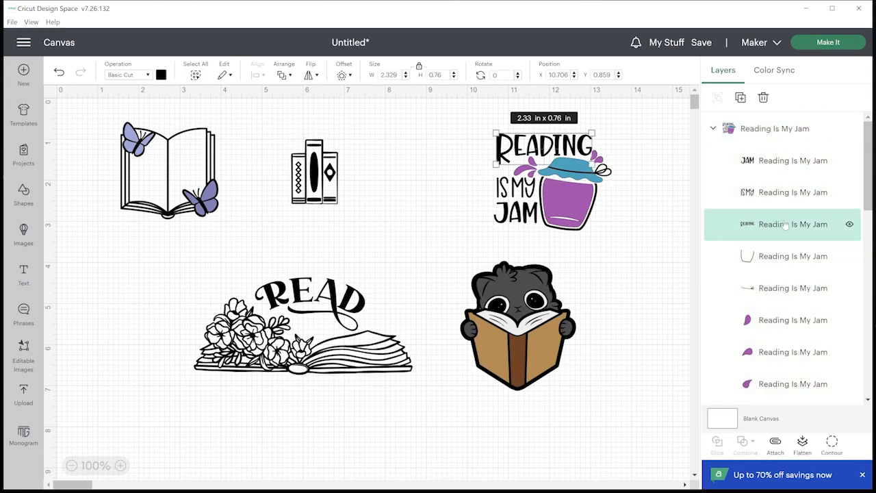
left_click(849, 225)
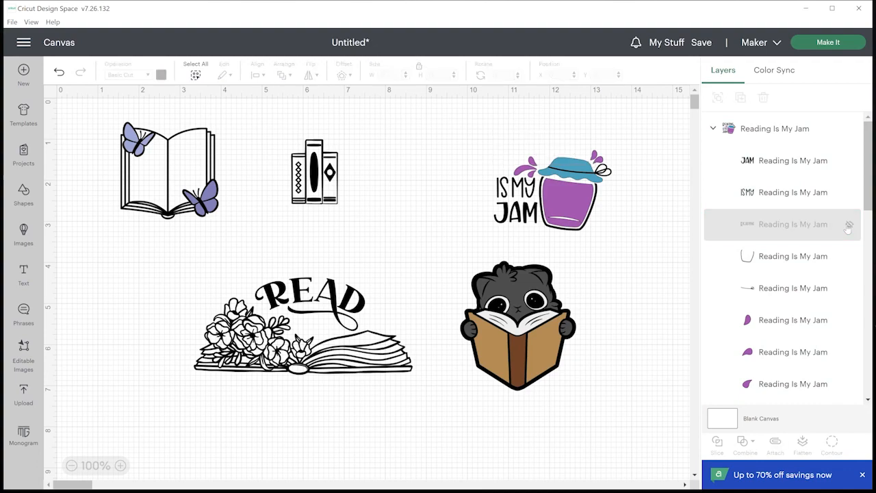
left_click(850, 225)
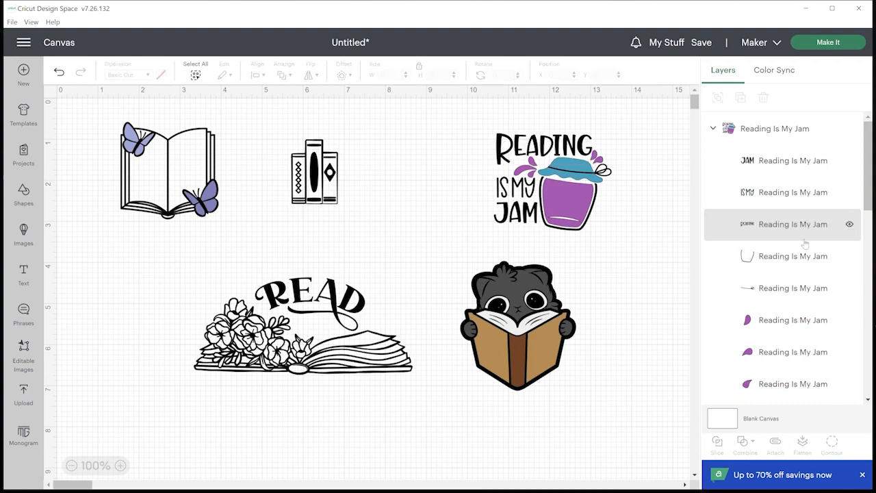
Step: Hide the "READ" lettering layer above the floral open book and show it again
left_click(300, 264)
left_click(301, 326)
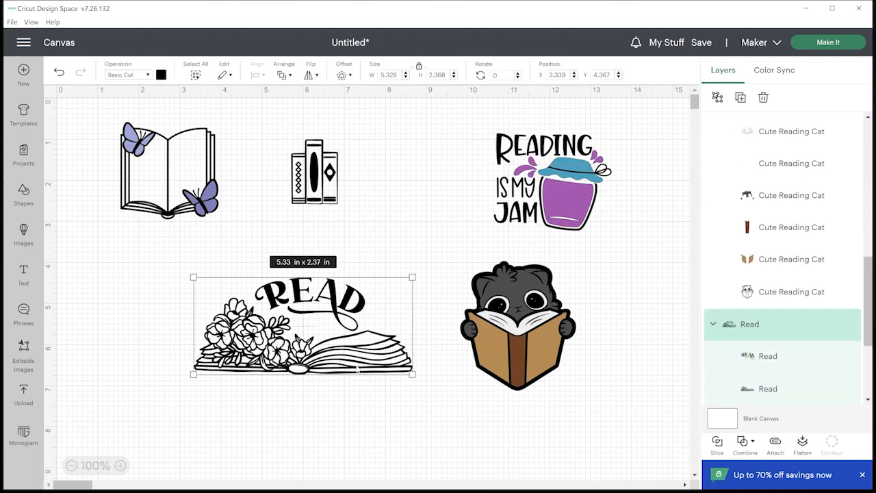
scroll(769, 343, "down", 3)
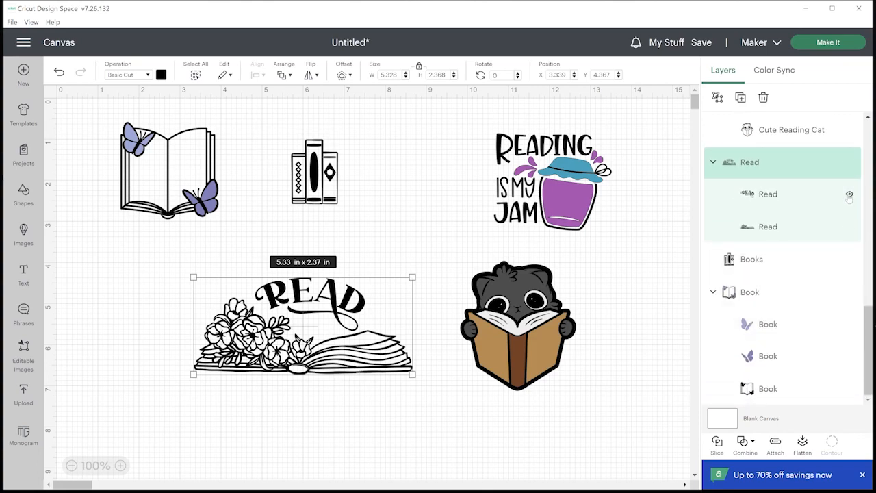
left_click(850, 195)
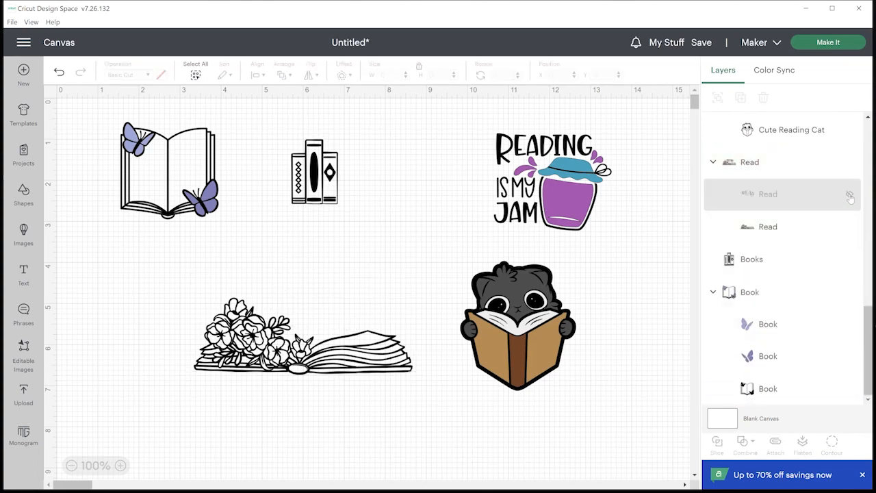
left_click(850, 195)
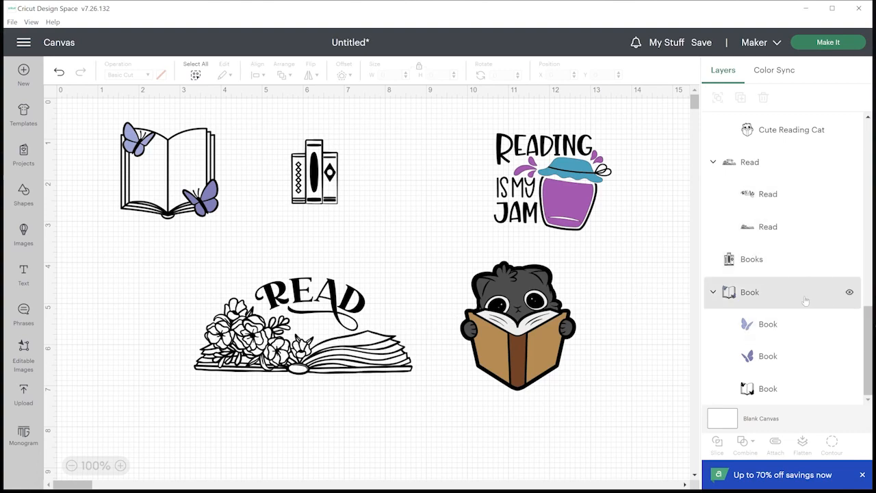
Step: Review the contours available for the Books image without changing them
left_click(330, 180)
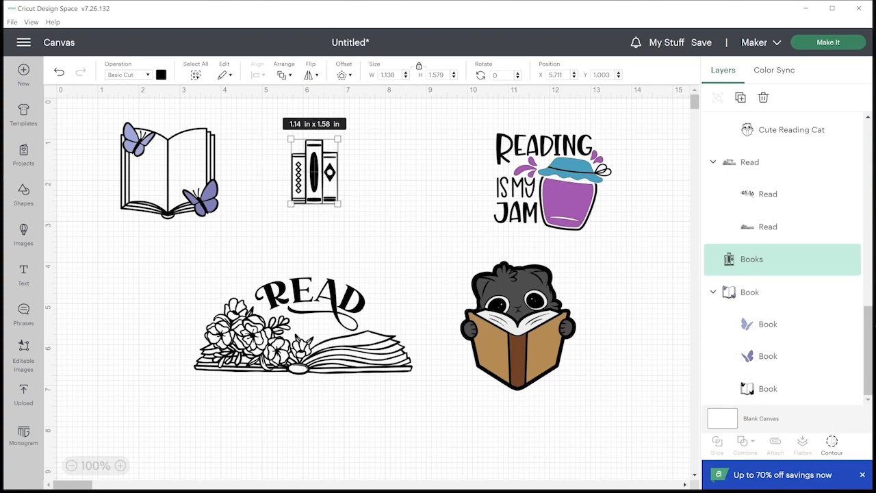
left_click(833, 449)
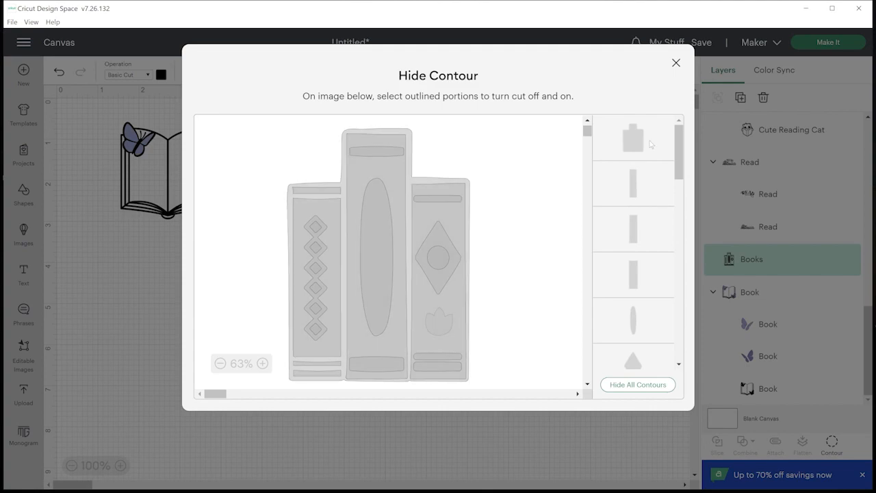
left_click(675, 63)
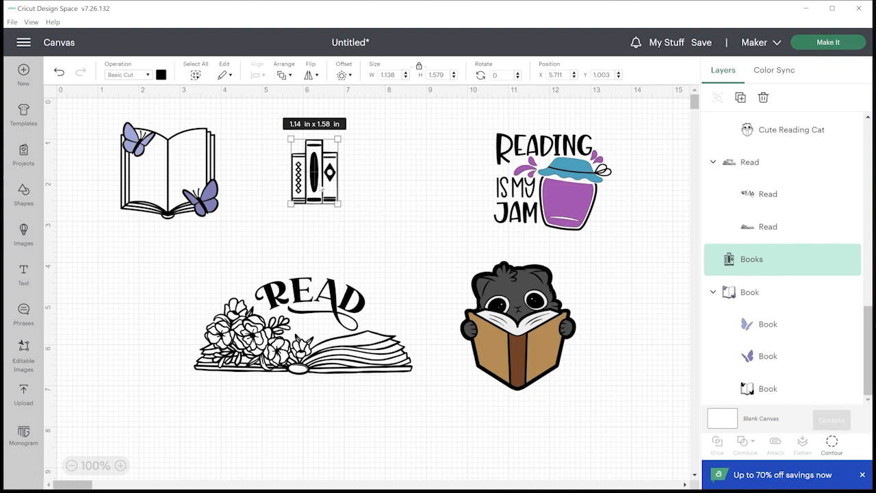
Step: Delete the Books image, the Reading Is My Jam design and all remaining images to clear the canvas
key("Delete")
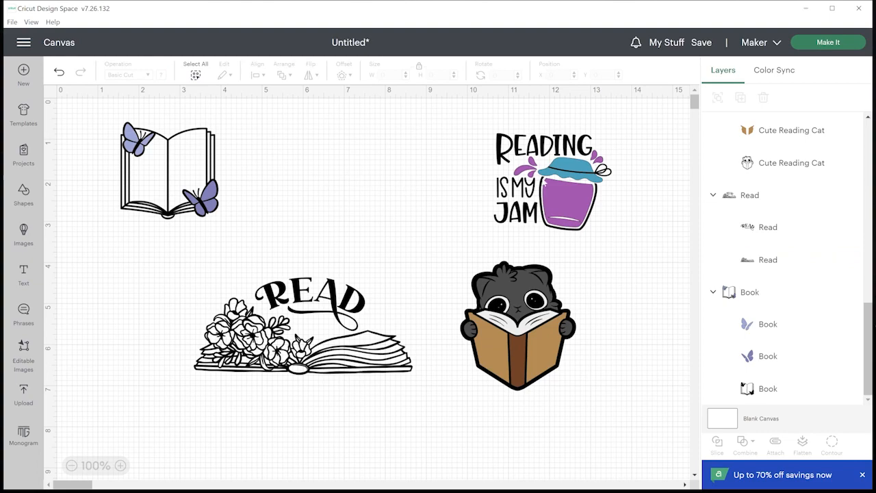
left_click(555, 181)
key("Delete")
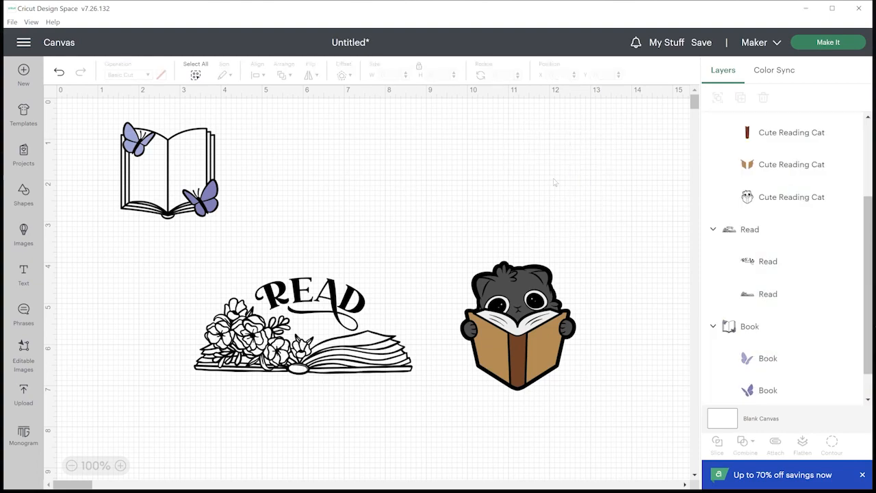
left_click_drag(569, 403, 144, 172)
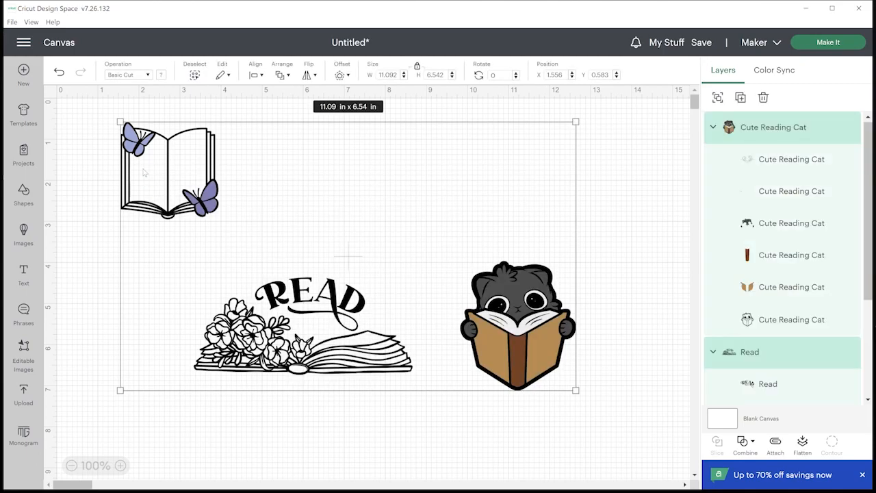
key("Delete")
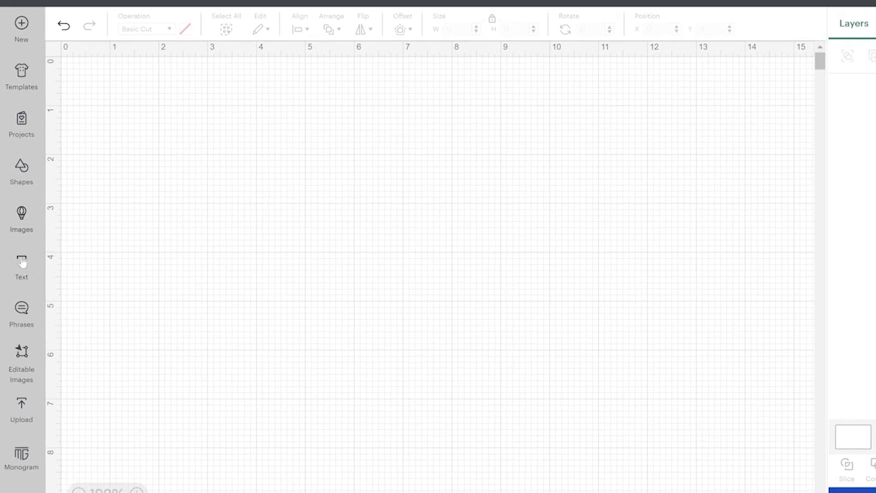
Step: Add a text object reading "hello" to the canvas
left_click(21, 264)
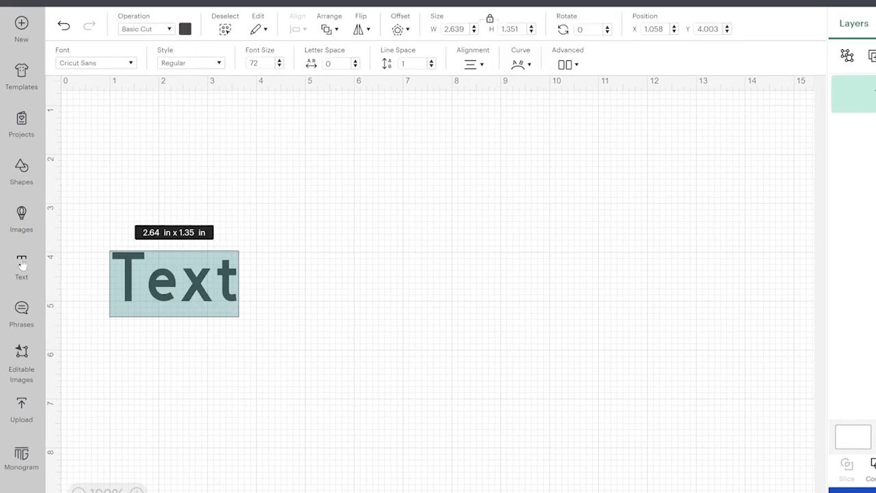
left_click(167, 293)
double_click(166, 292)
type("hello")
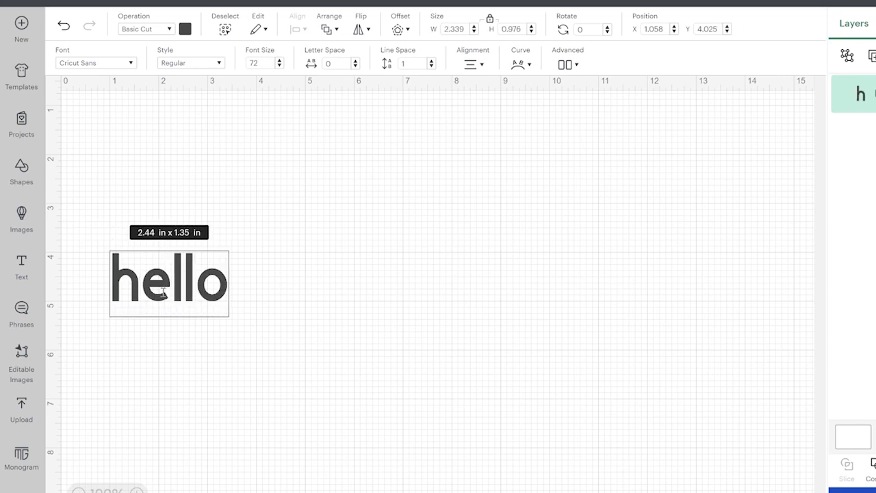
Step: Try the Cult Std and Cursive 101 fonts on the "hello" text and set it to Cuttin' Up
double_click(131, 273)
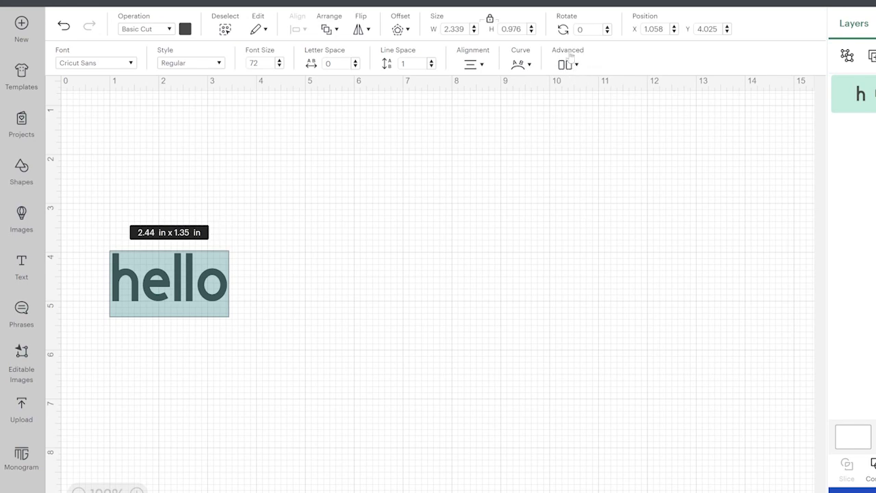
left_click(130, 63)
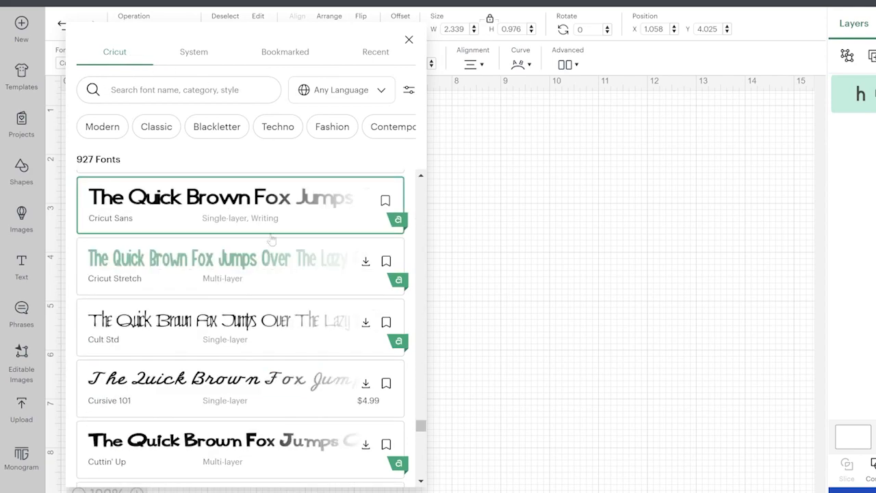
left_click_drag(160, 31, 432, 53)
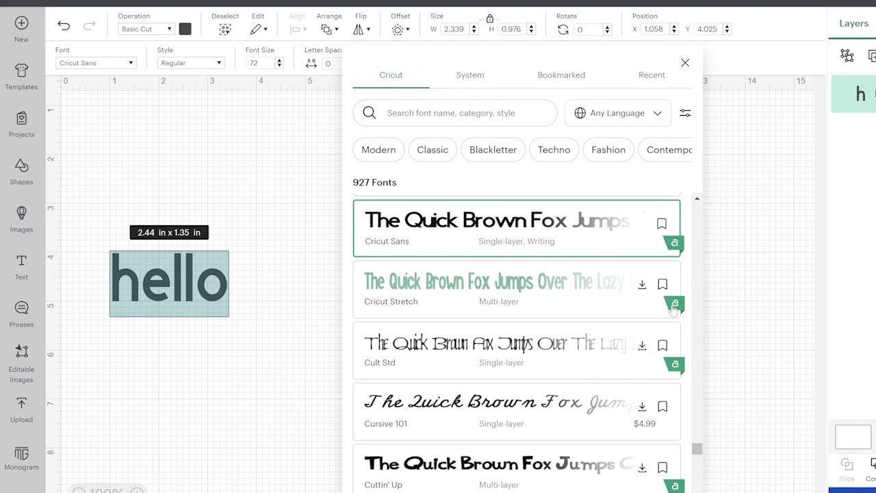
left_click(510, 351)
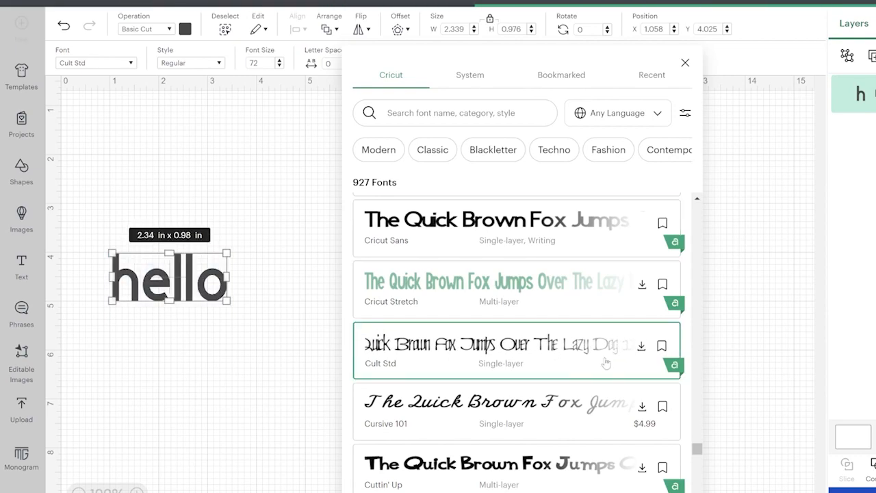
left_click(566, 408)
scroll(577, 414, "down", 1)
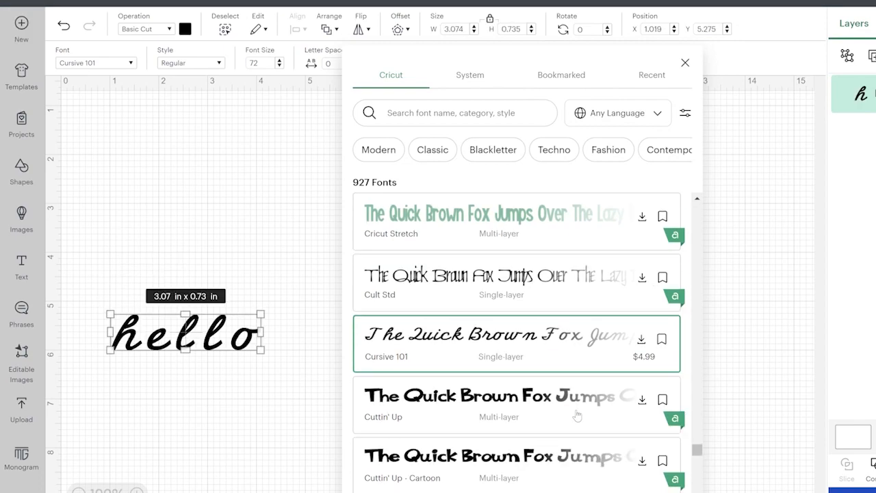
left_click(546, 402)
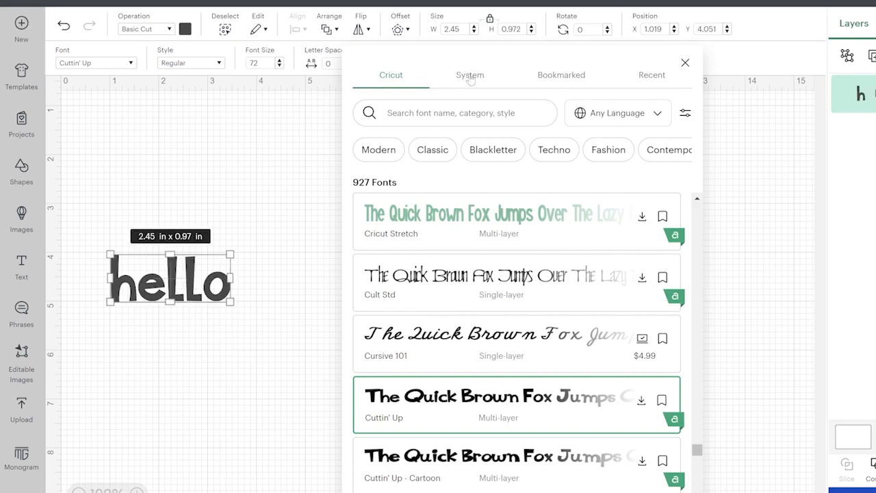
Step: Try the system fonts Bernard MT Condensed and Blackadder ITC on the "hello" text, ending with Blackadder ITC
left_click(470, 77)
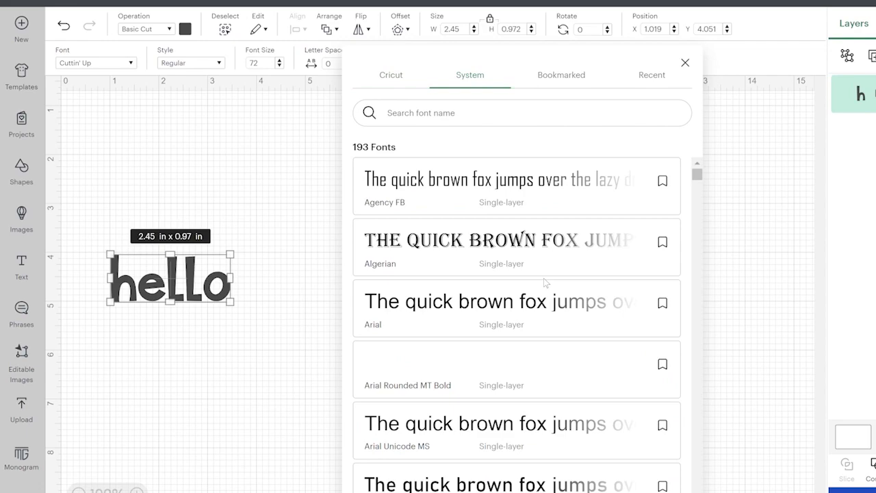
scroll(544, 278, "down", 7)
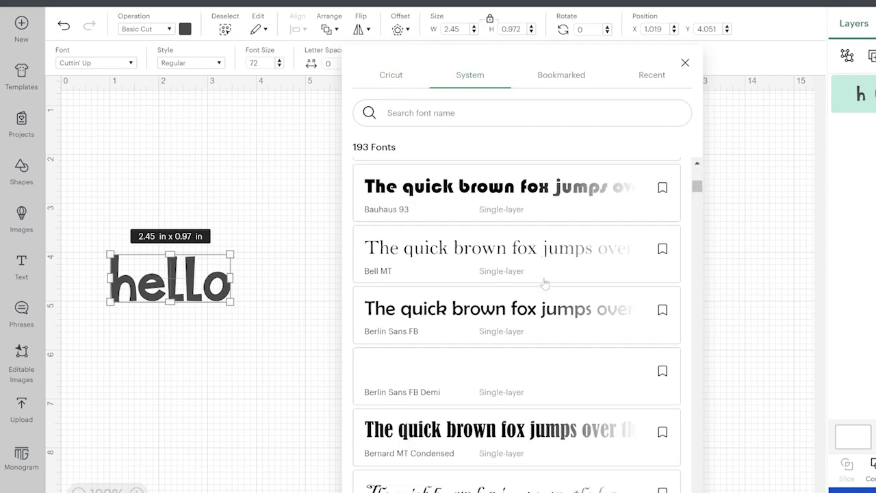
scroll(543, 283, "down", 1)
left_click(481, 420)
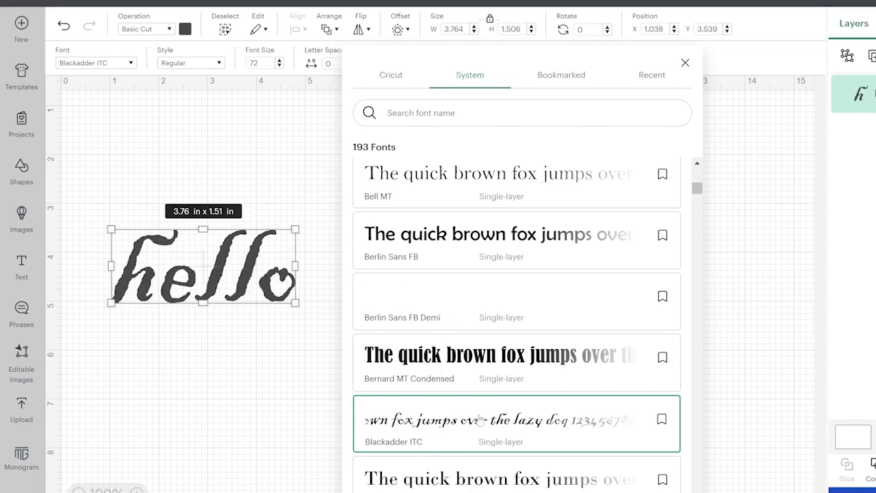
left_click(474, 374)
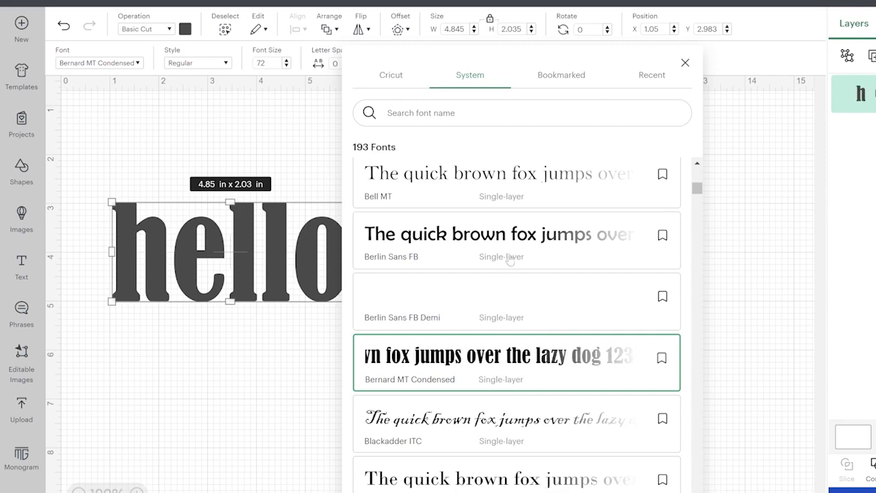
left_click(503, 429)
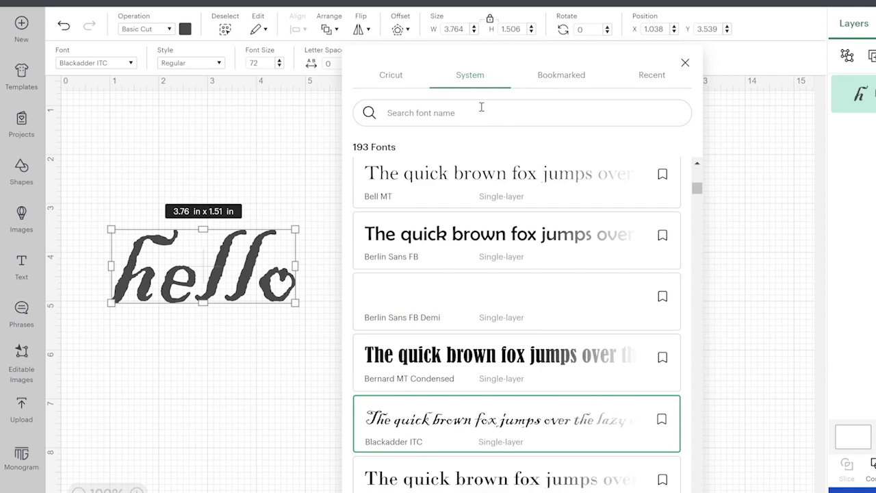
Step: Filter the Cricut fonts to Writing, apply A Perfect Day to "hello" and enlarge the text to about 3.47 × 3.19 in
left_click(393, 76)
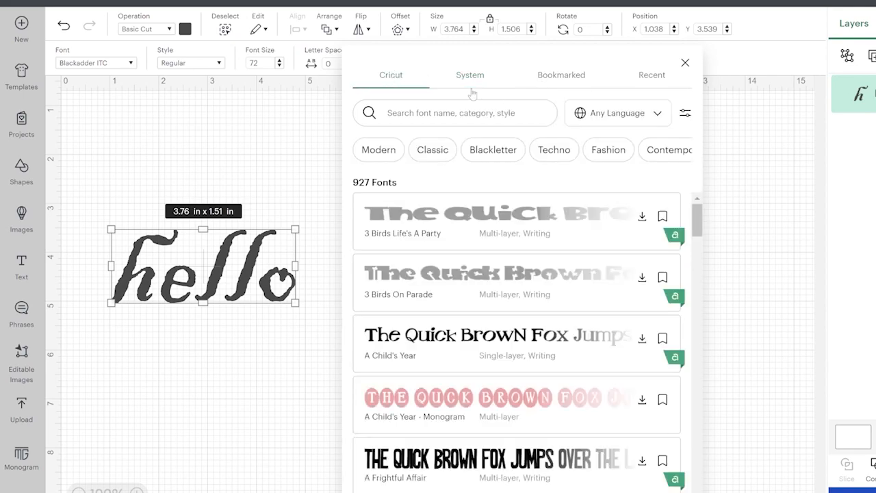
left_click(687, 113)
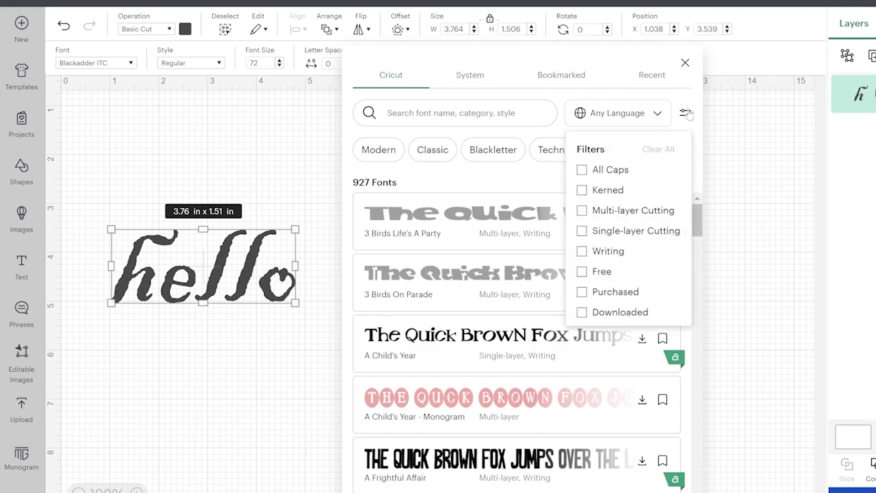
left_click(582, 252)
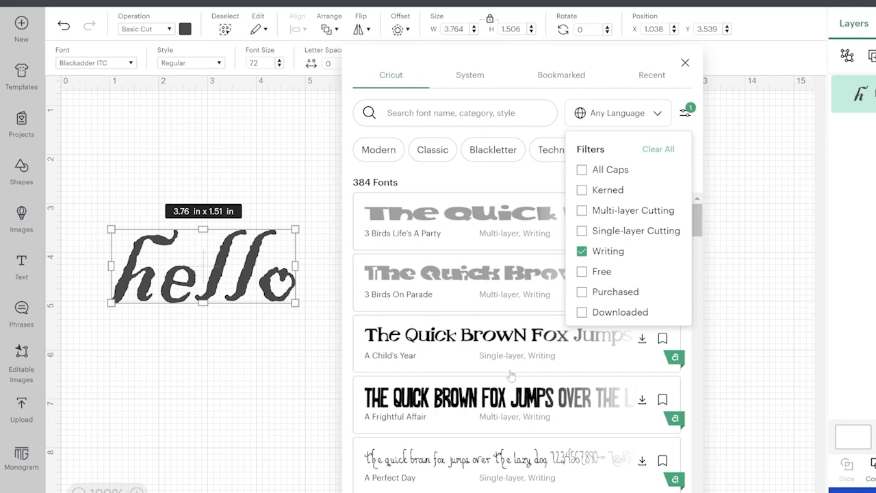
left_click(470, 459)
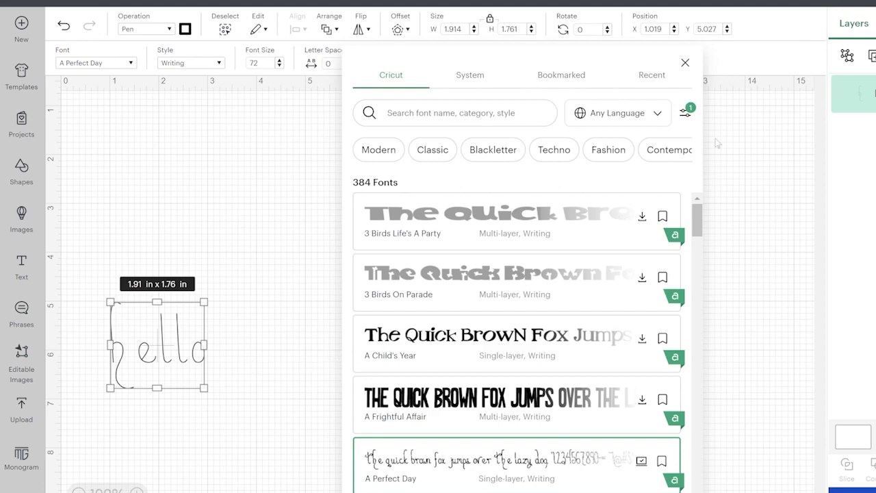
left_click(685, 63)
left_click_drag(204, 389, 282, 417)
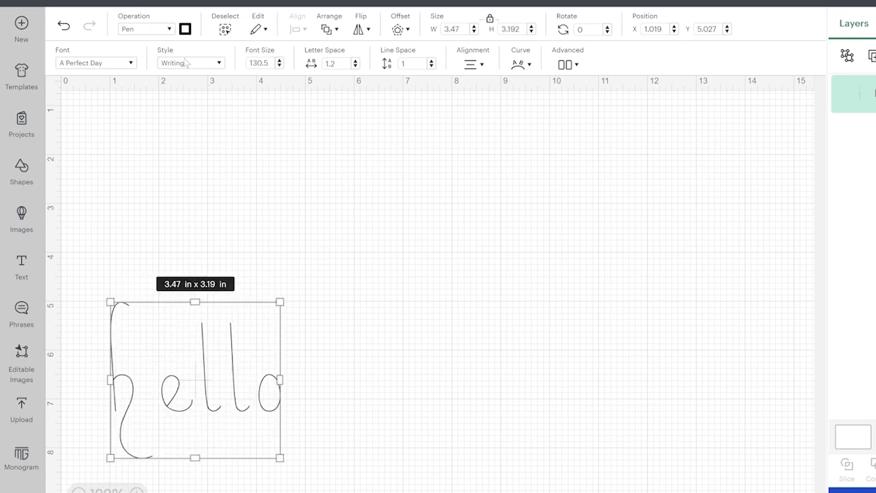
left_click(220, 63)
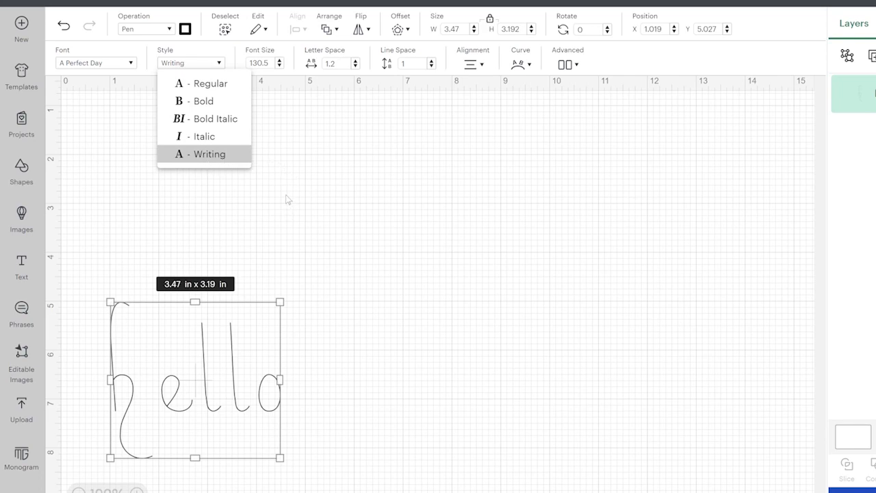
left_click(137, 21)
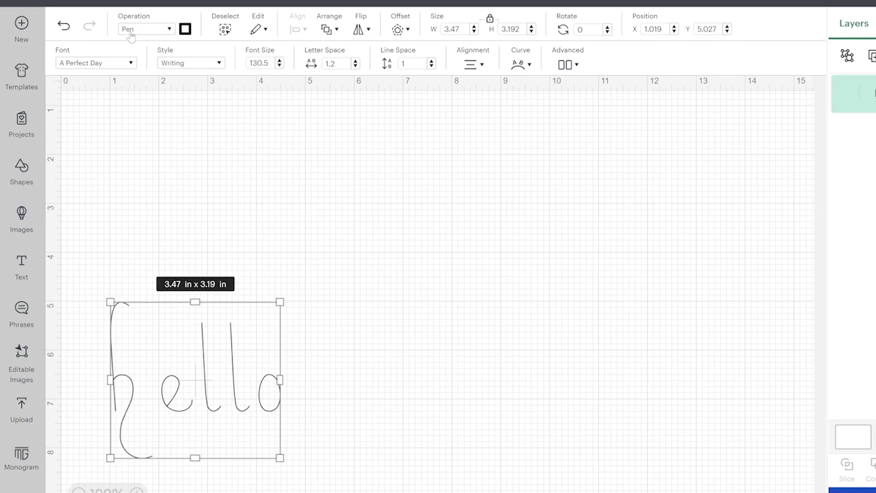
left_click(170, 31)
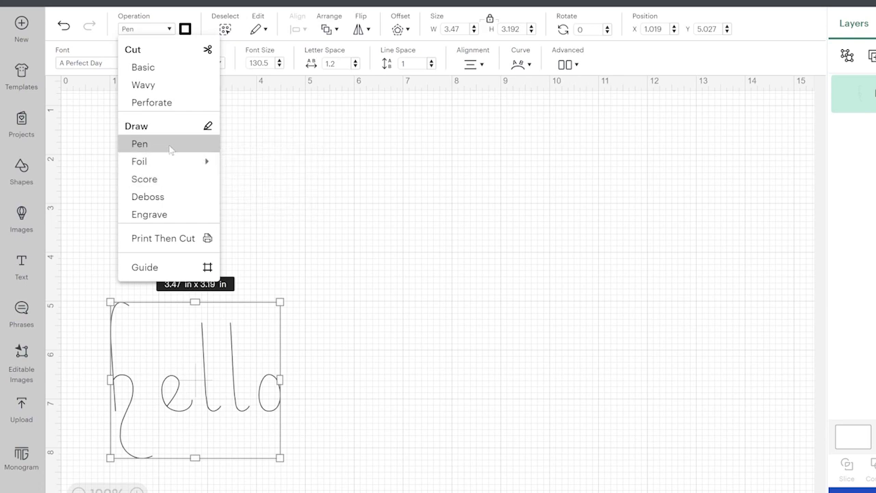
left_click(185, 33)
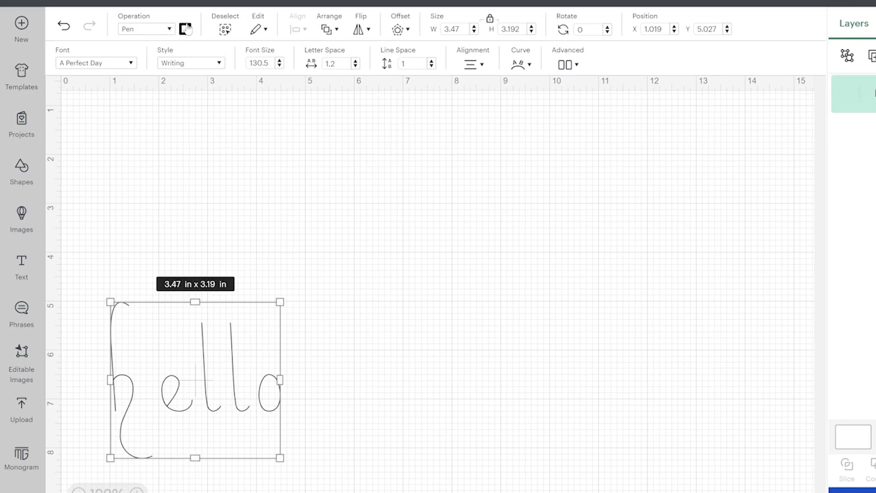
Step: Set the "hello" text's pen type to M - Marker (1mm) and its color to Violet (metallic)
left_click(186, 29)
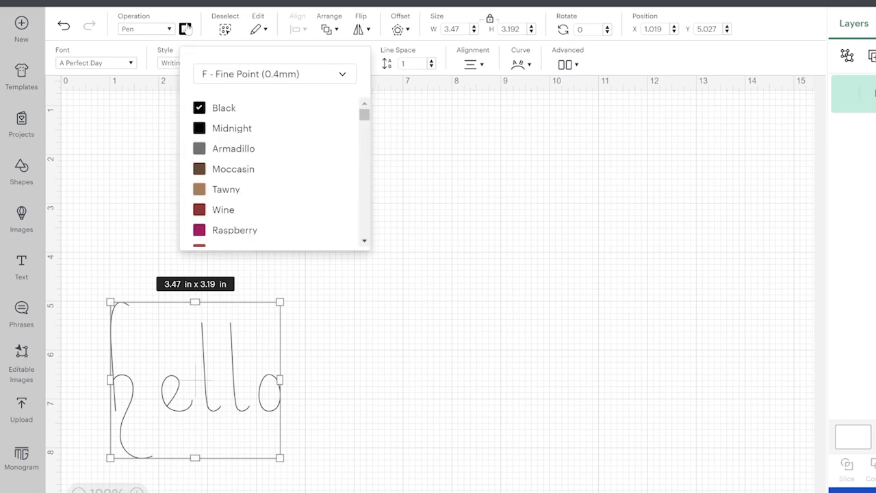
left_click(341, 77)
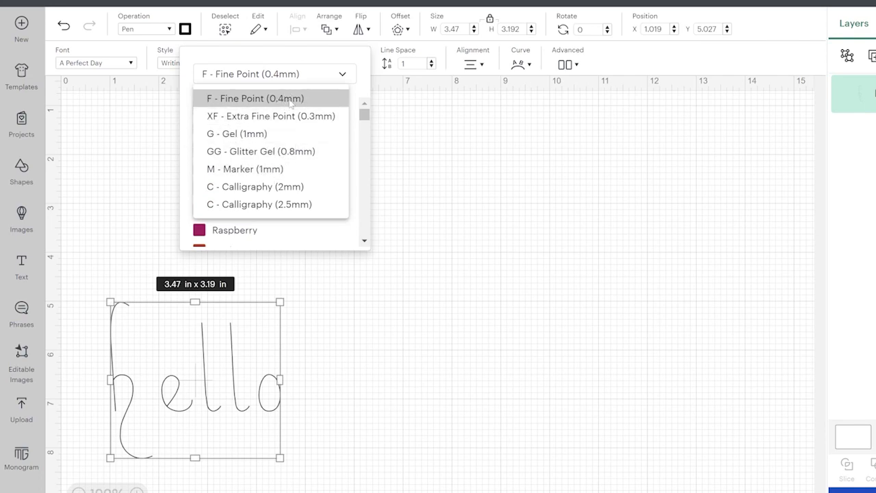
left_click(258, 174)
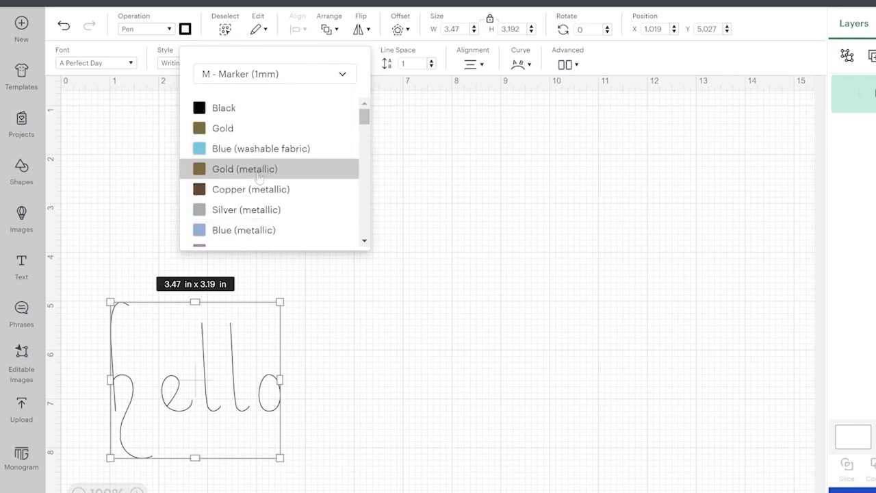
left_click(225, 115)
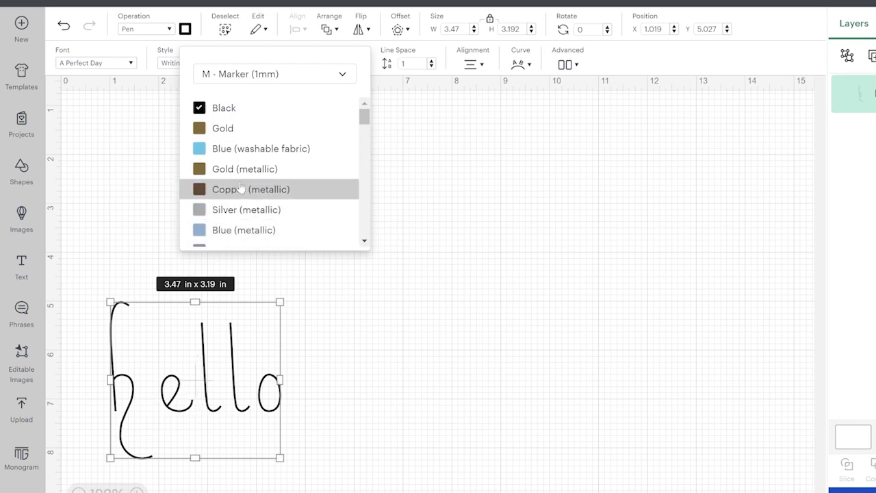
scroll(233, 171, "down", 2)
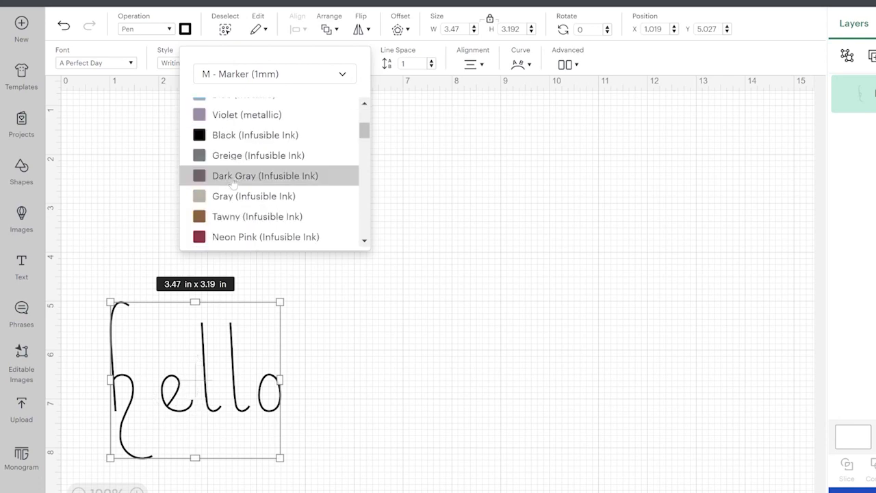
scroll(235, 178, "up", 1)
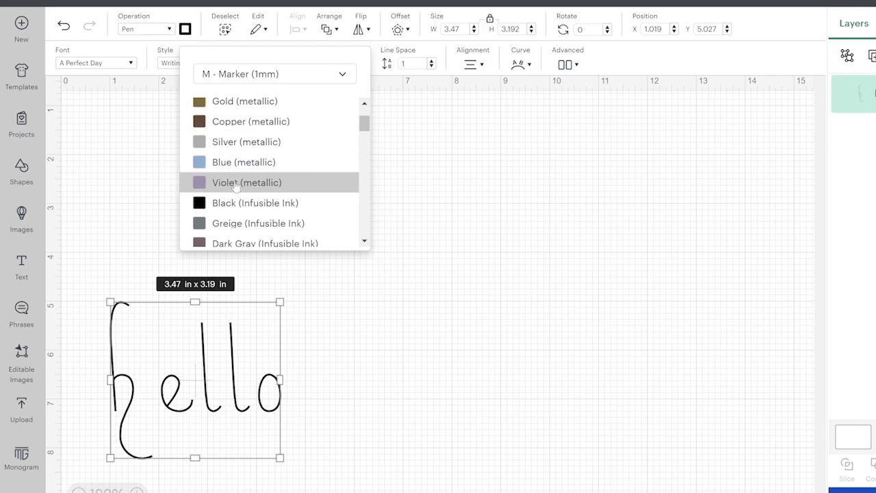
left_click(235, 184)
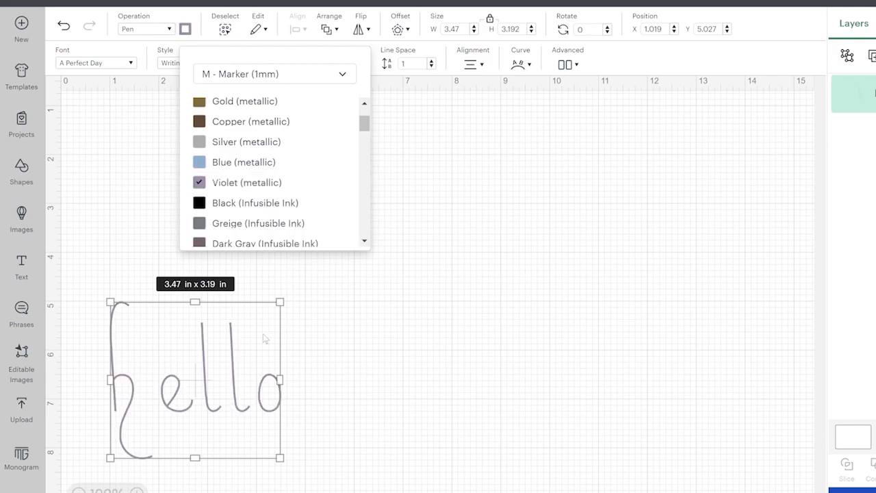
left_click(315, 382)
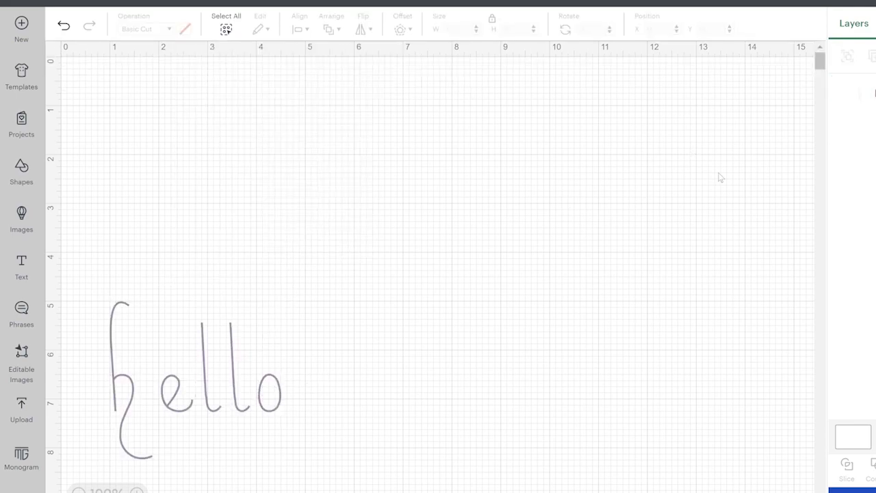
Step: Duplicate the "hello" text and place the copy above the original at about X 0.93, Y 1.19
left_click(189, 386)
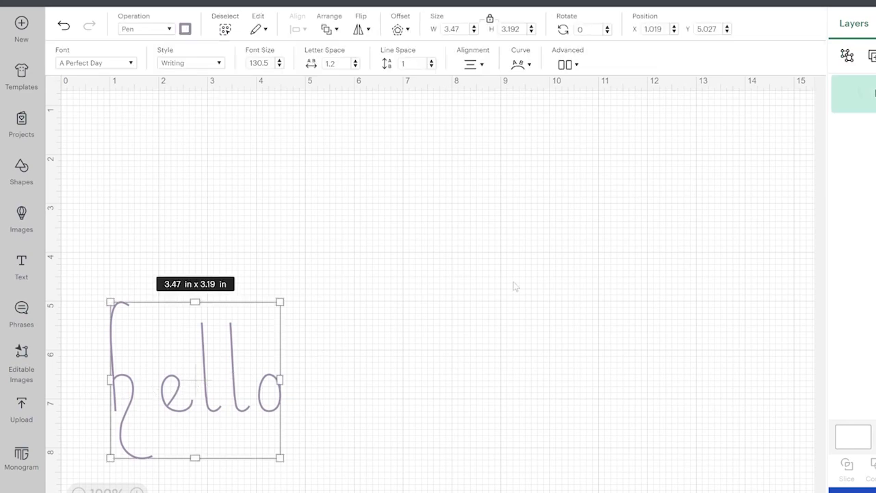
left_click(873, 58)
left_click_drag(165, 181, 185, 215)
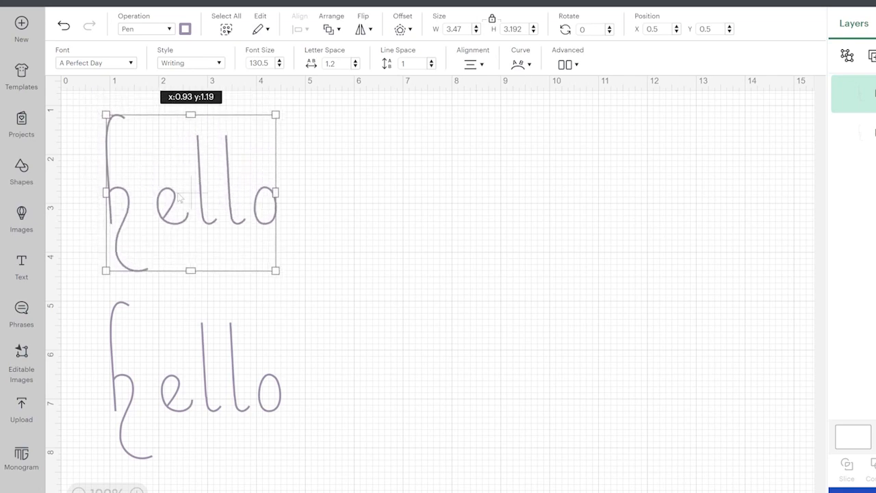
Step: Change the pen color of the upper "hello" copy to Blue (washable fabric)
left_click(185, 29)
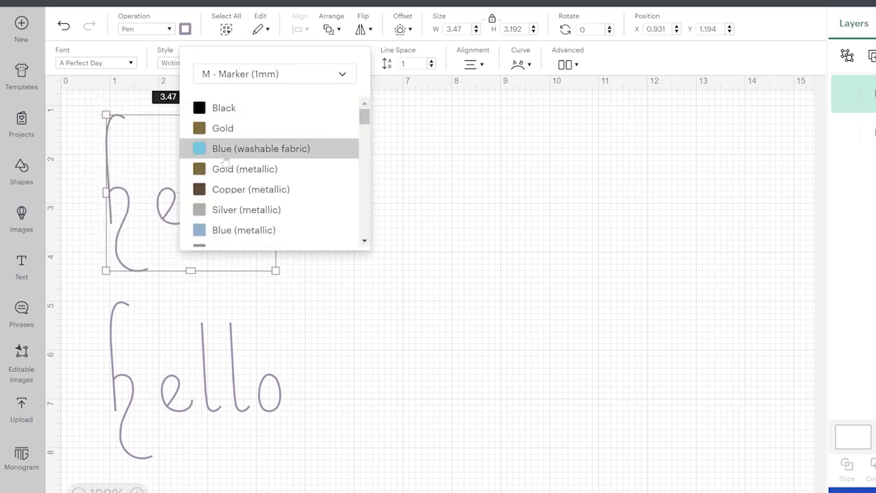
left_click(222, 155)
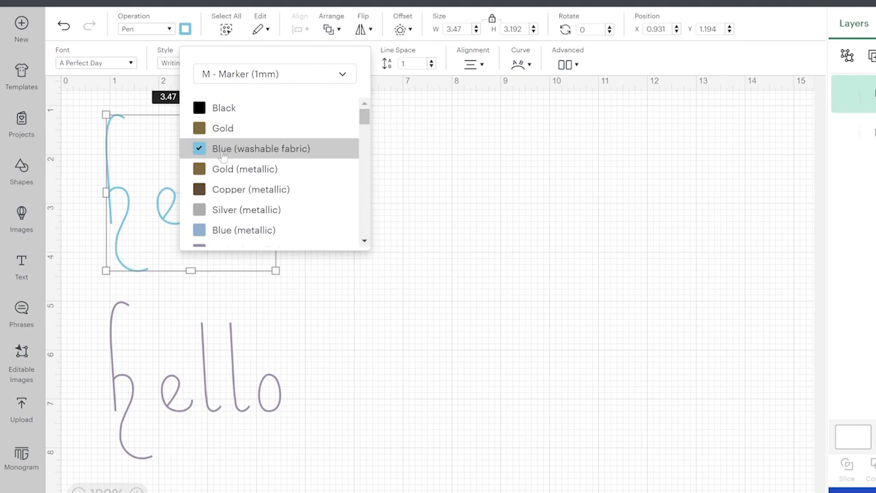
left_click(528, 262)
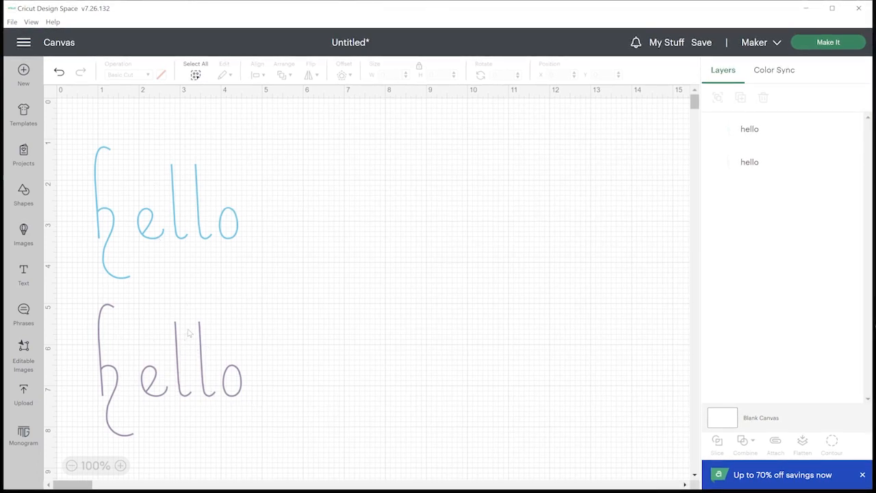
left_click(773, 75)
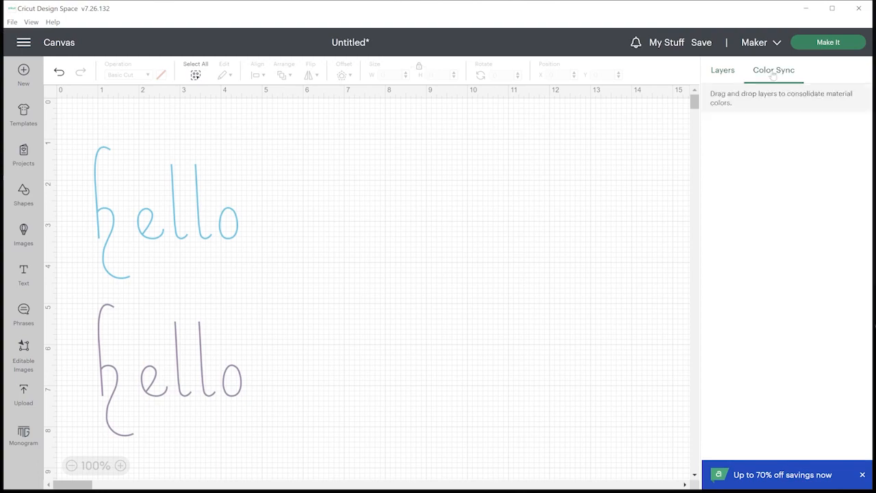
left_click(726, 72)
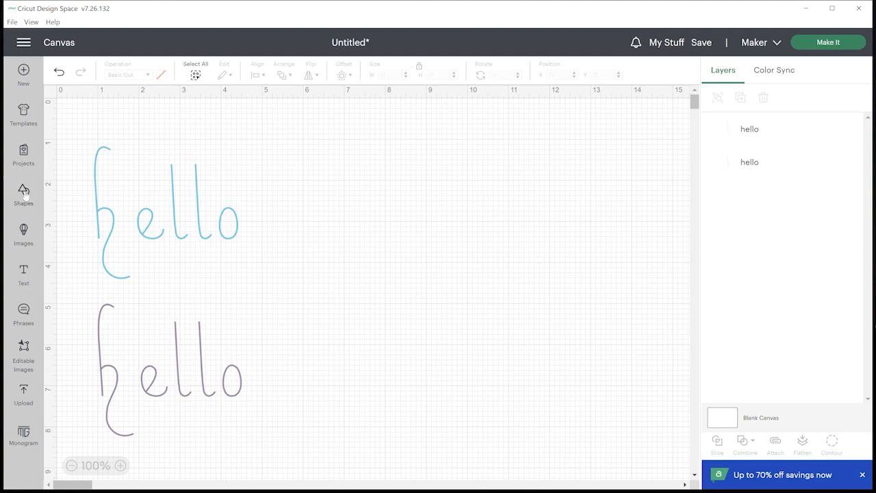
Step: Search the image library for "read" and add the floral open-book READ image to the canvas
left_click(23, 229)
type("read")
key("Return")
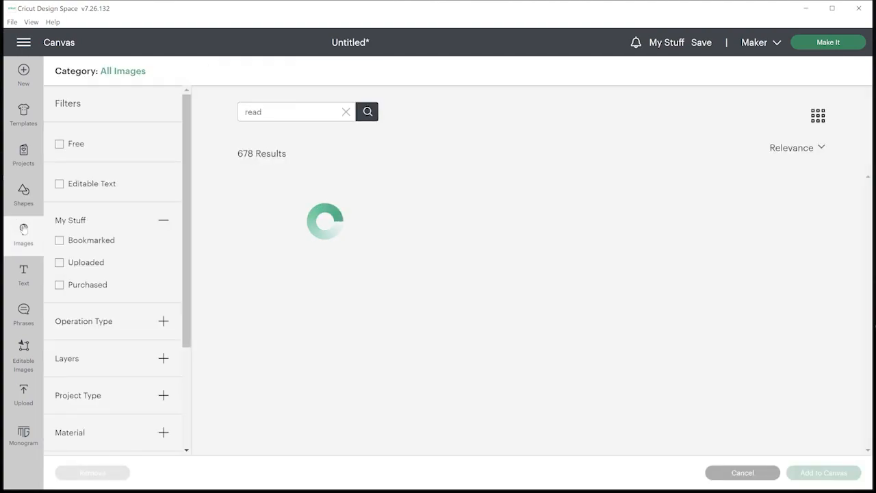
left_click(300, 253)
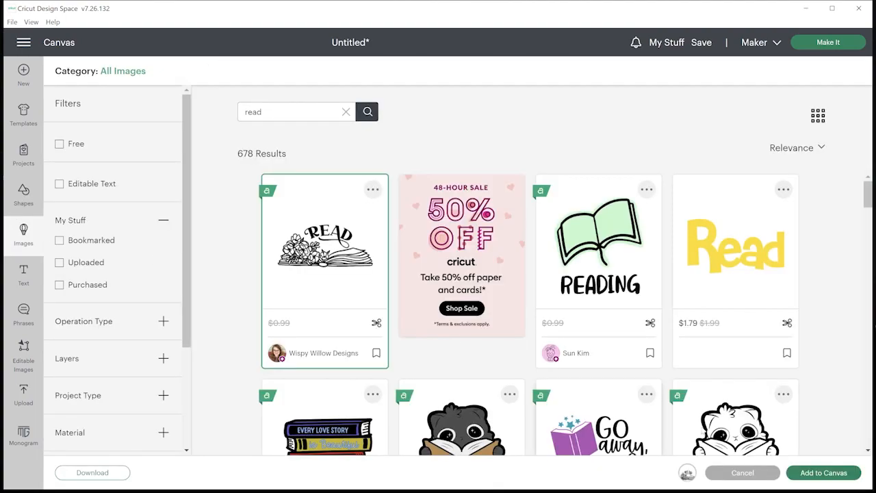
left_click(818, 479)
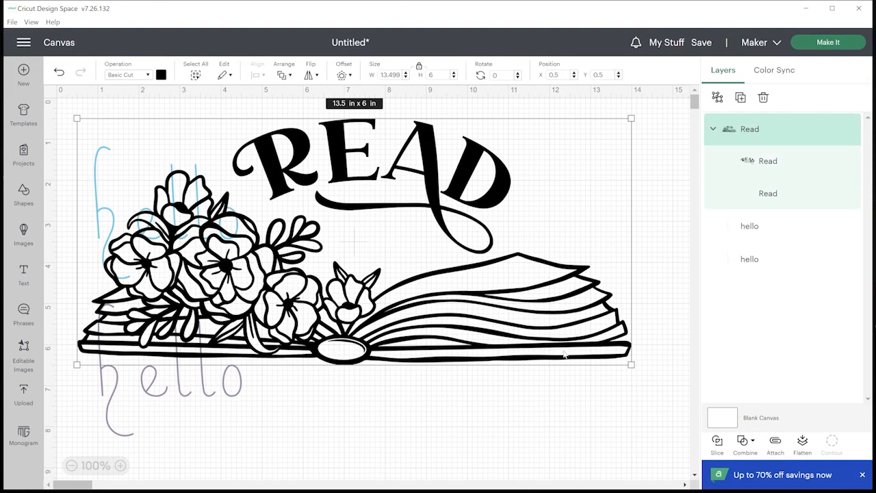
Step: Shrink the READ image to about 6.37 × 2.83 in and move it clear of the texts to about X 6.94, Y 1.71
left_click_drag(631, 365, 343, 235)
left_click_drag(226, 198, 489, 248)
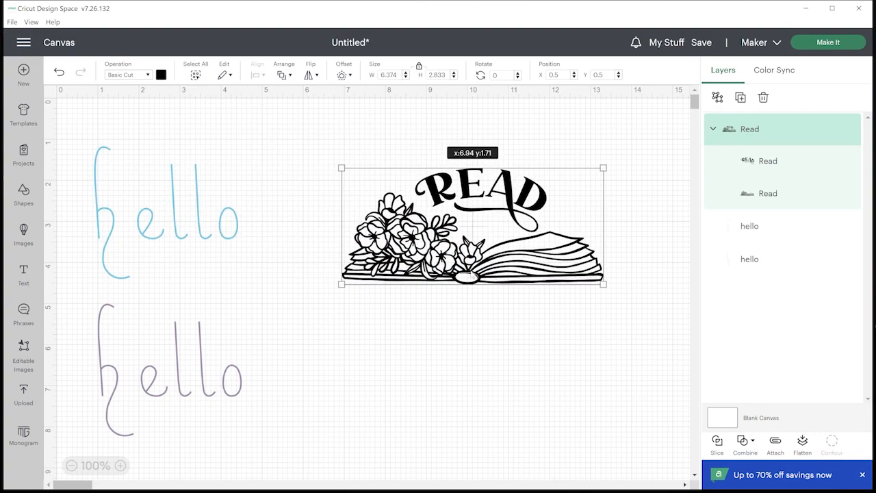
Step: Add a heart shape and move it between the upper "hello" and the READ image, at about X 5.11, Y 1.01
left_click(28, 194)
left_click(78, 175)
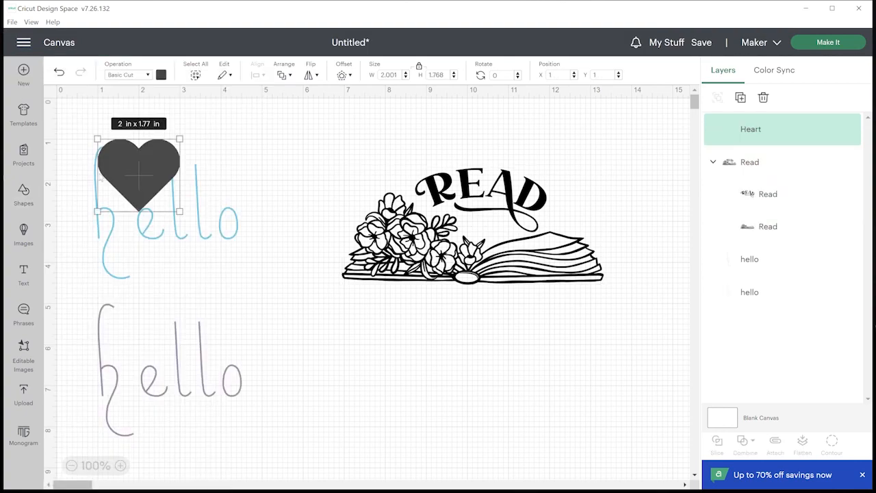
left_click_drag(241, 172, 314, 165)
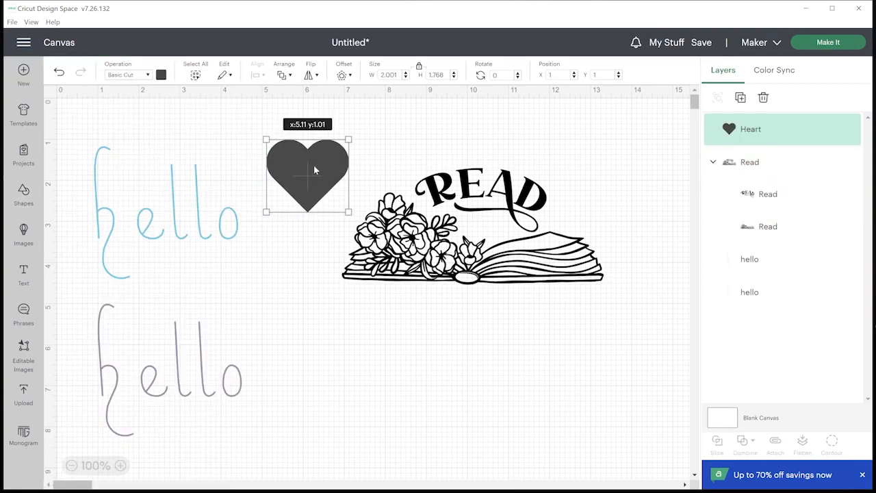
Step: Delete both "hello" texts from the canvas
left_click_drag(203, 352, 166, 216)
left_click_drag(226, 324, 123, 186)
key("Delete")
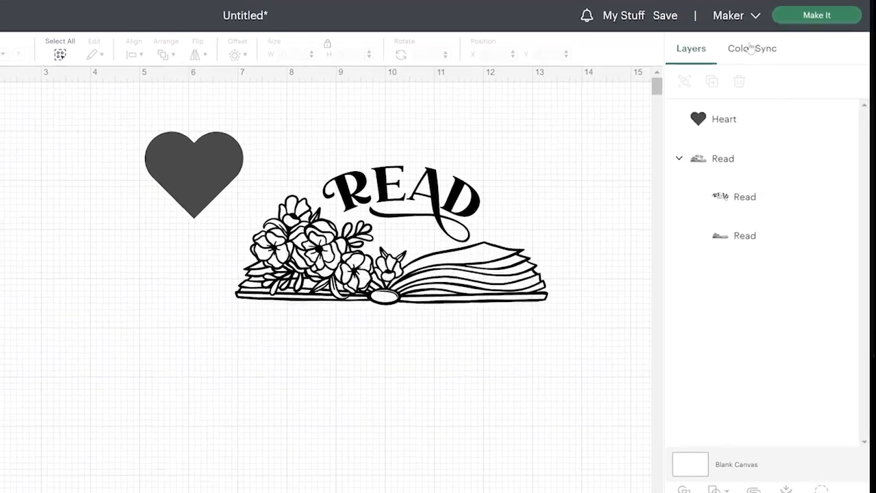
Step: Try syncing the heart to the READ layers' #000000 color in Color Sync, and undo the change
left_click(752, 46)
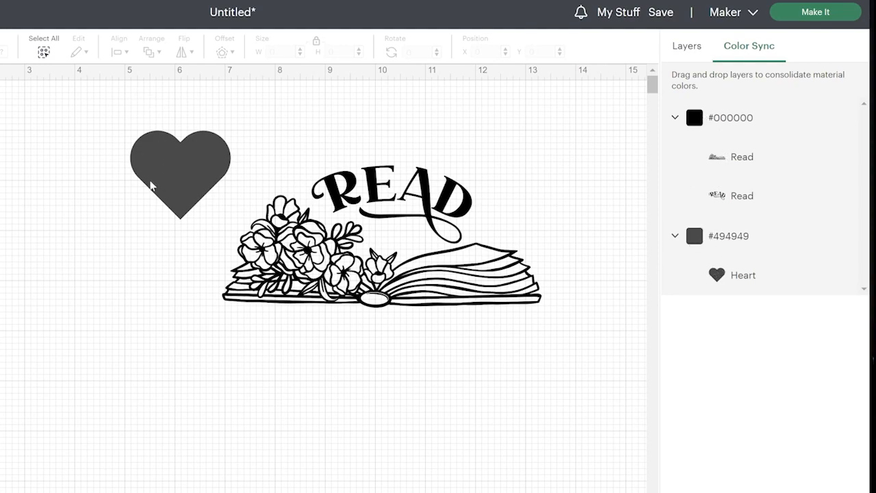
left_click(170, 185)
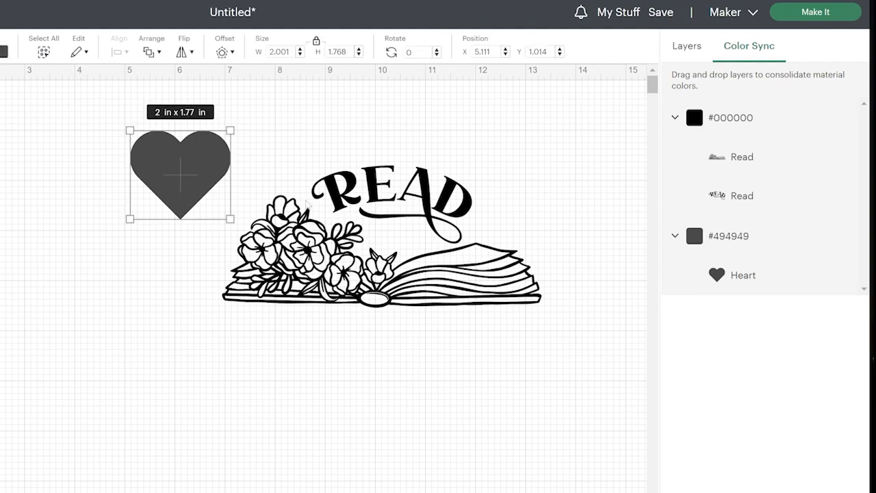
left_click_drag(697, 245, 719, 121)
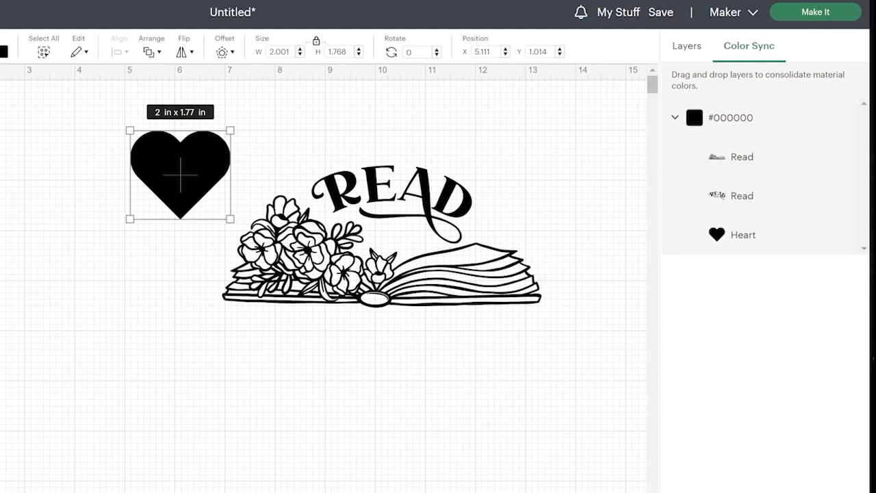
key("ctrl+z")
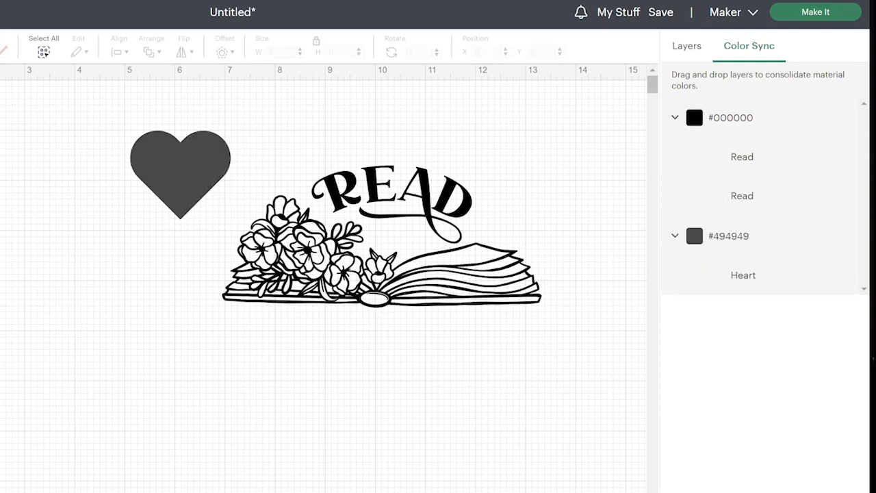
Step: Merge the heart into the #000000 color group in Color Sync, previewing the mats before and after the change
left_click(818, 12)
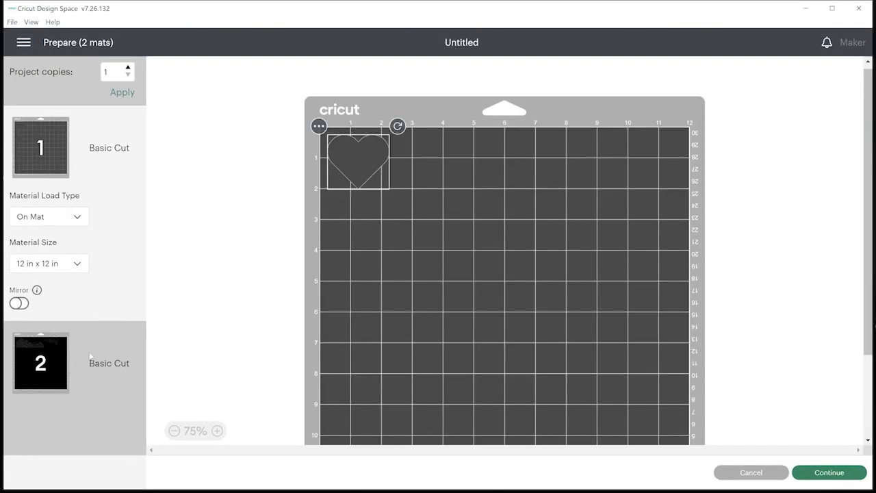
left_click(746, 473)
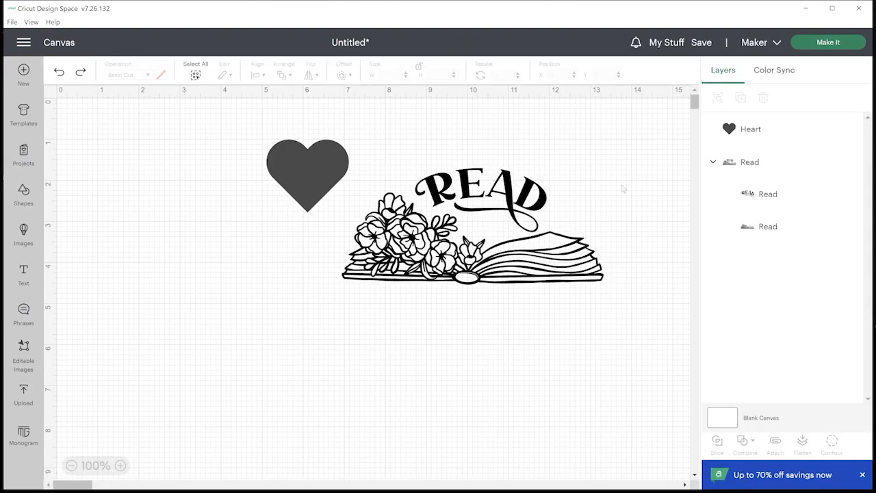
left_click(785, 69)
left_click_drag(744, 215, 760, 163)
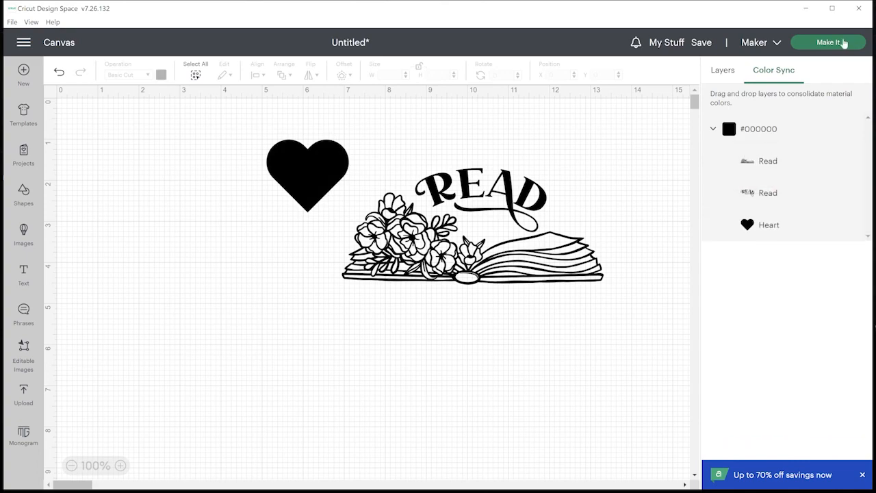
left_click(838, 42)
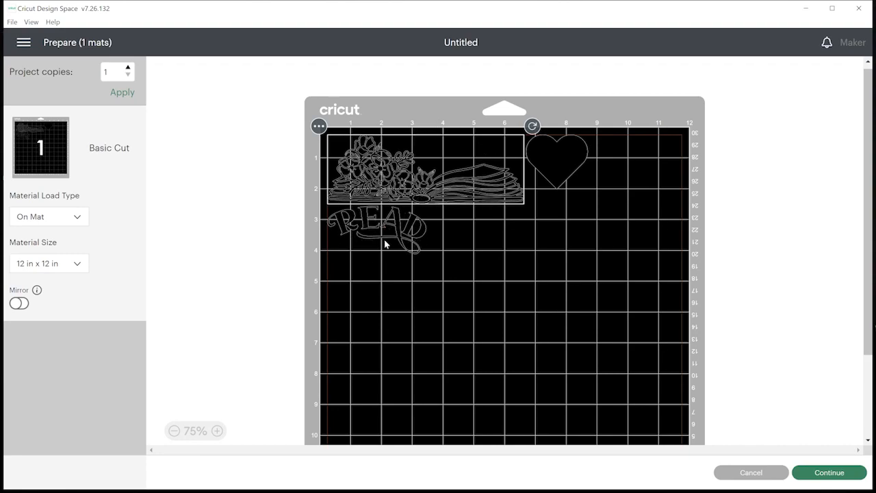
left_click(752, 473)
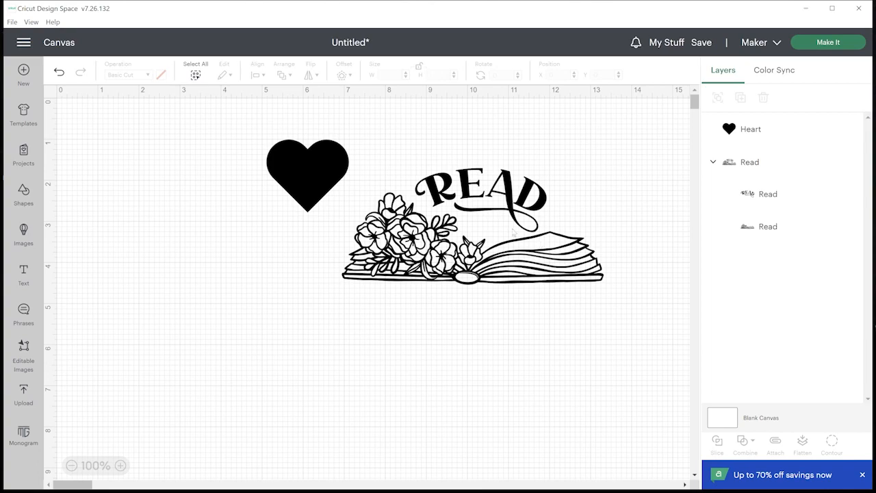
Step: Attach the layers of the READ image together, preview their placement on the mat, and return to the canvas
left_click(515, 279)
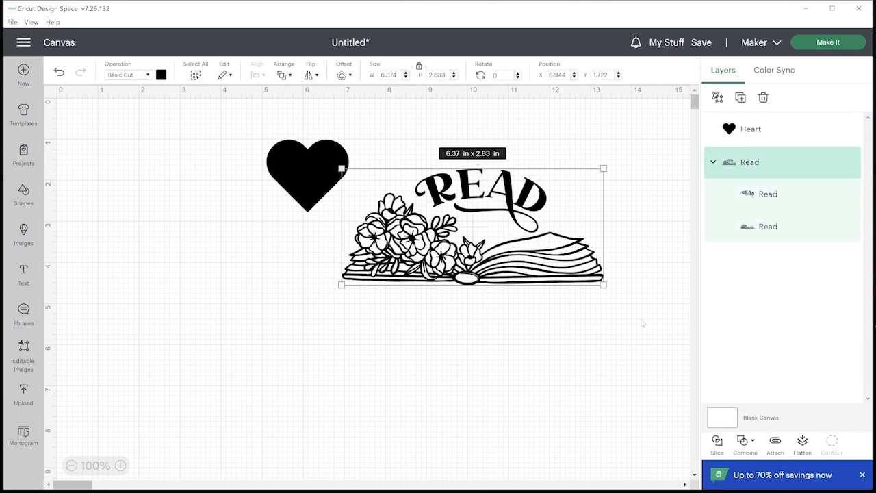
left_click(776, 445)
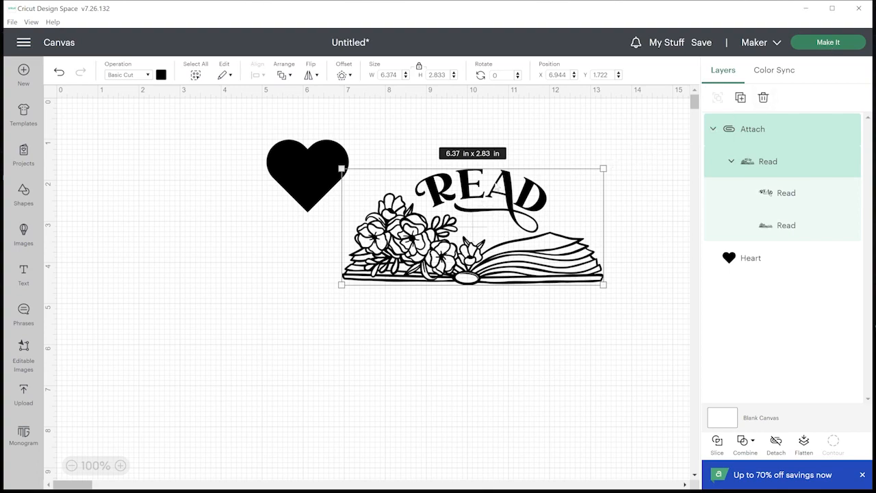
left_click(836, 44)
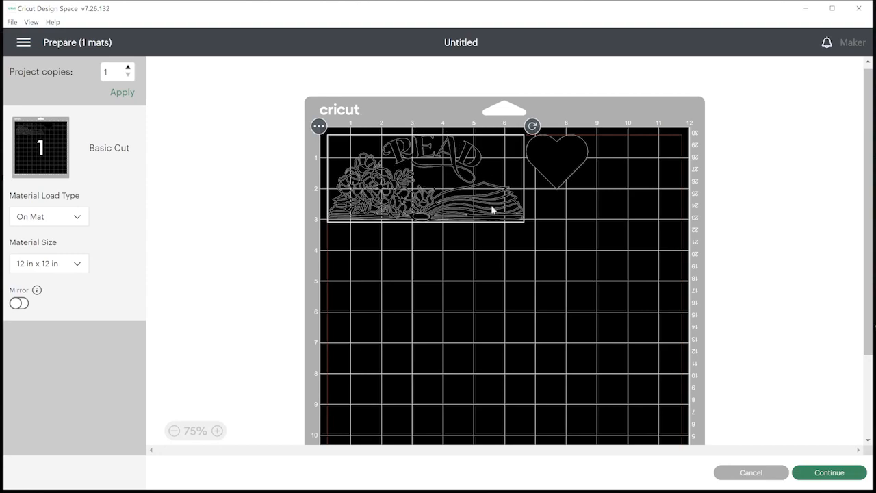
left_click(743, 474)
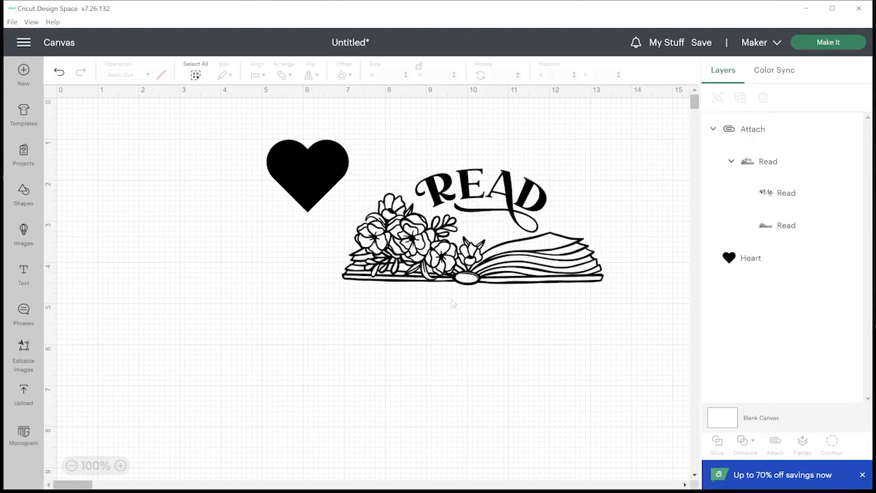
Step: Clear the canvas by deleting the heart and the attached READ image together
left_click_drag(538, 322, 282, 166)
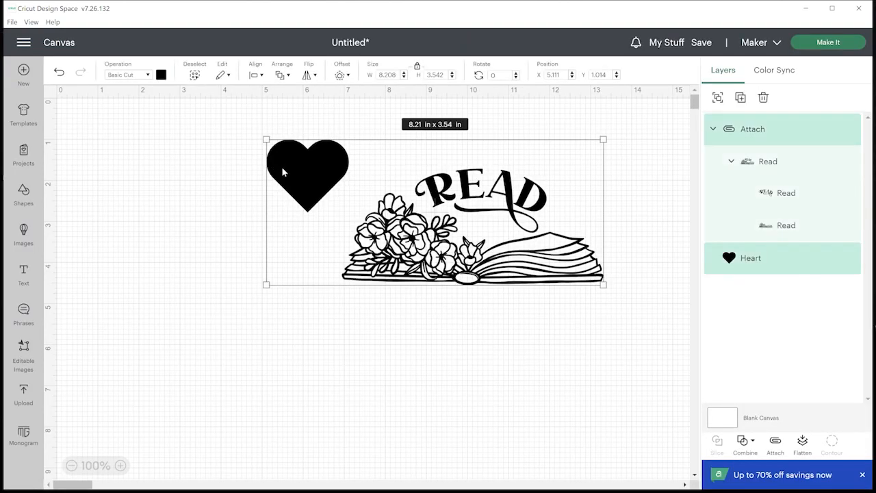
key("Delete")
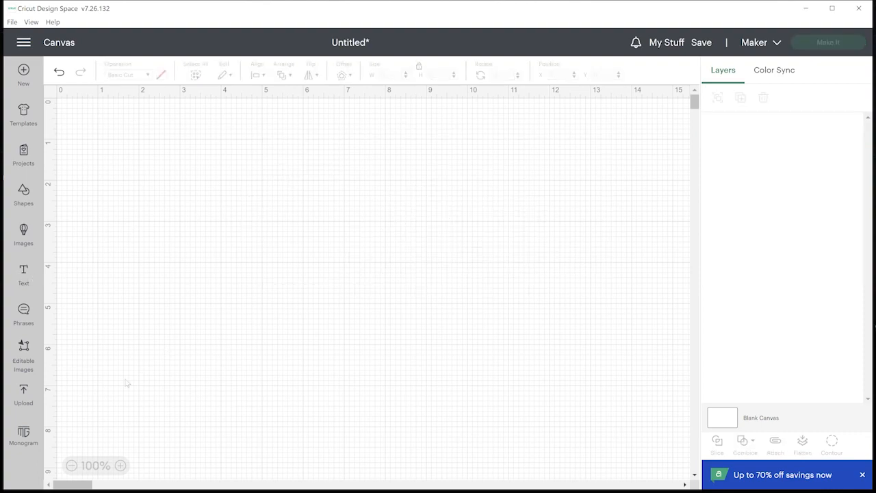
Step: Browse the full phrase library and select the teal and navy "Bougie" phrase
left_click(23, 313)
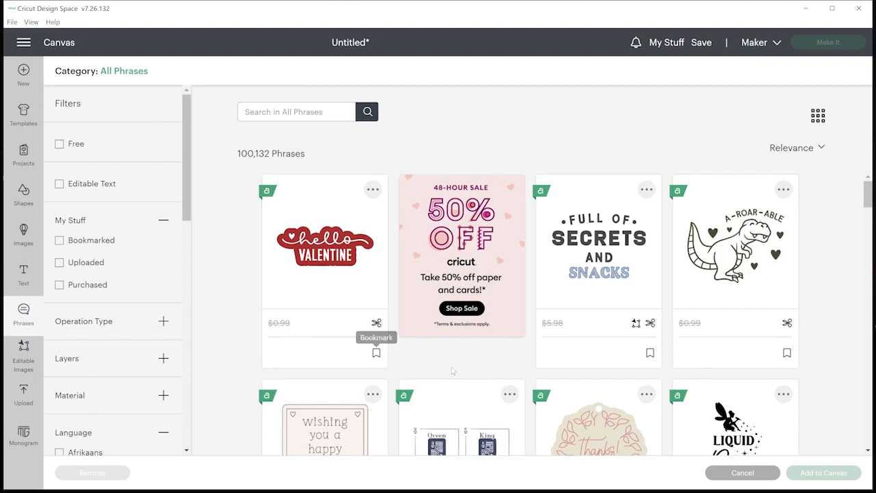
scroll(479, 369, "down", 1)
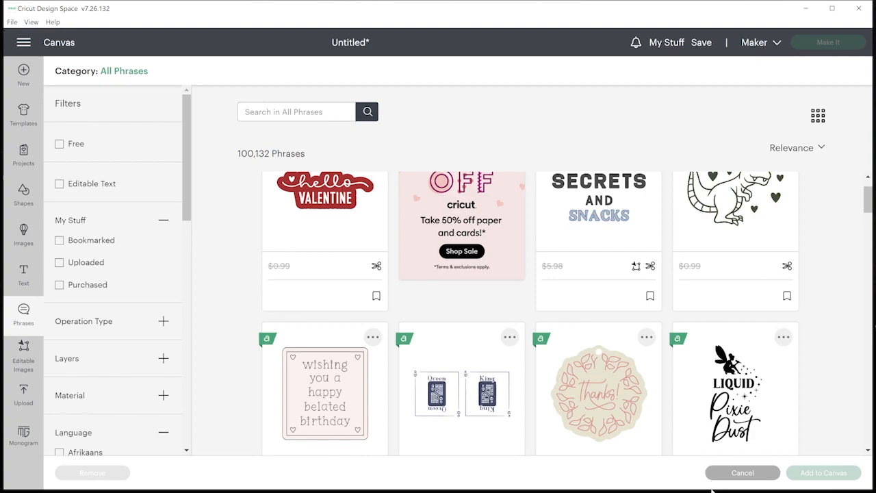
scroll(740, 400, "down", 3)
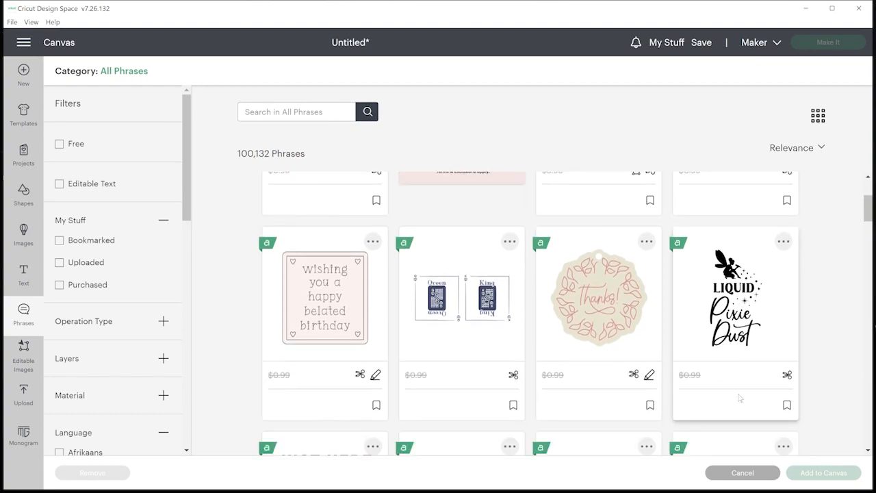
scroll(740, 397, "down", 2)
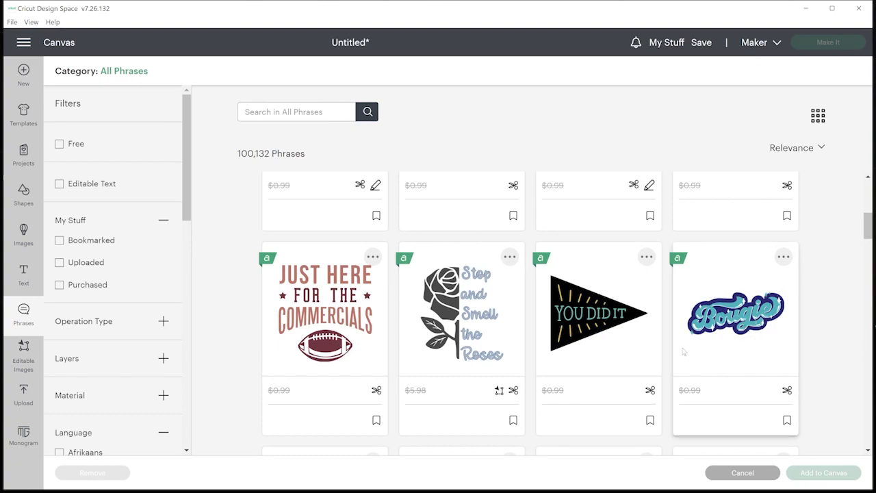
left_click(736, 315)
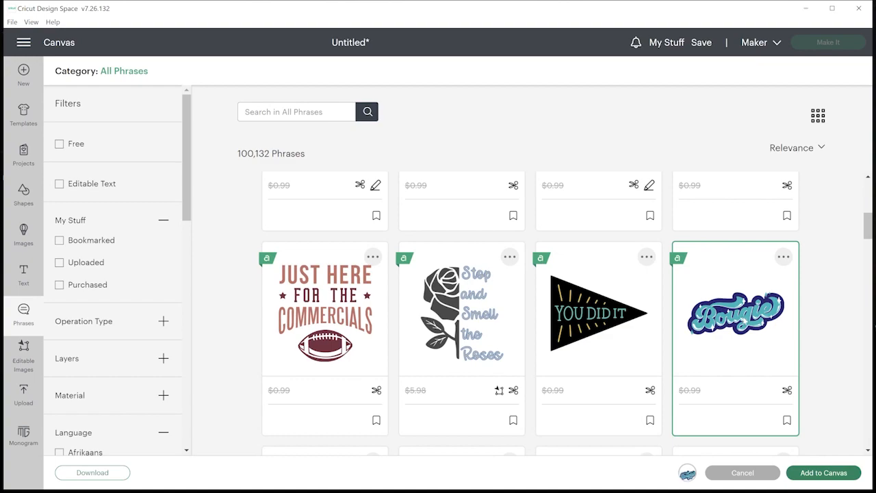
Step: Add the gold "Happy Birthday" phrase to the selection, leaving "Have a Winederful Birthday" deselected
scroll(754, 336, "up", 1)
scroll(753, 336, "down", 3)
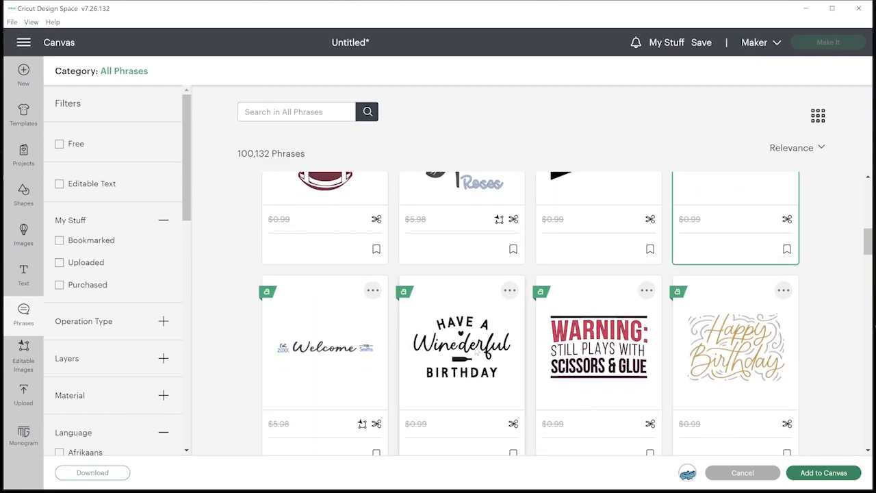
left_click(462, 349)
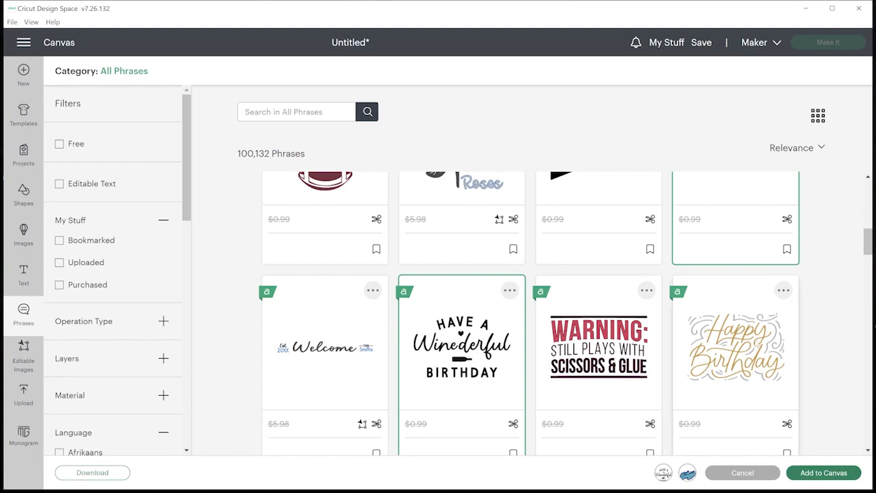
left_click(744, 356)
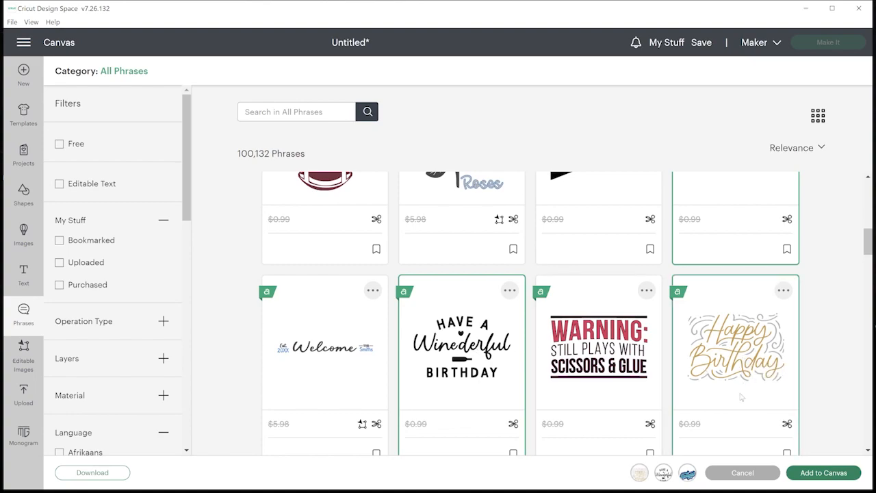
left_click(443, 335)
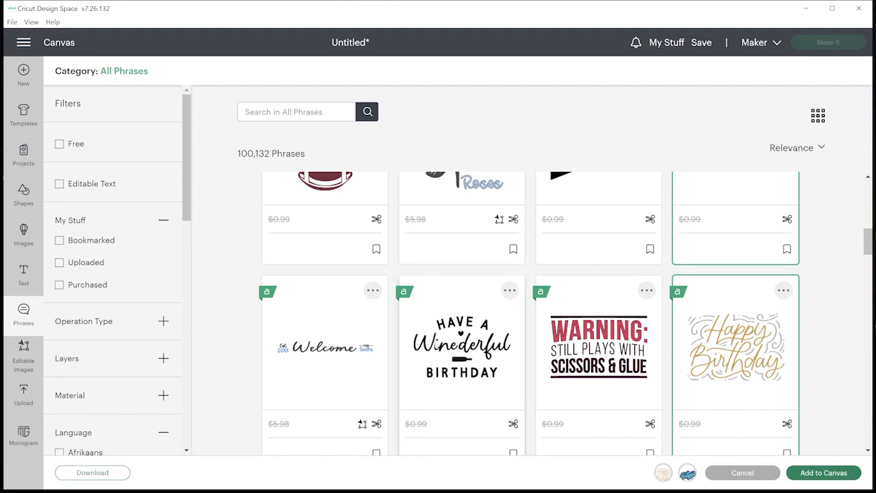
Step: Look back through the phrase library and add the selected "Bougie" and "Happy Birthday" phrases to the canvas
scroll(491, 337, "up", 1)
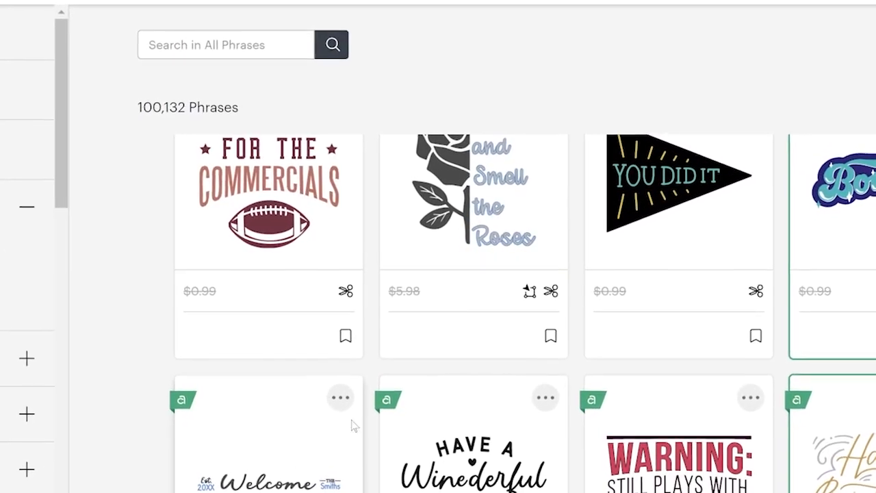
scroll(564, 277, "up", 1)
scroll(585, 281, "up", 2)
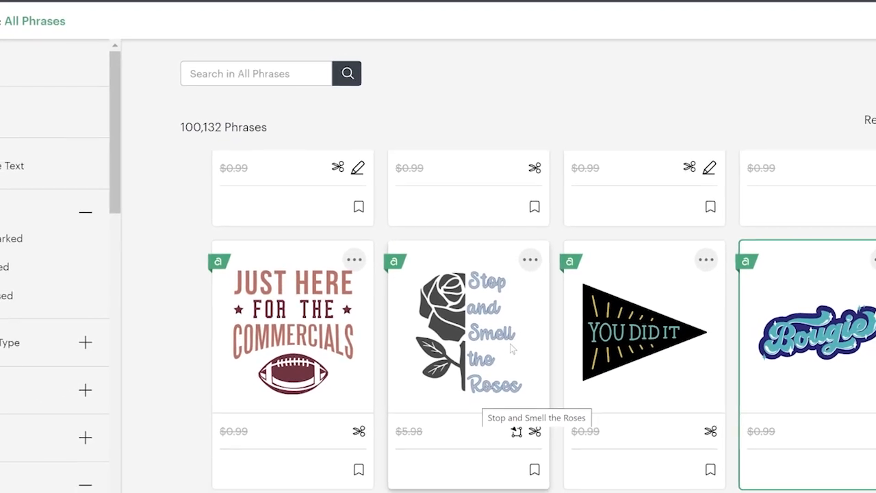
scroll(513, 349, "up", 5)
scroll(550, 342, "down", 1)
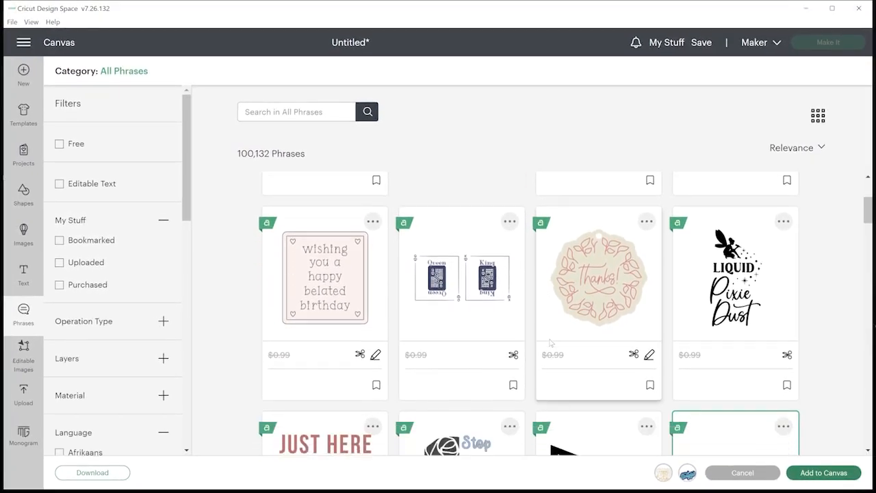
scroll(549, 342, "down", 1)
left_click(825, 473)
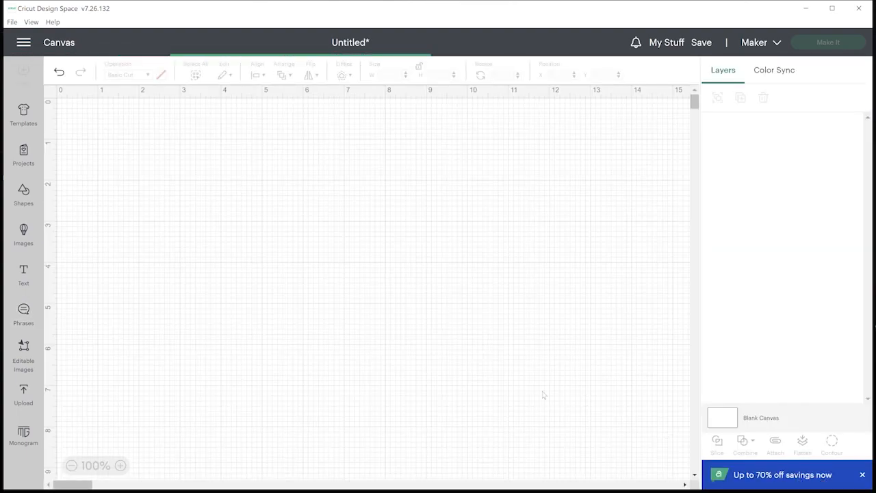
Step: Move the Happy Birthday phrase off the Bougie design to about X 7.735, Y 3.222
left_click_drag(464, 342, 279, 300)
left_click(254, 388)
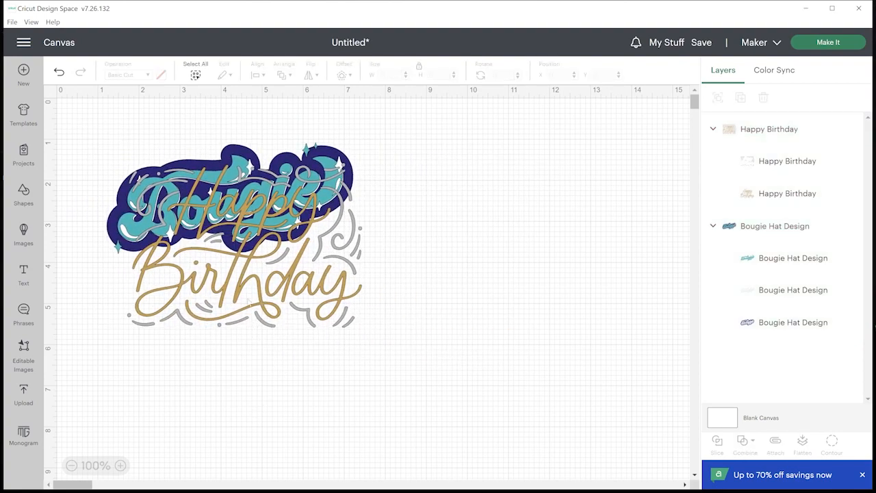
left_click_drag(199, 260, 444, 330)
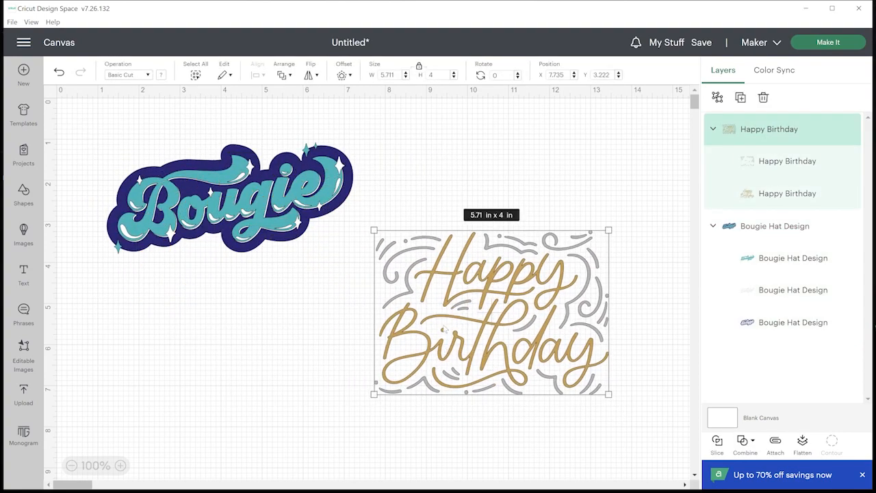
Step: Delete the gray swirl layer of the Happy Birthday phrase and shrink the gold lettering to about 5.34 × 3.62 in
left_click(788, 162)
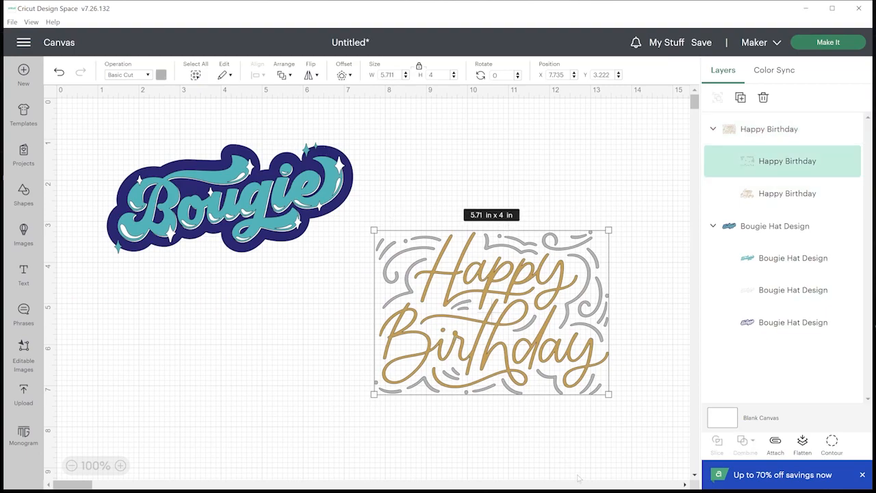
left_click_drag(609, 394, 510, 313)
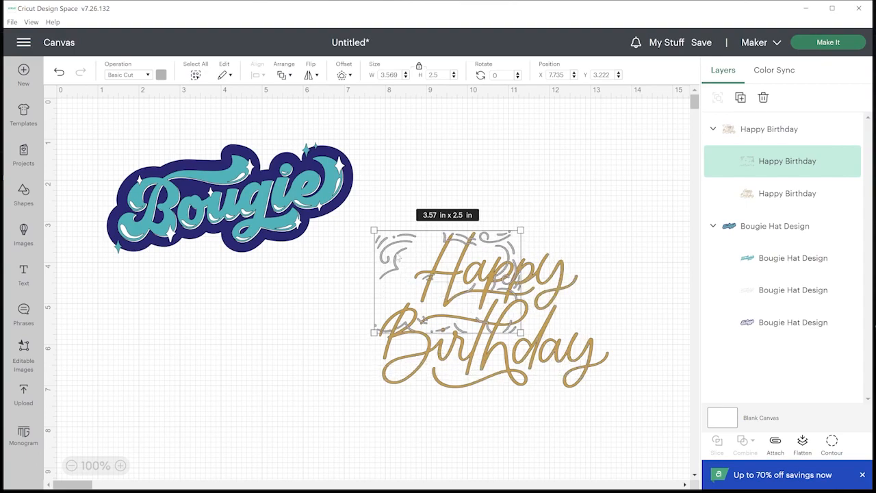
key("Delete")
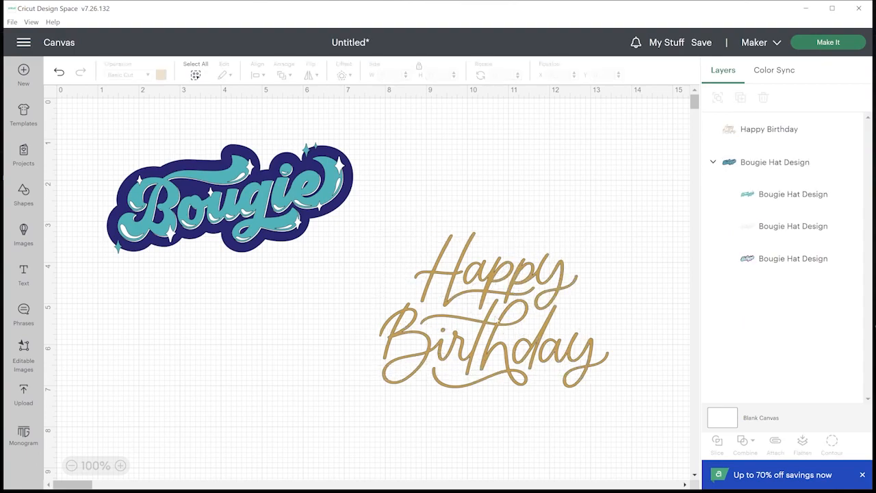
left_click(497, 320)
mouse_move(606, 389)
left_mouse_down()
mouse_move(539, 352)
mouse_move(599, 381)
left_mouse_up()
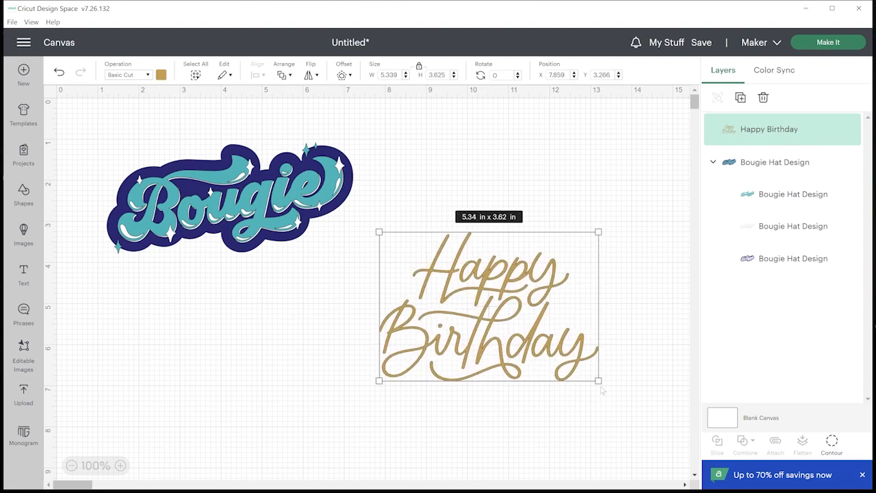
Step: Hide the "Birth" lettering and its nearby inner loops with Contour, and delete the remaining Happy Birthday phrase
left_click(830, 442)
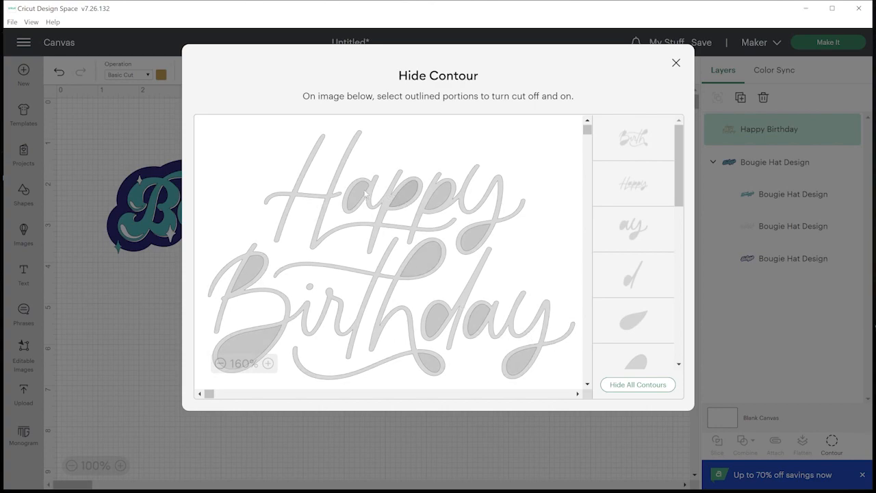
left_click(395, 283)
left_click(407, 275)
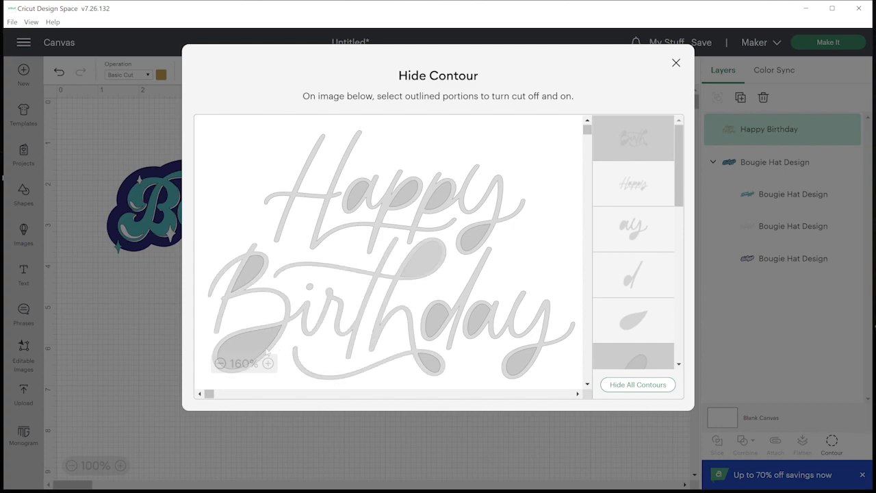
left_click(253, 342)
left_click(243, 276)
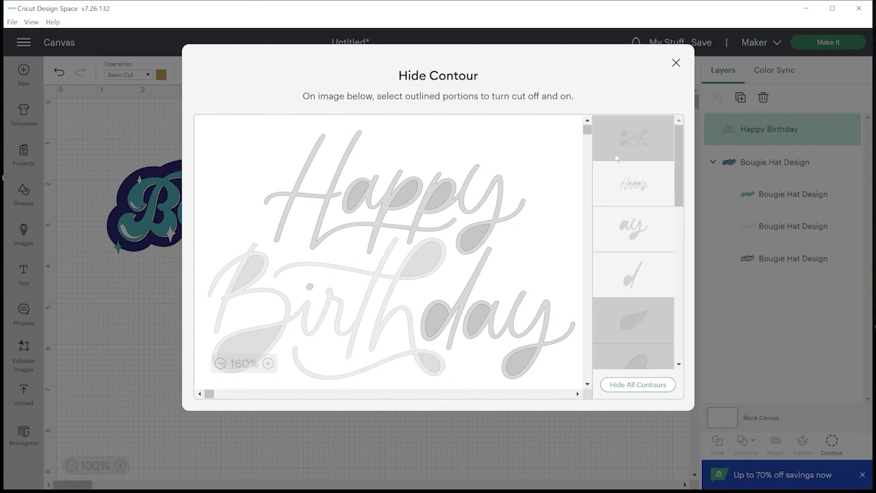
left_click(676, 62)
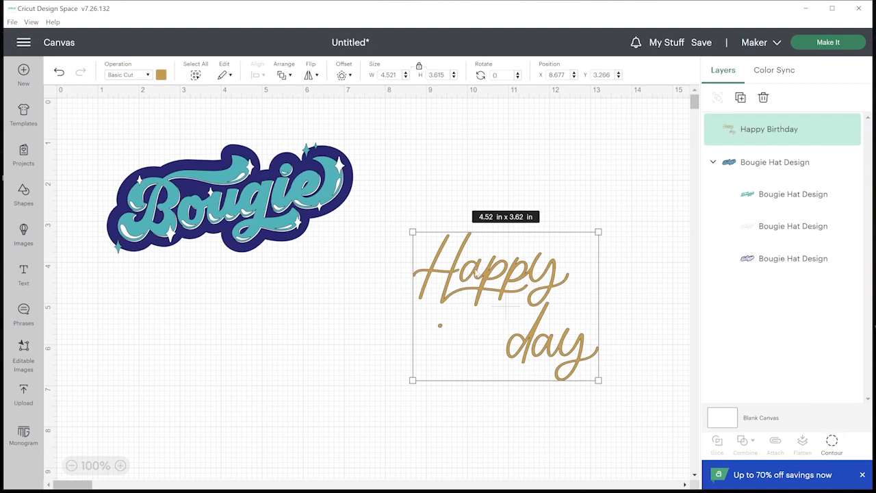
key("Delete")
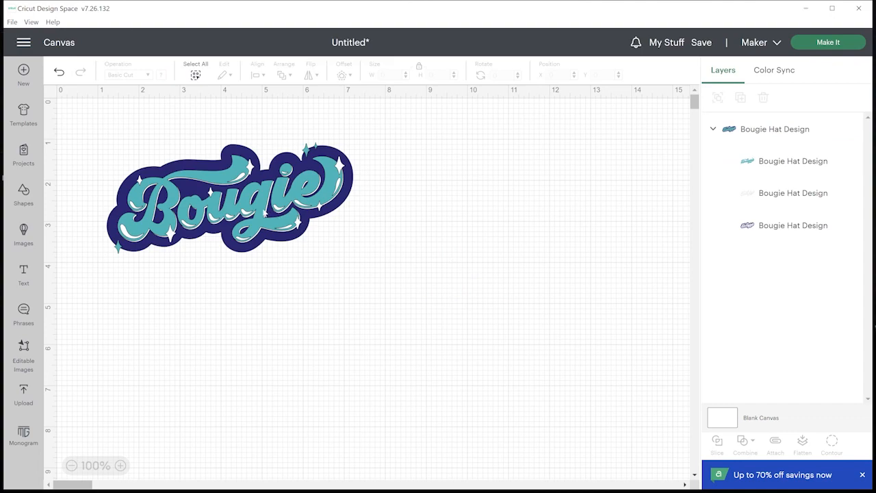
Step: Toggle the Bougie design's teal and navy layers off and on, and hide its white layer
left_click(273, 224)
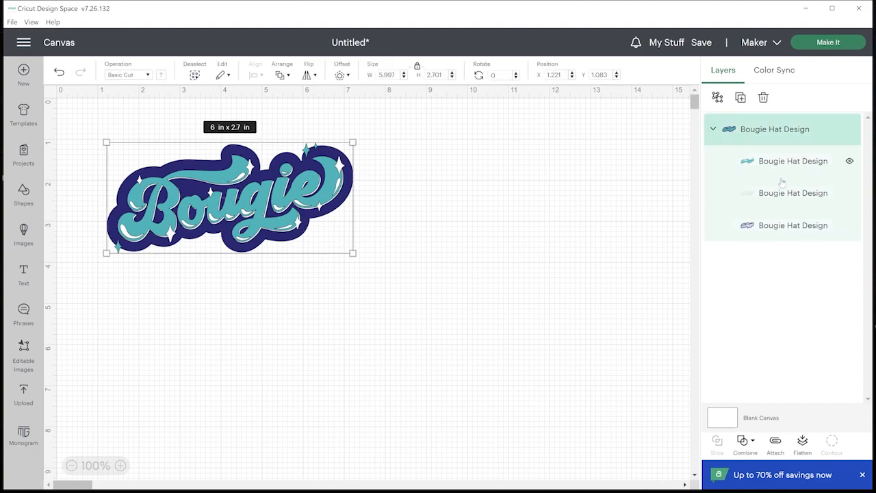
left_click(850, 162)
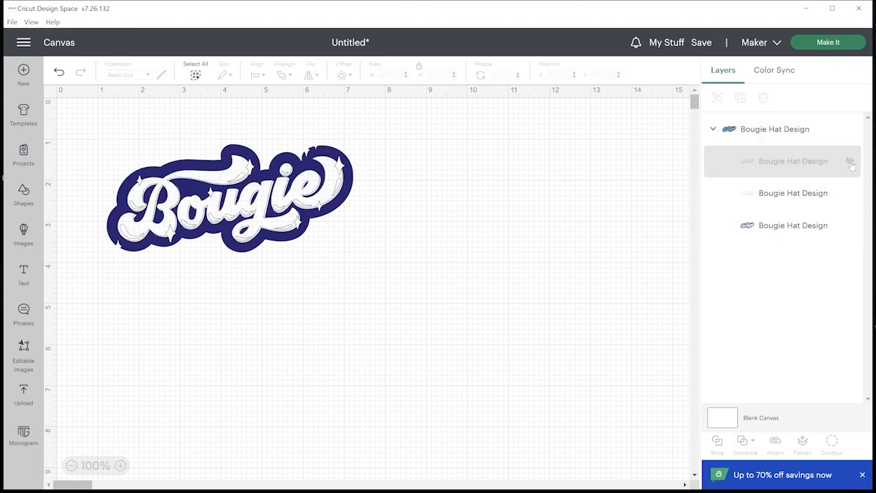
left_click(849, 163)
left_click(851, 194)
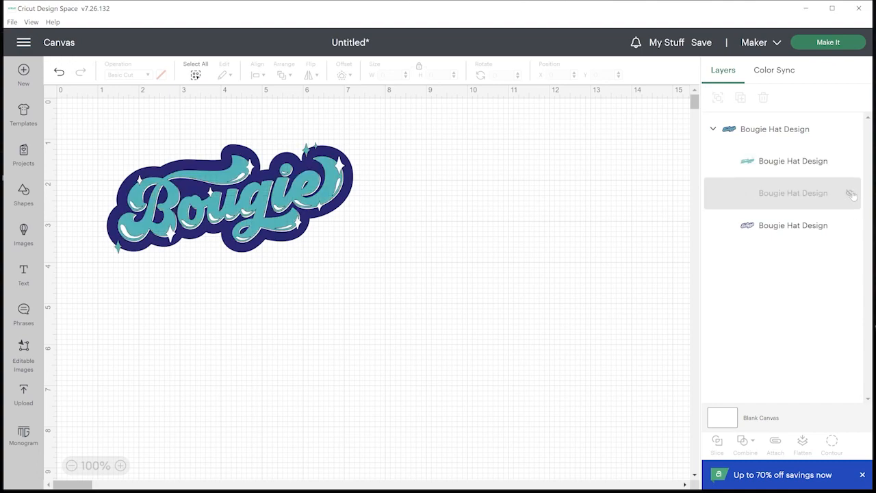
left_click(850, 225)
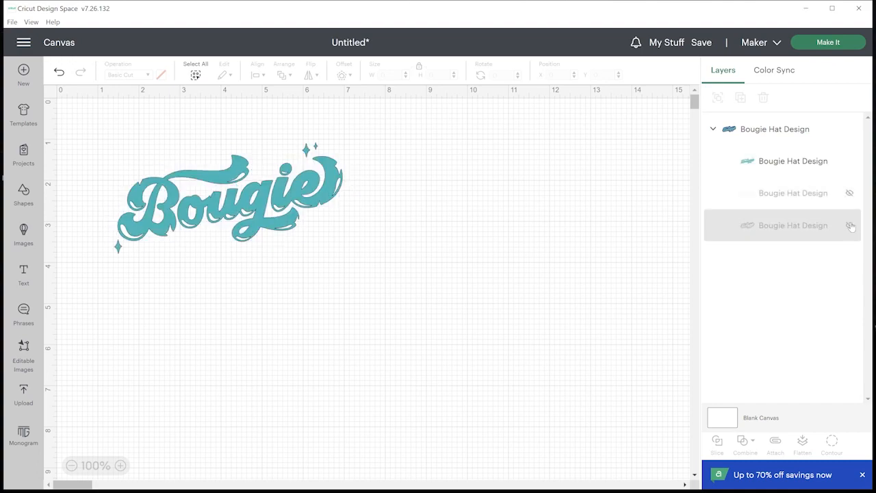
left_click(850, 226)
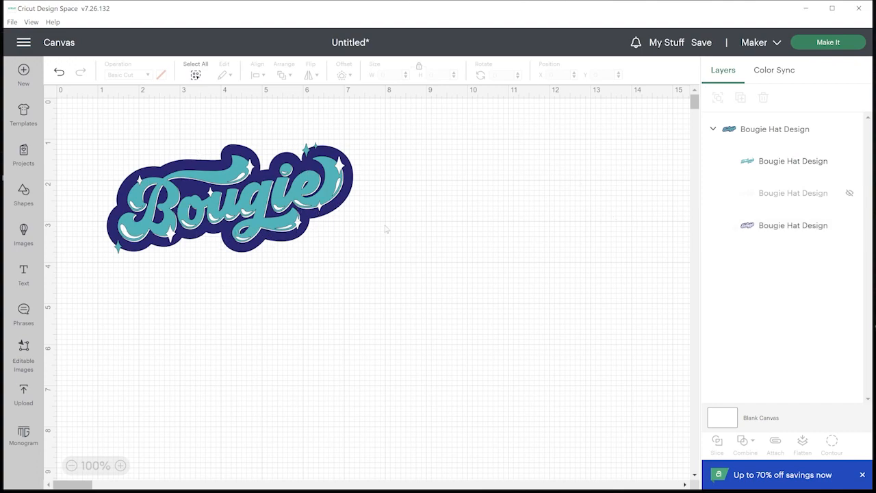
Step: Delete the entire Bougie design from the canvas
left_click_drag(389, 230, 101, 134)
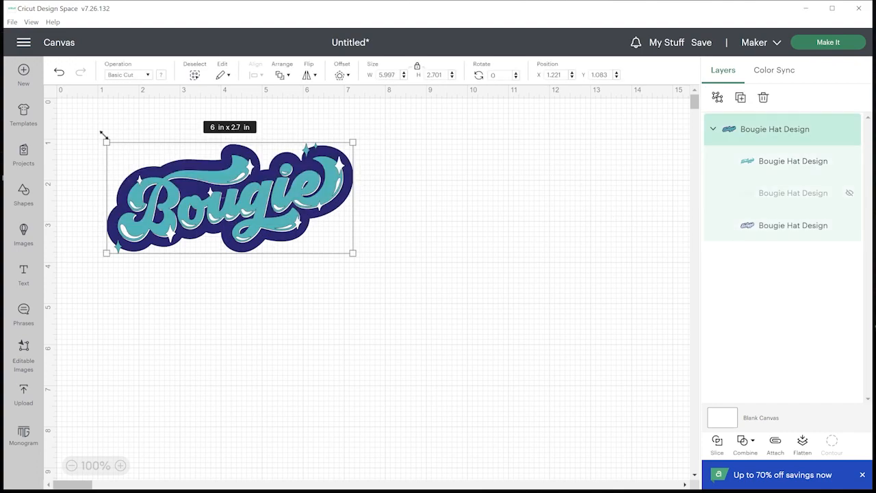
key("Delete")
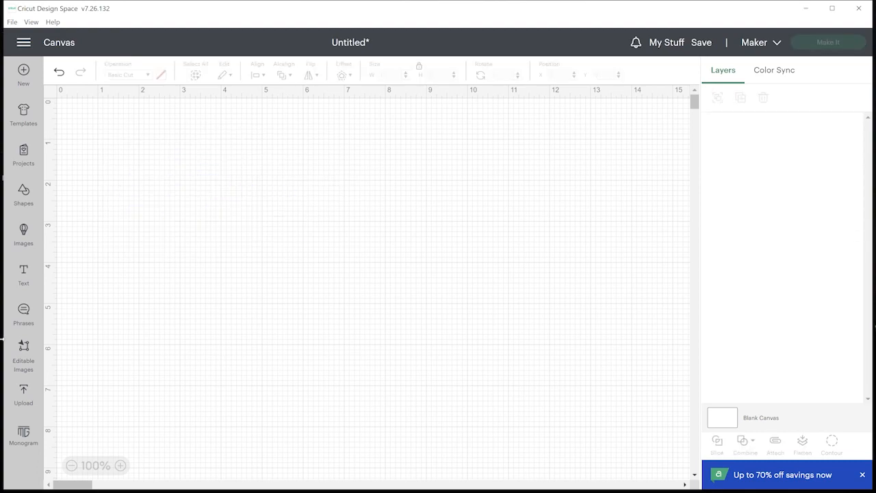
Step: Look through the phrase library's language filters and listed phrases, and return to the canvas
left_click(25, 317)
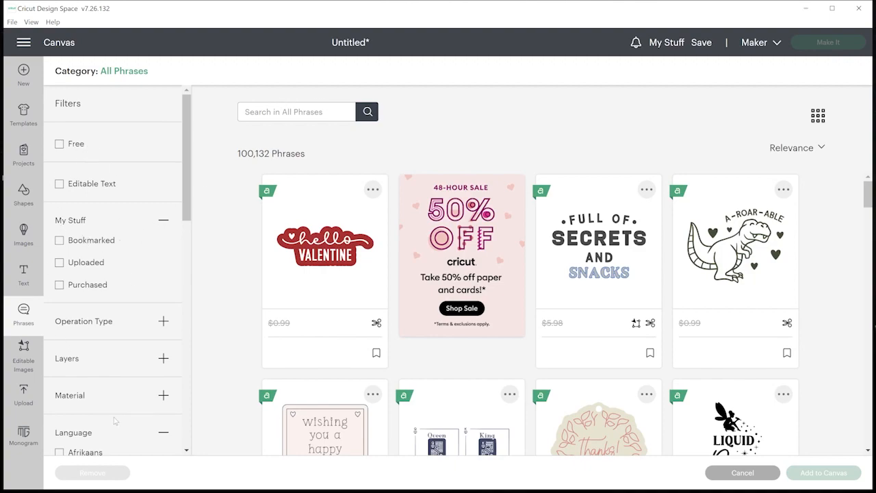
scroll(159, 410, "down", 5)
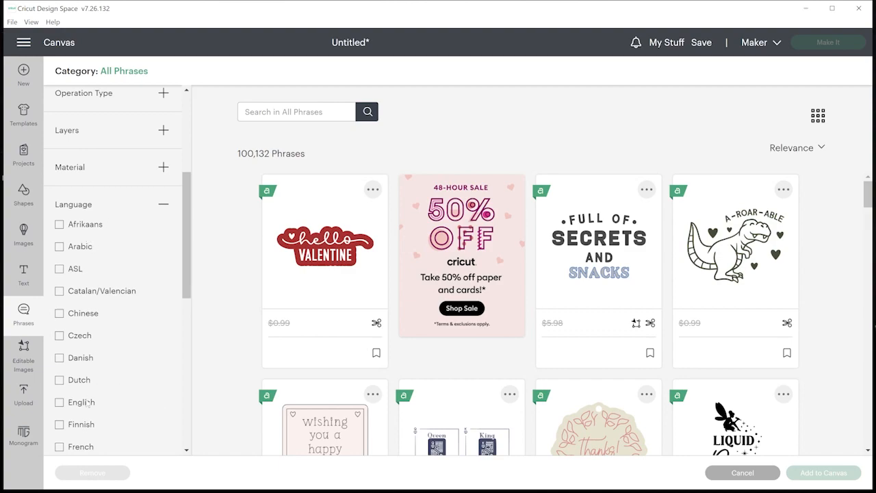
scroll(113, 385, "down", 5)
scroll(113, 385, "down", 4)
scroll(284, 379, "down", 5)
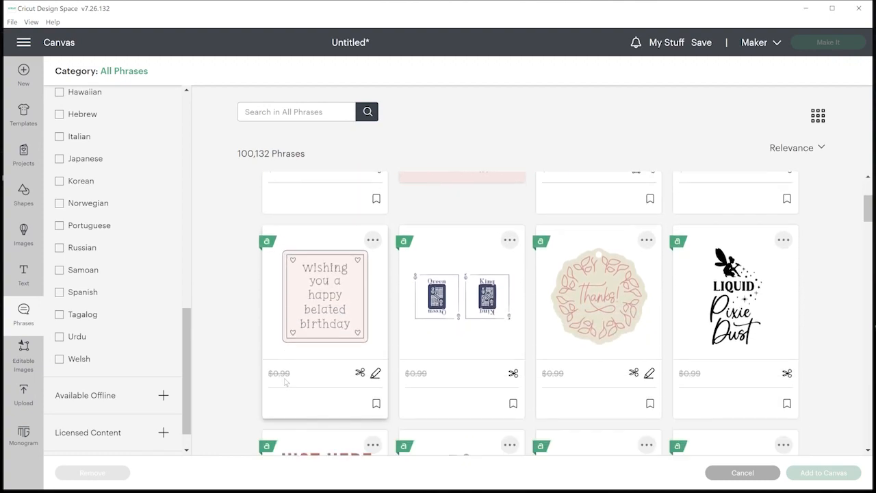
scroll(282, 379, "up", 2)
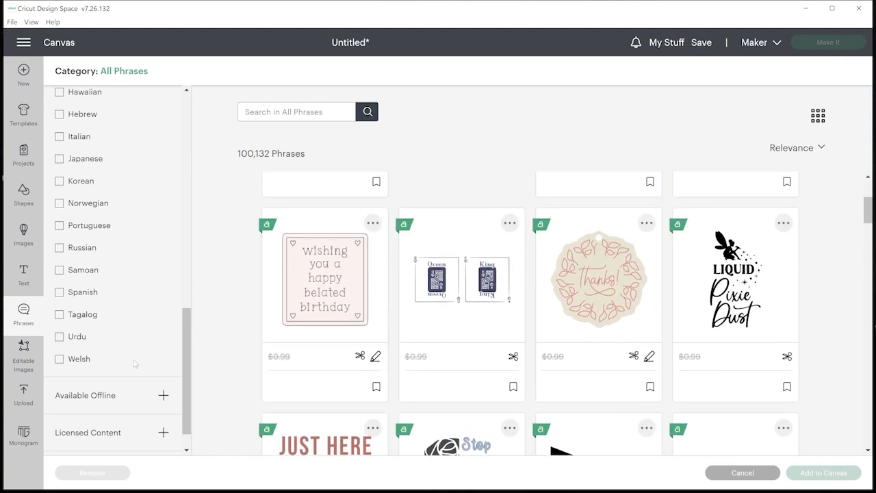
left_click(27, 317)
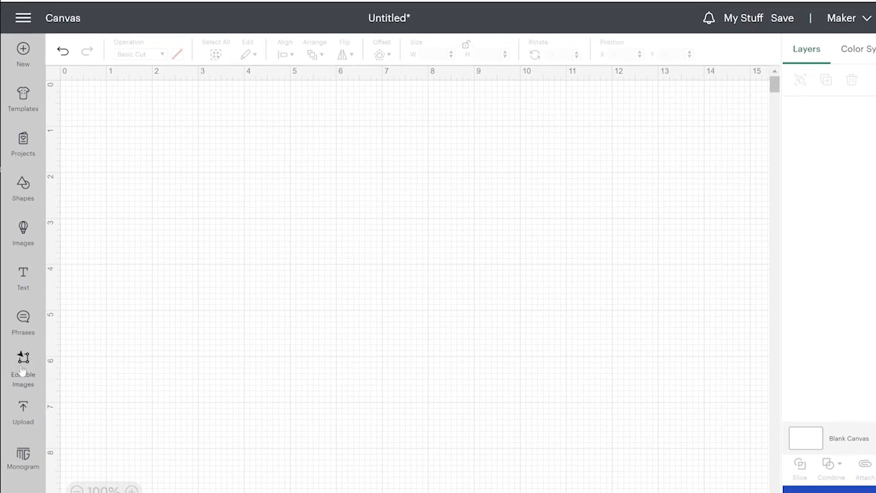
Step: Open the editable images library and select the "Once upon a time" book image with the owl and dragon
left_click(22, 364)
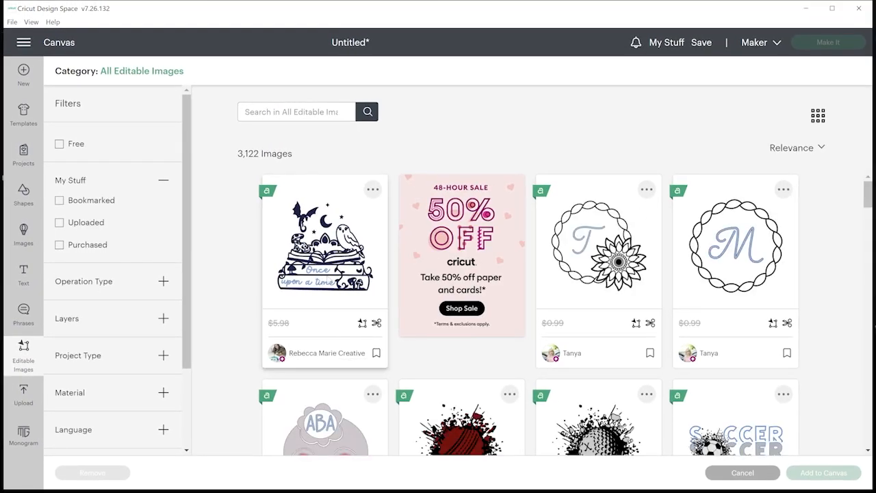
scroll(300, 292, "down", 3)
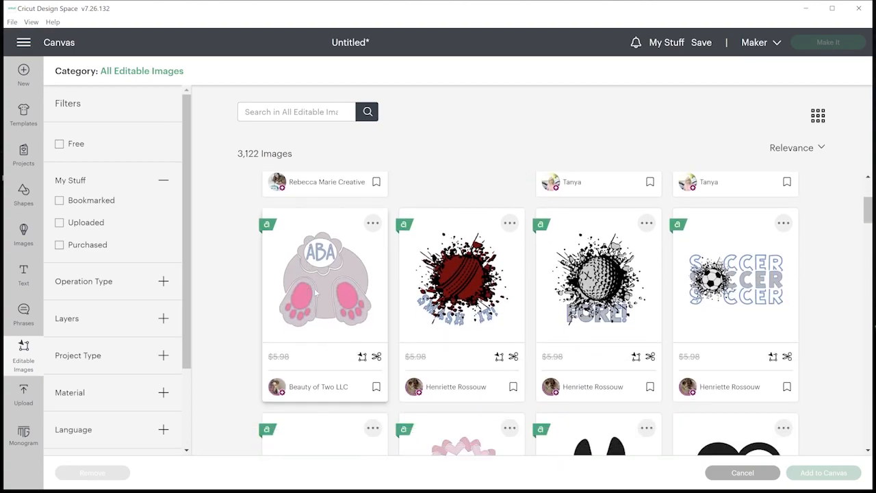
scroll(315, 293, "up", 2)
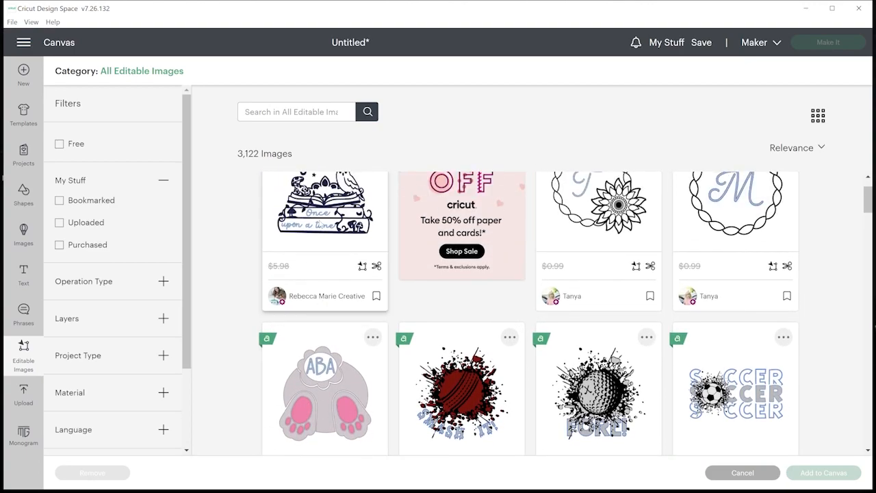
left_click(322, 226)
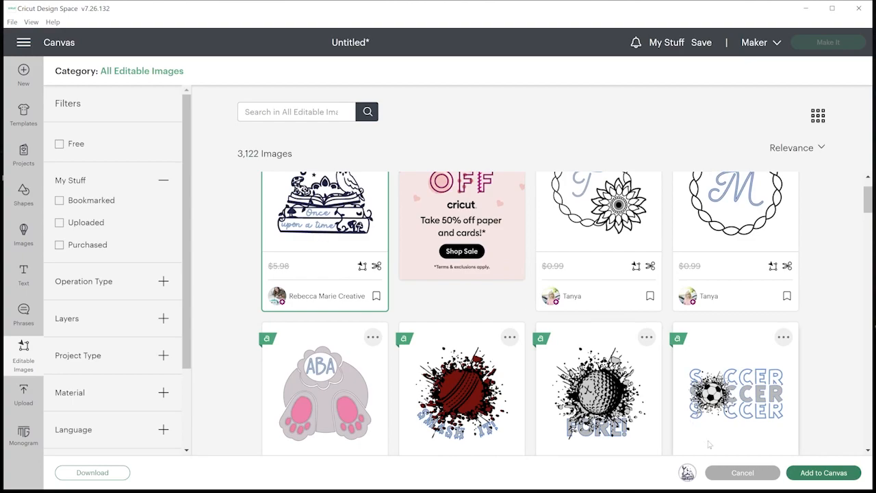
Step: Select the "Official Ice Cream Taster" editable image as well and add both selected images to the canvas
scroll(579, 344, "down", 3)
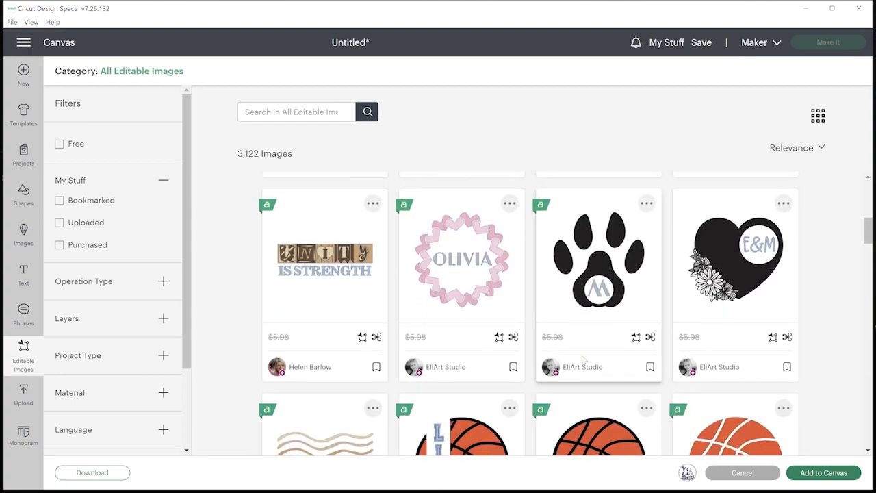
scroll(580, 366, "down", 3)
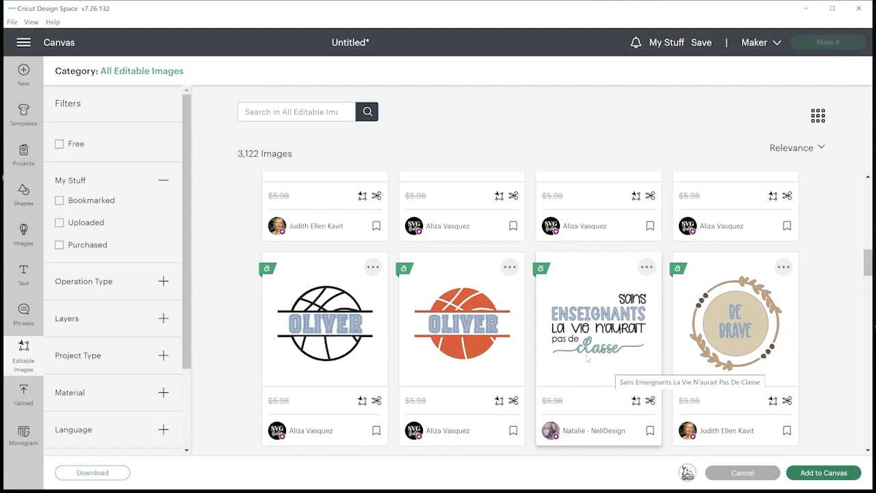
scroll(586, 358, "down", 4)
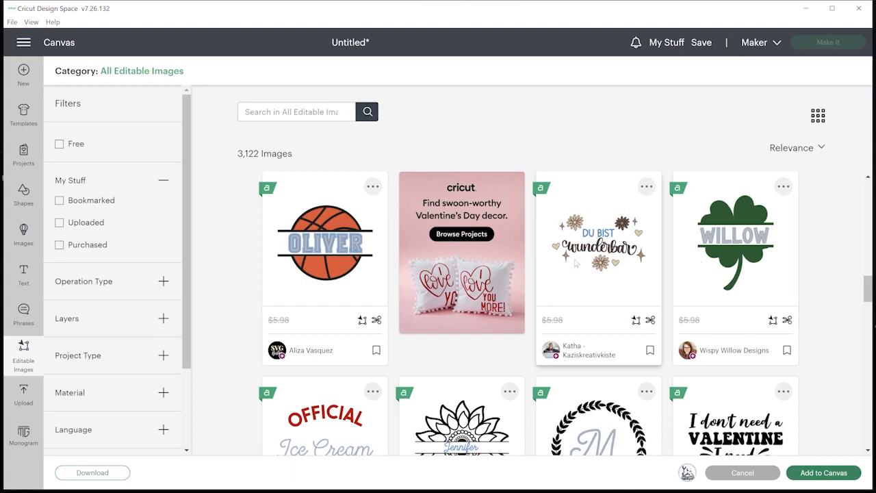
scroll(253, 259, "down", 4)
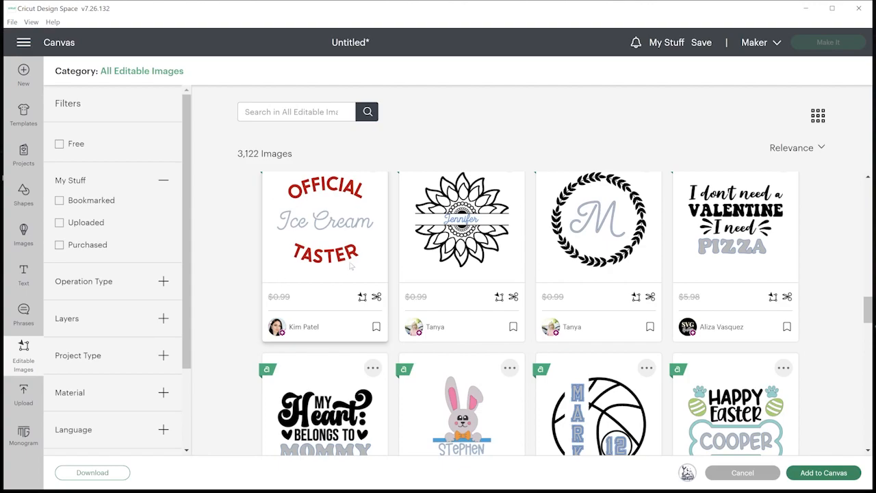
left_click(347, 229)
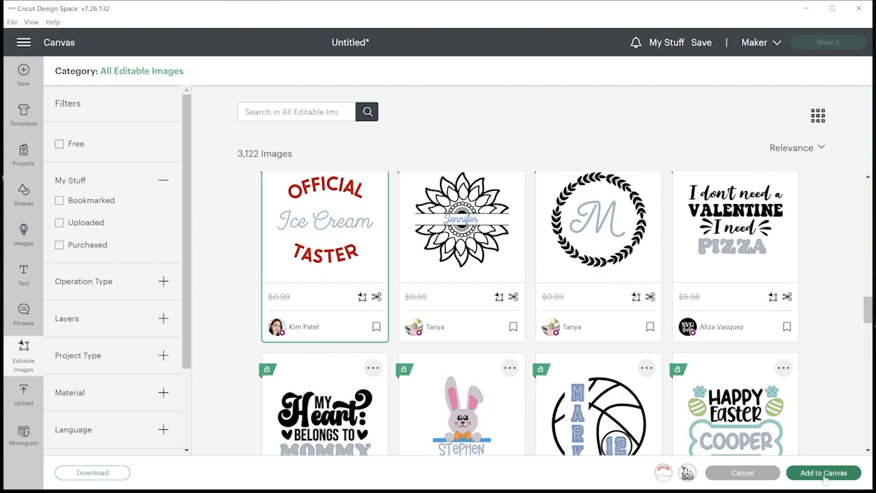
left_click(826, 474)
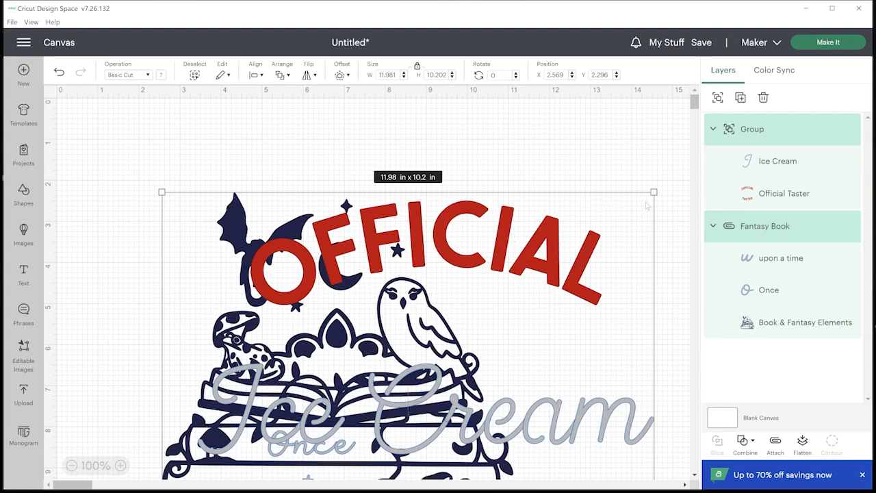
Step: Shrink both images and separate them, placing the Official Ice Cream Taster group beside the book at about X 6.185, Y 0.958
left_click_drag(654, 193, 575, 245)
left_click_drag(413, 324, 417, 326)
left_click_drag(330, 401, 245, 155)
left_click(508, 306)
left_click_drag(242, 254, 555, 173)
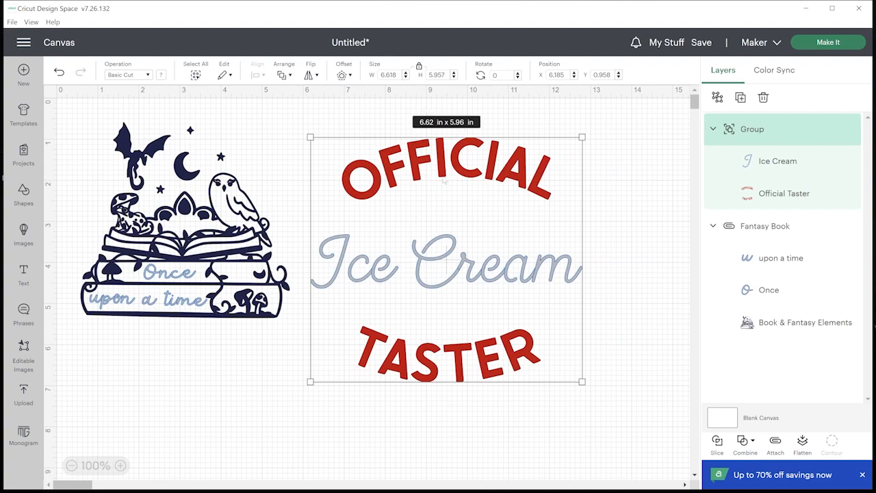
Step: Resize the Official Ice Cream Taster group to about 4.23 × 5.27 in with its proportions unlocked
left_click_drag(584, 137, 540, 166)
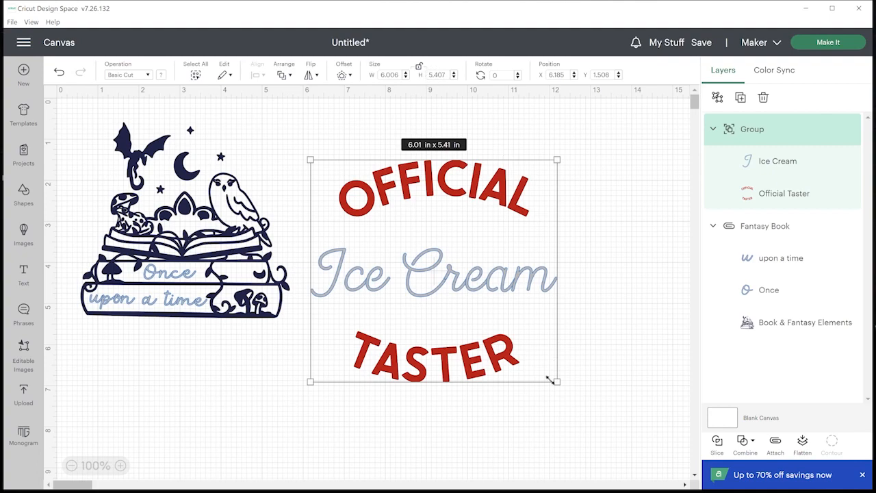
left_click_drag(553, 380, 474, 378)
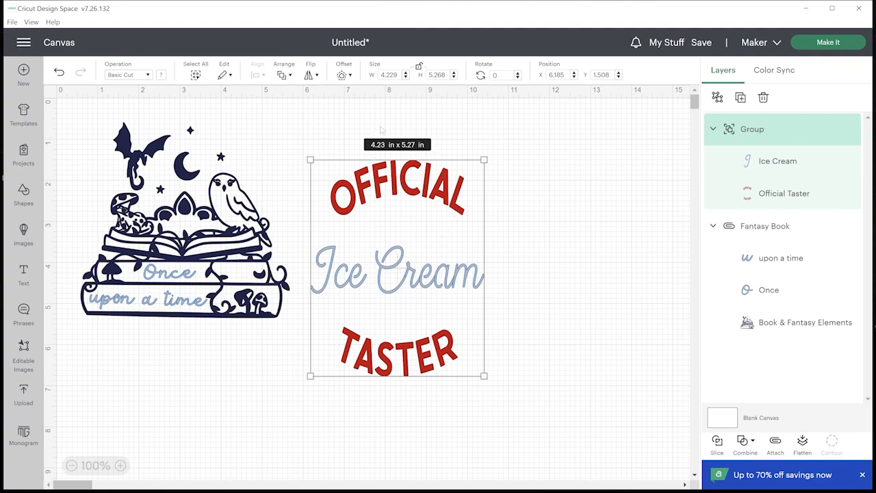
left_click(570, 347)
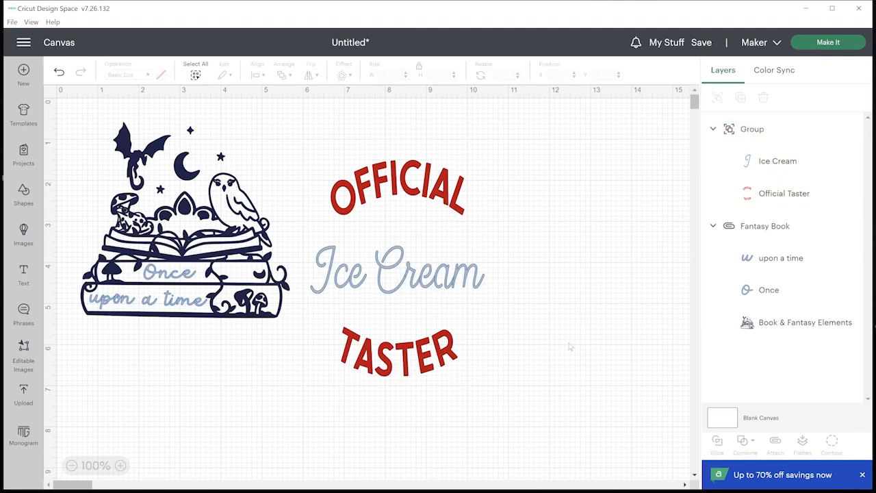
Step: Replace the "Ice Cream" text with "Candy" and center it between Official and Taster at about X 7, Y 3.58
left_click(416, 283)
double_click(409, 279)
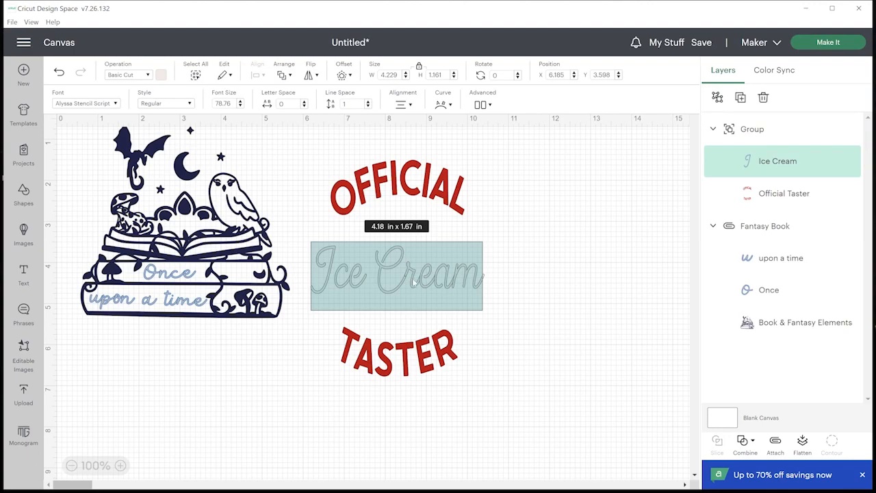
type("Candy")
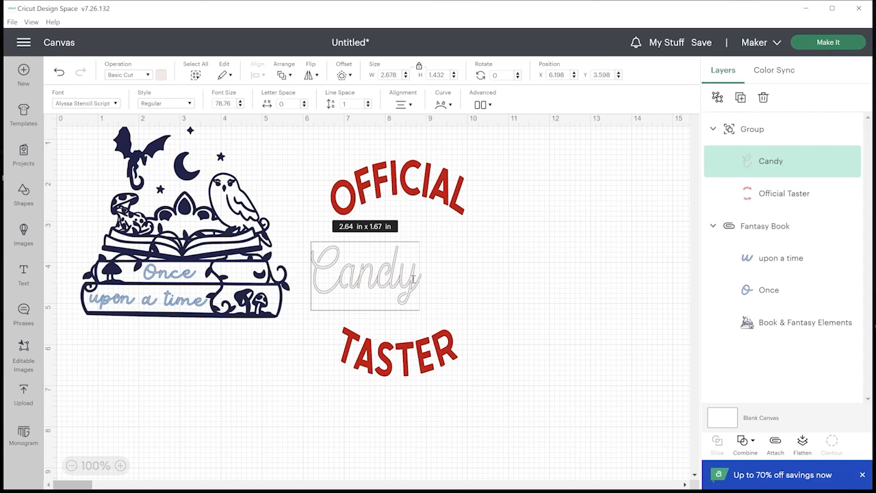
left_click(546, 284)
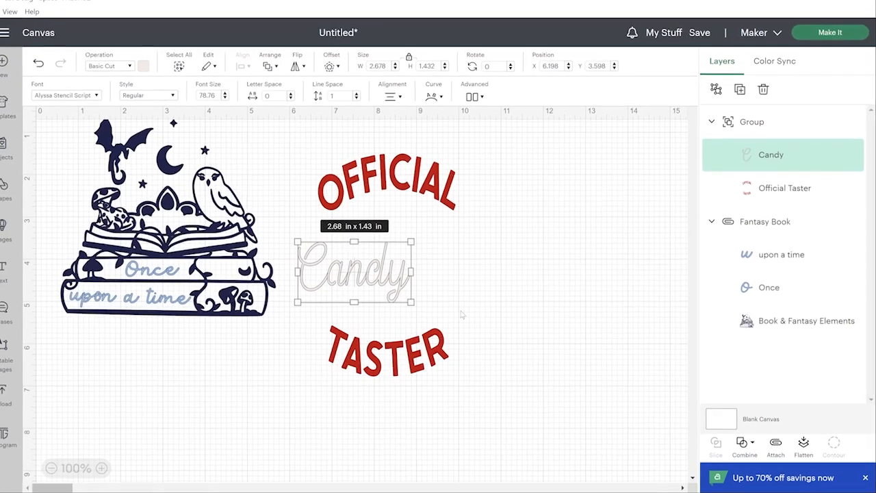
left_click_drag(357, 275, 391, 276)
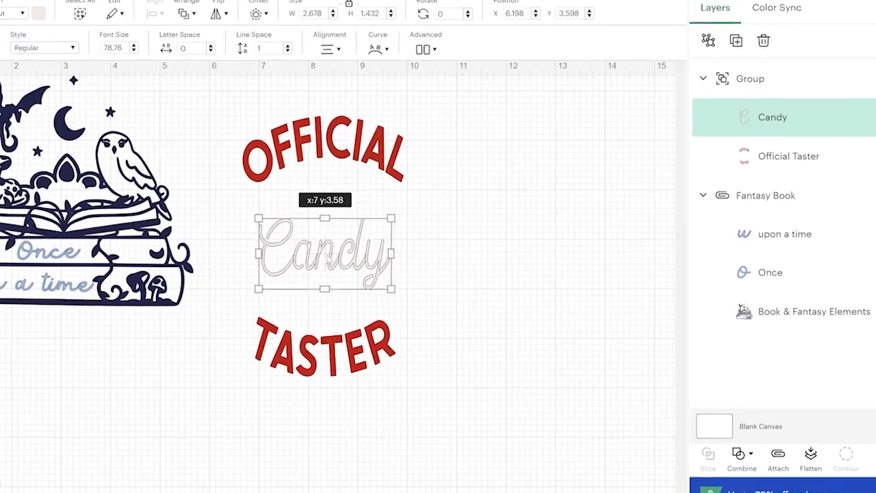
Step: Adjust the "Candy" text between Official and Taster and weld its letters into one shape
left_click_drag(329, 261, 326, 256)
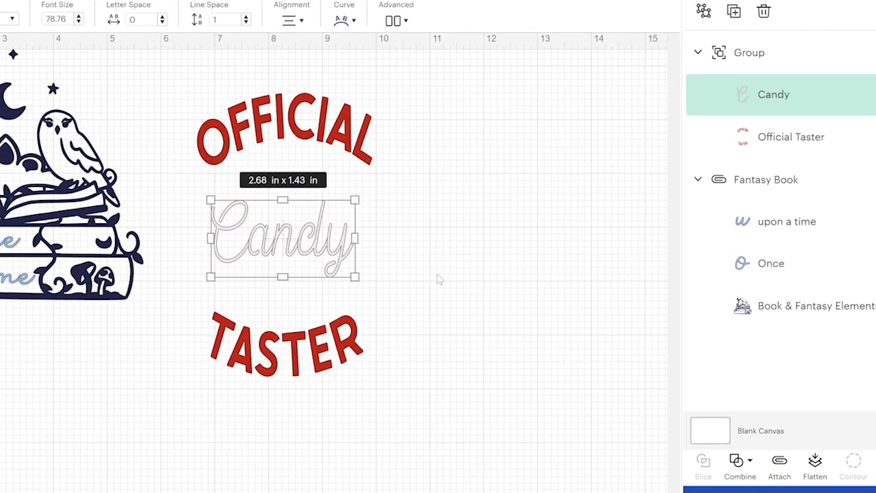
left_click(438, 278)
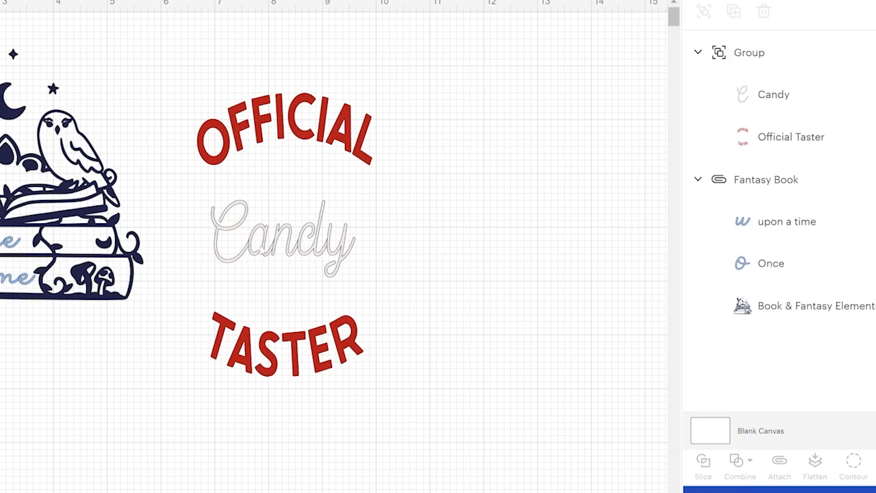
left_click(275, 251)
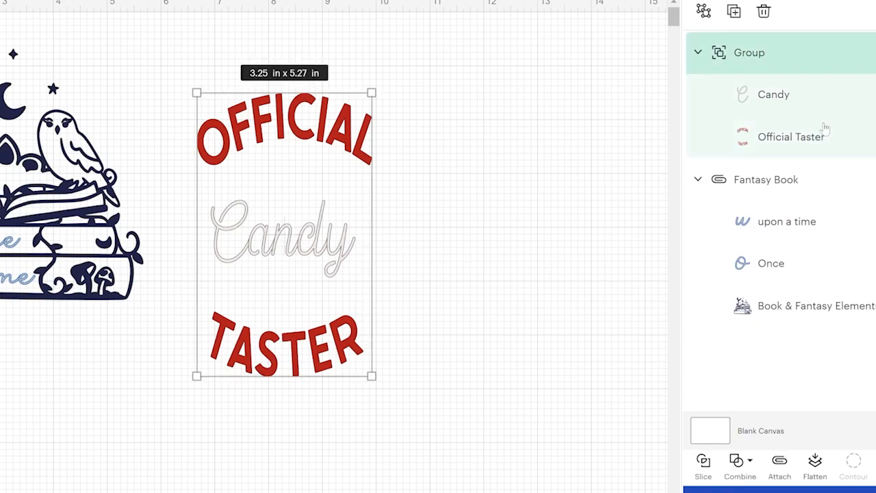
left_click(789, 95)
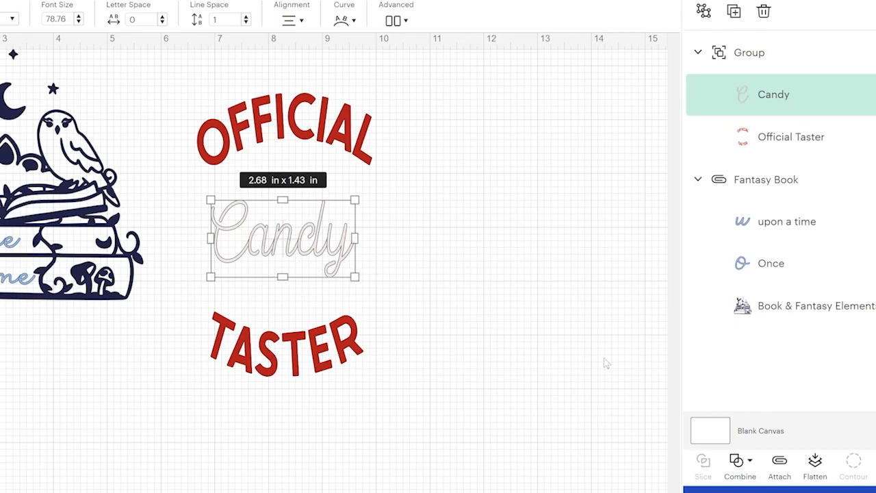
left_click(742, 474)
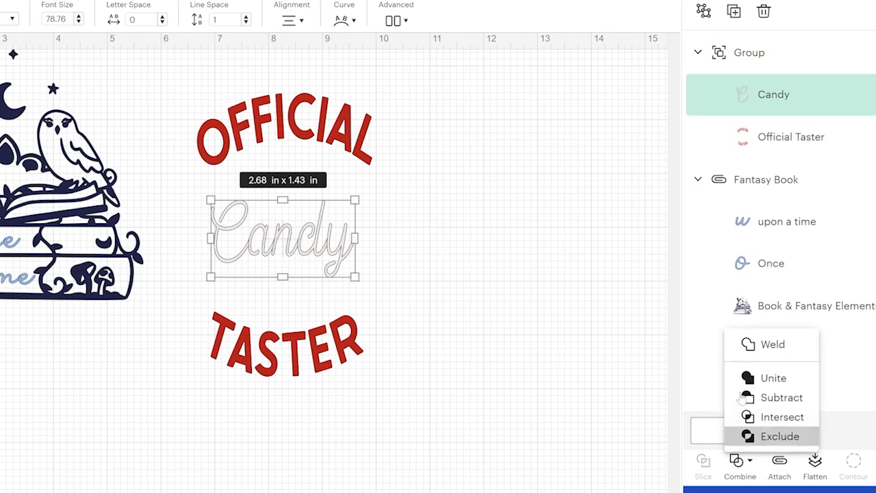
left_click(774, 345)
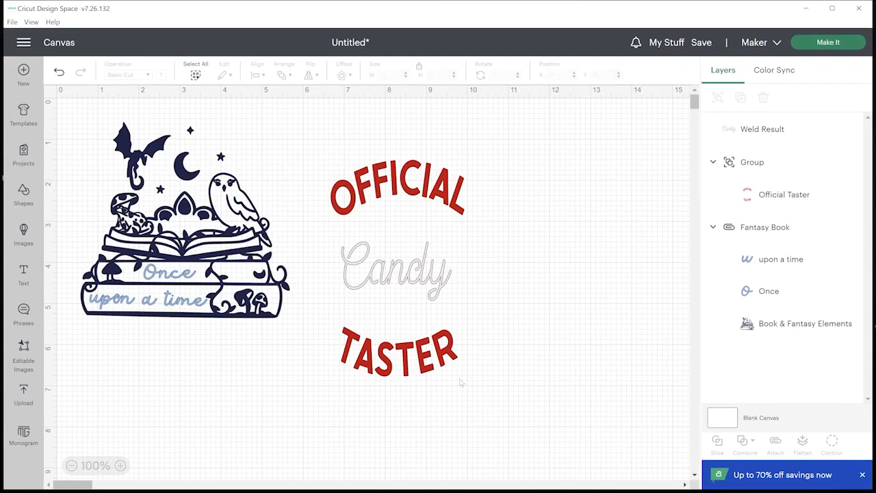
Step: Clear the canvas by deleting the Official Candy Taster design and the Fantasy Book image
left_click_drag(488, 391, 374, 143)
key("Delete")
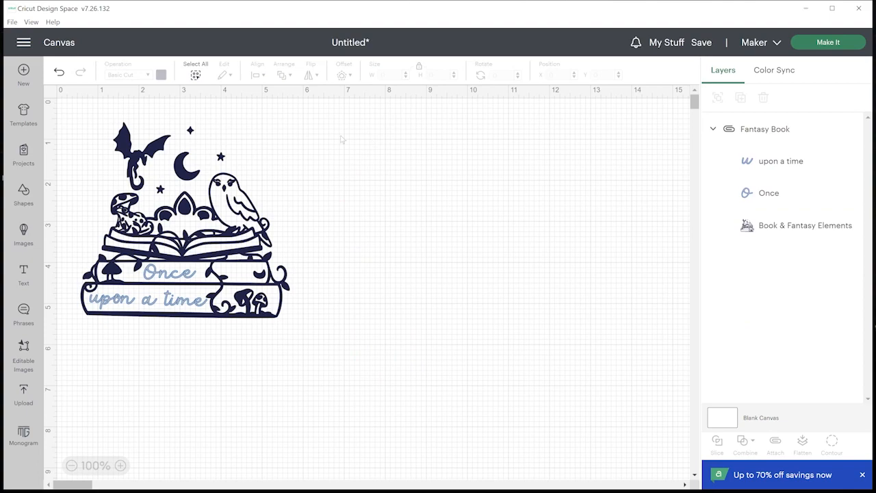
left_click(122, 304)
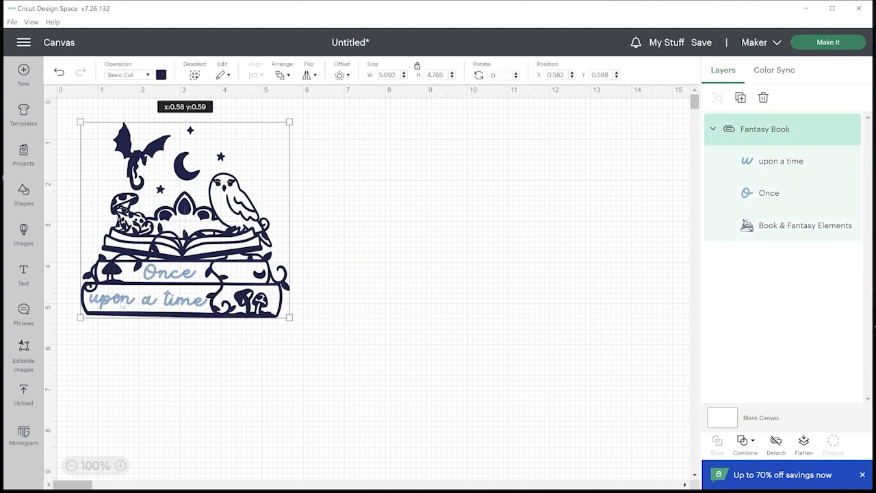
double_click(121, 300)
left_click(250, 326)
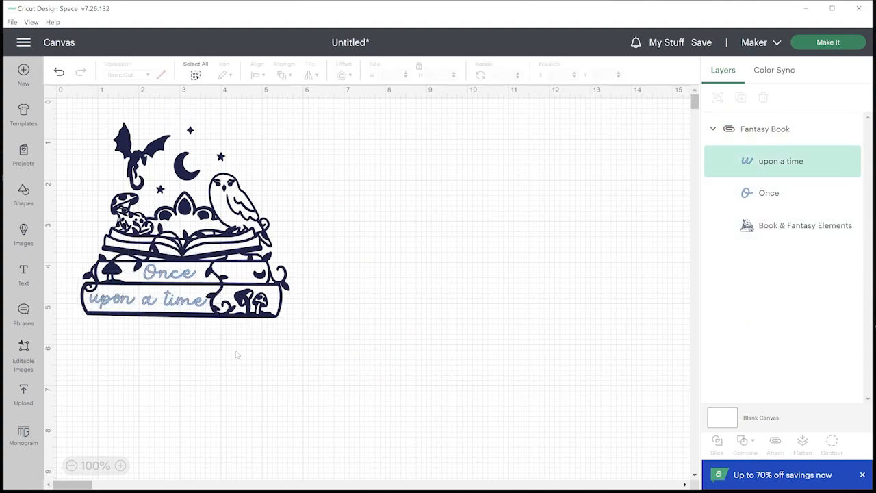
left_click(233, 282)
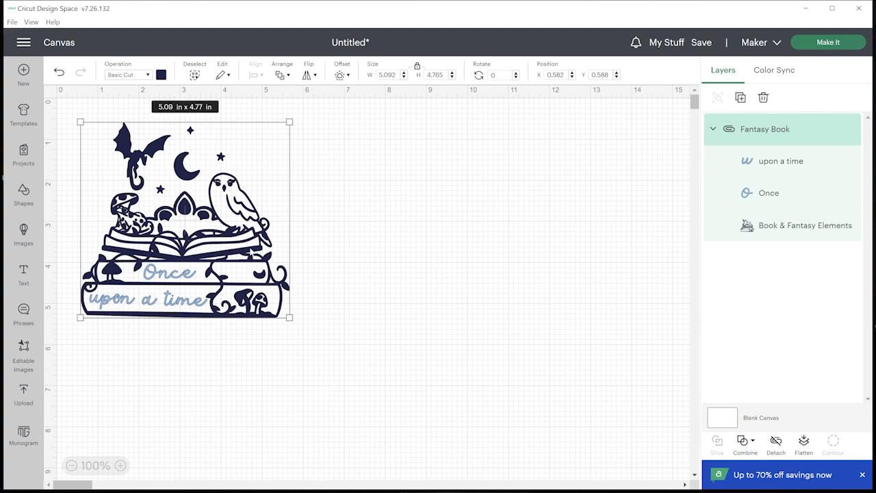
key("Delete")
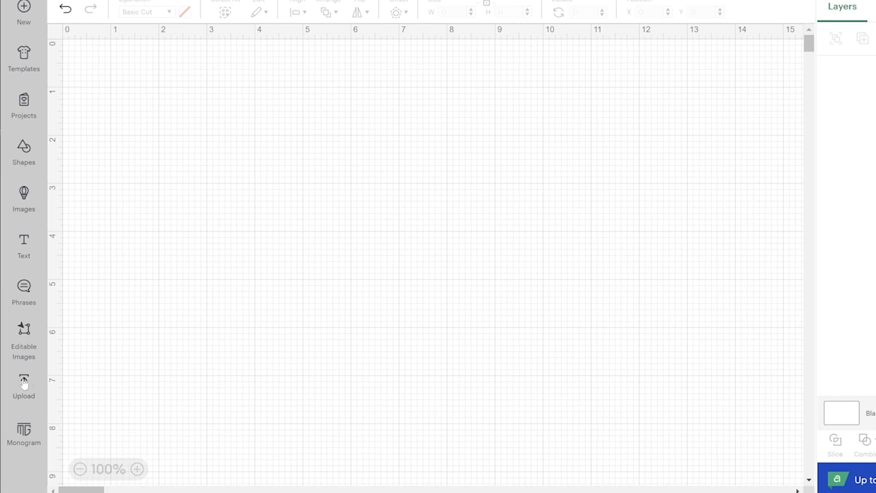
Step: Review the image upload options and the recent uploads without adding any image to the canvas
left_click(23, 384)
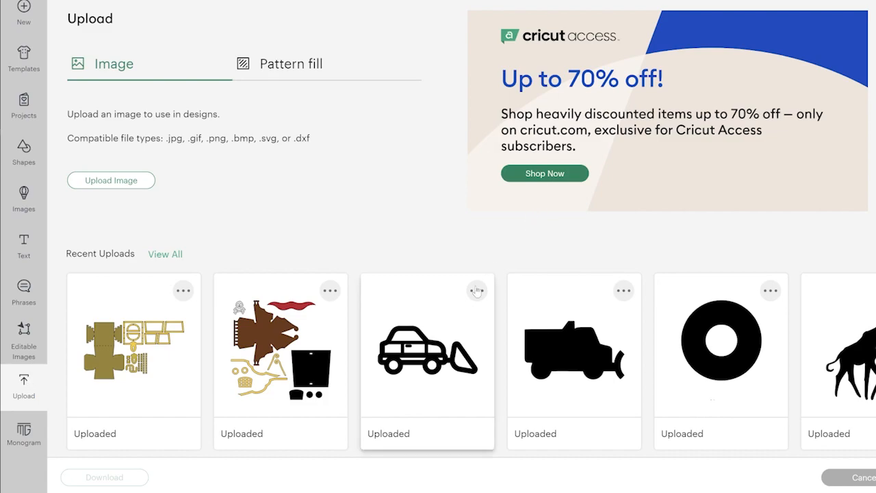
scroll(476, 292, "down", 3)
scroll(476, 292, "up", 1)
scroll(476, 291, "up", 3)
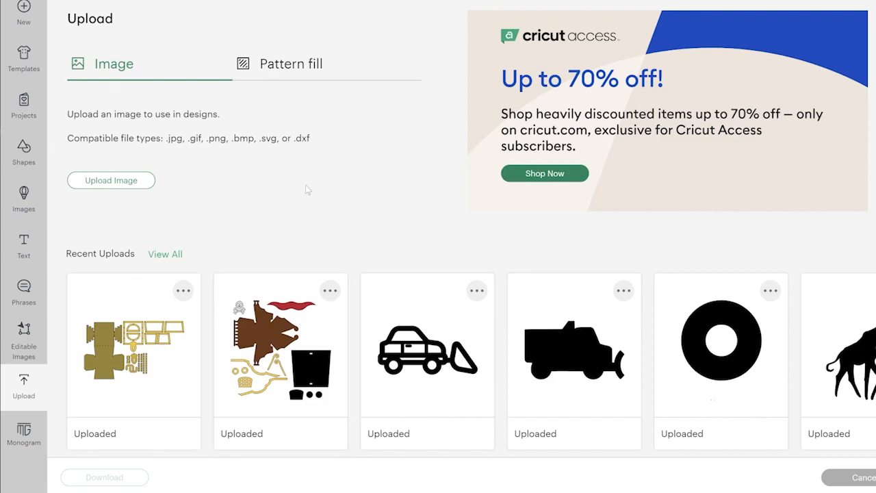
scroll(322, 235, "down", 3)
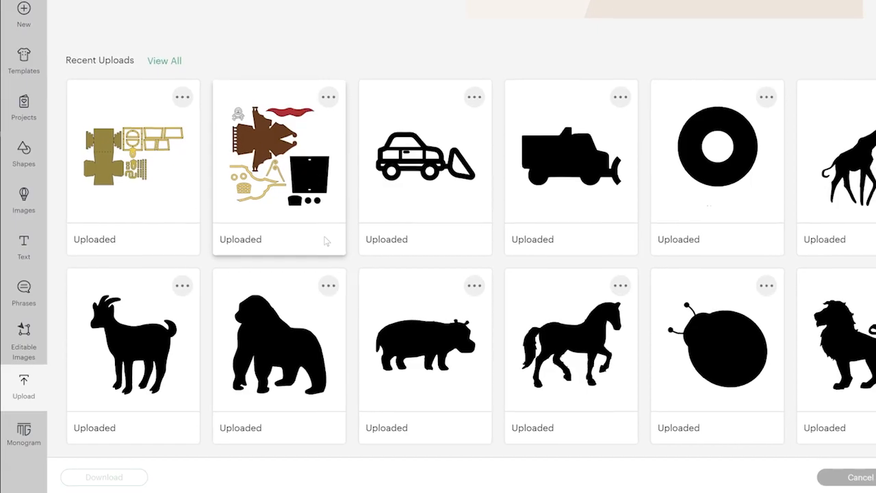
left_click(255, 314)
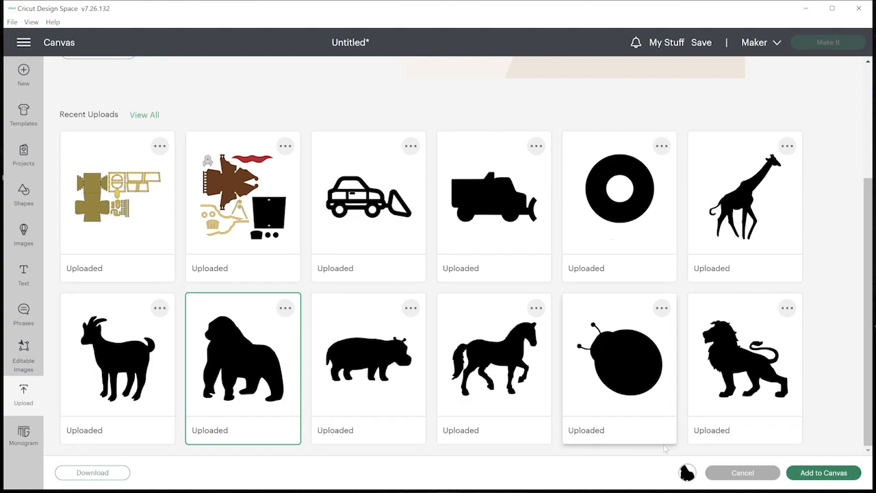
left_click(743, 473)
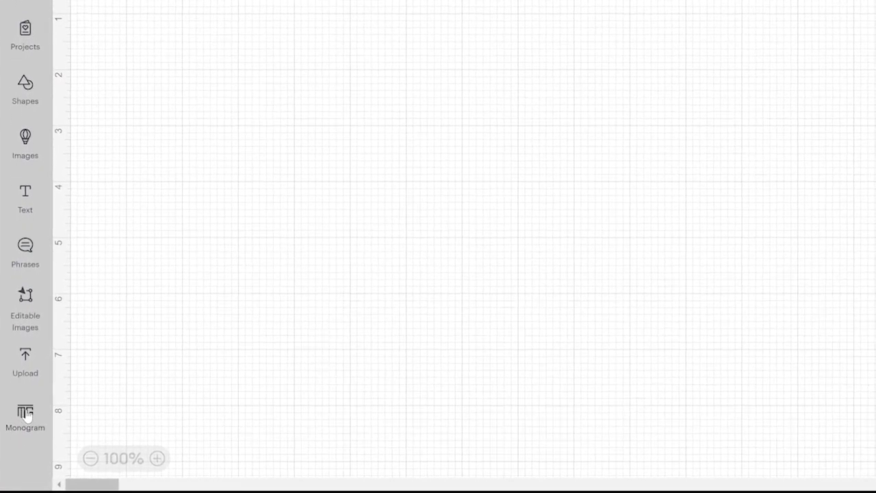
Step: Open the Monogram Maker and set the first initial to C
left_click(25, 413)
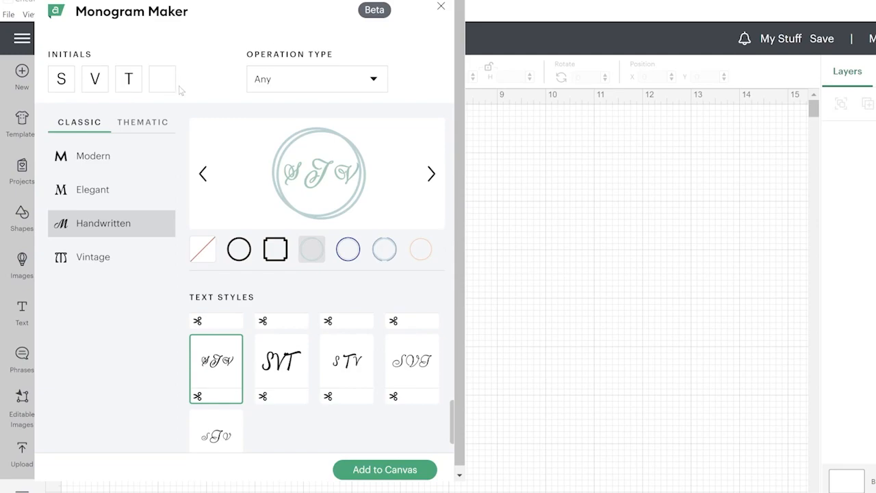
left_click_drag(63, 80, 41, 86)
type("C")
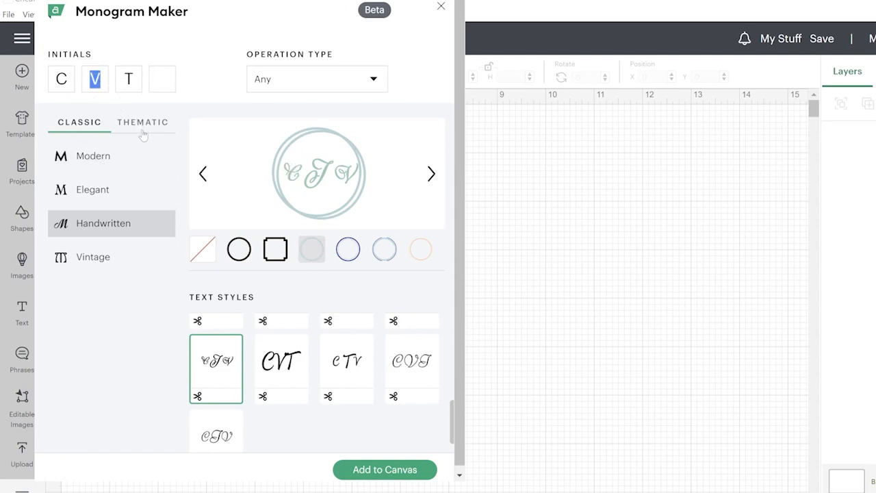
Step: Switch the monogram to the Elegant category with the dark blue double-circle border
left_click(91, 158)
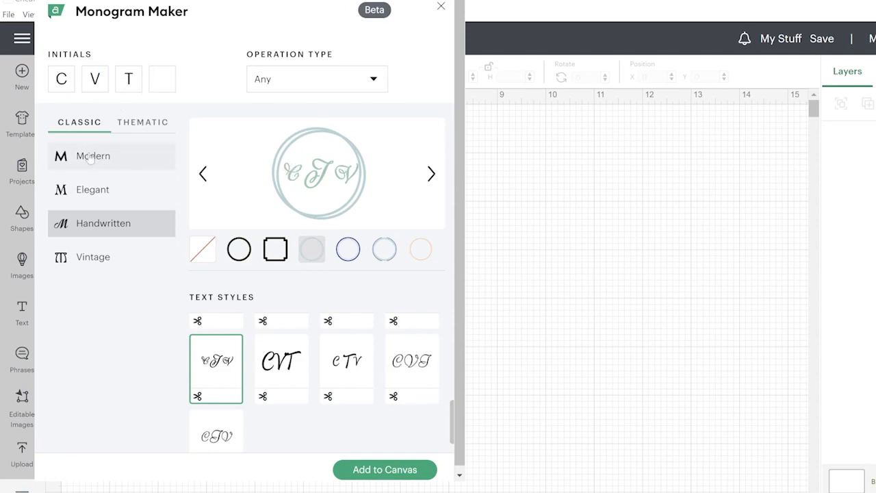
left_click(89, 191)
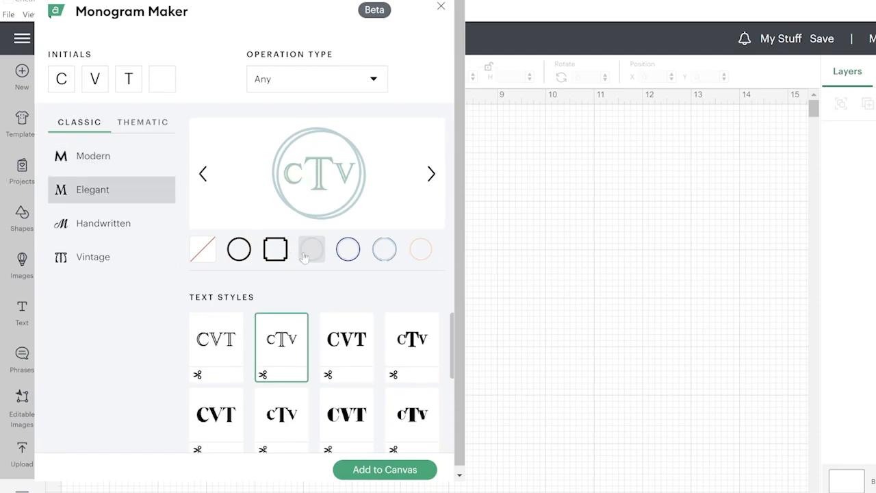
left_click(349, 251)
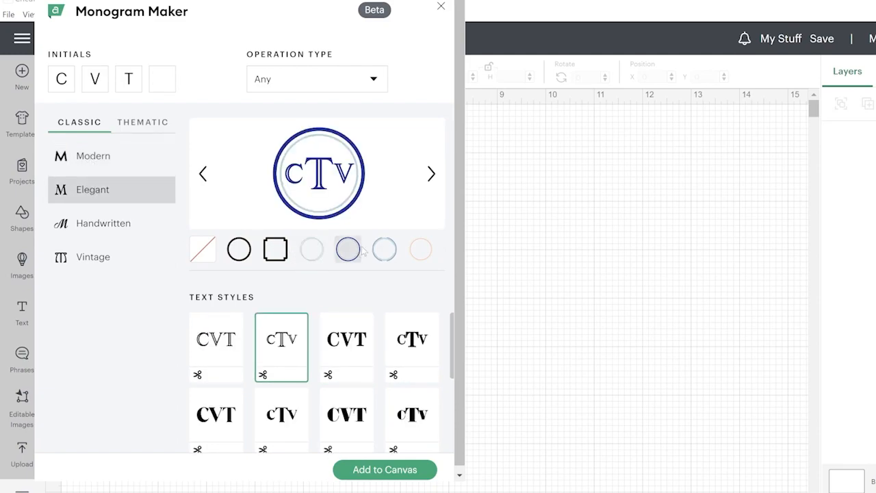
Step: Try the ornate circular, bold serif and rose-decorated Elegant text styles and check the available operation types
scroll(309, 332, "down", 5)
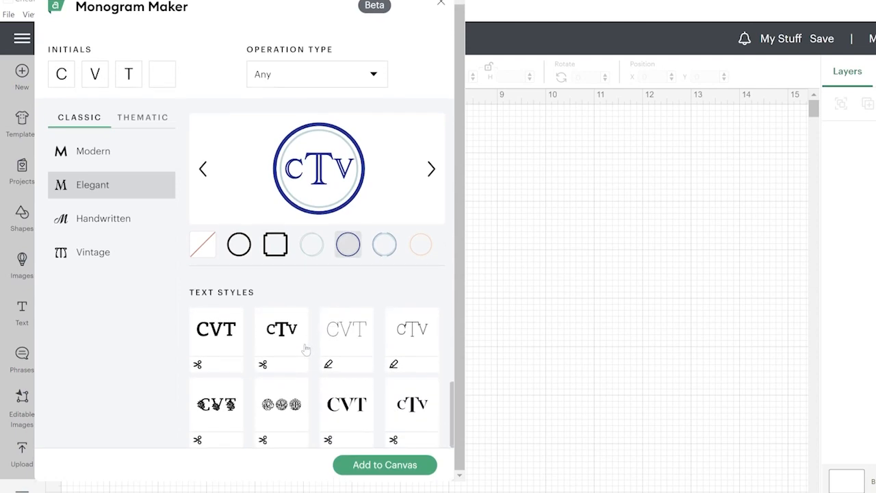
left_click(278, 408)
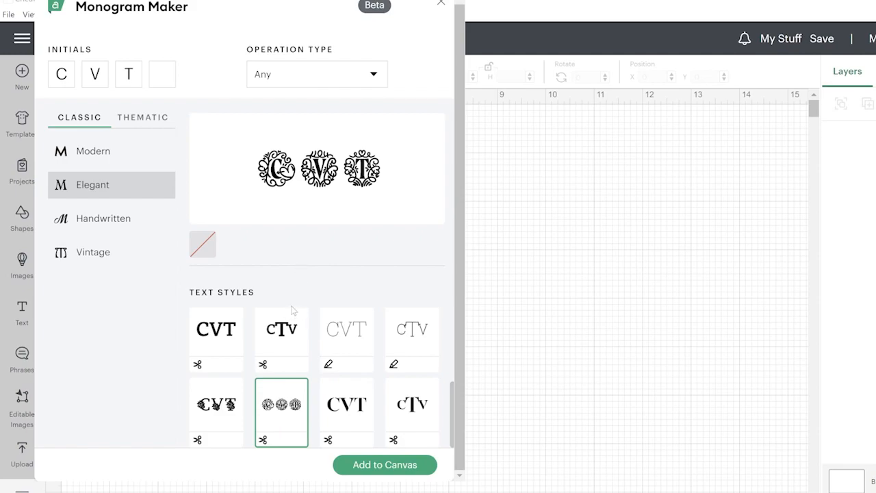
left_click(286, 327)
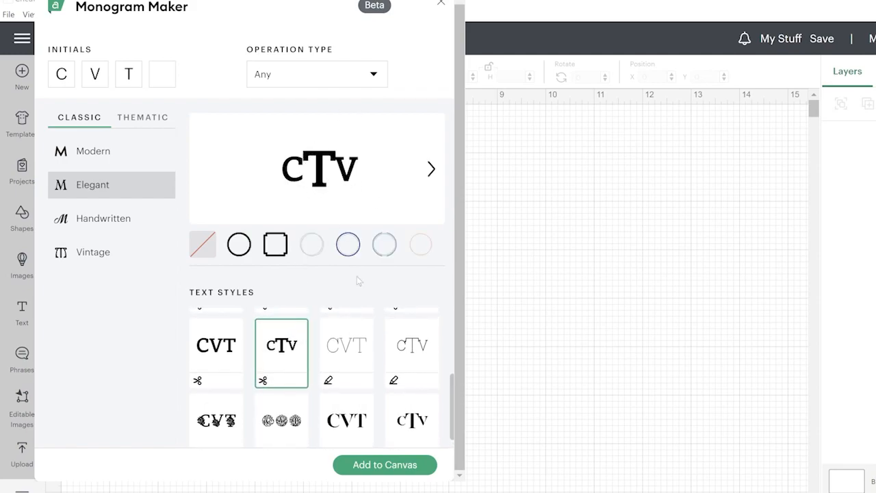
scroll(301, 346, "down", 1)
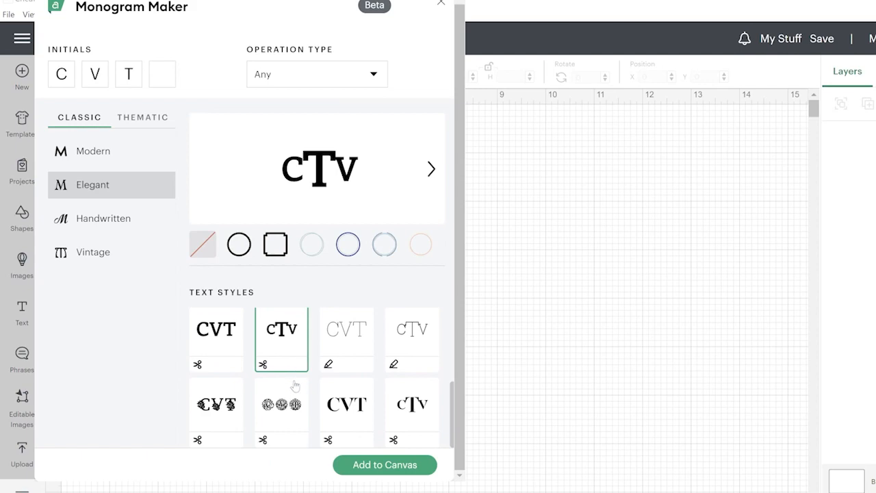
left_click(223, 412)
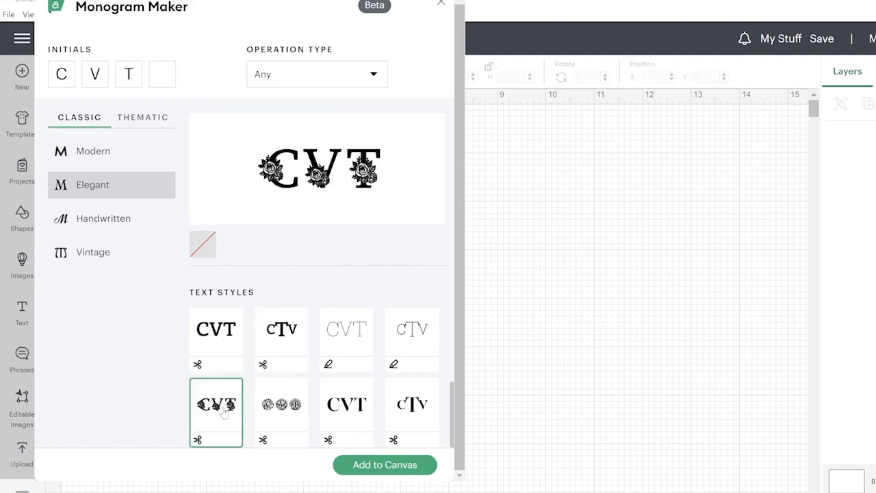
left_click(379, 77)
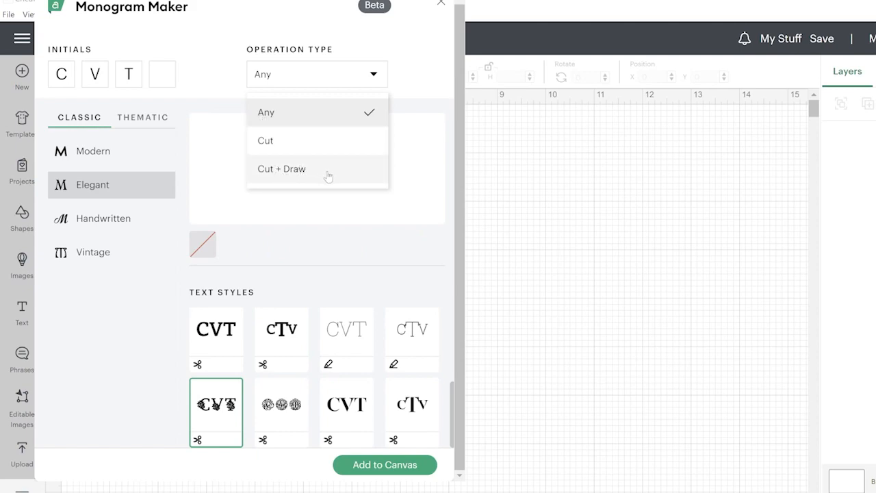
left_click(280, 328)
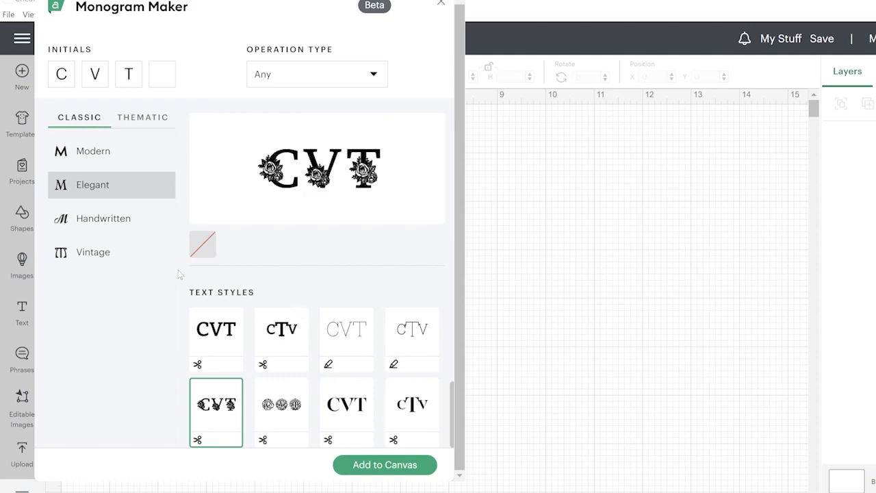
Step: Switch the monogram to the Vintage category and try its circular borders, ending on the solid green circle
left_click(96, 253)
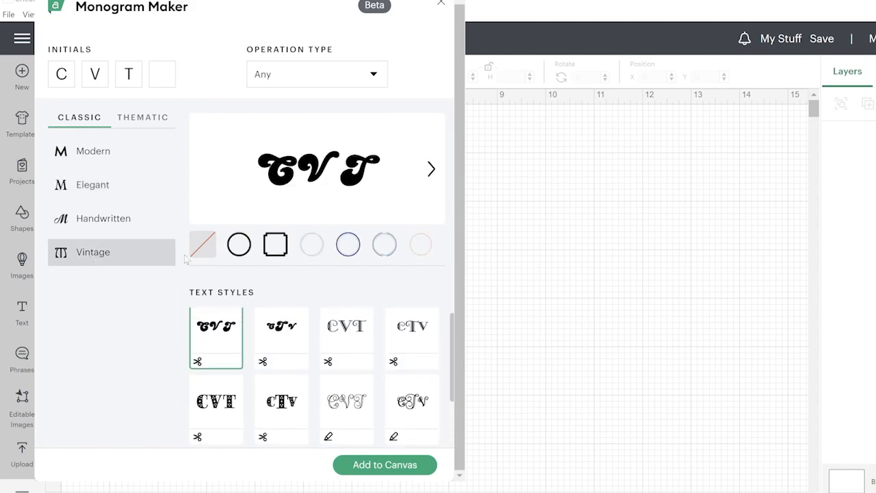
left_click(319, 247)
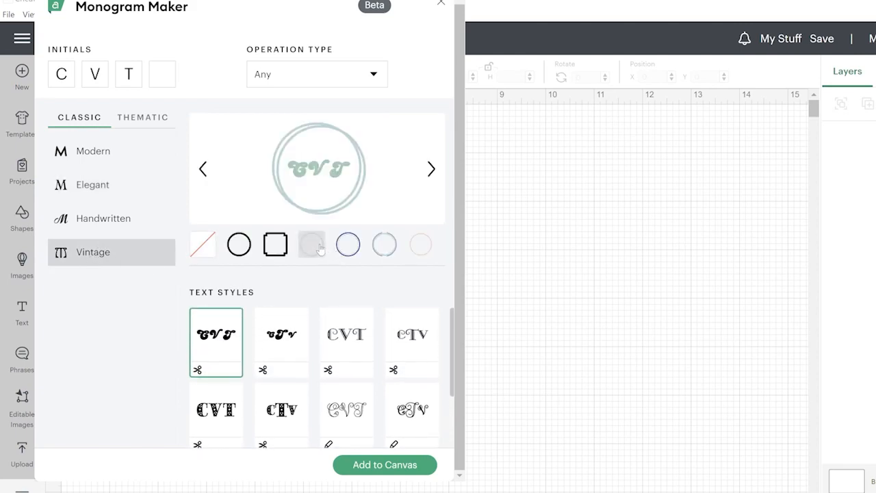
left_click(430, 170)
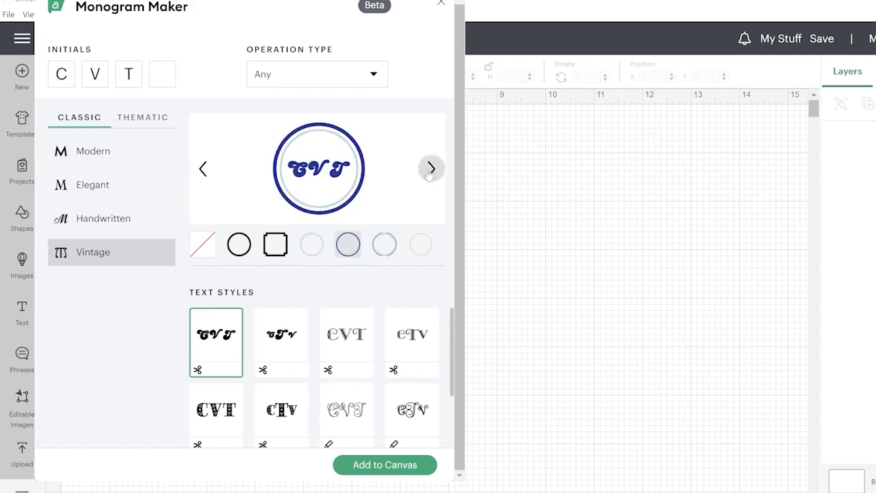
left_click(387, 251)
left_click(406, 250)
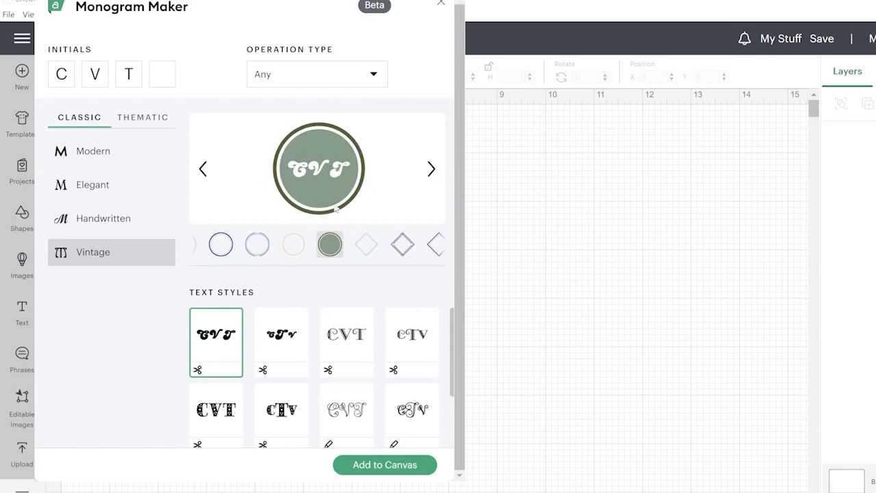
Step: Add the monogram in the line-drawn Vintage script without a border, placing it at about X 0.858, Y 1.227 and about 9.73 × 3.49 in
left_click(346, 409)
scroll(346, 410, "down", 1)
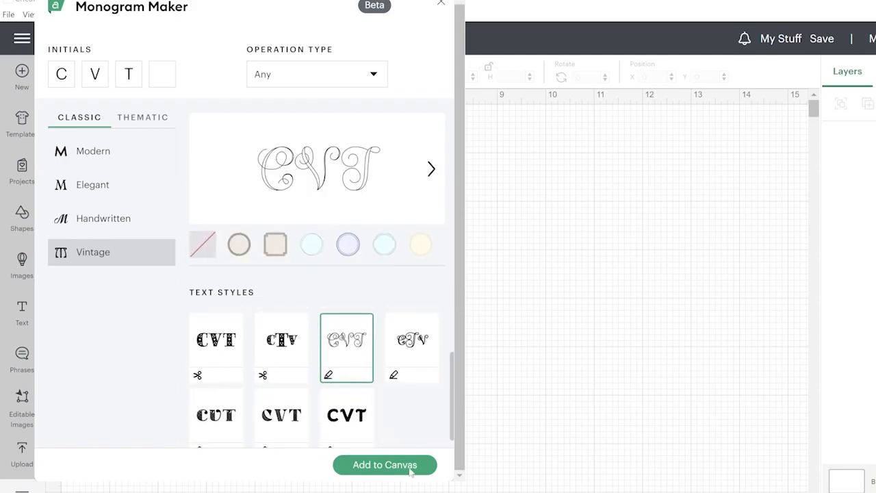
left_click(380, 465)
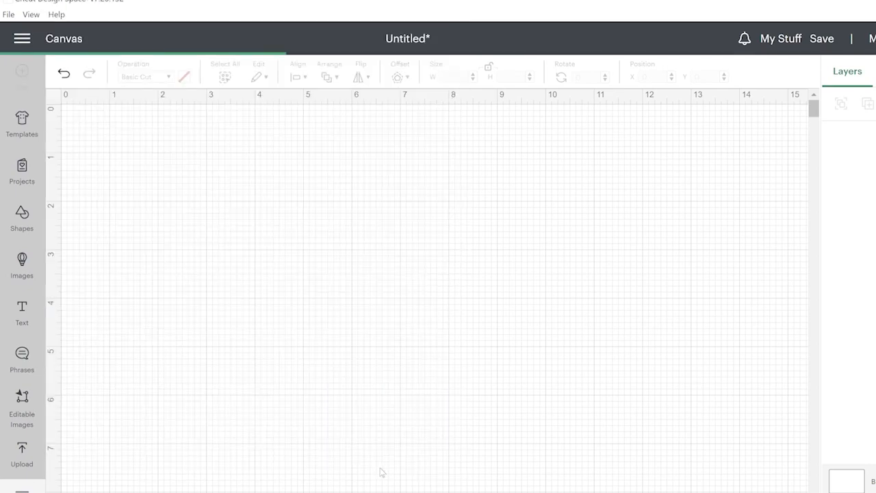
left_click_drag(280, 226, 414, 339)
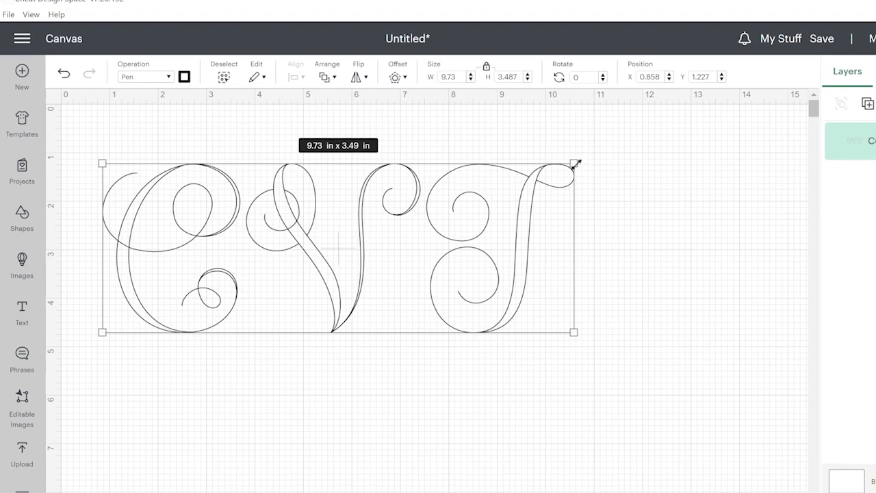
Step: Shrink the line-drawn monogram to about 6.86 × 2.46 in, check its available operation types, and move it to about X 2.886, Y 2.394
left_click_drag(558, 169, 419, 219)
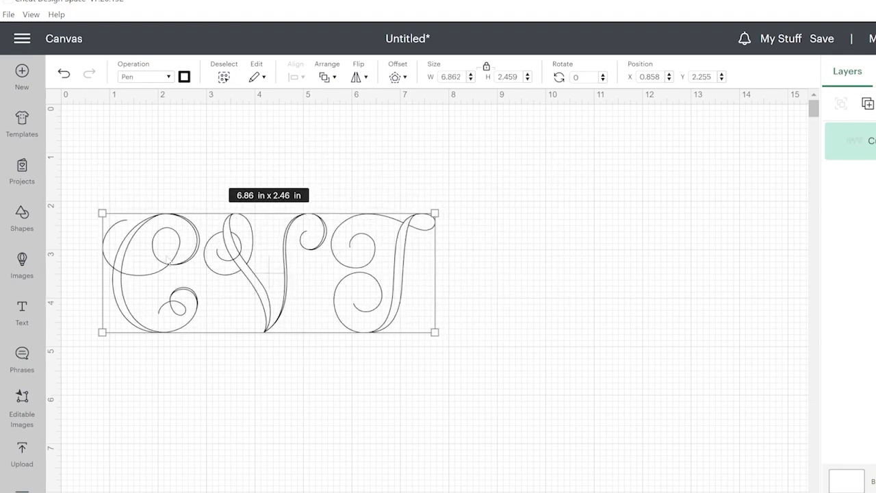
left_click(167, 79)
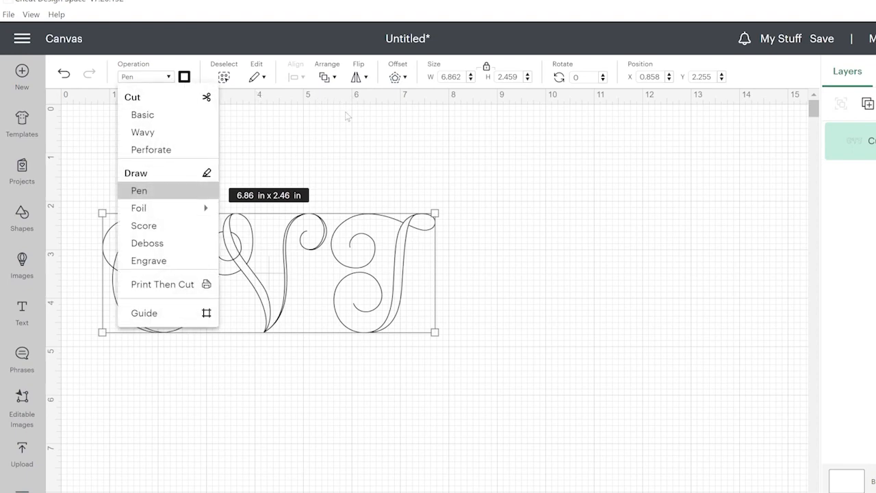
left_click(336, 159)
left_click_drag(277, 279, 375, 287)
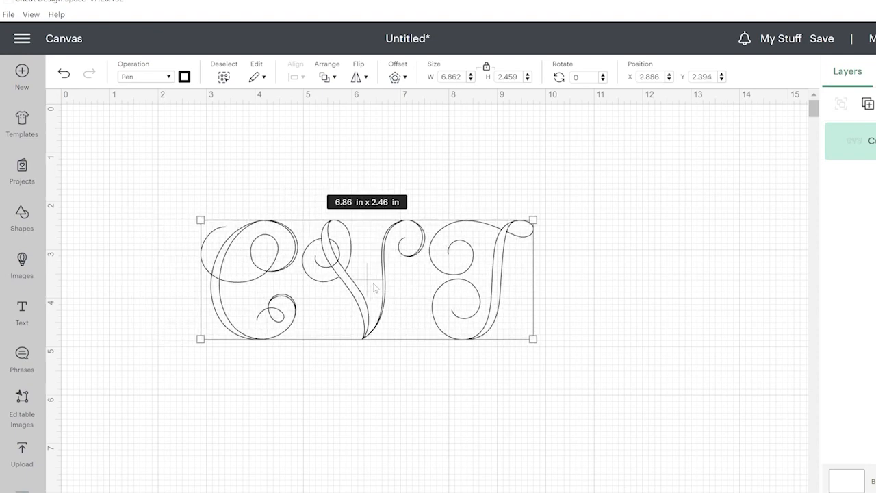
Step: Delete the monogram and add the floral open-book READ image to the canvas
key("Delete")
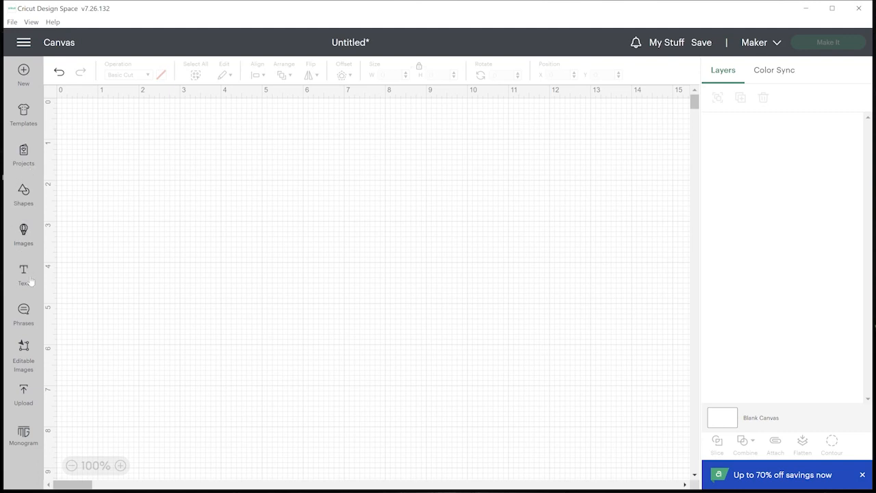
left_click(24, 232)
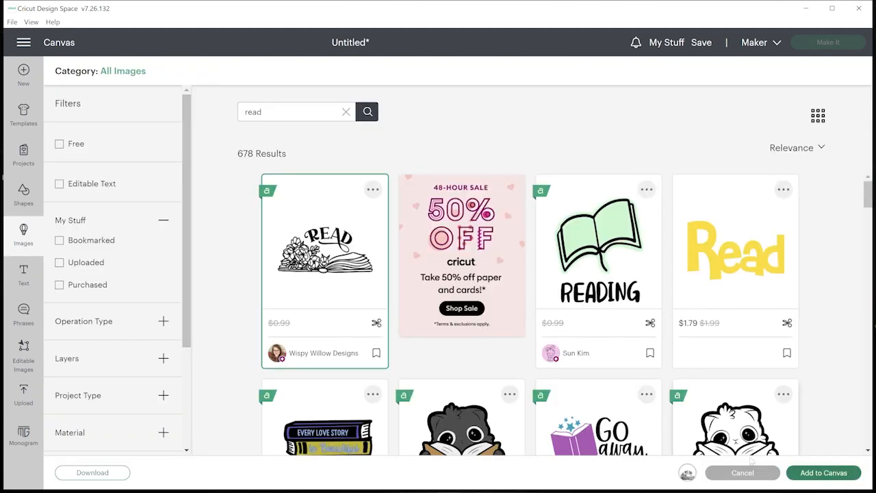
left_click(802, 474)
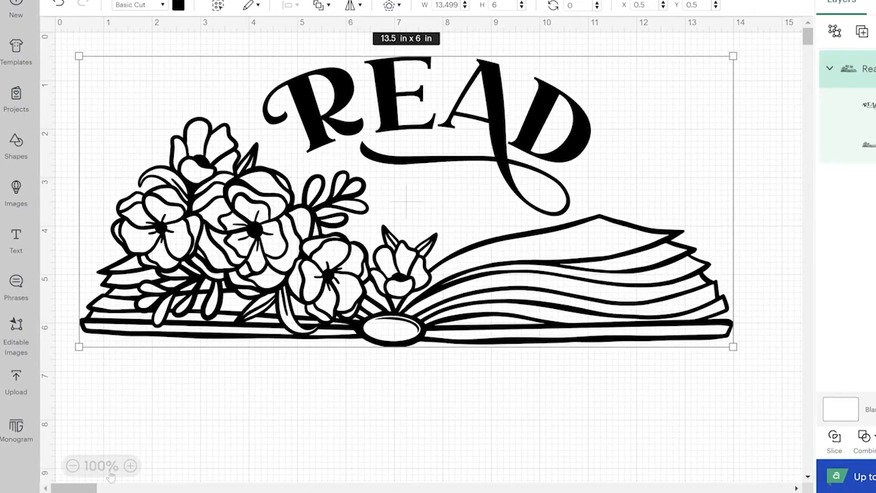
Step: Shrink the READ image to about 9.62 × 4.28 in and move it down to about X 0.486, Y 1.458
left_click(130, 466)
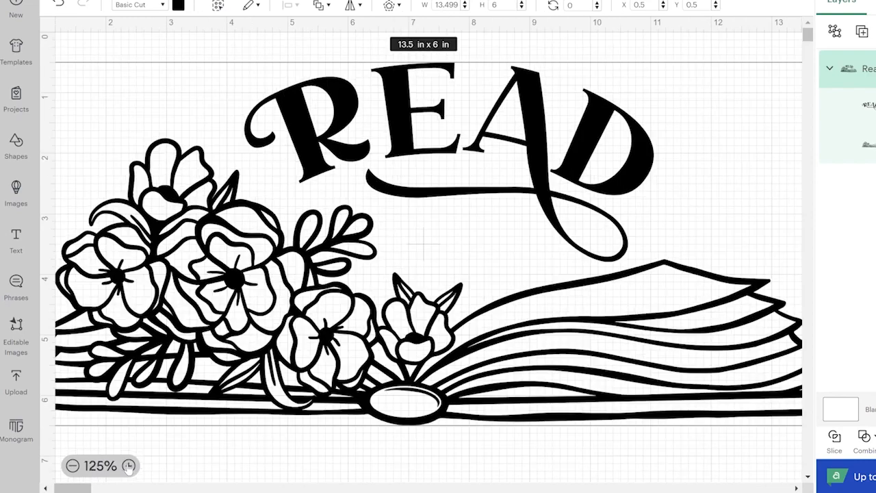
left_click(72, 466)
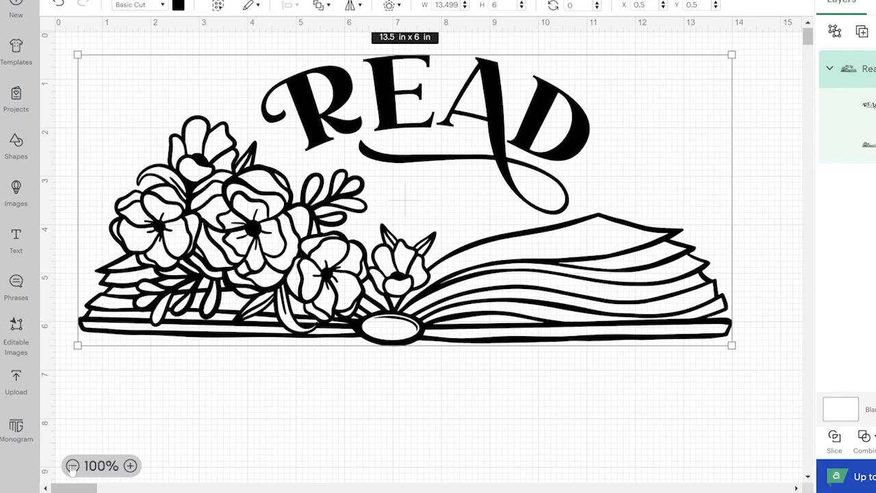
left_click(71, 466)
left_click(72, 466)
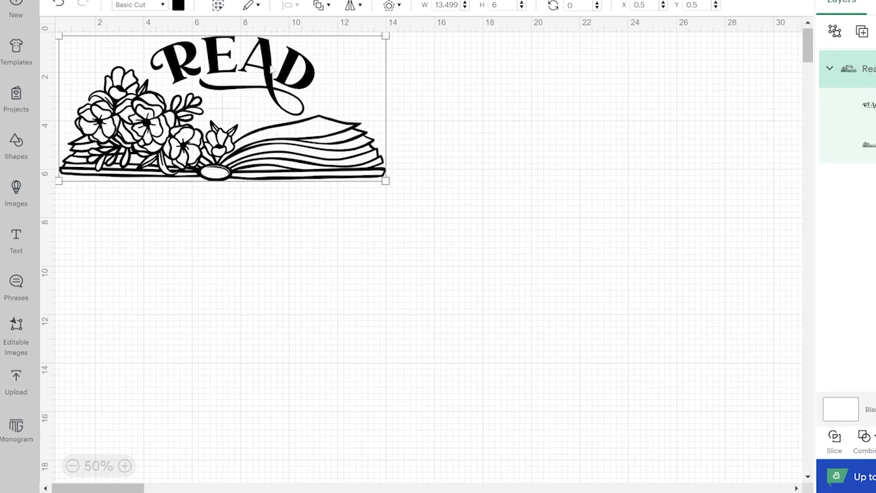
left_click_drag(385, 180, 292, 139)
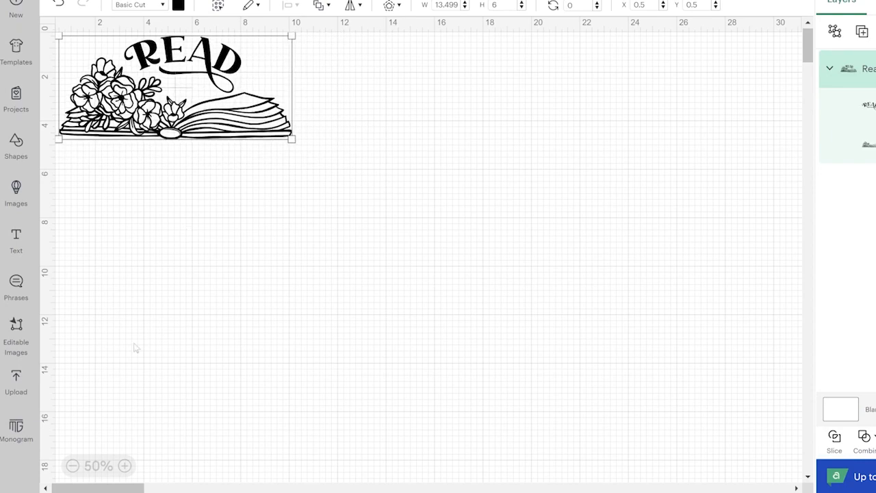
left_click(125, 466)
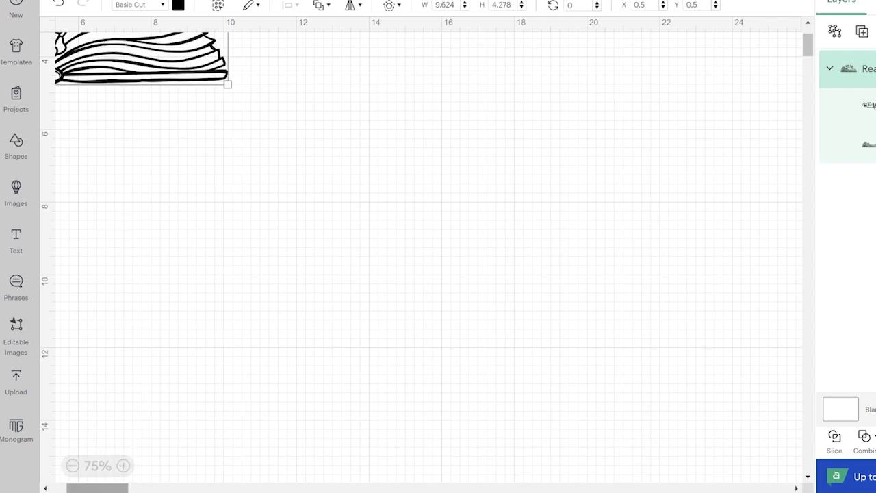
left_click_drag(98, 488, 81, 488)
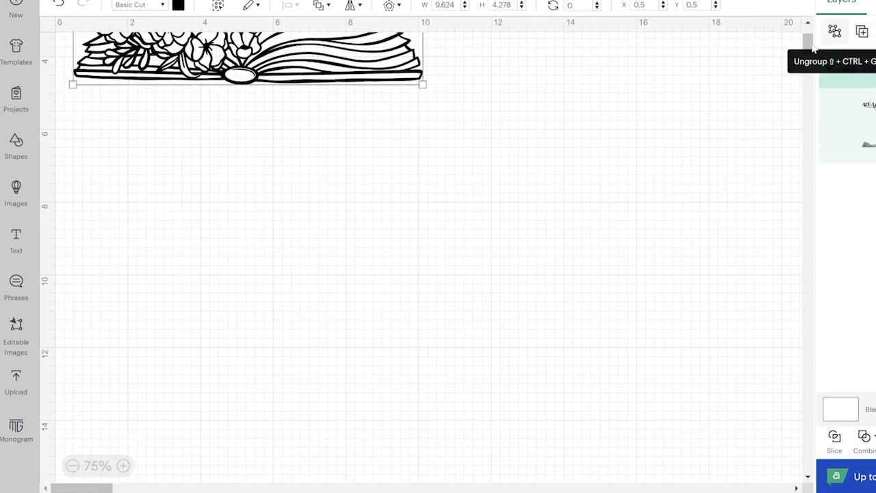
left_click_drag(809, 44, 813, 13)
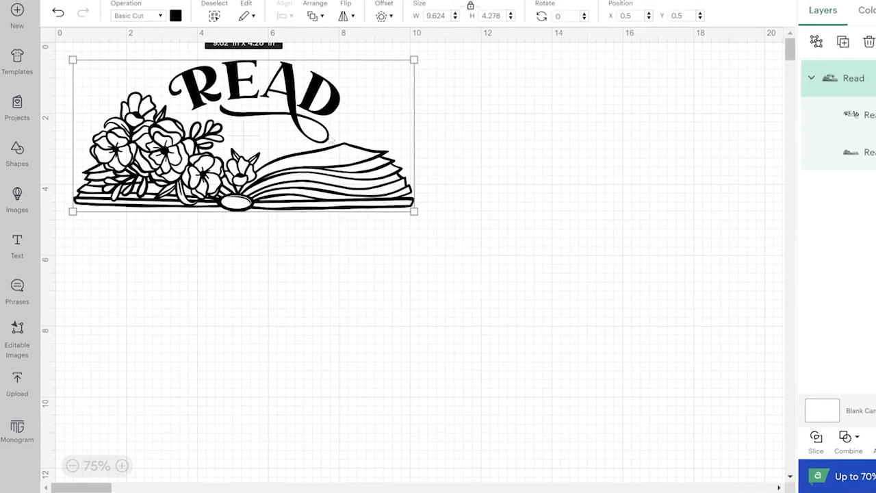
left_click_drag(328, 141, 328, 175)
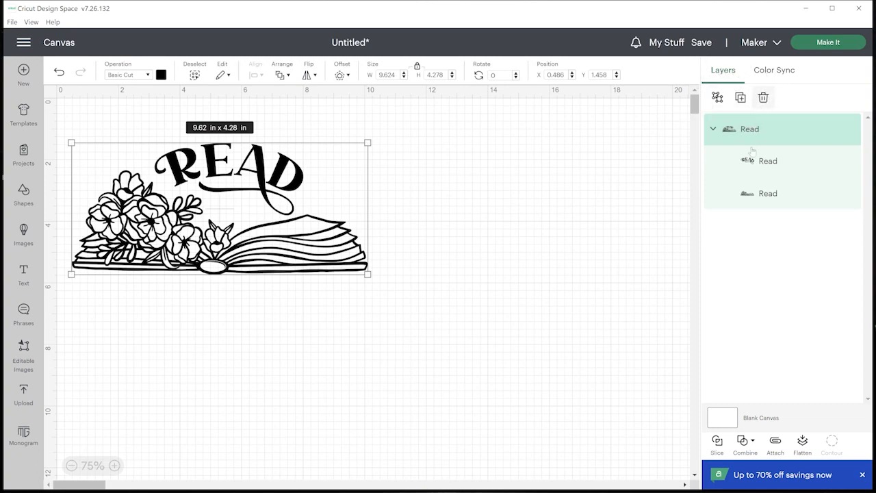
Step: Add a heart shape and place its layer inside the Read group, below the group's two existing layers
left_click(26, 195)
left_click(78, 176)
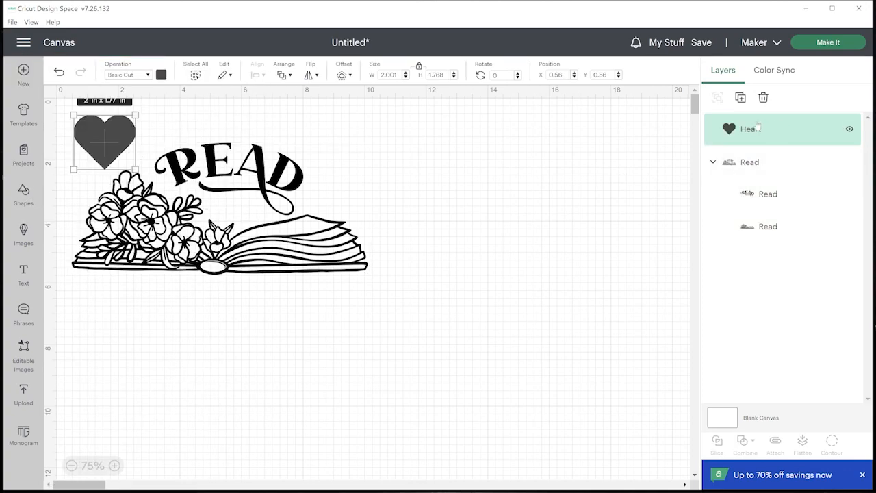
left_click_drag(749, 129, 753, 223)
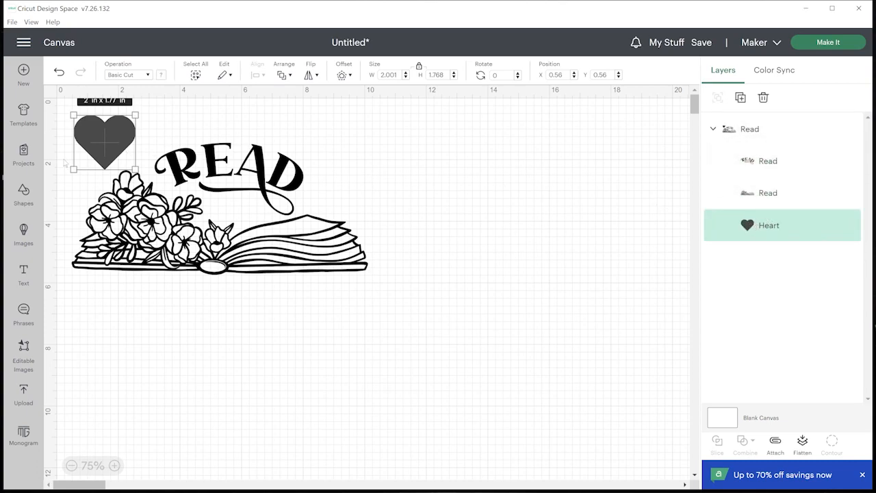
Step: Add a default text object and move the Read group together with the heart to about X 5.56, Y 3.94
left_click(23, 268)
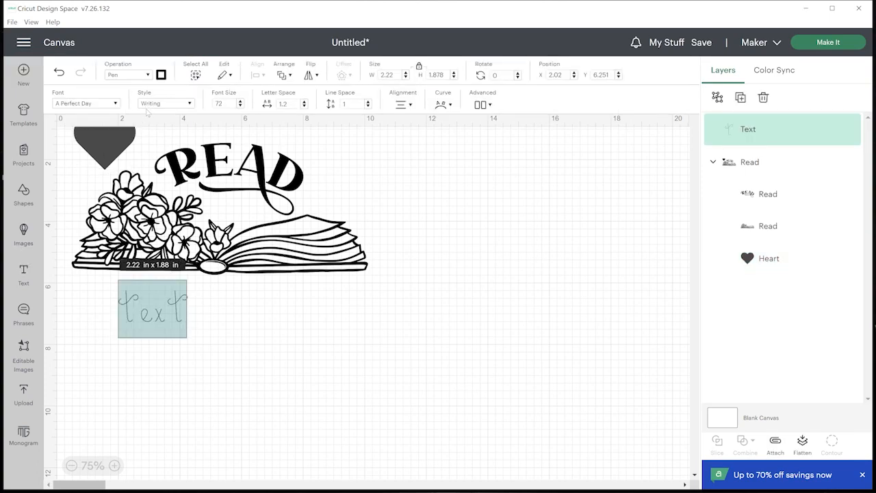
left_click_drag(126, 136, 281, 234)
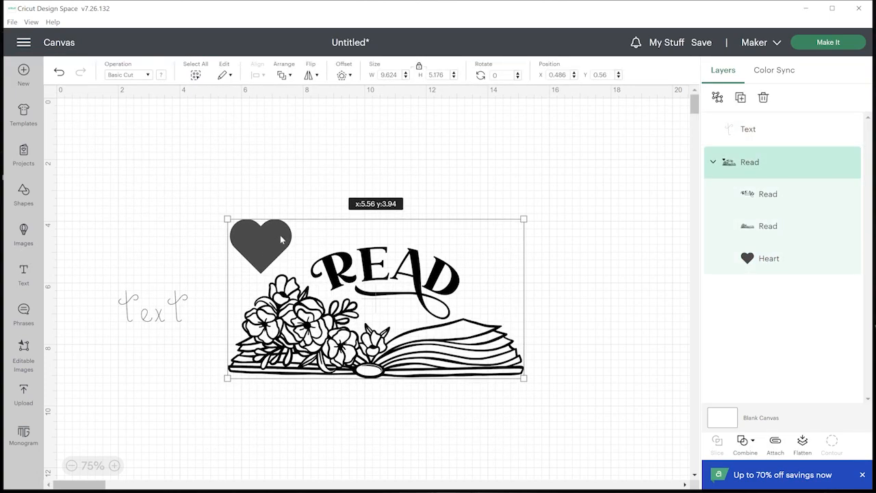
Step: Take the Heart layer out of the Read group and place it between the Text layer and the group
left_click(350, 170)
left_click_drag(749, 263, 745, 304)
left_click_drag(736, 171, 709, 146)
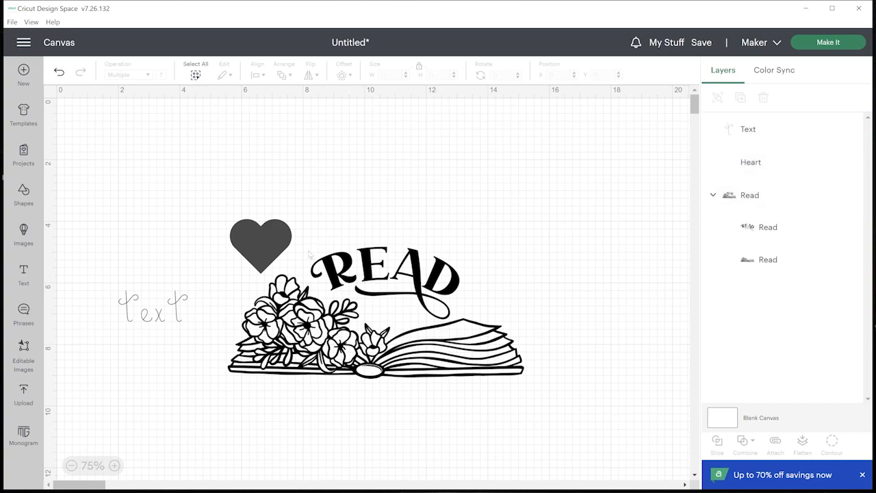
Step: Recolor the heart light pink-red and enlarge it to about 4.8 × 4.24 in
left_click(262, 240)
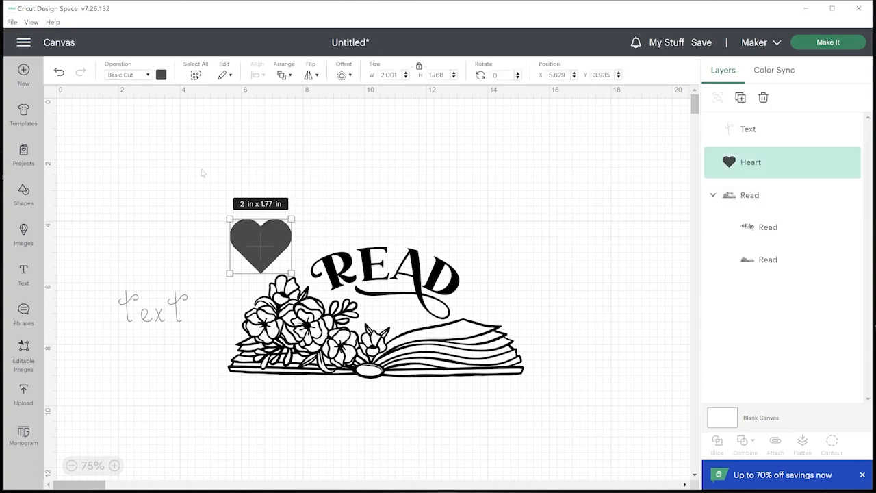
left_click(161, 74)
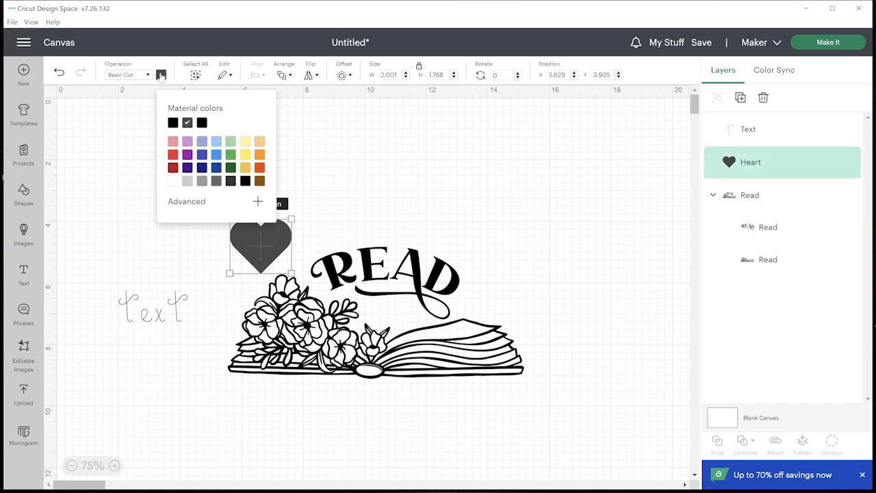
left_click(172, 141)
left_click(246, 235)
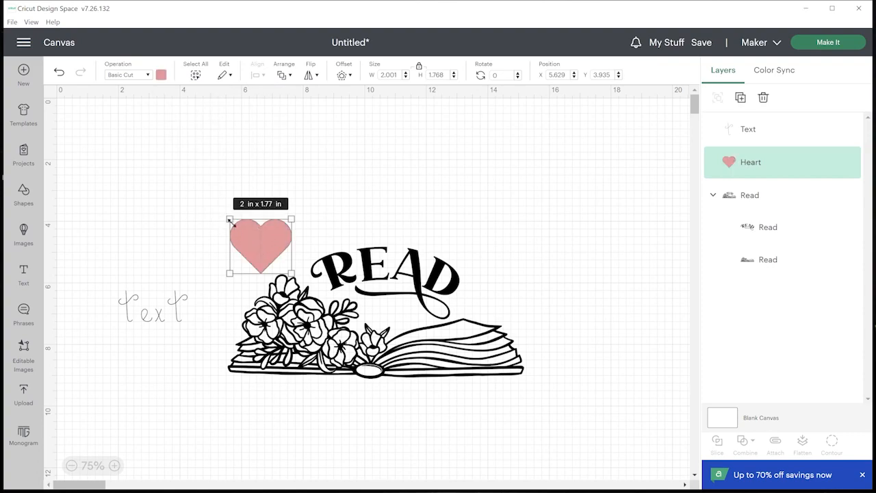
left_click_drag(229, 219, 141, 142)
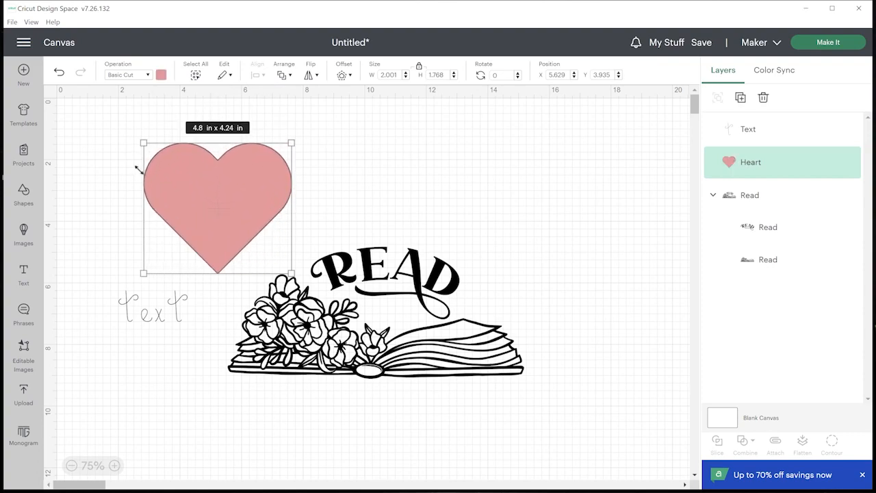
Step: Move the text onto the heart and reorder the layers with the Read group first, Text below it and Heart last
left_click_drag(167, 315, 232, 206)
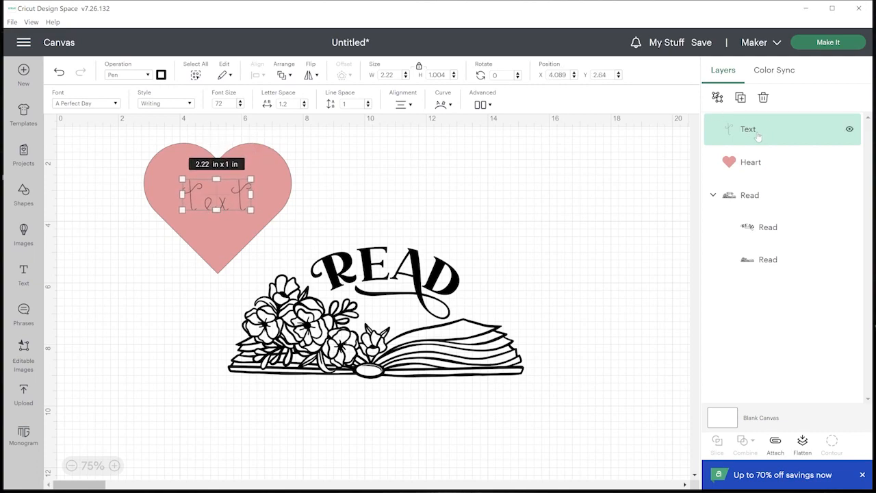
left_click_drag(762, 162, 746, 120)
left_click_drag(745, 195, 748, 143)
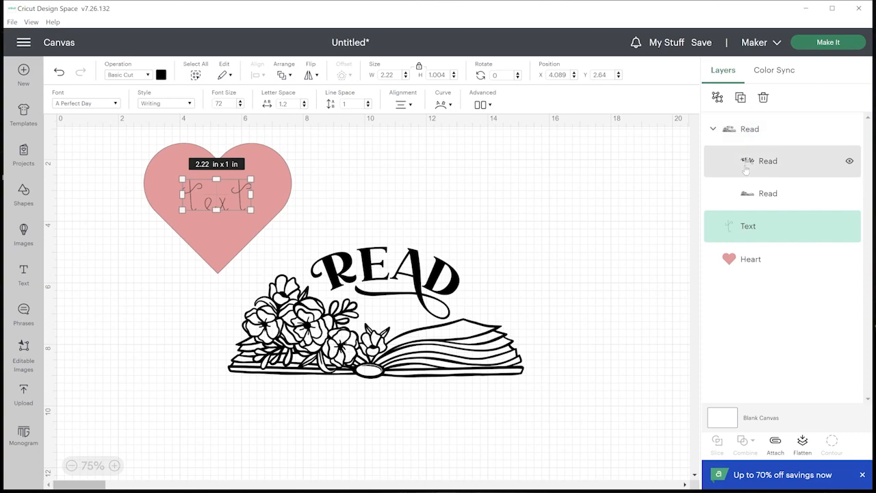
left_click_drag(755, 236, 772, 227)
Step: Hide and show the whole Read group, and do the same with only its READ lettering layer
left_click(850, 130)
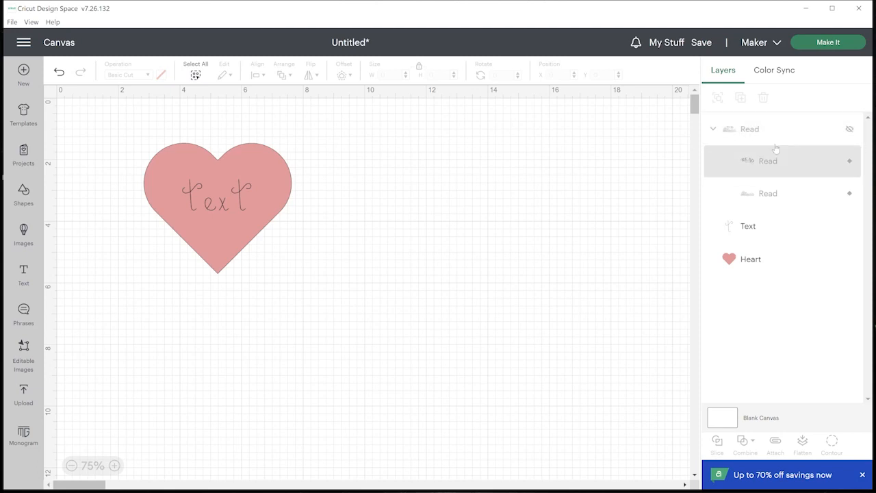
left_click(850, 129)
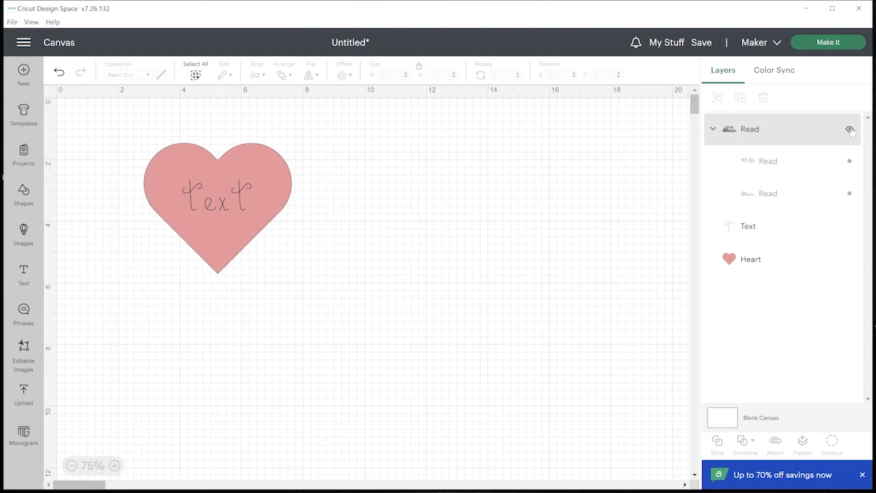
left_click(850, 163)
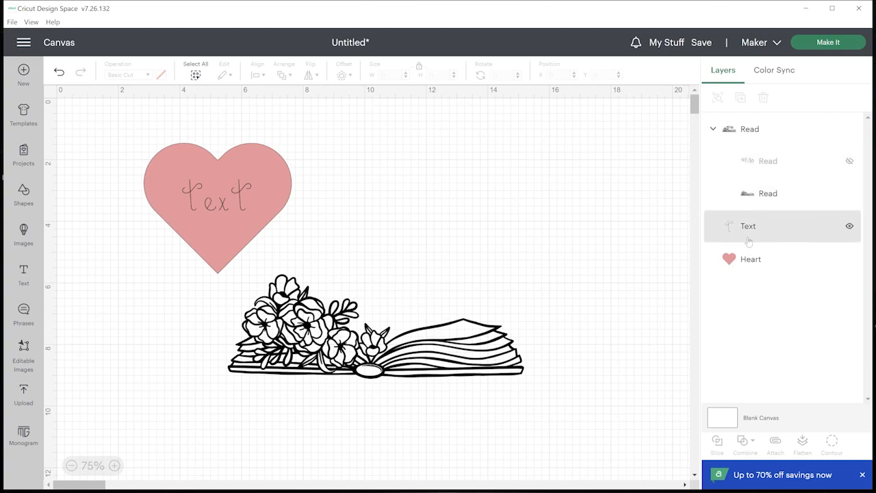
left_click(850, 163)
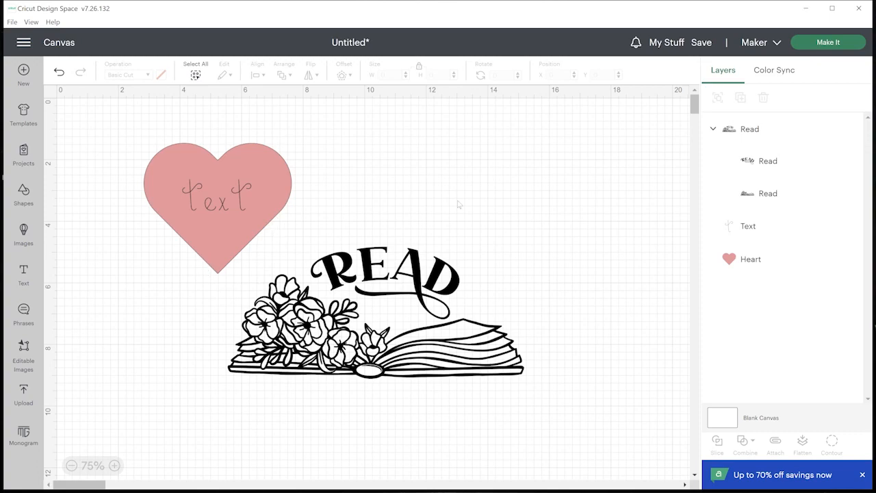
Step: Save the project with the title "test"
left_click(700, 42)
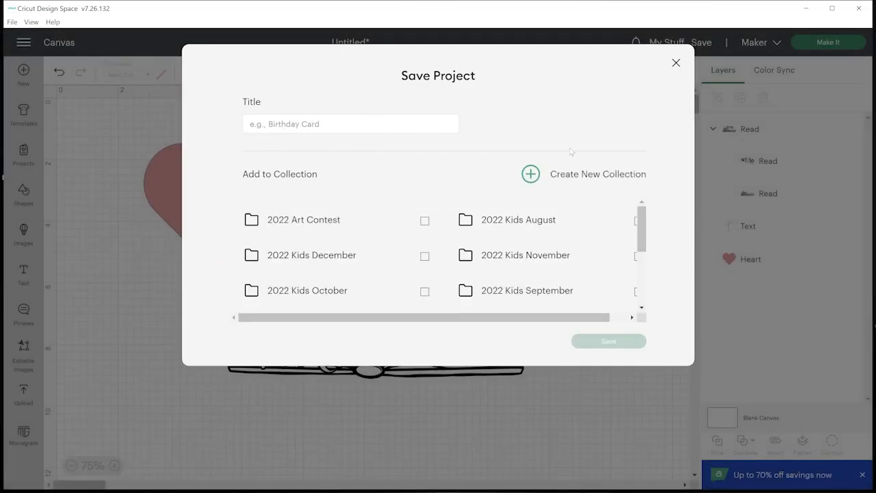
left_click(329, 124)
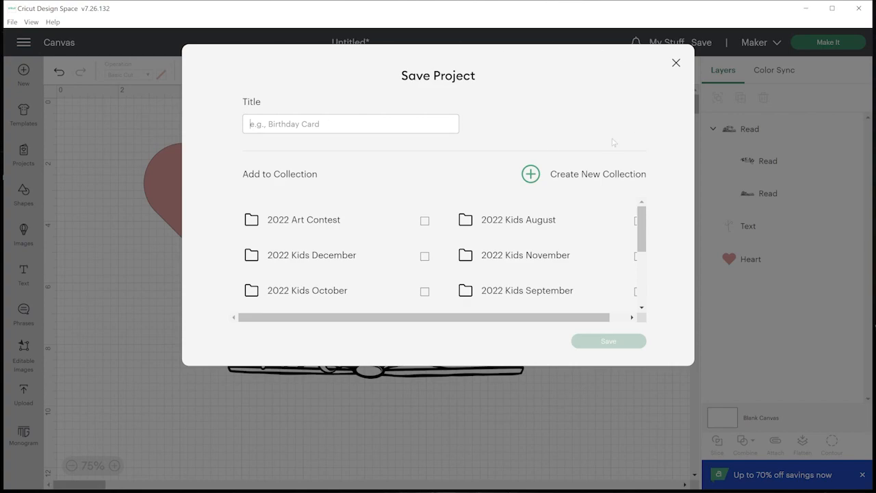
left_click(294, 124)
type("test")
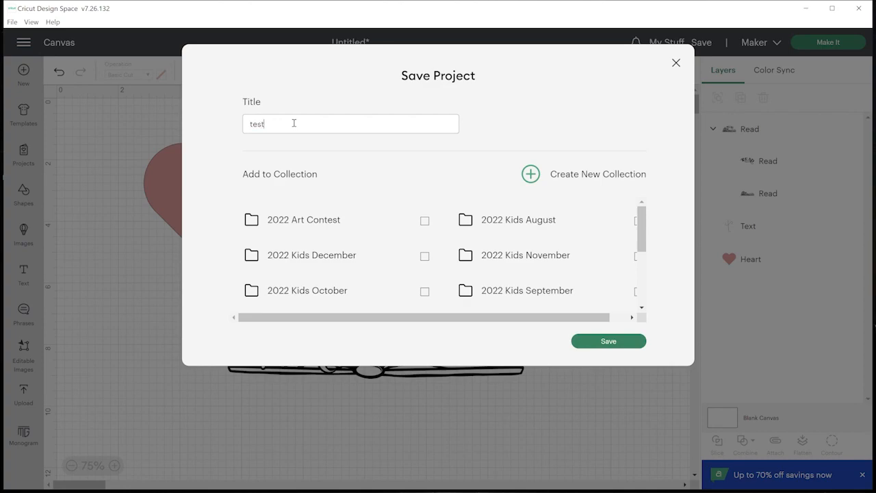
left_click(616, 342)
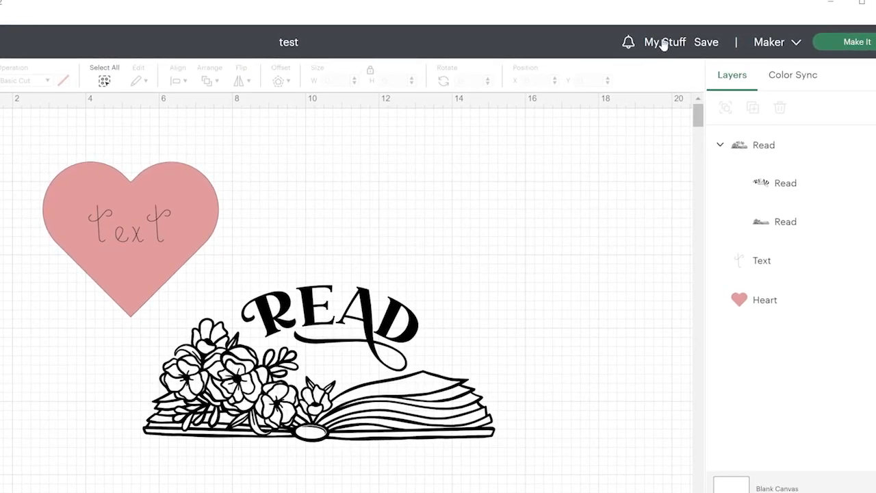
Step: Go to the saved projects and open the management options of the "test" project
left_click(663, 43)
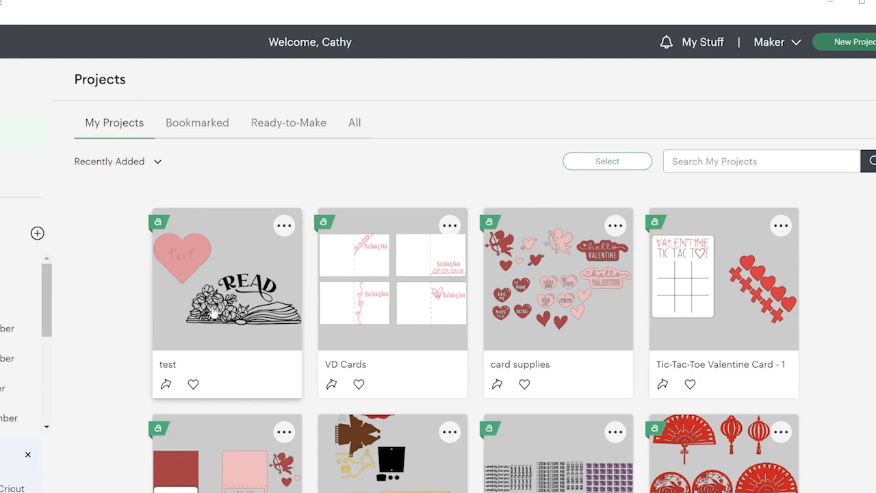
left_click(284, 226)
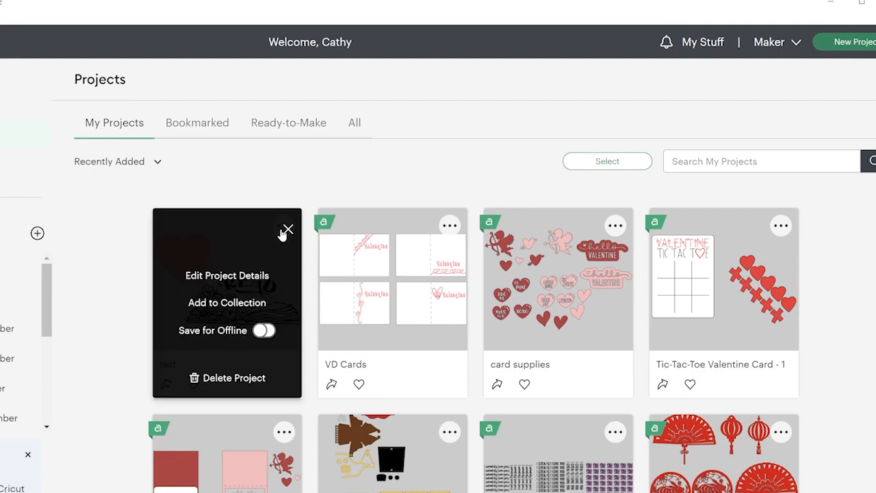
Step: Delete the "test" project from the saved projects and confirm the deletion
left_click(224, 379)
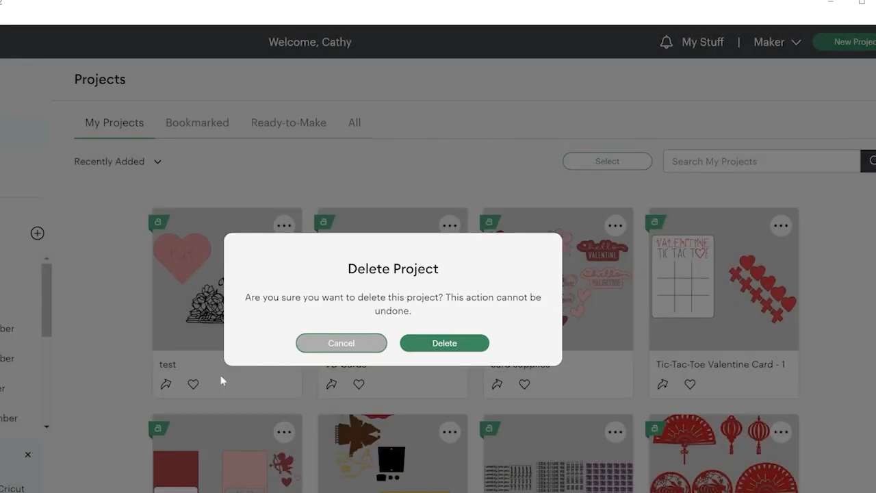
left_click(442, 344)
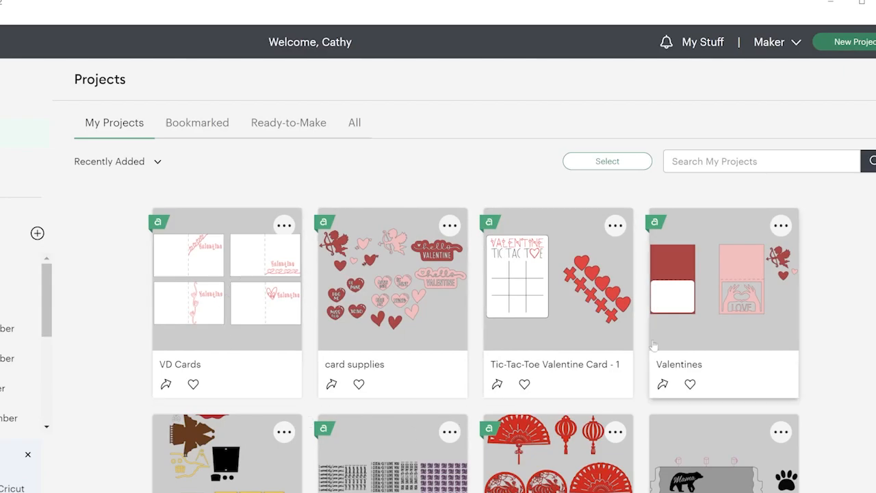
Step: Browse the saved projects and the bookmarked projects, and return to the canvas
scroll(424, 328, "down", 3)
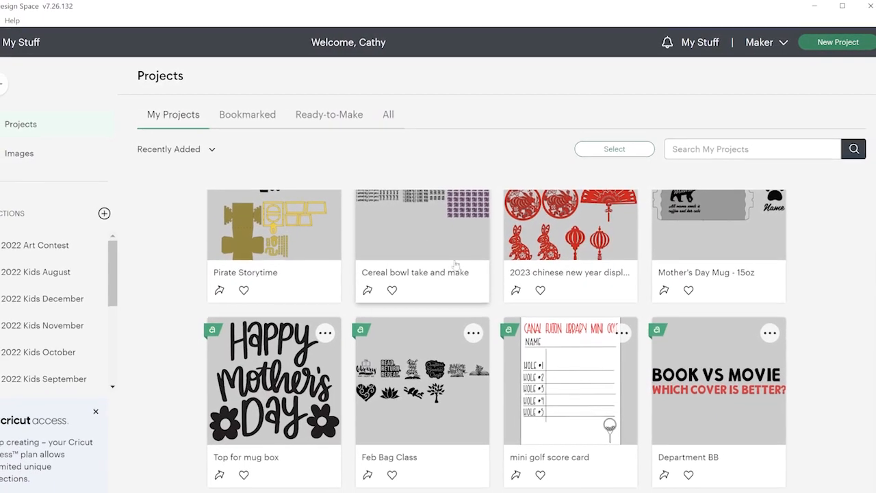
scroll(447, 410, "down", 2)
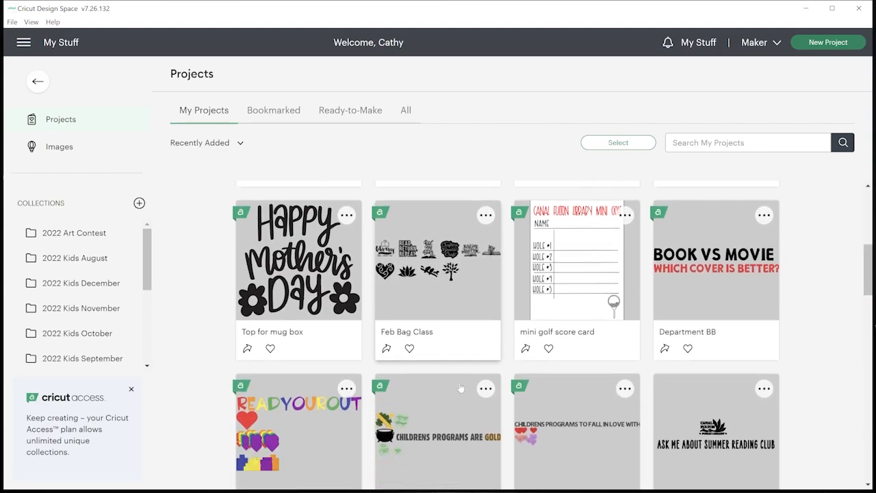
scroll(461, 388, "up", 5)
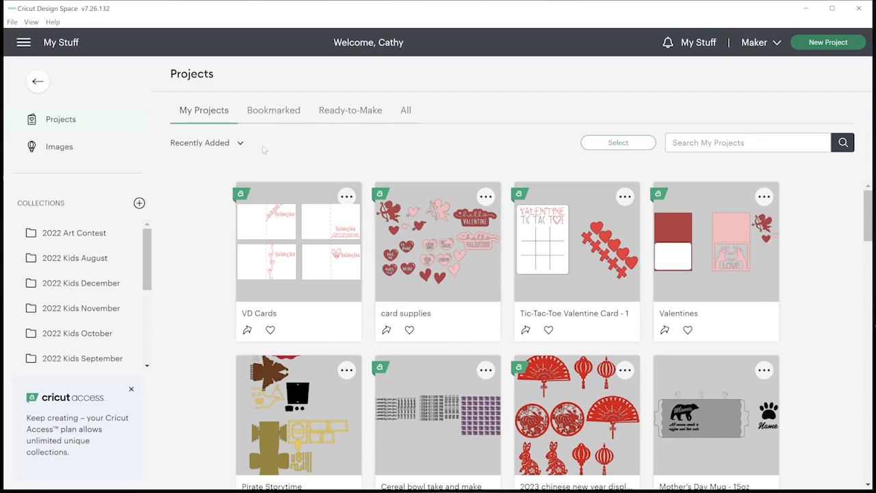
left_click(274, 113)
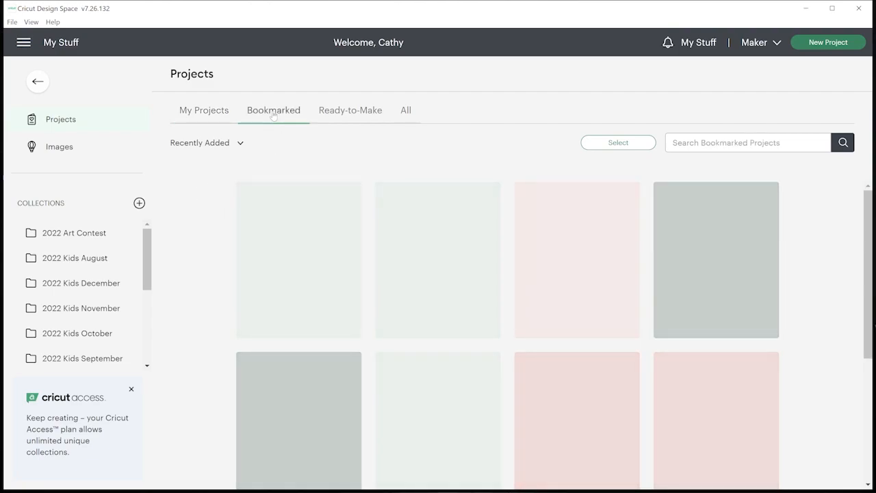
scroll(506, 336, "down", 3)
scroll(395, 288, "down", 3)
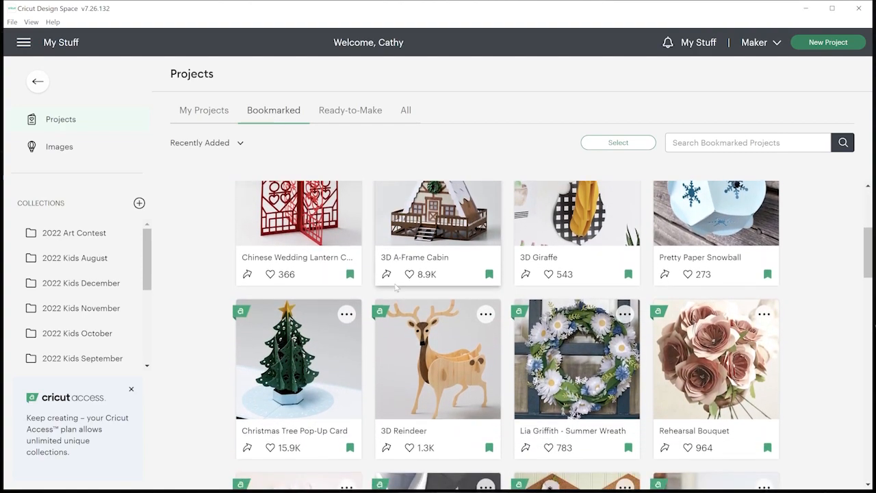
scroll(395, 289, "down", 4)
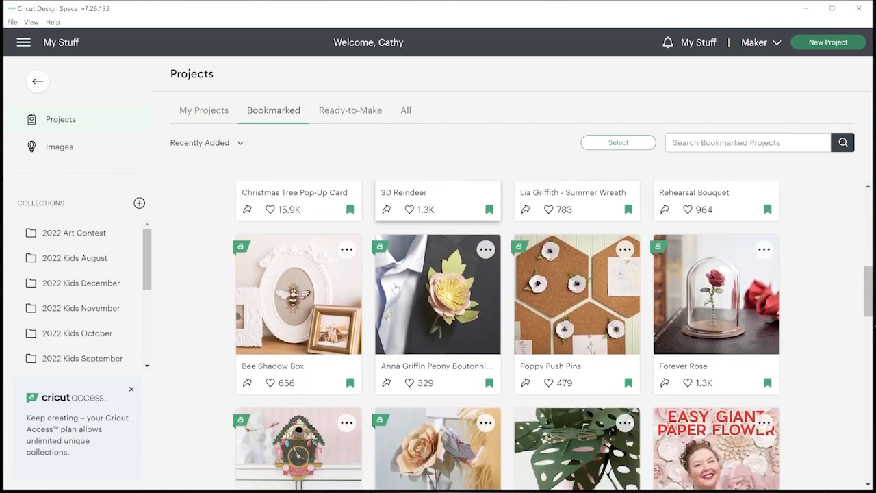
scroll(395, 288, "down", 3)
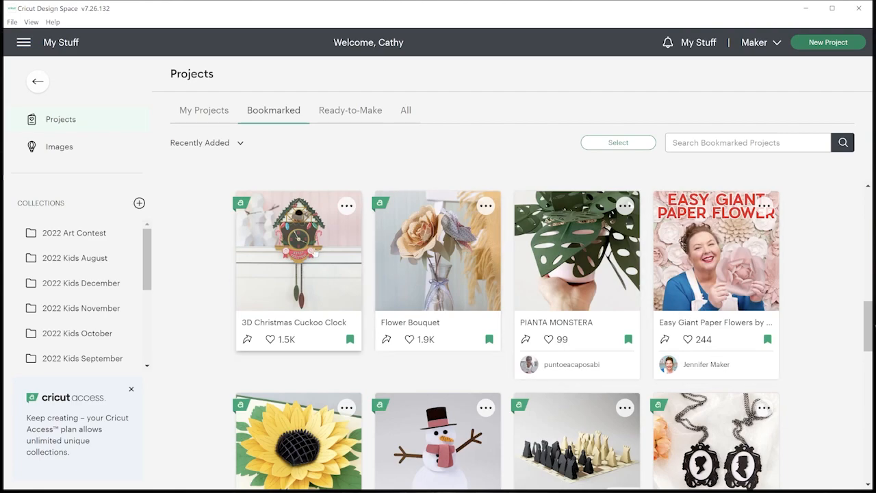
scroll(254, 275, "up", 10)
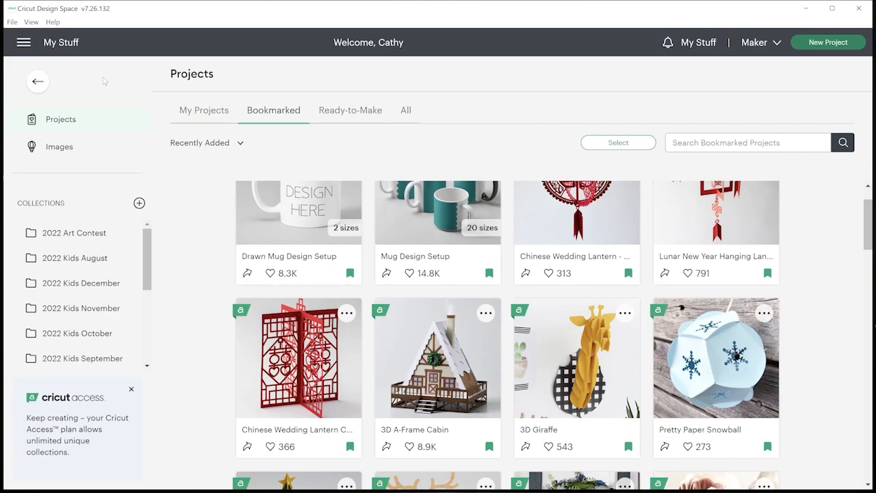
left_click(38, 81)
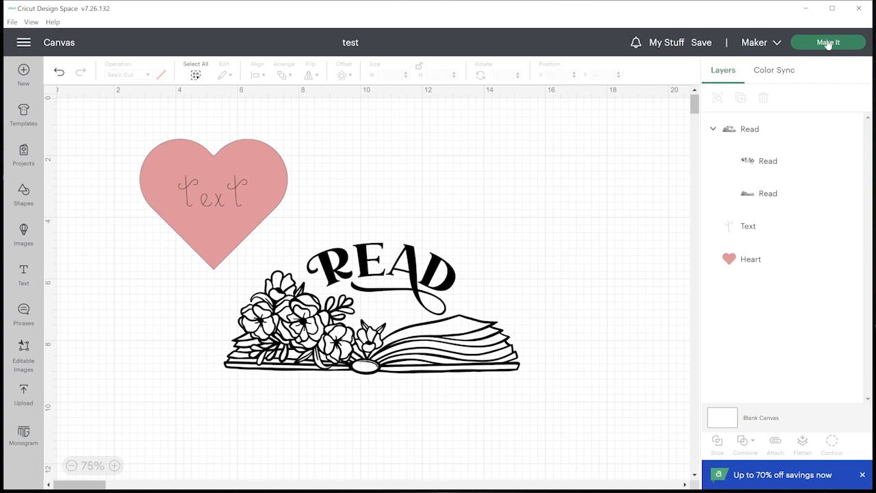
Step: Move the Read image away from the heart and attach the Text layer to the Heart
left_click_drag(120, 137, 412, 278)
left_click(605, 277)
left_click_drag(119, 142, 281, 250)
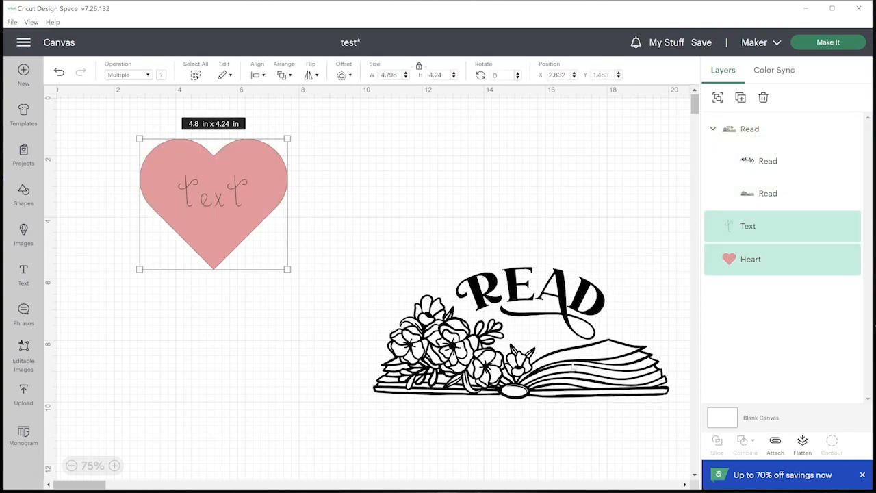
left_click(777, 443)
Step: Attach the two layers of the Read image and send the design to the mat preview
left_click(543, 301)
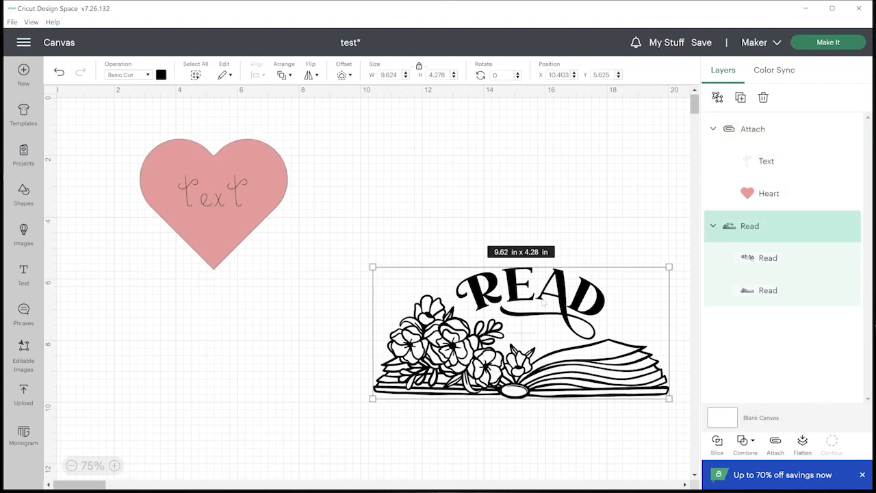
left_click(776, 442)
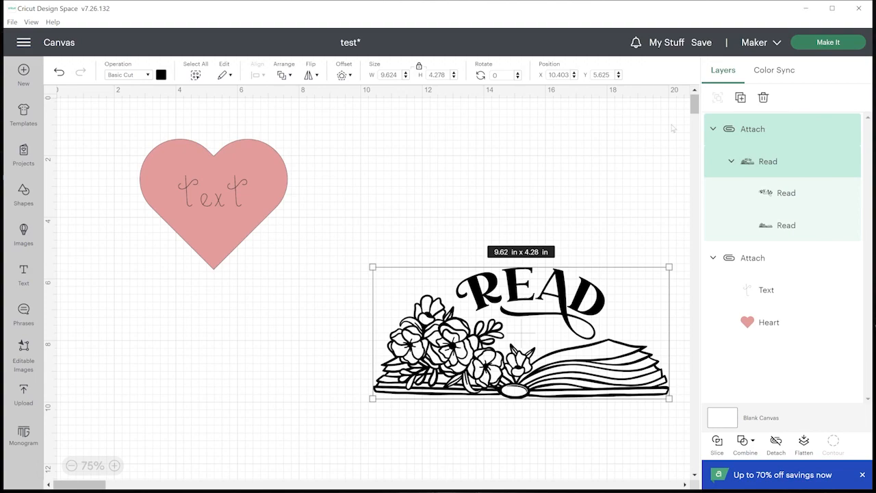
left_click(827, 44)
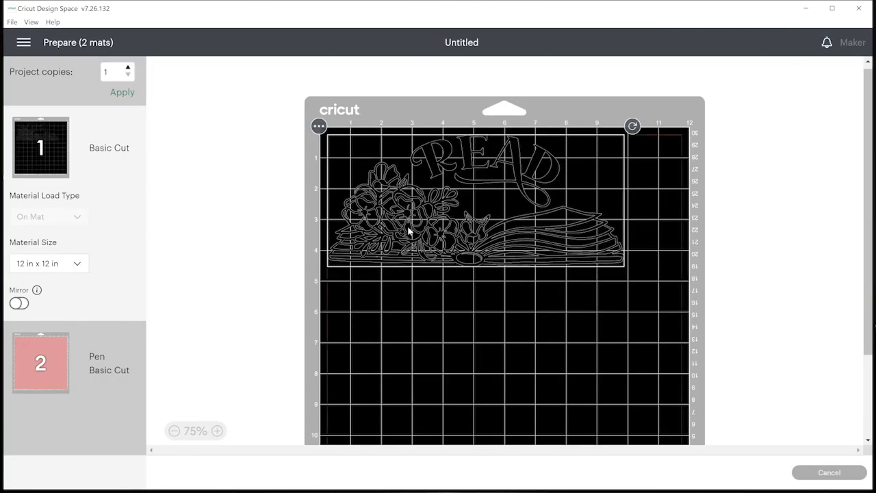
Step: Rotate the Read design a quarter turn clockwise on mat 1 and place it along the mat's right edge
left_click_drag(409, 214, 397, 195)
left_click_drag(632, 127, 536, 313)
left_click_drag(460, 200, 634, 180)
left_click_drag(696, 434, 692, 440)
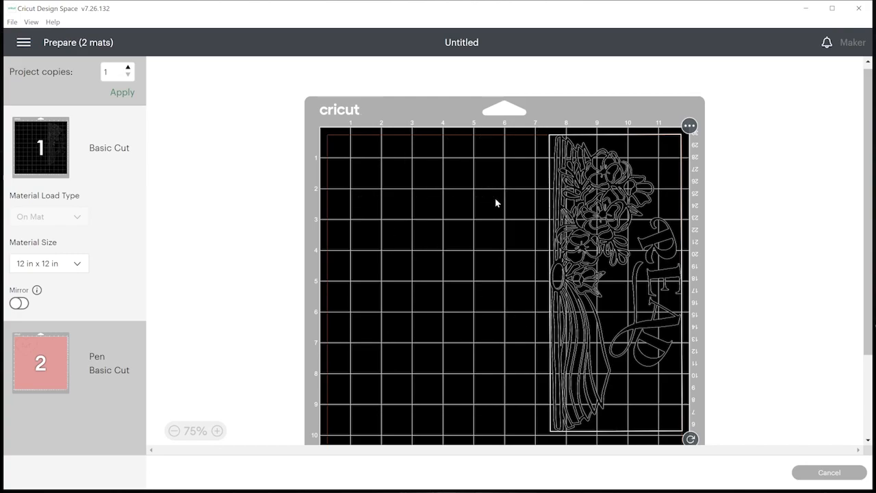
Step: Shift the Read design across mat 1, rotate it back to roughly horizontal and place it in the mat's upper-left corner
left_click_drag(560, 231, 500, 239)
left_click_drag(596, 231, 650, 191)
left_click_drag(546, 262, 402, 271)
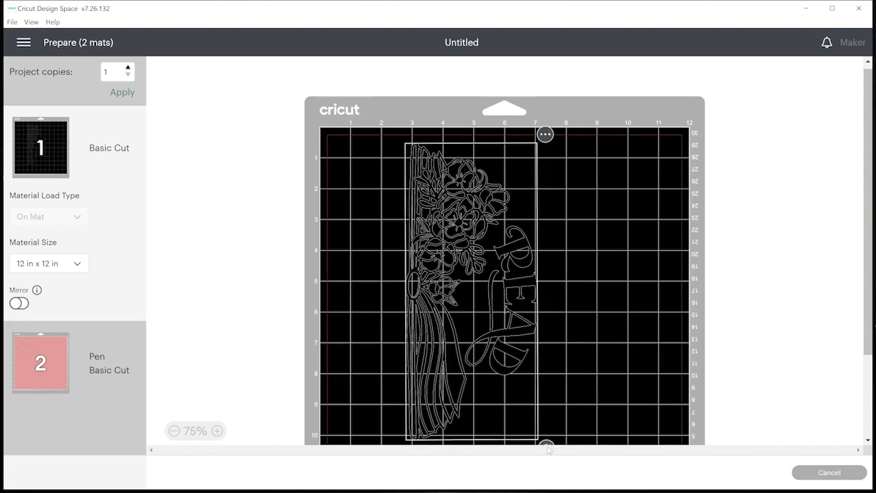
left_click_drag(545, 445, 608, 228)
left_click_drag(453, 258, 448, 204)
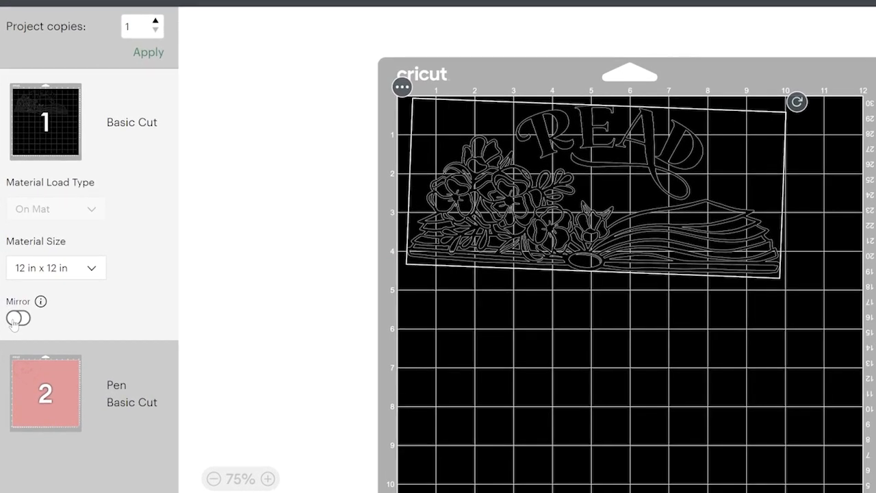
Step: Mirror the Read design on mat 1, straighten it and reposition it in the mat's upper-left corner
left_click(15, 319)
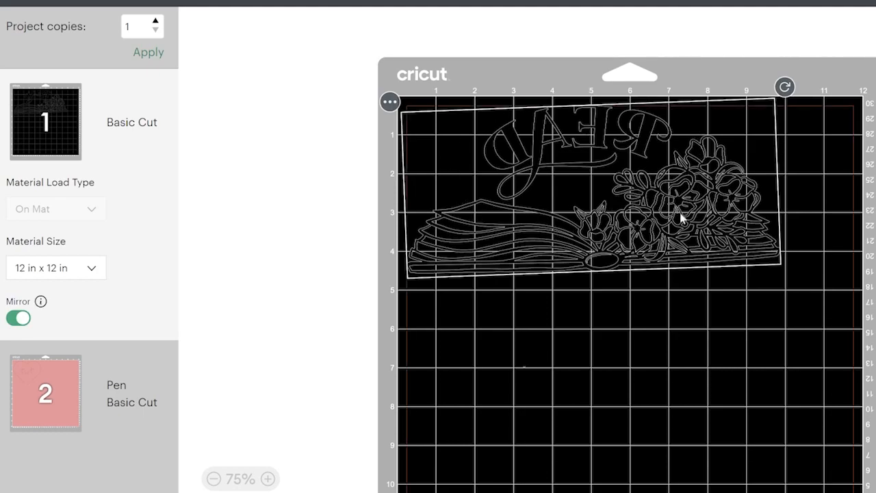
mouse_move(791, 88)
left_mouse_down()
mouse_move(795, 100)
mouse_move(787, 92)
left_mouse_up()
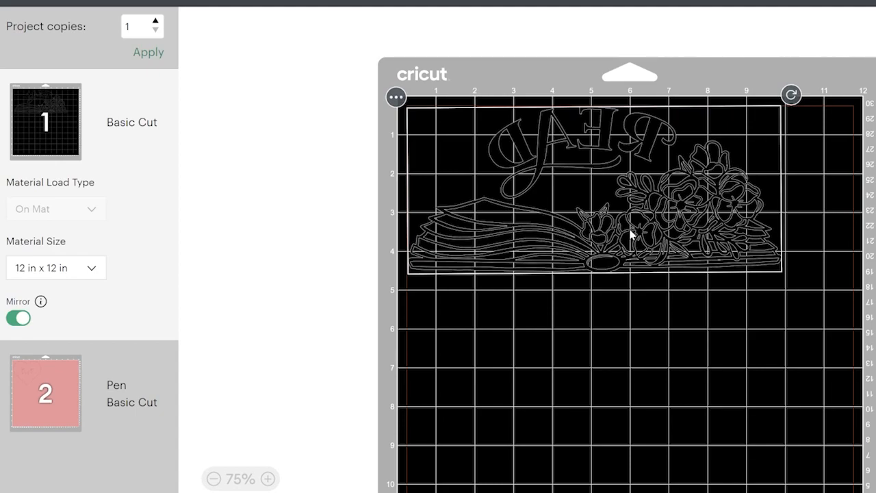
left_click_drag(643, 227, 624, 185)
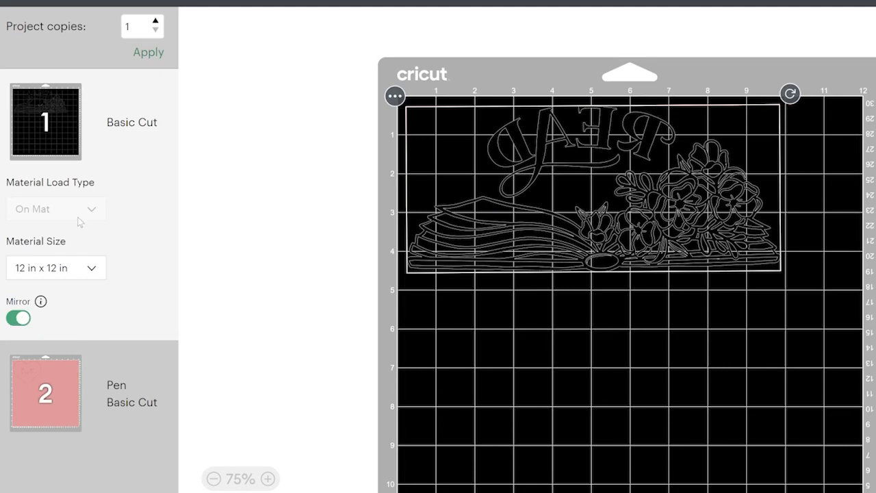
Step: Review the material size choices for mat 1 and the material load type choices for mat 2
left_click(96, 273)
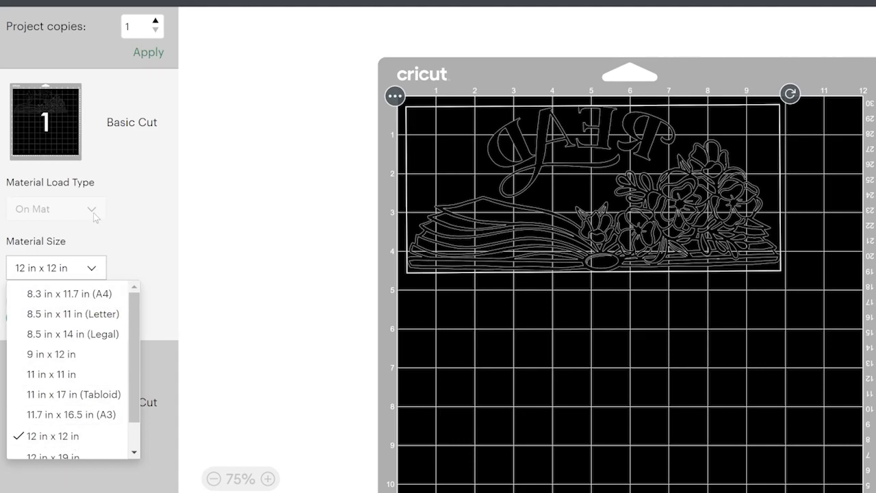
left_click(143, 247)
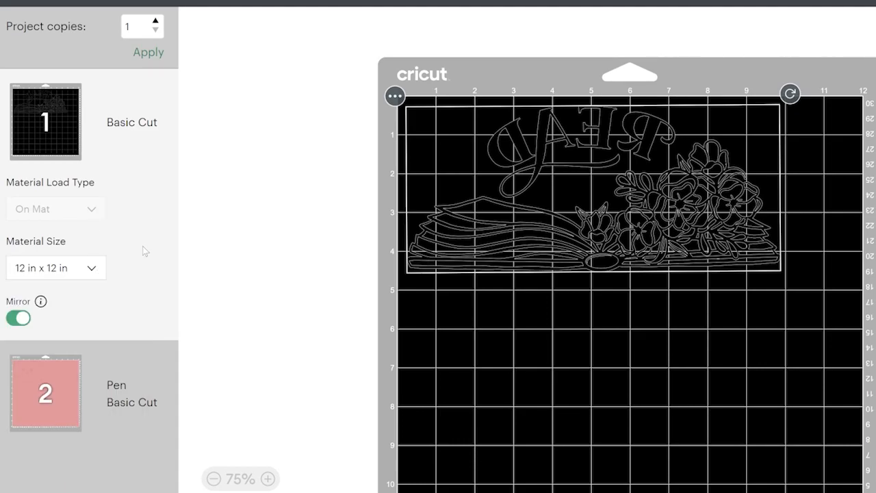
left_click(67, 410)
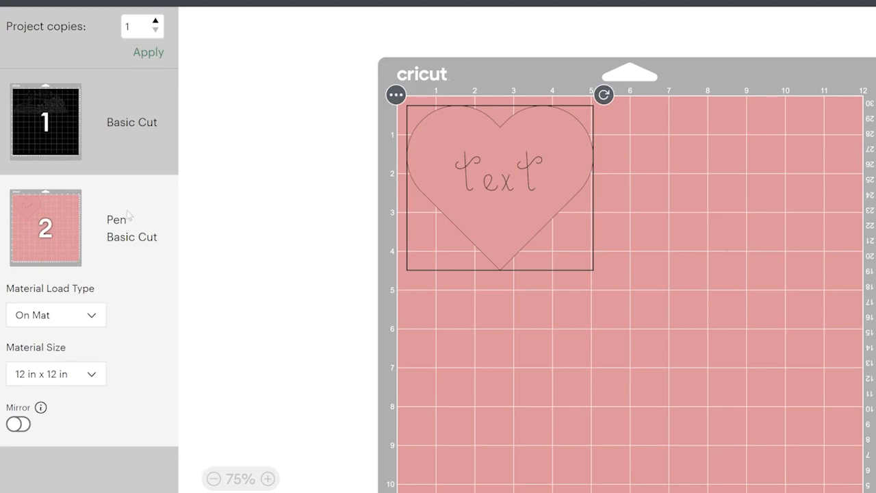
left_click(91, 315)
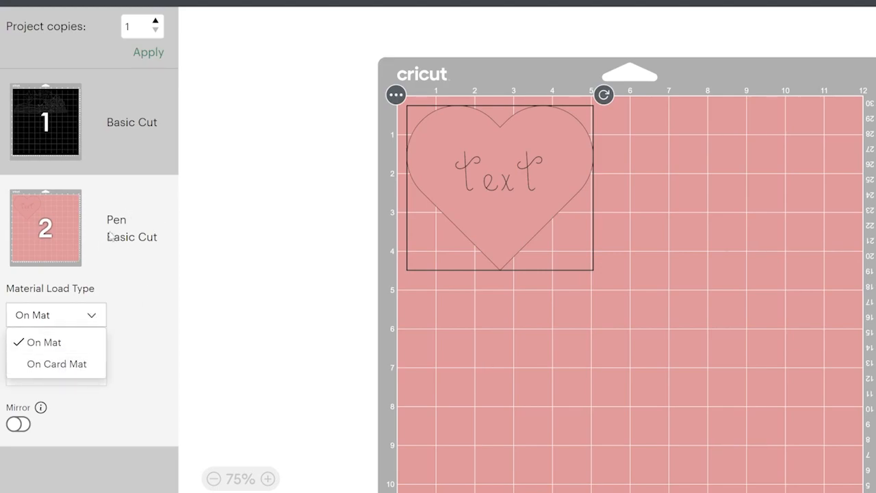
left_click(142, 369)
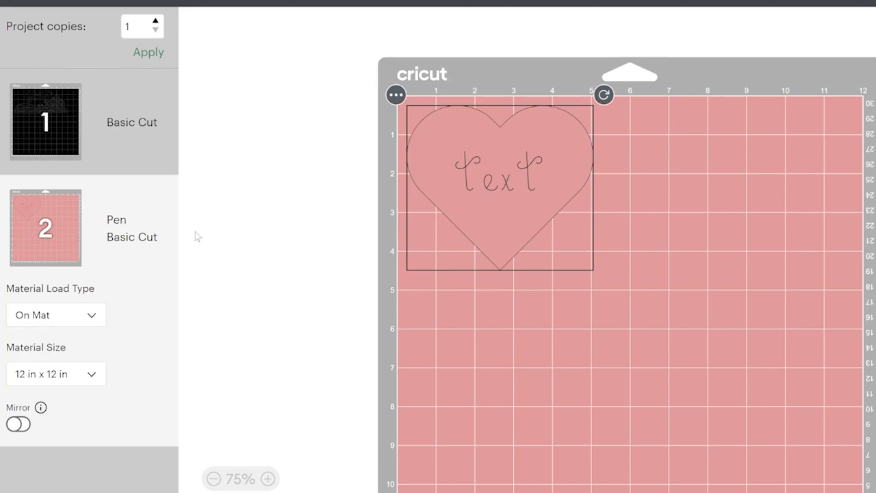
Step: Set the project copies to 2 and move the second Read copy slightly lower on mat 1
left_click(149, 52)
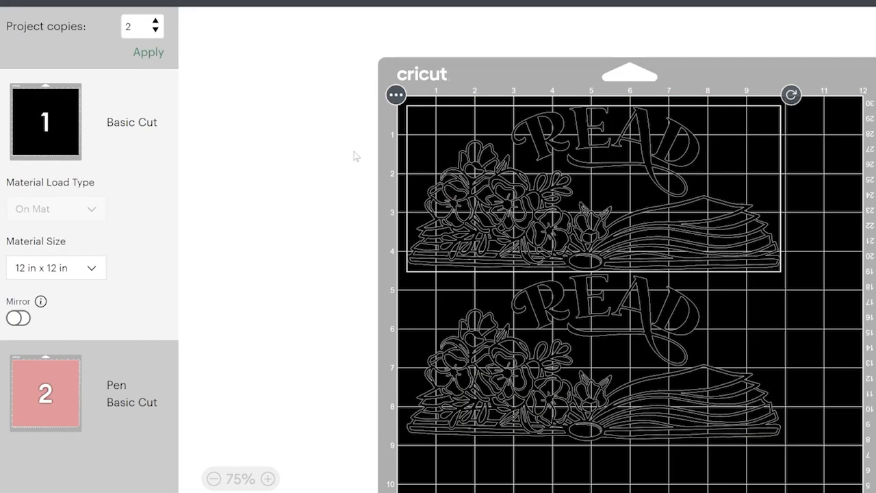
left_click_drag(609, 348, 591, 363)
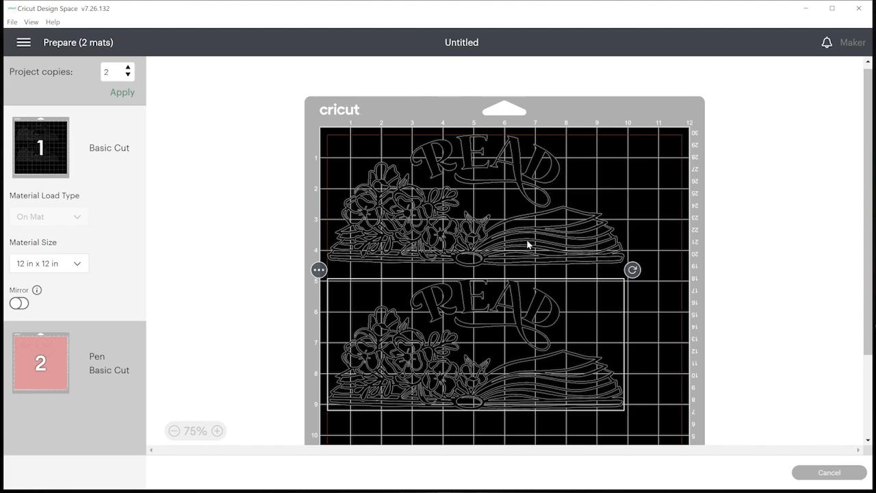
Step: Turn the second heart on mat 2 upside down and nest it against the first heart's lower-right side
left_click(62, 355)
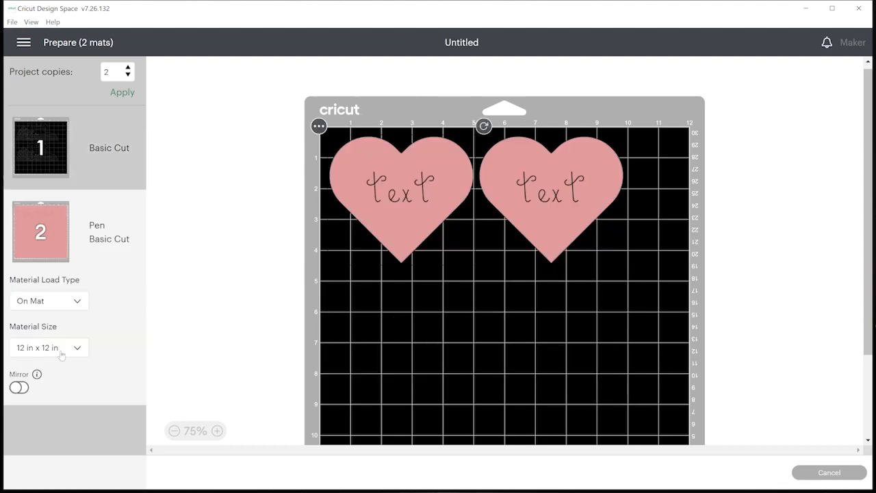
left_click(563, 186)
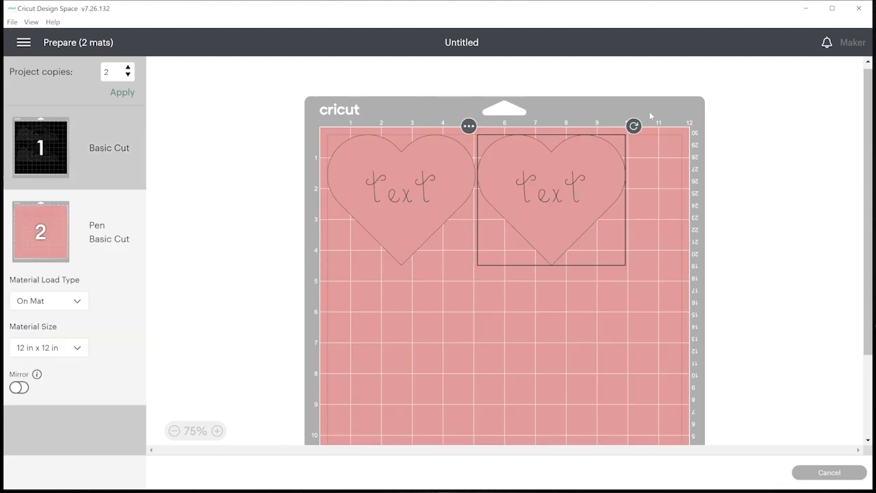
left_click_drag(636, 128, 505, 246)
left_click_drag(543, 221, 495, 259)
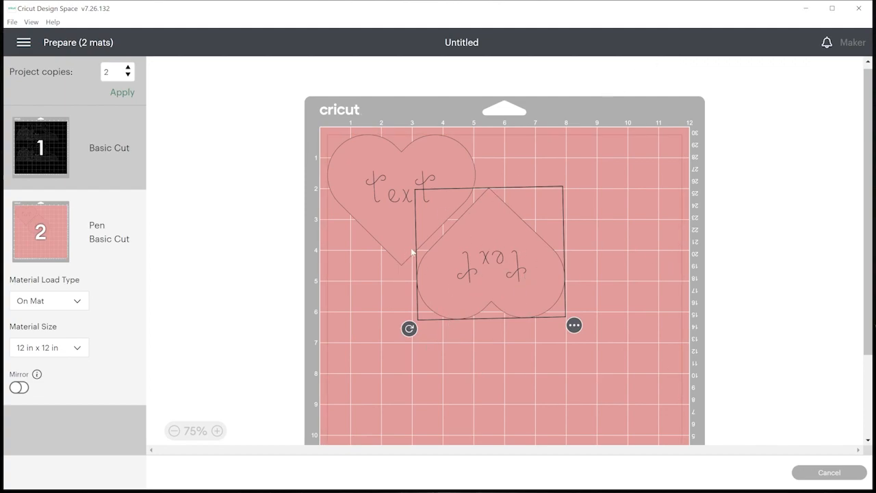
Step: Hide the upside-down heart on mat 2 and restore it from the hidden objects
left_click(576, 326)
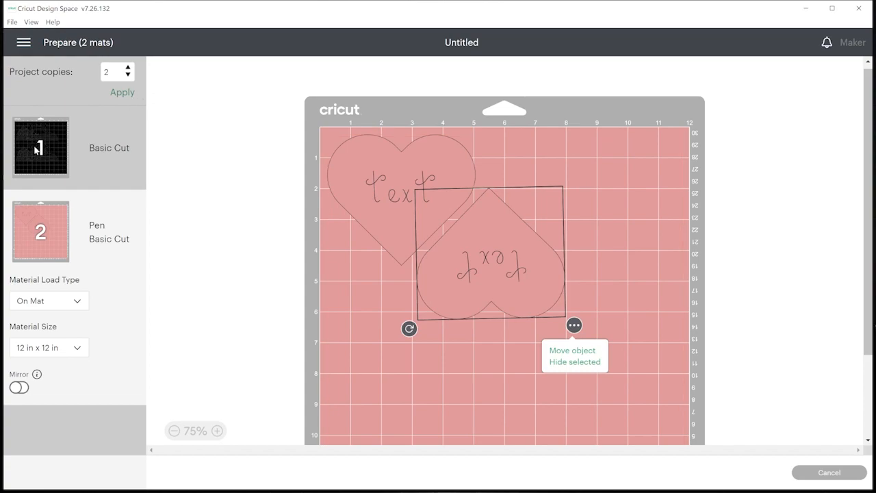
left_click(573, 363)
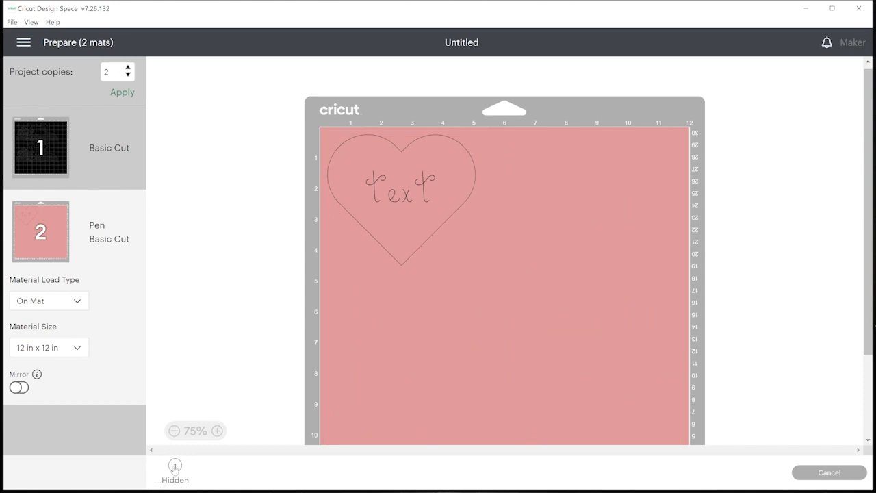
mouse_move(174, 468)
left_click(171, 438)
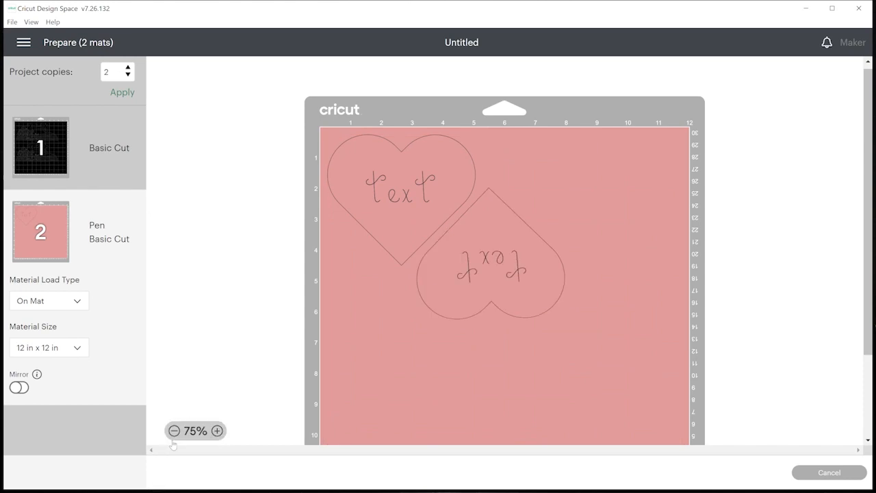
Step: Move the upside-down heart from mat 2 onto the black mat
left_click(541, 284)
left_click(575, 327)
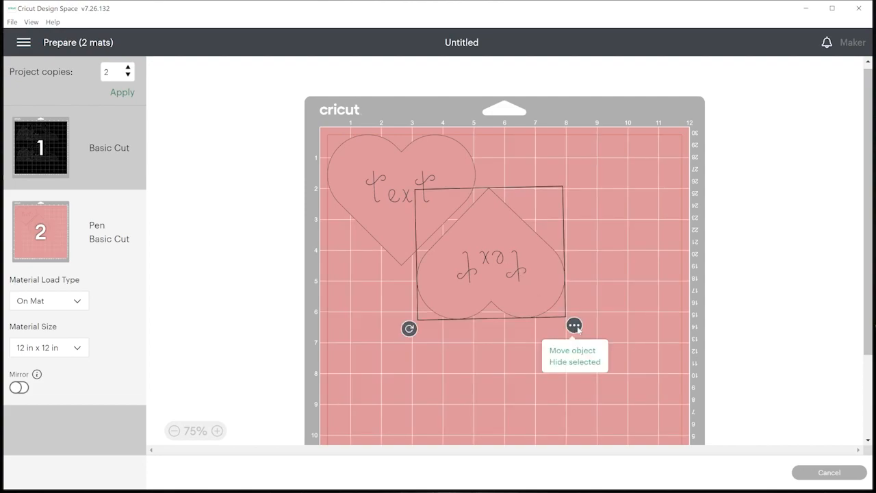
left_click(573, 351)
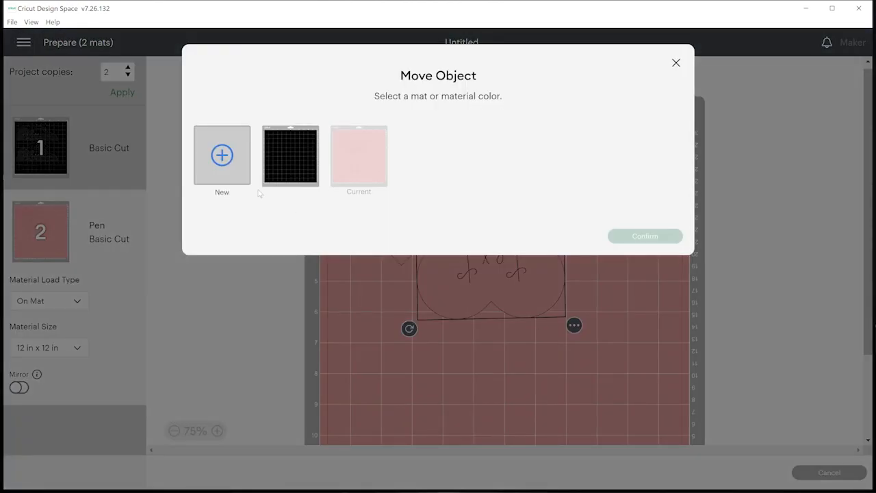
left_click(283, 165)
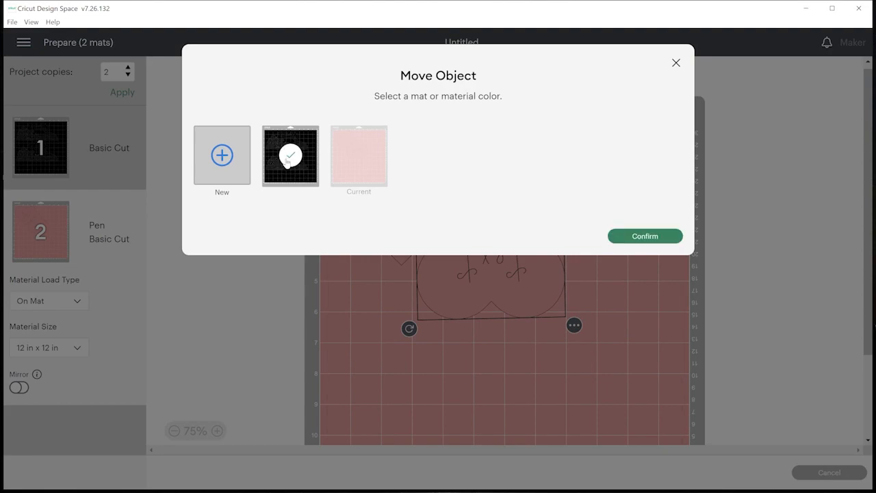
left_click(633, 238)
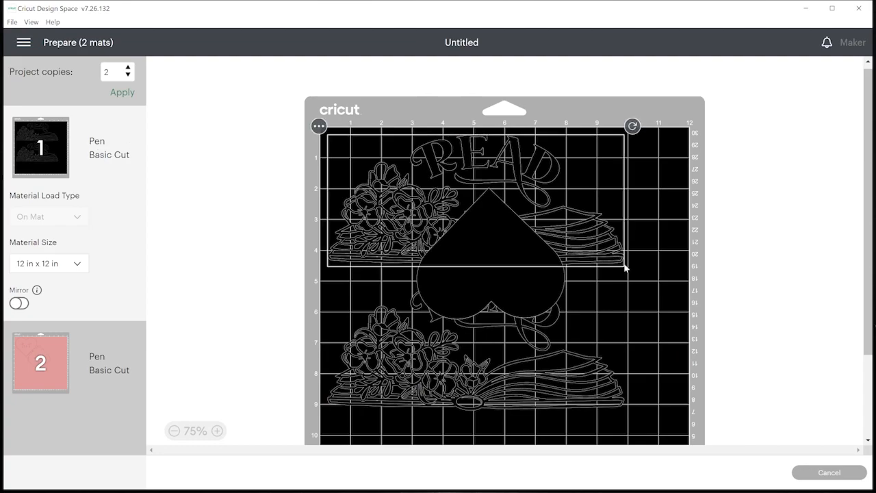
Step: Move the second Read design to the lower end of mat 1 and place the heart, rotated sideways, at the right edge between both copies
scroll(549, 273, "down", 3)
left_click_drag(550, 293, 541, 377)
left_click(521, 179)
left_click_drag(515, 188, 628, 254)
left_click_drag(518, 293, 645, 306)
left_click_drag(626, 248, 630, 264)
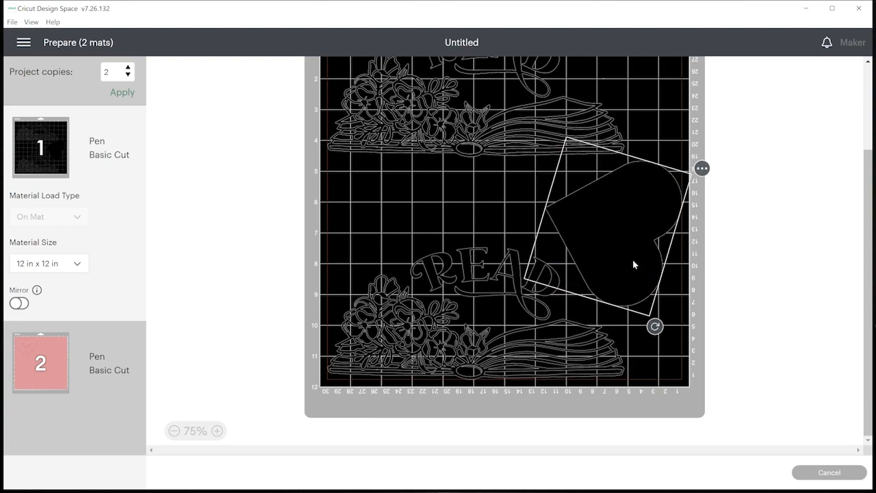
left_click(677, 329)
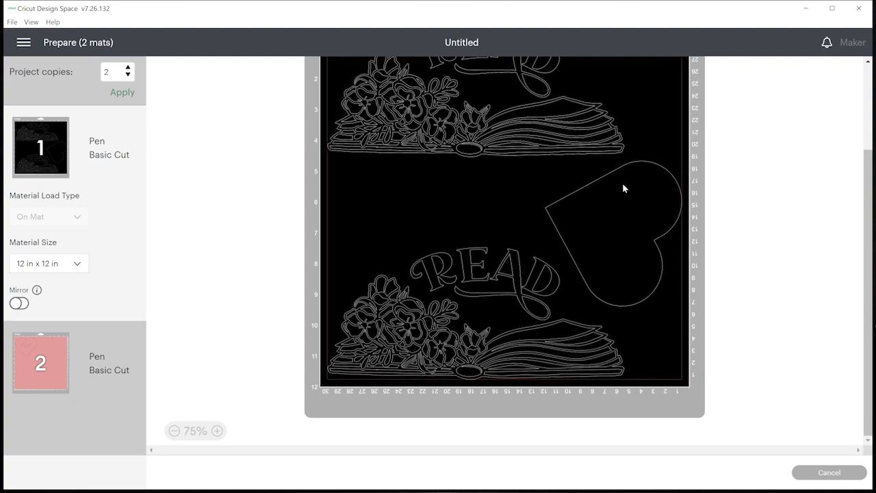
Step: Nudge the rotated heart slightly on mat 1 and leave the mat preparation
mouse_move(644, 200)
left_mouse_down()
mouse_move(628, 202)
mouse_move(647, 200)
left_mouse_up()
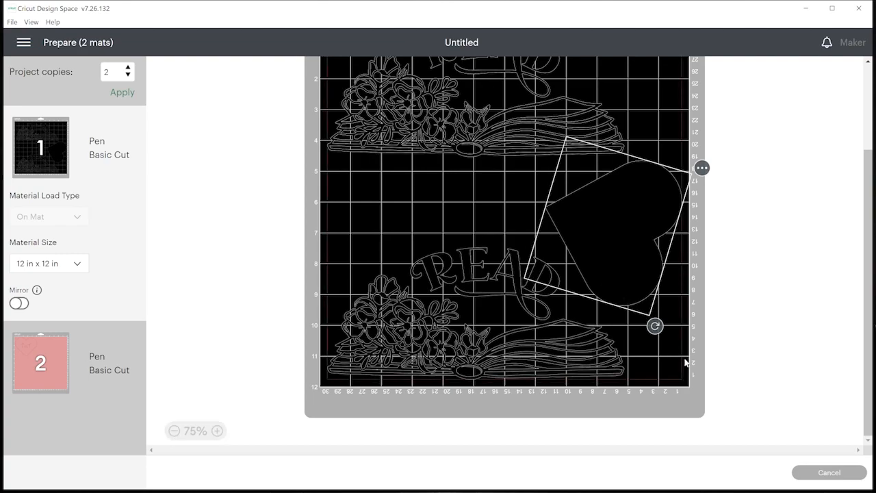
left_click(715, 280)
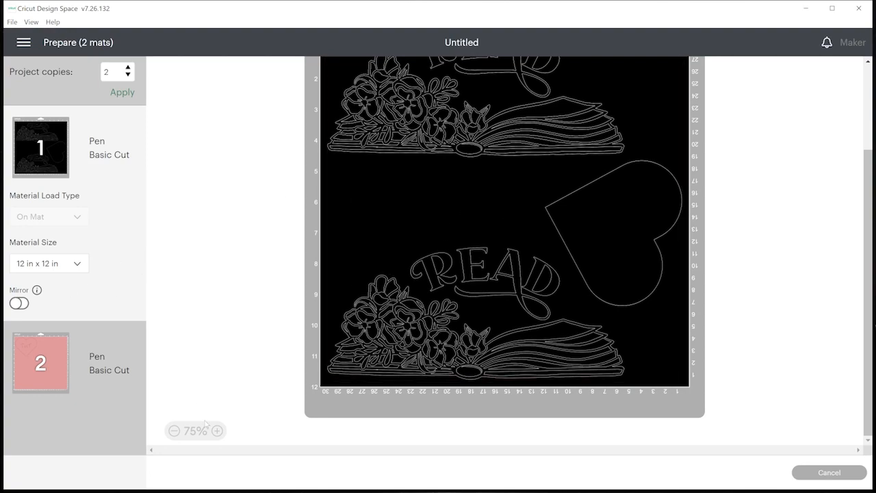
left_click(829, 472)
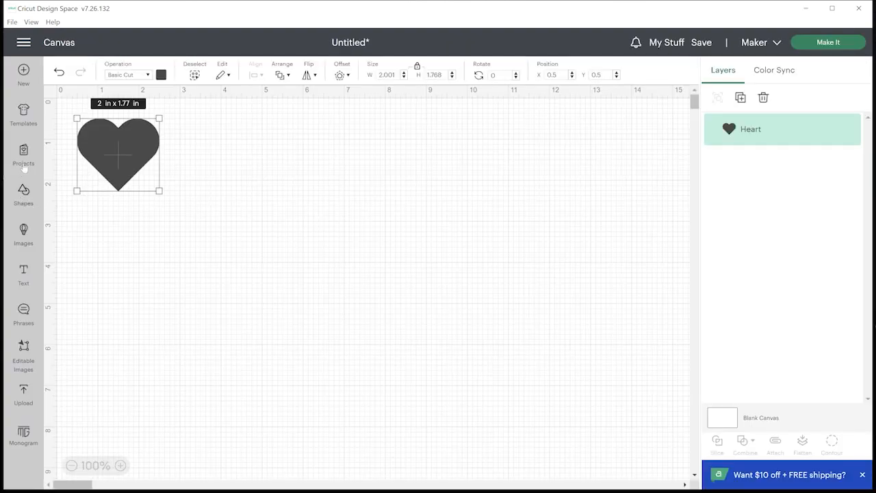
Step: Add the A-roar-able dinosaur image from the image library and place it to the right of the heart on the canvas
left_click(24, 235)
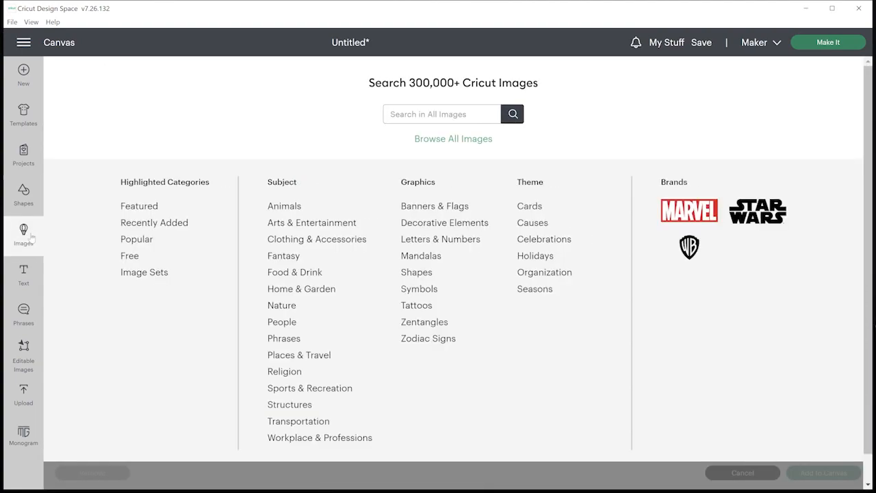
left_click(442, 139)
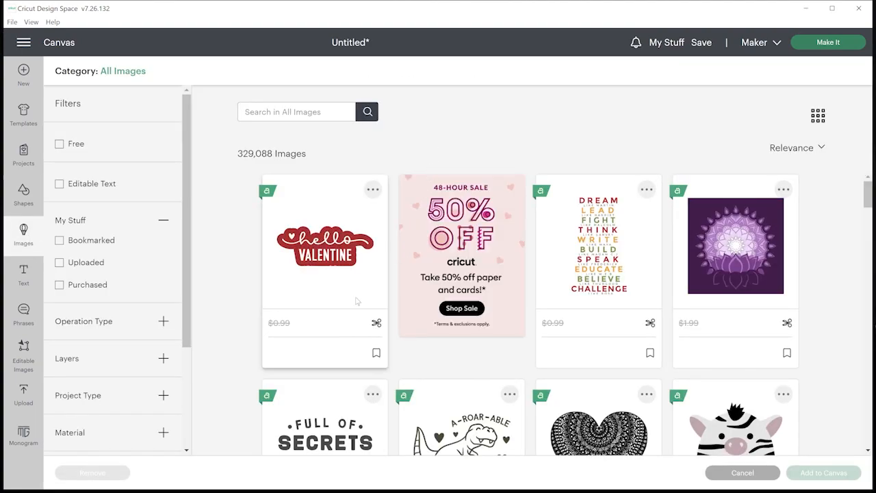
scroll(358, 299, "down", 2)
left_click(455, 323)
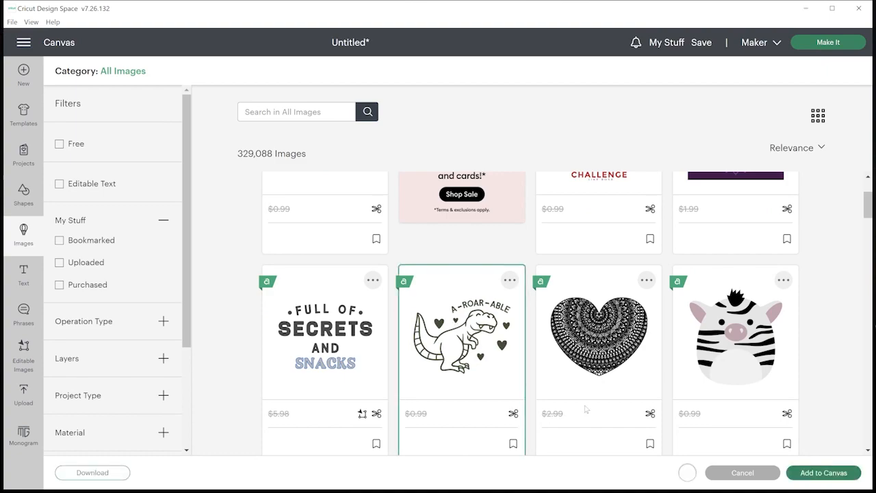
left_click(822, 472)
left_click_drag(127, 200, 244, 198)
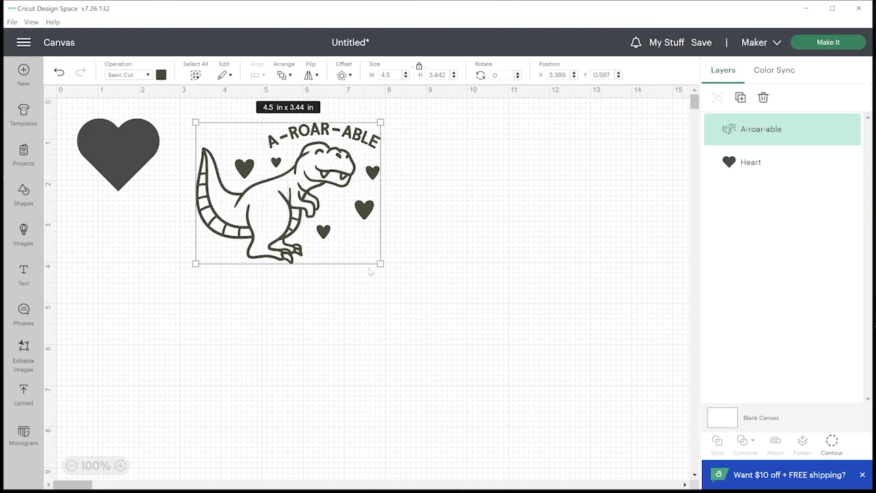
Step: Change the heart's material color to light pink
left_click(133, 168)
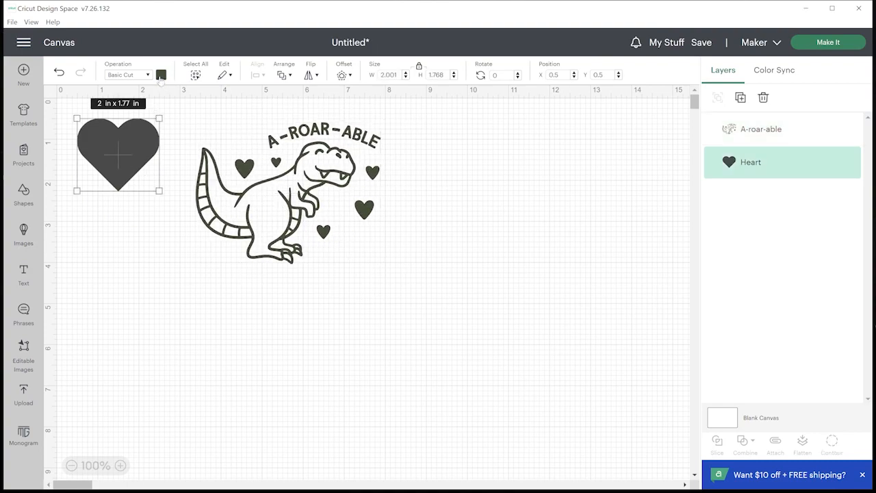
left_click(161, 75)
left_click(172, 141)
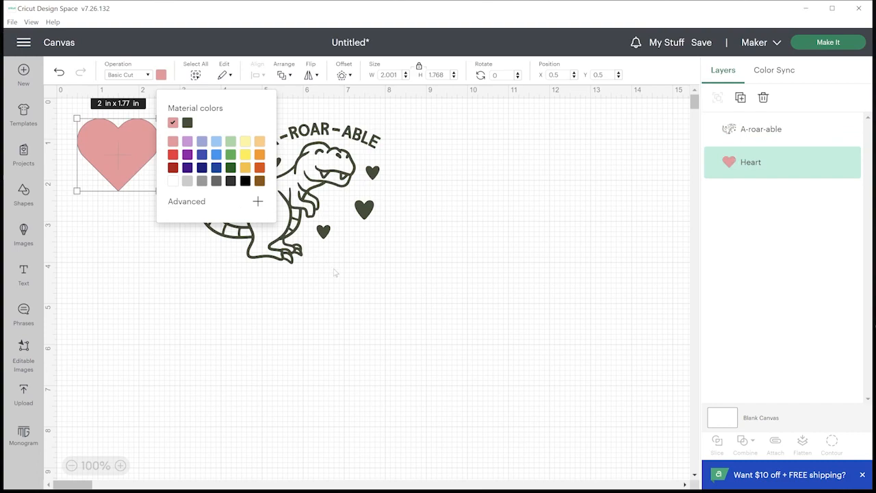
left_click(336, 271)
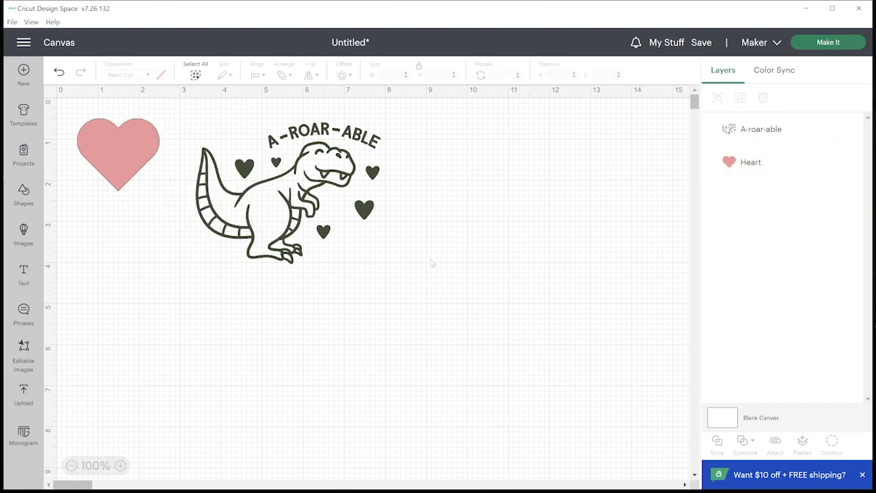
Step: Prepare the project's mats, check the dinosaur's placement on mat 2, and continue to the make stage
left_click(829, 43)
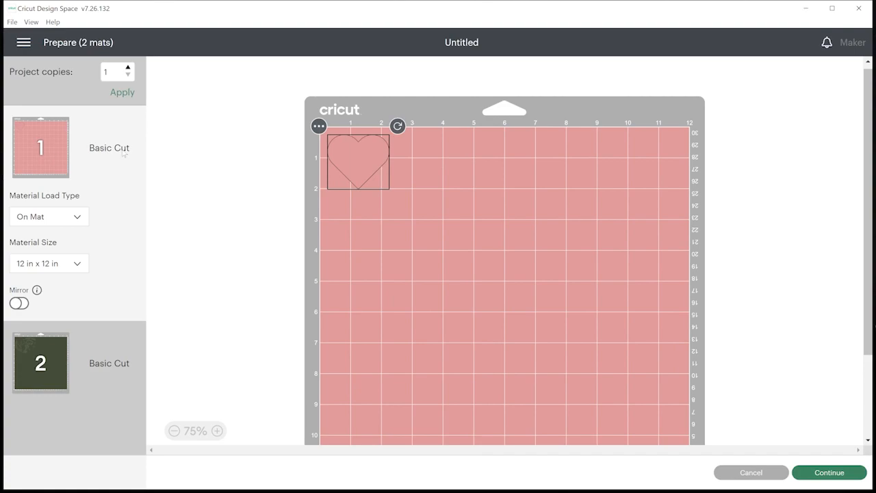
left_click(61, 375)
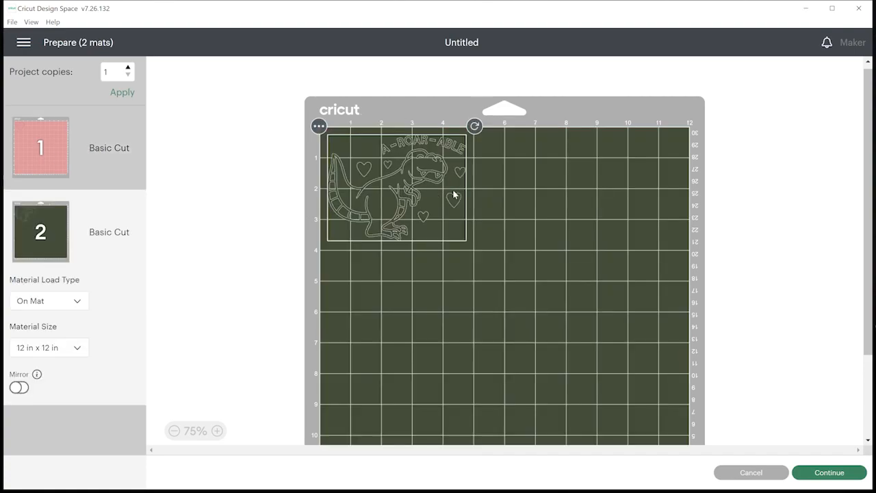
left_click(830, 473)
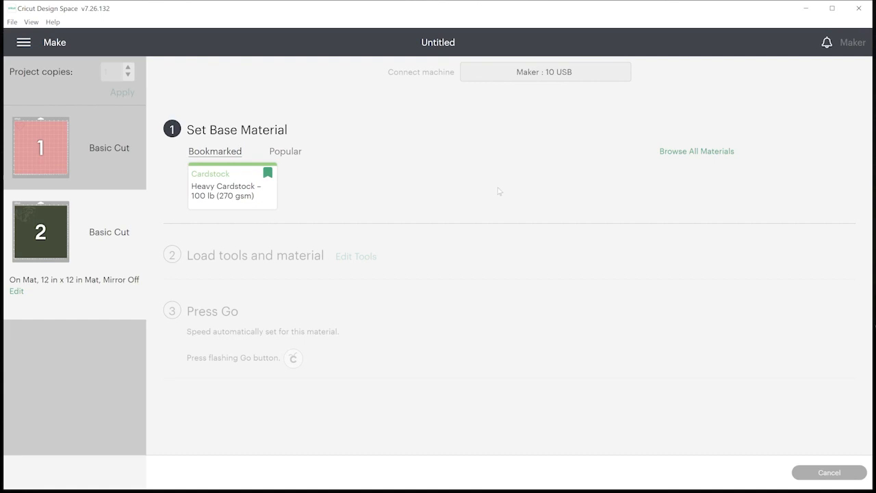
Step: Open mat 1 for editing, switch Mirror on and back off, and close the editor
left_click(32, 165)
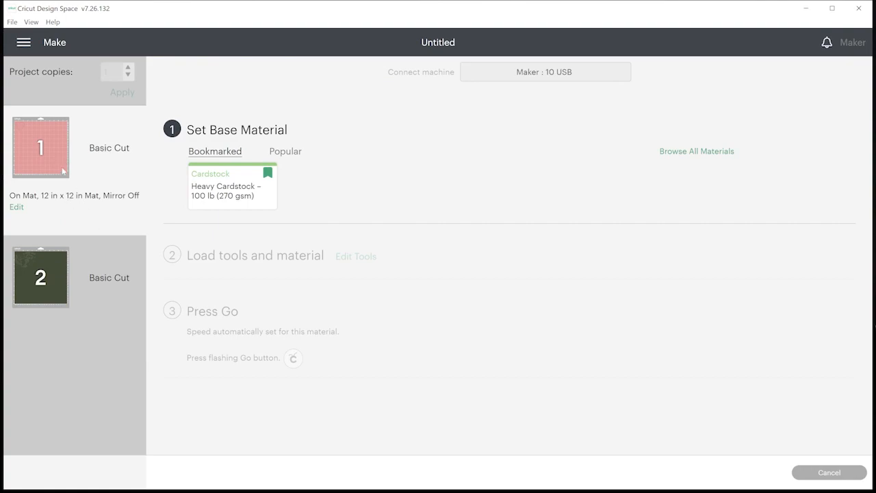
left_click(15, 208)
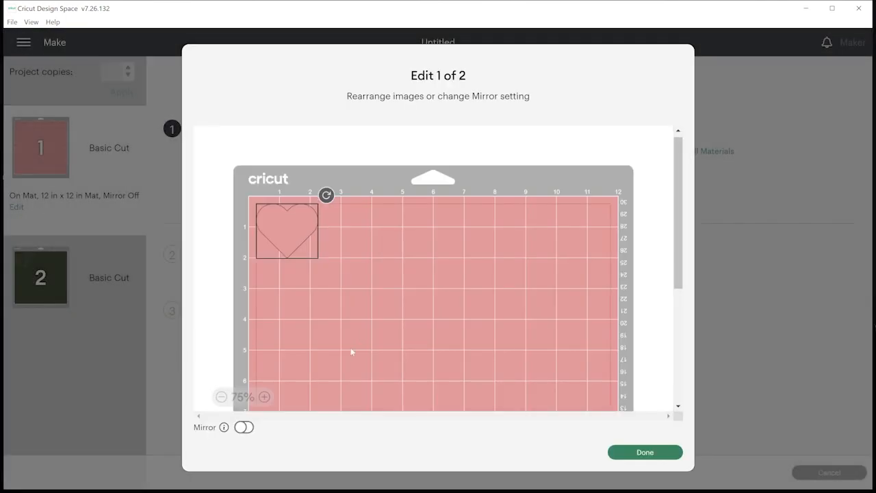
left_click(241, 430)
left_click(243, 429)
left_click(646, 453)
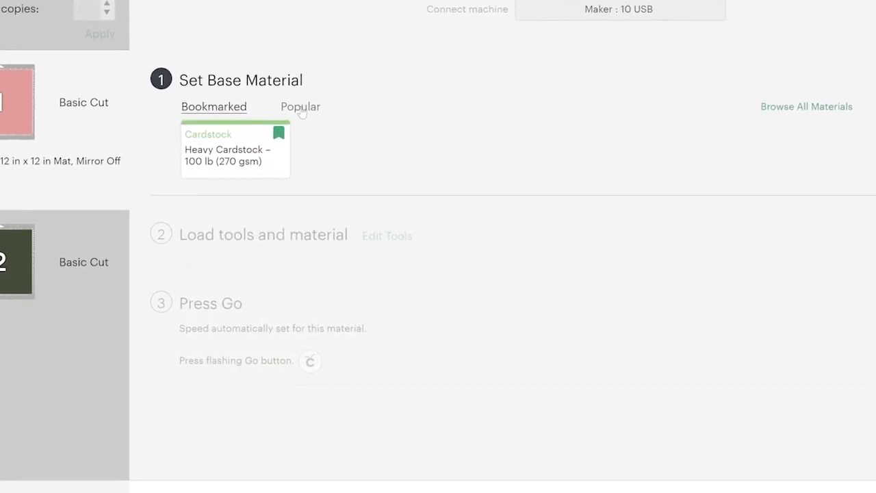
Step: Look through the popular and full material lists and set mat 1's base material to Heavy Cardstock – 100 lb (270 gsm)
left_click(295, 126)
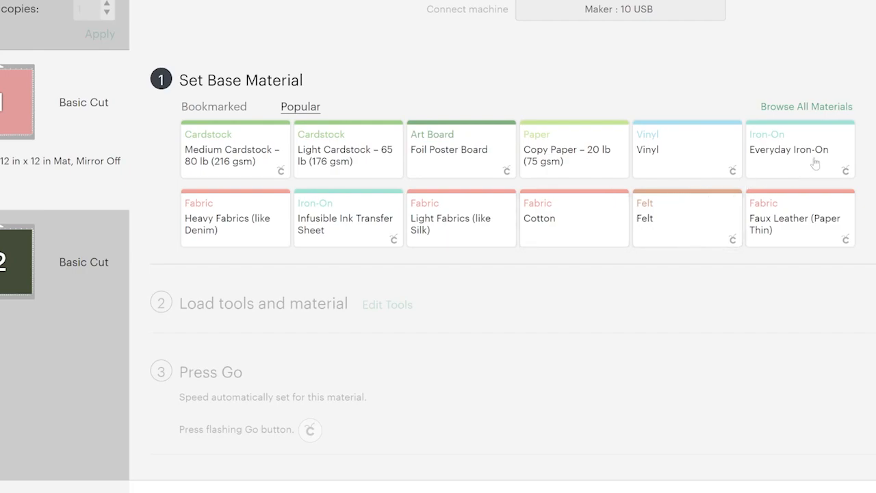
left_click(809, 110)
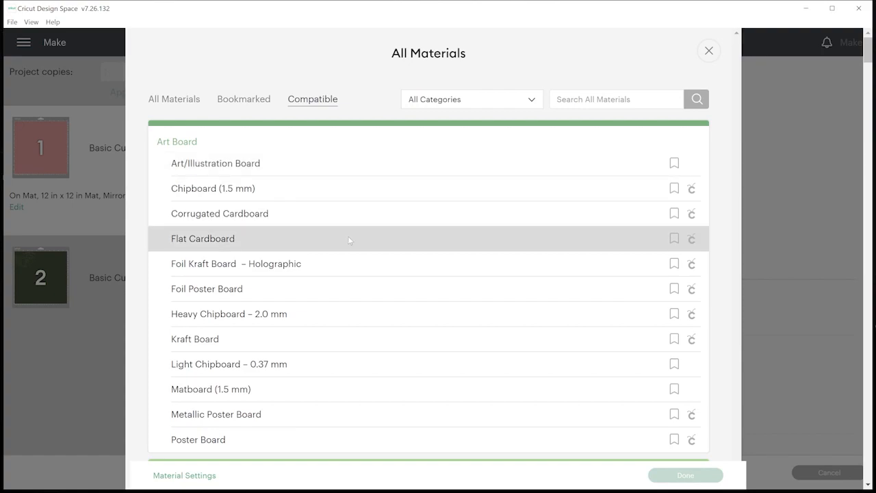
scroll(361, 258, "down", 3)
scroll(356, 278, "down", 4)
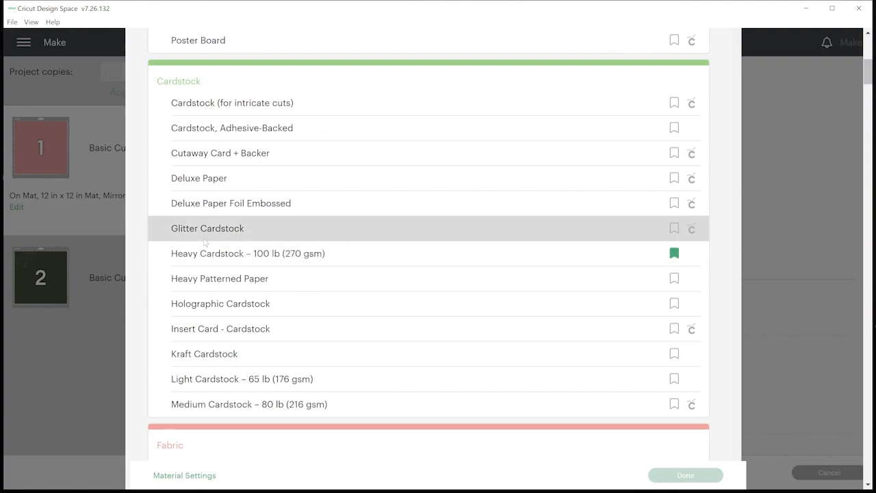
left_click(221, 257)
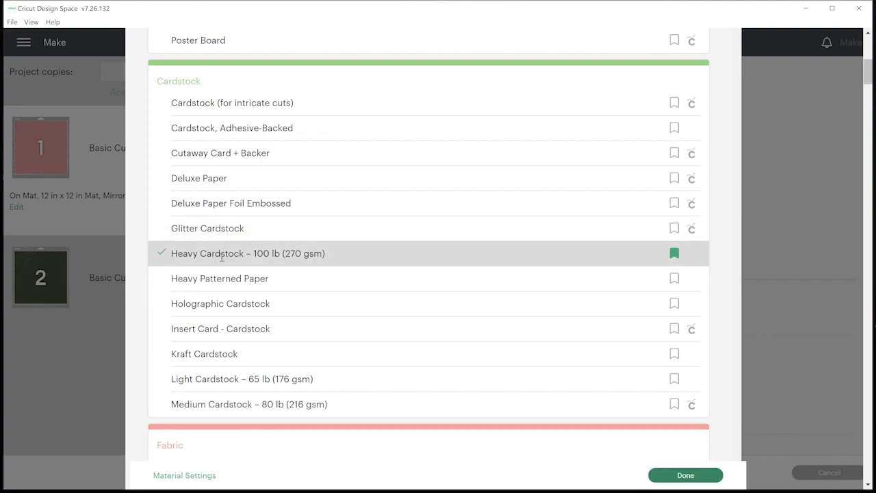
scroll(339, 306, "down", 6)
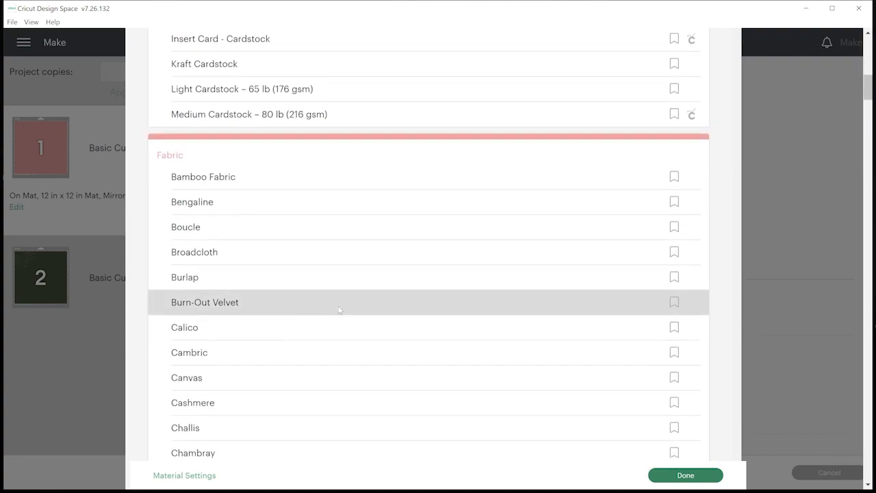
scroll(338, 310, "down", 1)
scroll(202, 206, "down", 3)
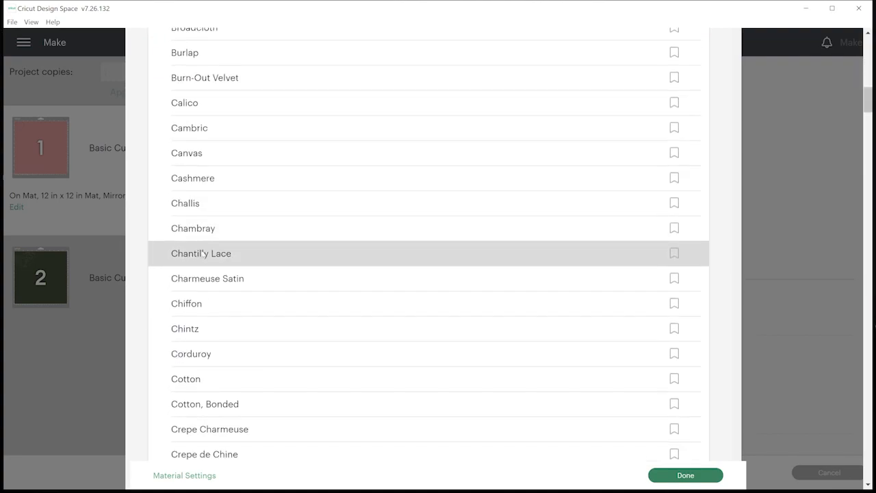
scroll(203, 259, "down", 1)
scroll(411, 264, "down", 2)
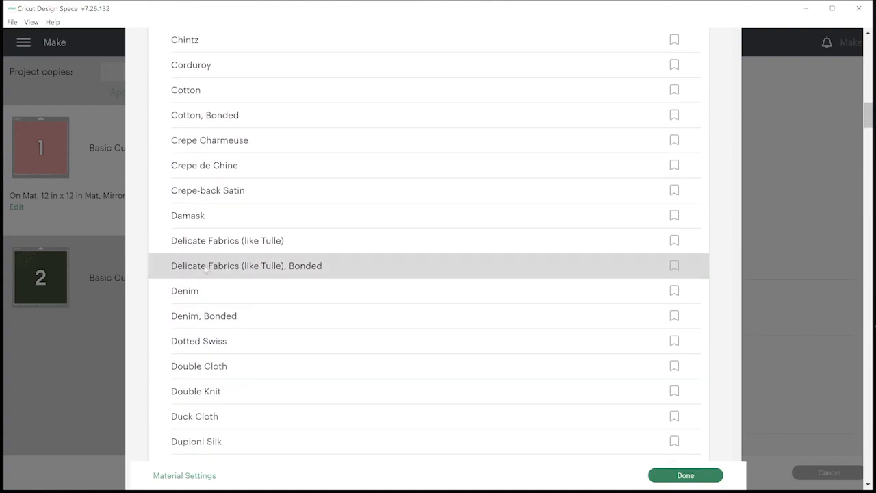
left_click(686, 476)
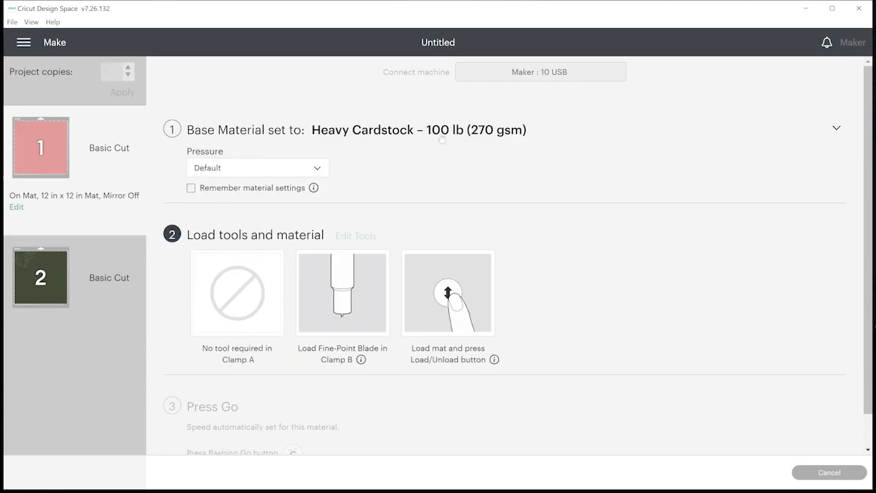
Step: Try the Less cutting pressure for the heavy cardstock and change it to More
left_click(316, 170)
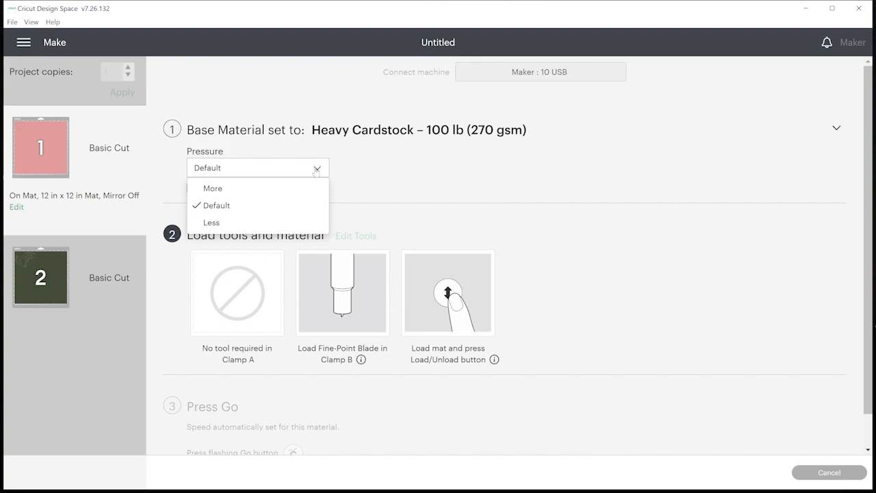
left_click(219, 226)
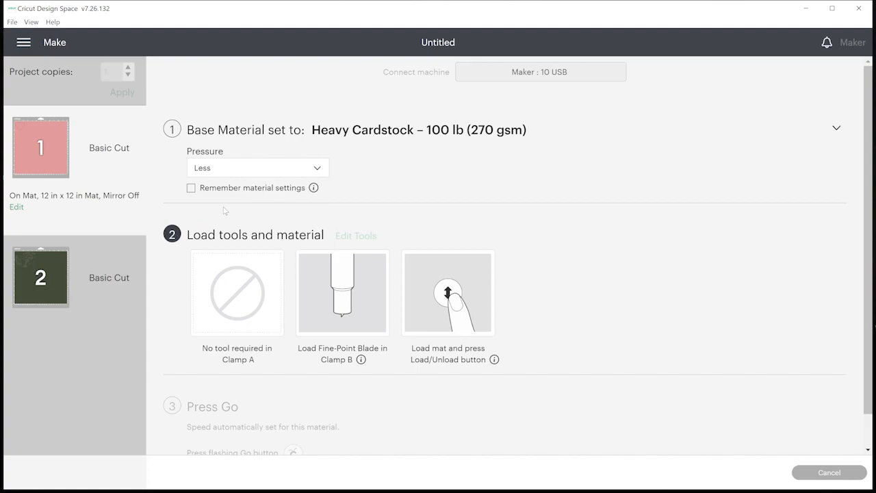
left_click(315, 169)
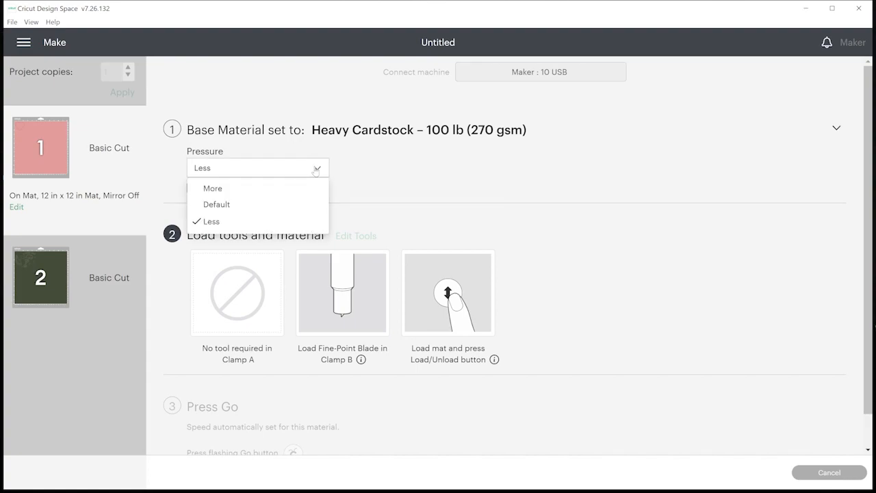
left_click(218, 191)
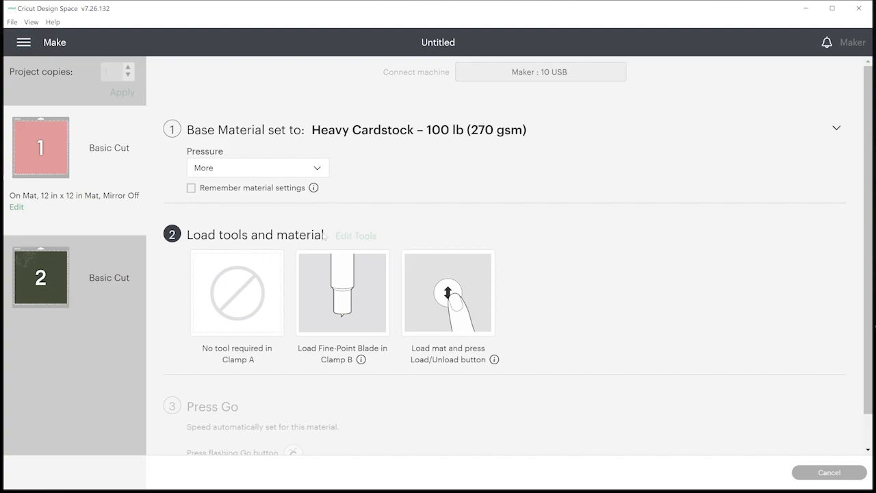
Step: Cancel the cut and return from the mat preview to the design canvas
left_click(832, 476)
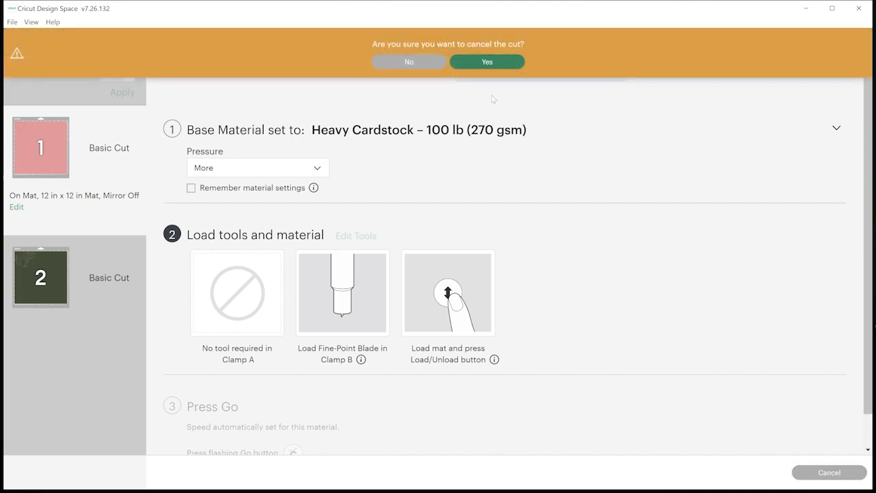
left_click(504, 63)
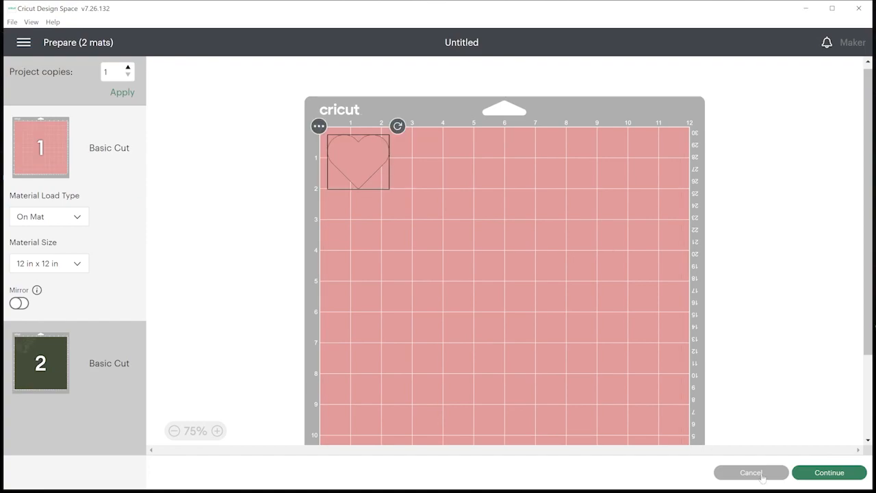
left_click(751, 472)
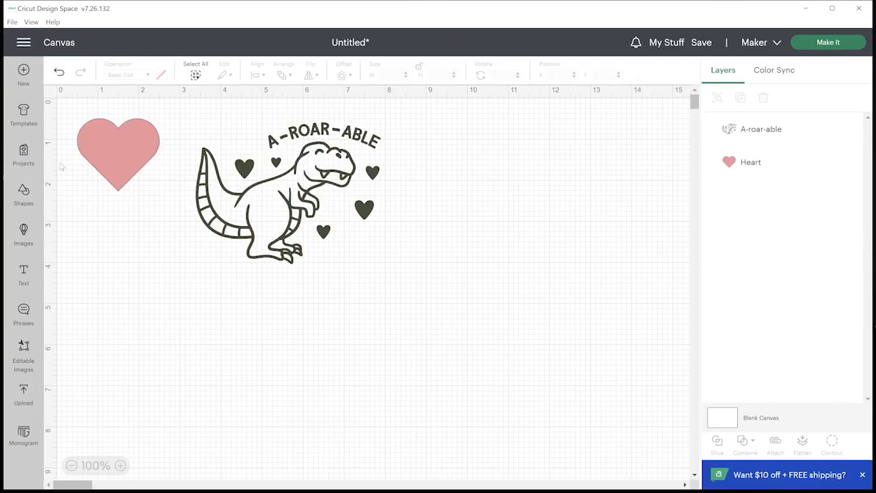
Step: Add a vertical score line down the heart's centre and shorten it at both ends to roughly the heart's height
left_click(22, 195)
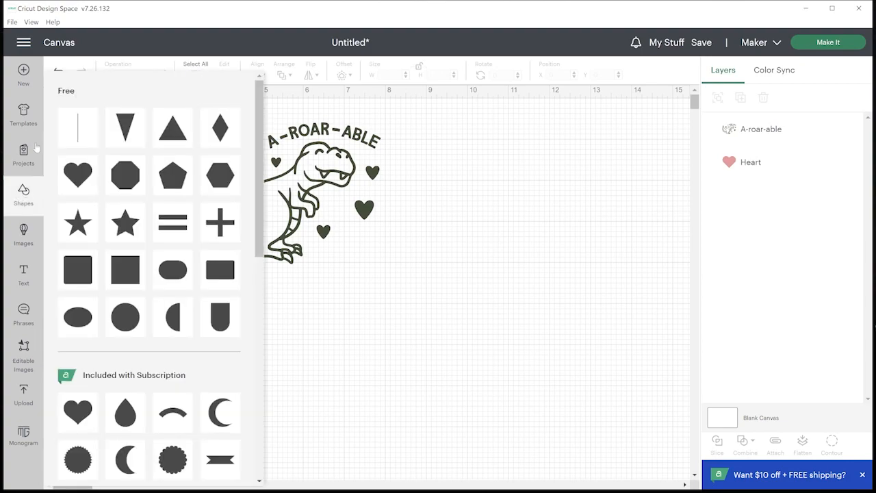
left_click(78, 126)
left_click_drag(77, 178, 118, 164)
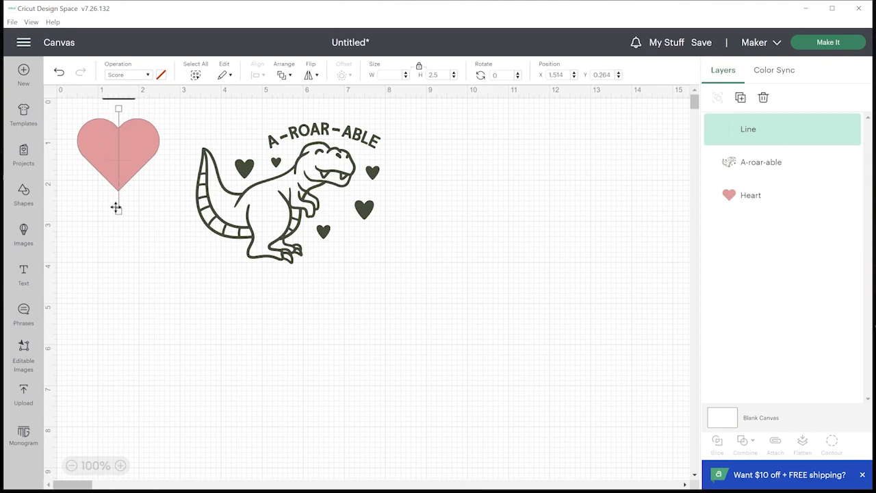
left_click_drag(119, 213, 118, 200)
left_click_drag(119, 105, 118, 121)
Step: Attach the score line to the heart and take the project through mat preparation to the make stage
left_click_drag(147, 206, 71, 108)
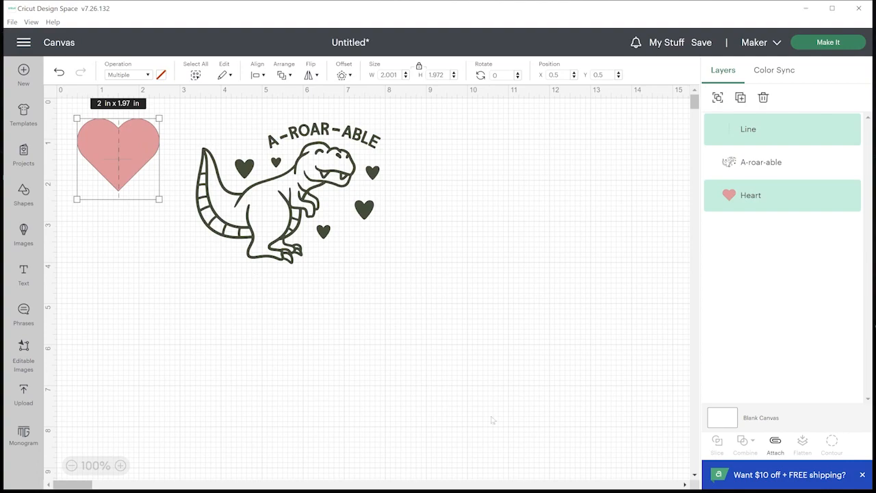
left_click(774, 443)
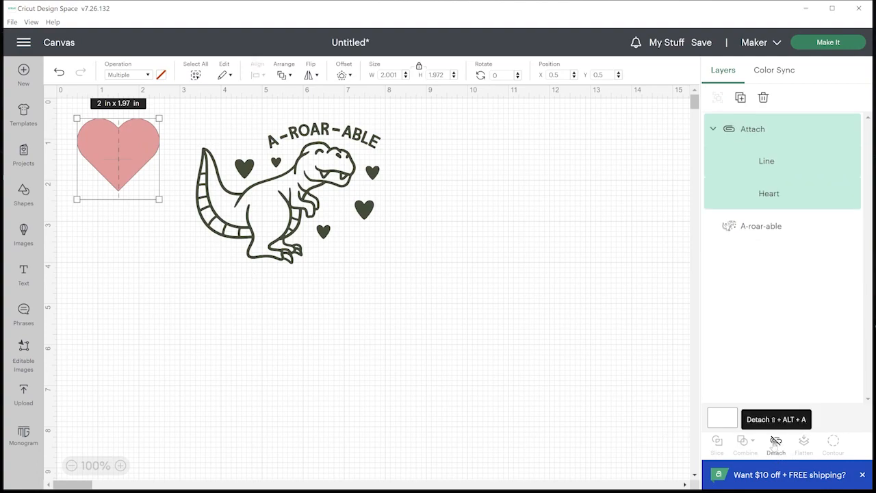
left_click(840, 42)
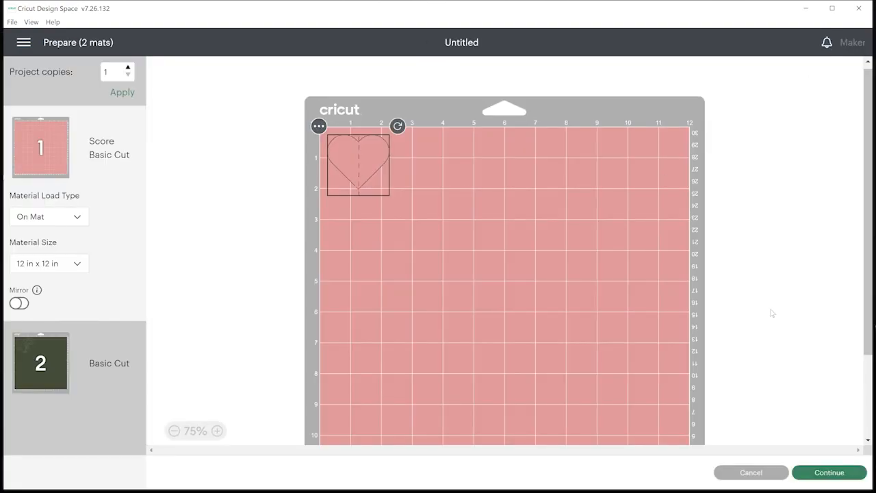
left_click(830, 472)
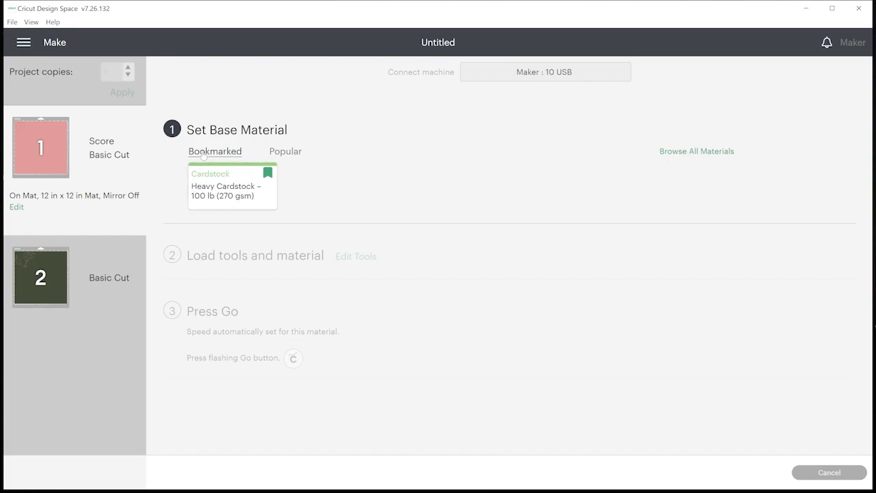
Step: Look through the compatible materials, go to the Vinyl category, and set mat 1's base material to Premium Vinyl – Holographic Art Deco
left_click(679, 151)
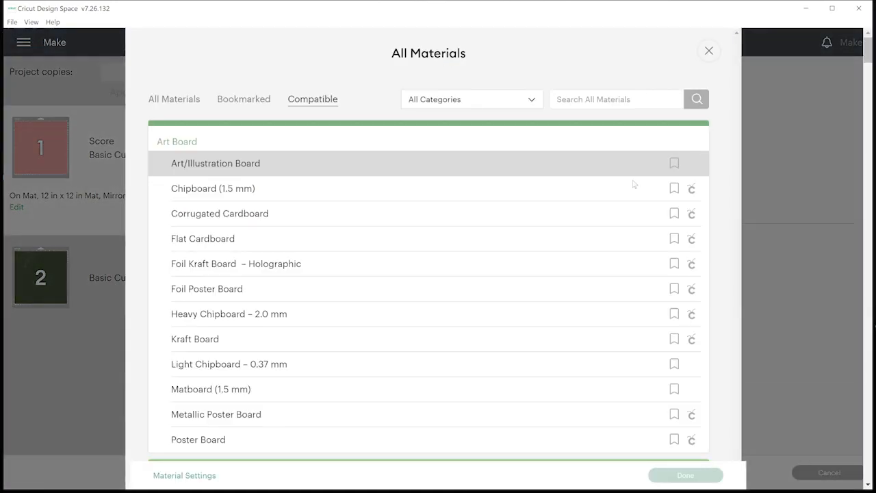
scroll(389, 263, "down", 2)
scroll(389, 262, "down", 9)
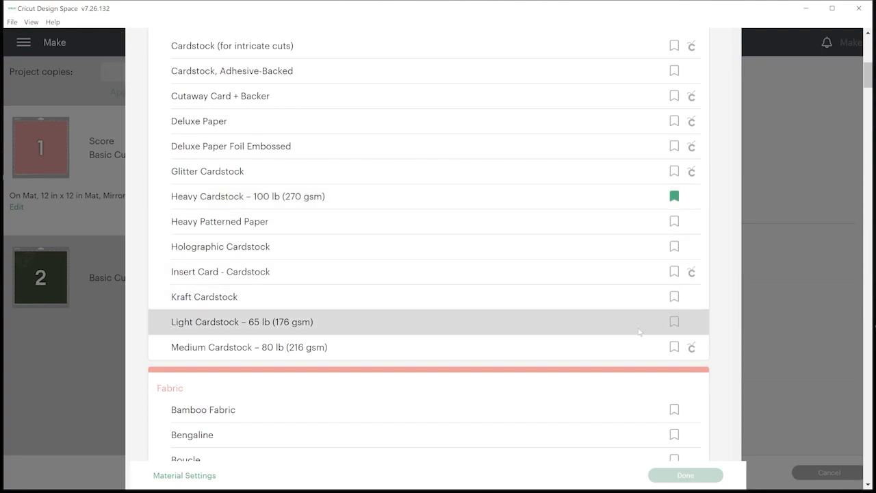
scroll(639, 332, "down", 12)
scroll(642, 330, "down", 15)
scroll(642, 330, "up", 12)
scroll(640, 329, "up", 20)
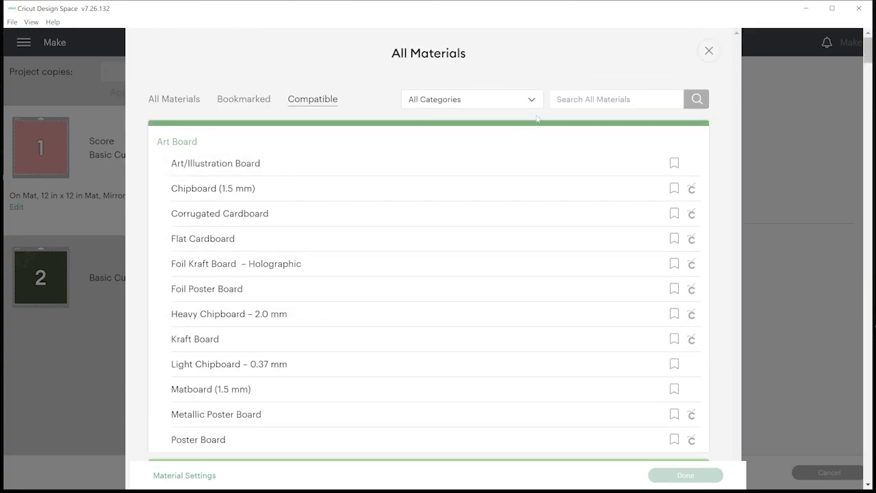
left_click(528, 99)
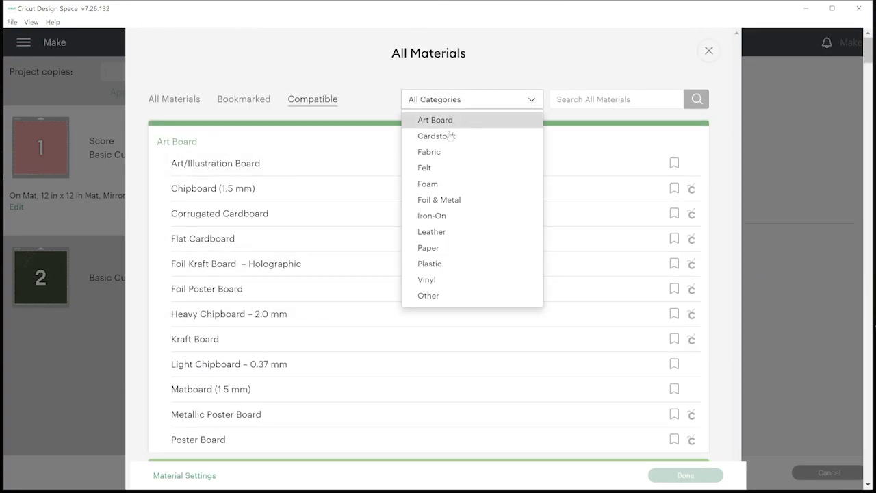
left_click(426, 284)
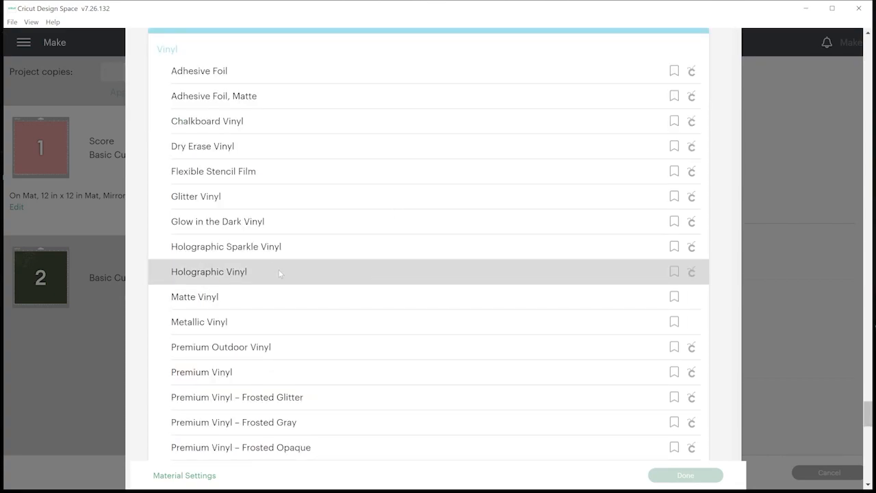
scroll(281, 329, "down", 3)
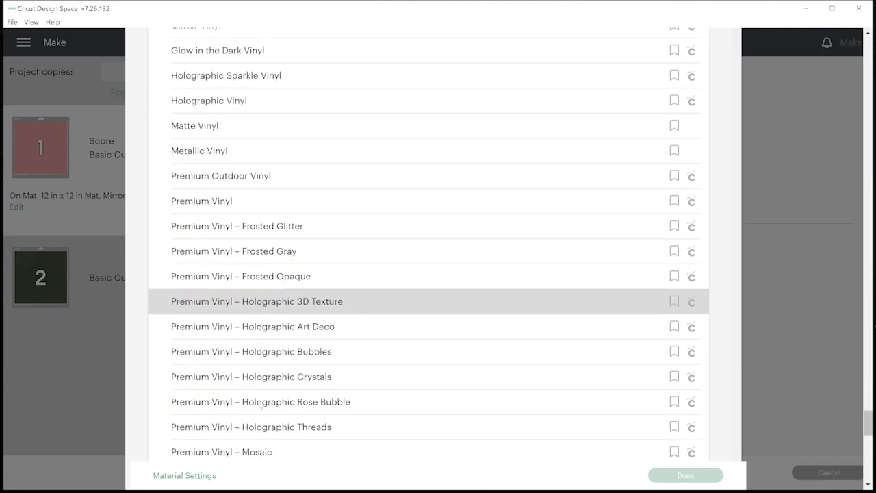
left_click(330, 328)
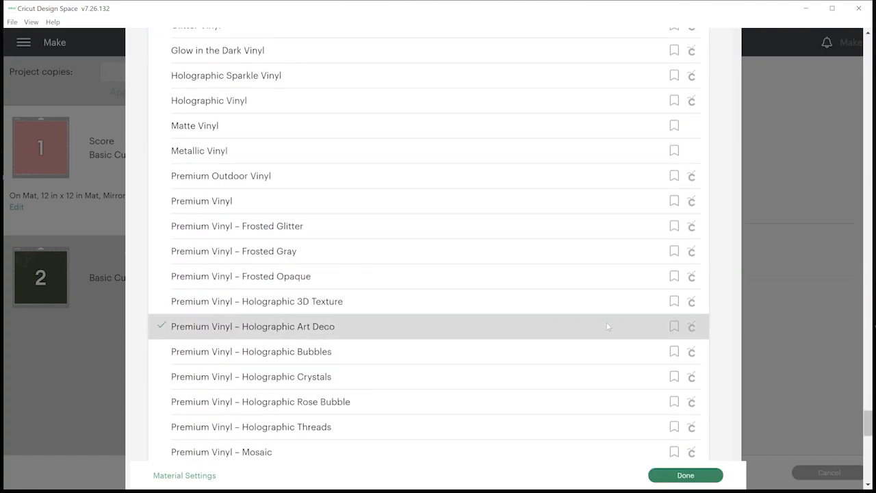
left_click(690, 476)
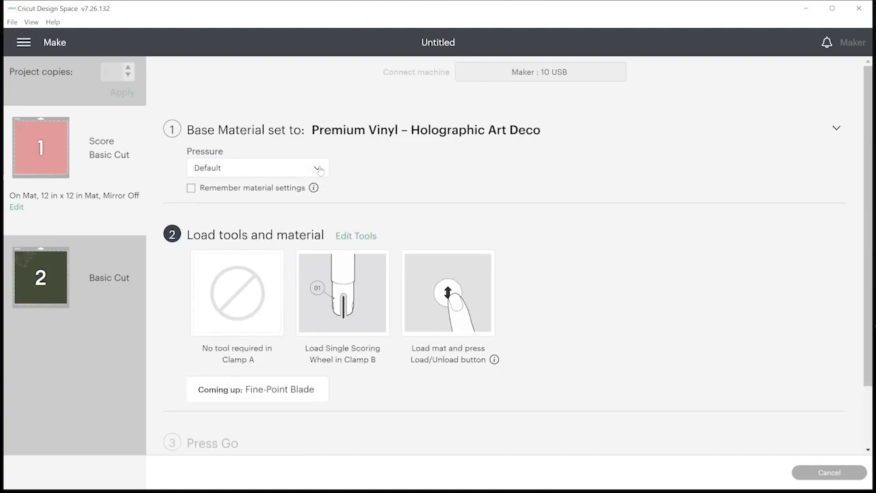
Step: Check the vinyl's pressure options and switch the base material to the bookmarked Heavy Cardstock – 100 lb (270 gsm)
left_click(320, 168)
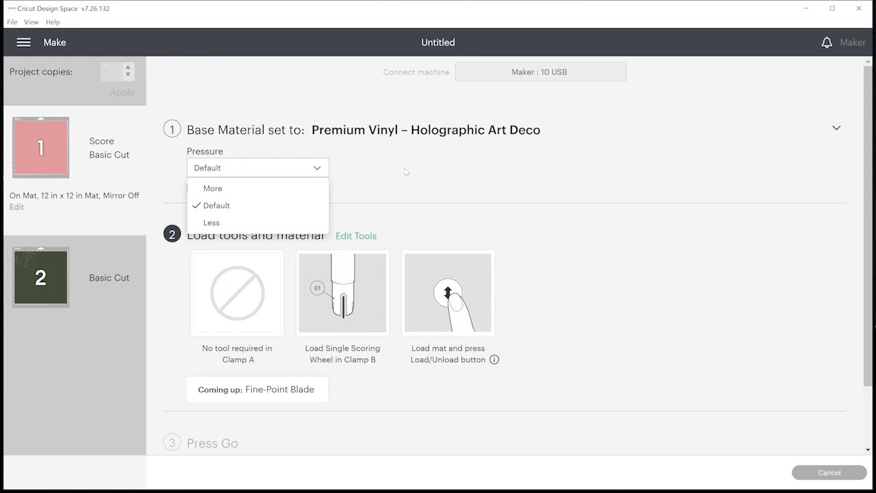
left_click(349, 170)
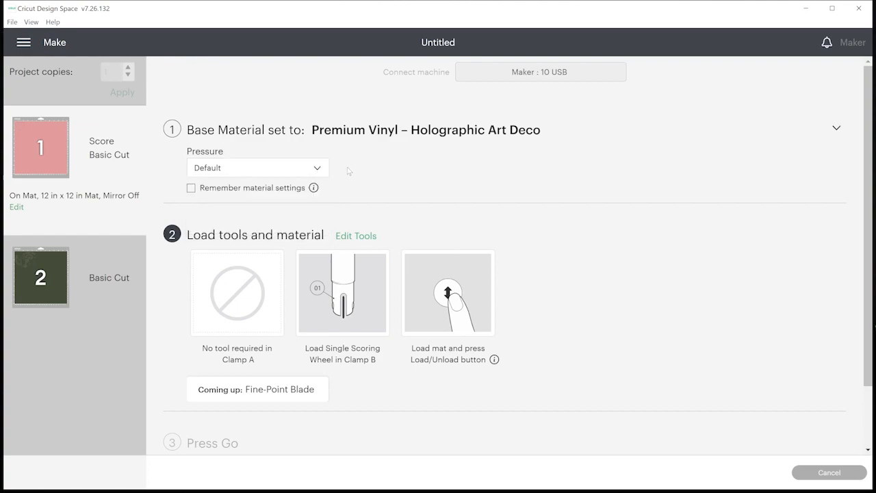
left_click(404, 132)
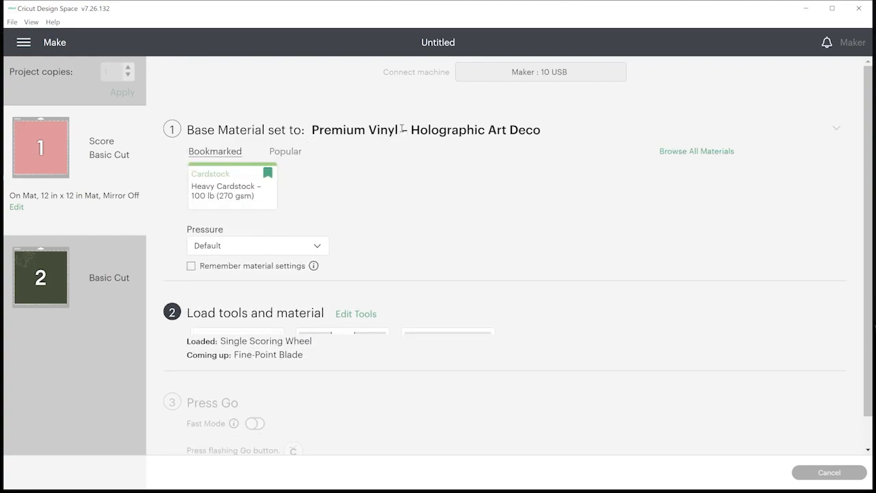
left_click(216, 183)
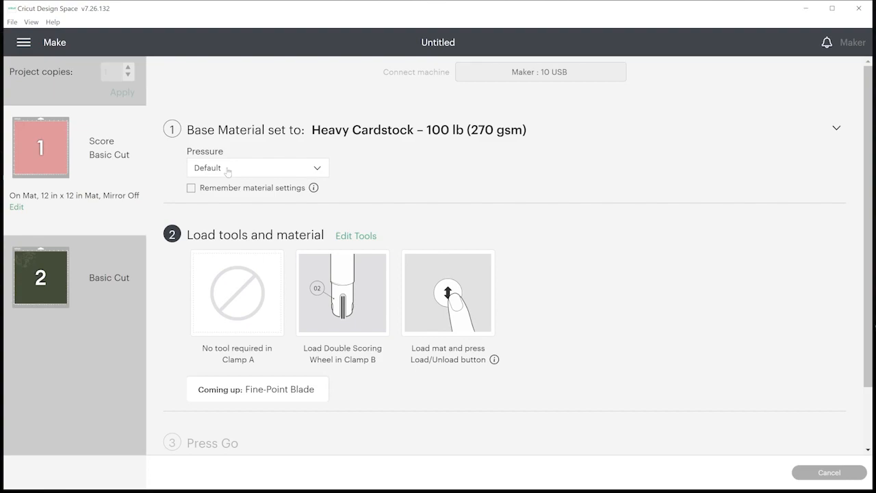
Step: Change mat 1's scoring tool to the Scoring Stylus and review the tool loading instructions
left_click(349, 236)
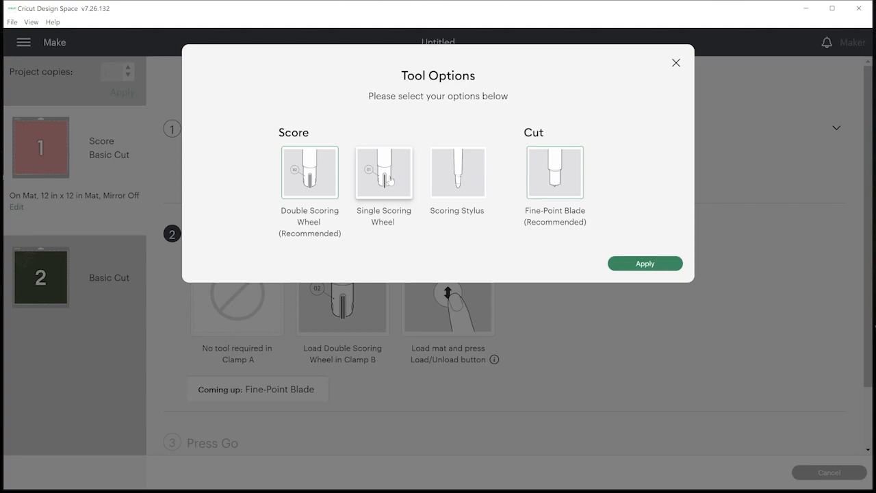
left_click(461, 177)
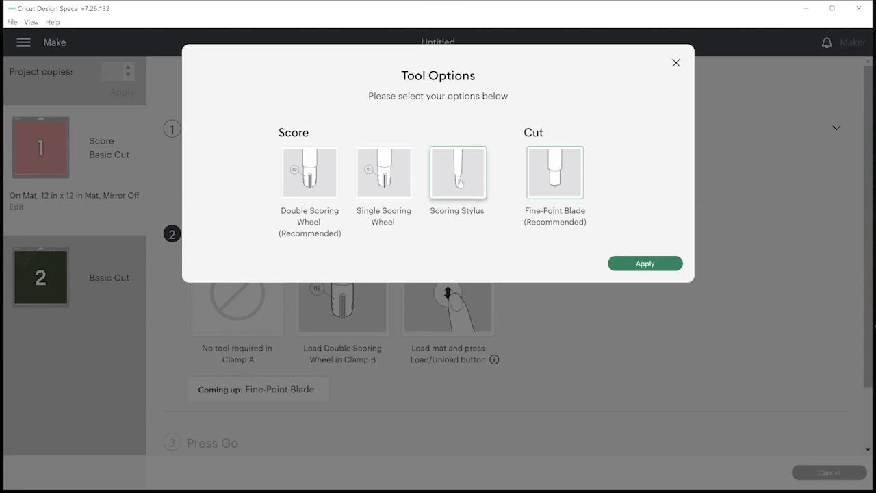
left_click(646, 266)
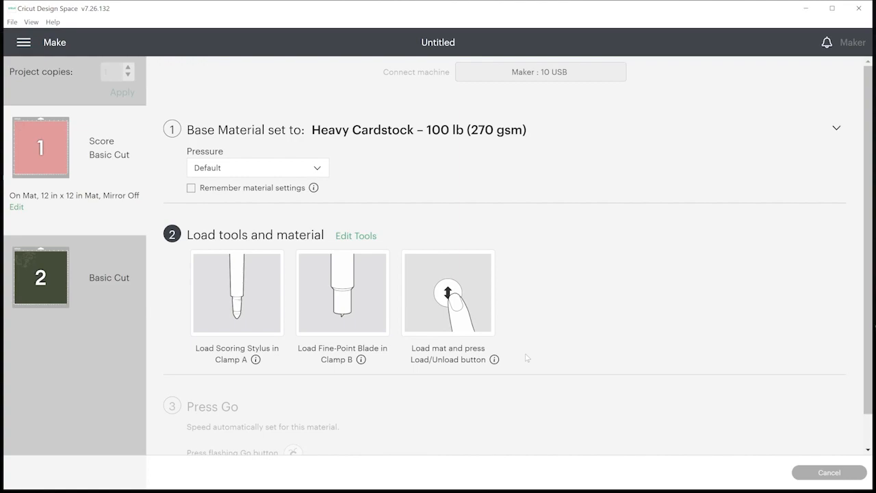
scroll(522, 358, "down", 1)
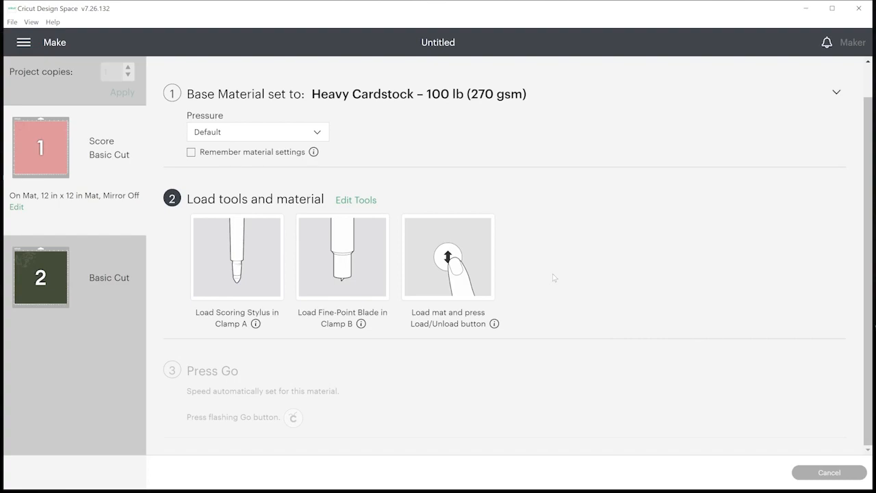
Step: Change mat 1's scoring tool to the Single Scoring Wheel and review the updated loading steps
left_click(359, 200)
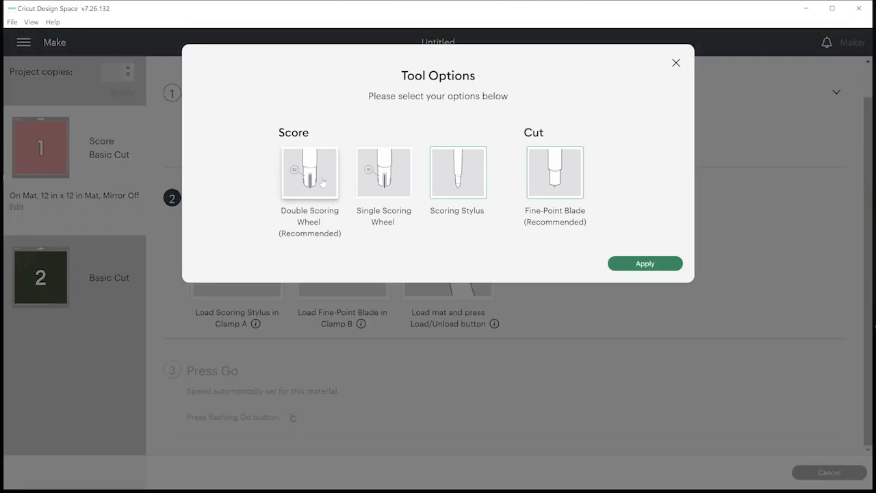
left_click(395, 179)
left_click(638, 264)
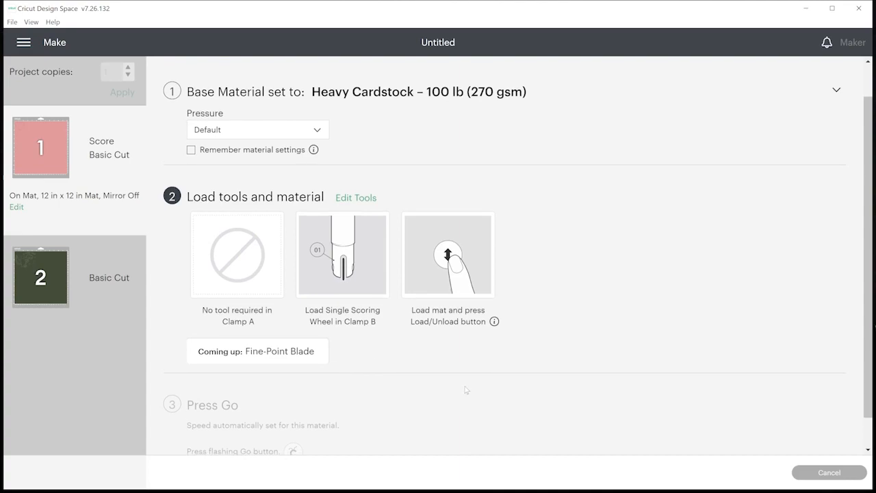
scroll(467, 390, "down", 1)
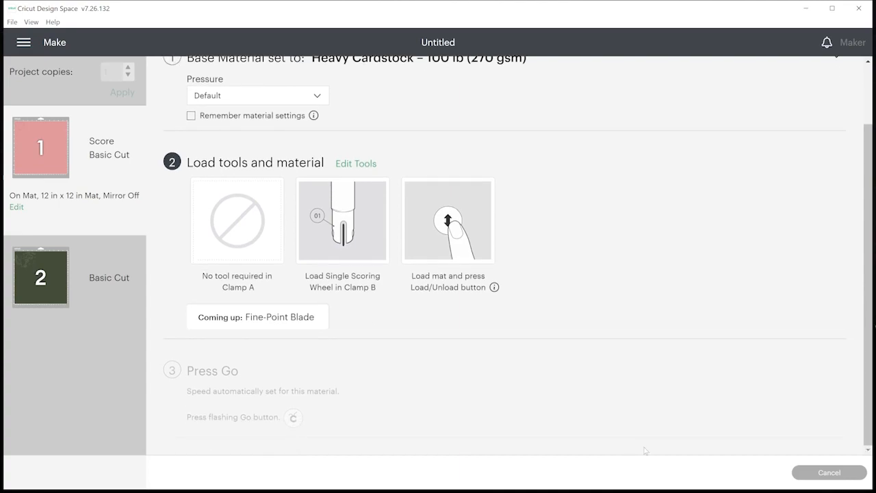
Step: Cancel the cut back to the canvas and delete the A-roar-able dinosaur design
left_click(827, 476)
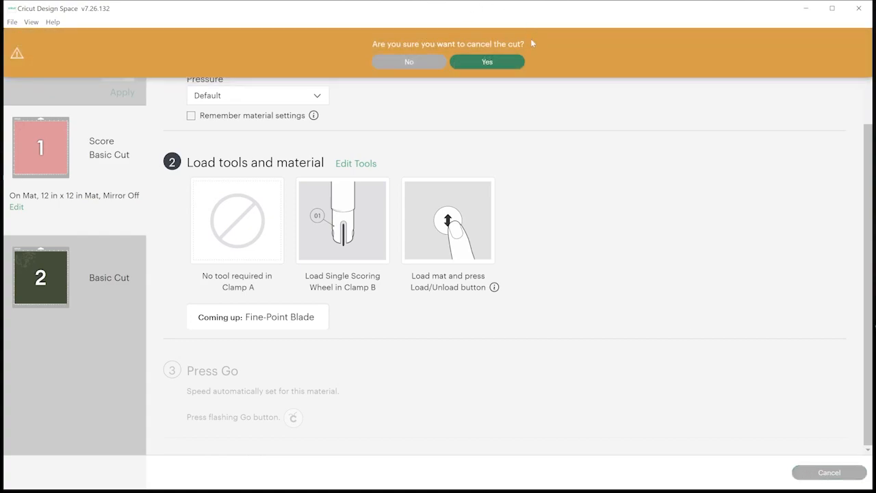
left_click(472, 63)
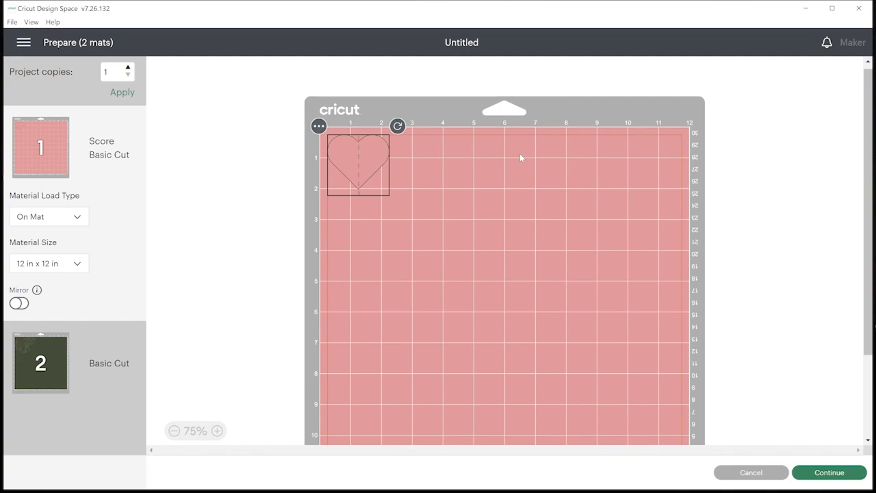
left_click(751, 473)
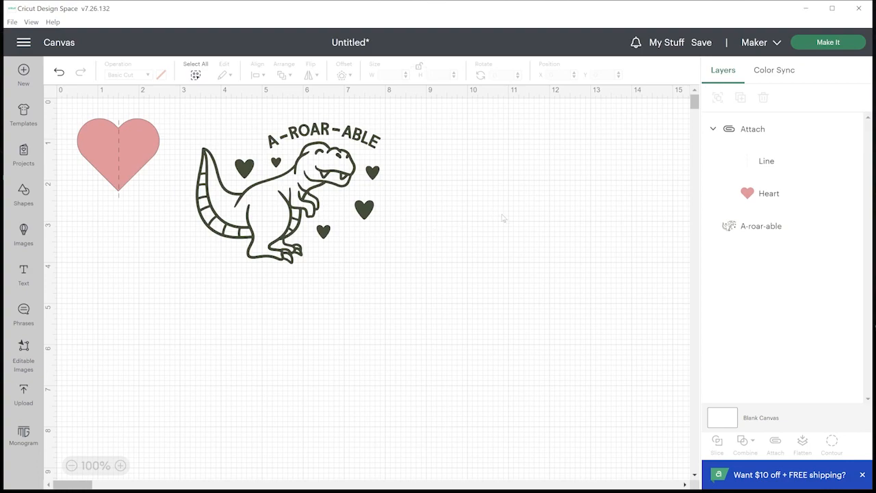
left_click(324, 221)
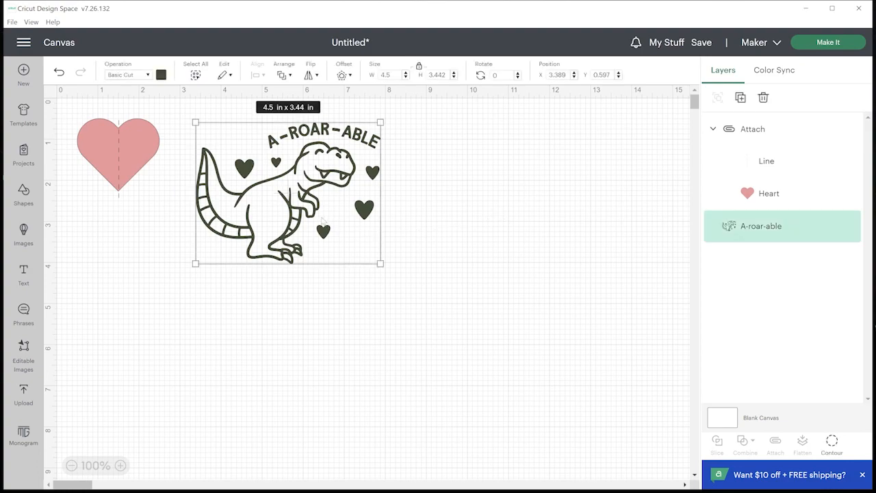
key("Delete")
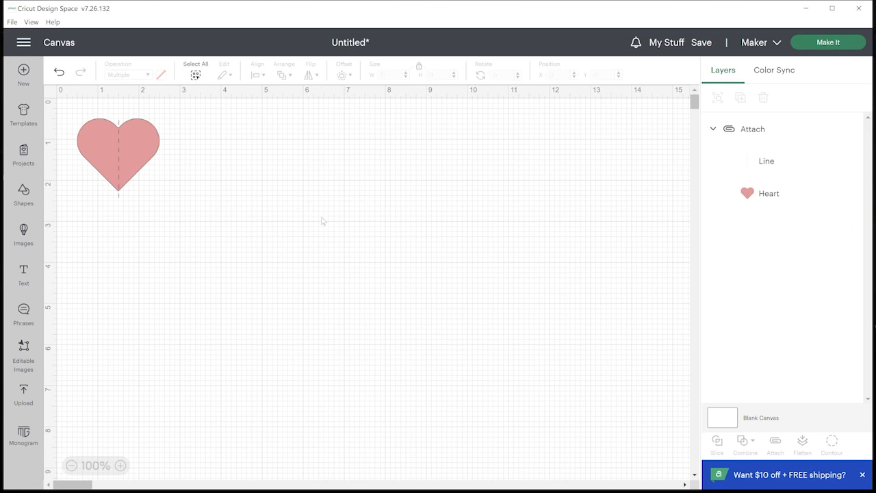